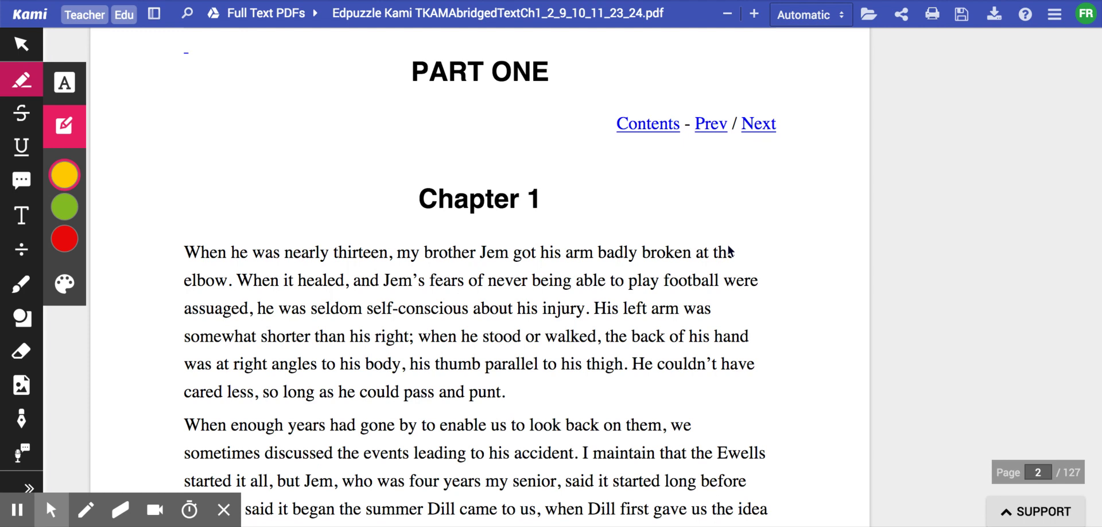
- Highlight "my brother Jem" in yellow in the opening sentence of Chapter 1
{"action": "scroll", "coordinate": [729, 251], "scroll_direction": "up", "scroll_amount": 1}
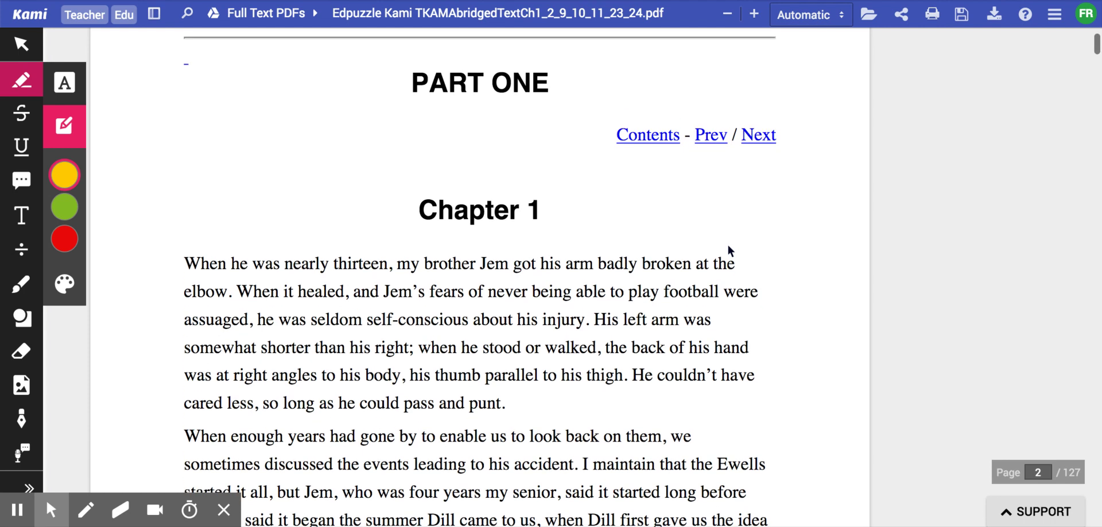
{"action": "scroll", "coordinate": [728, 247], "scroll_direction": "down", "scroll_amount": 2}
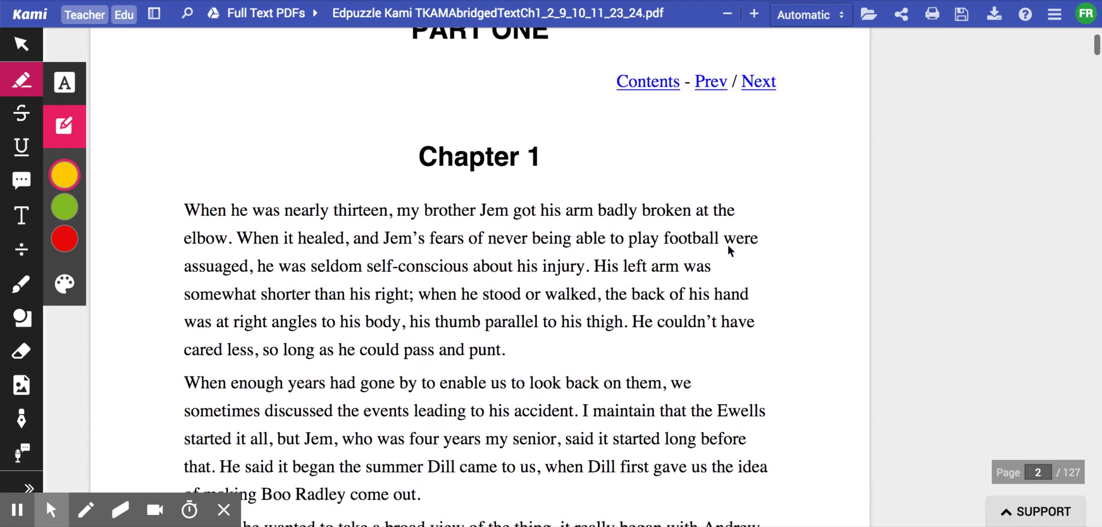
{"action": "scroll", "coordinate": [728, 243], "scroll_direction": "down", "scroll_amount": 1}
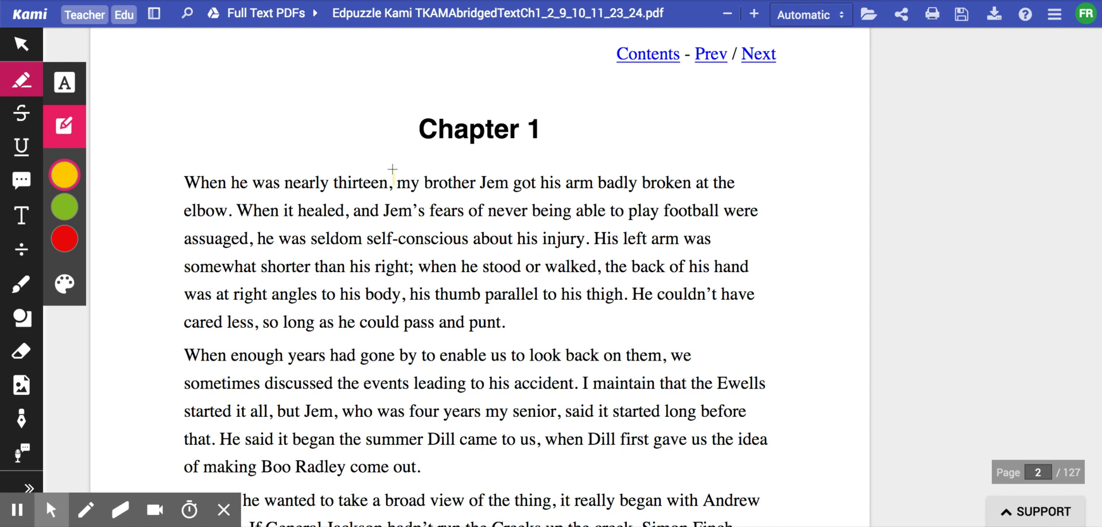
{"action": "left_click_drag", "start_coordinate": [393, 172], "coordinate": [520, 184]}
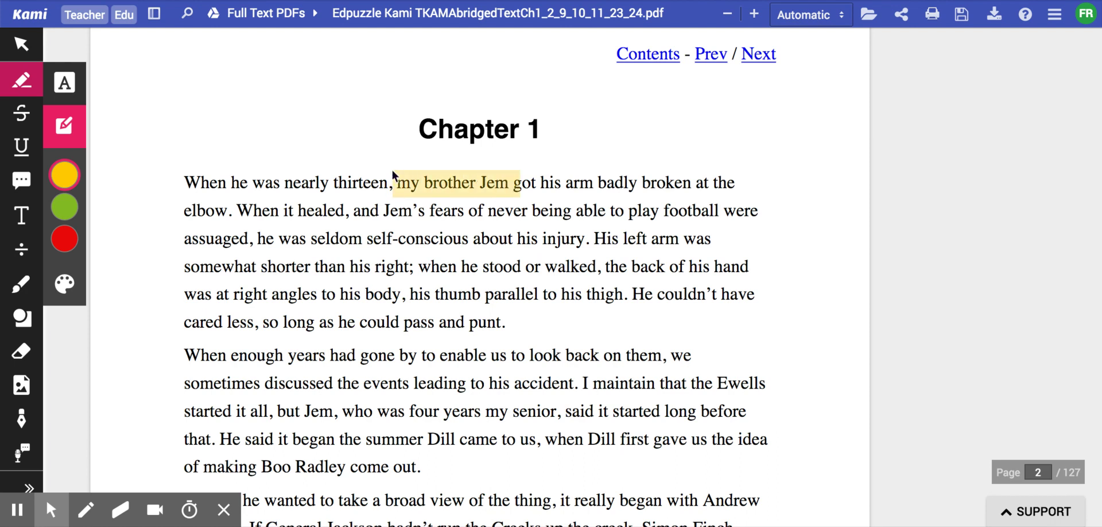
{"action": "left_click", "coordinate": [512, 194]}
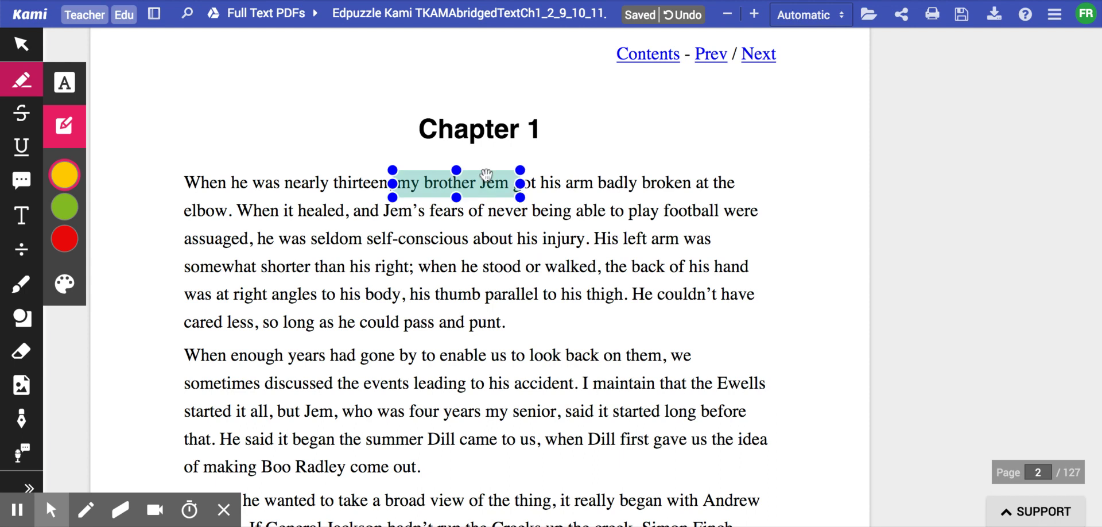
{"action": "left_click", "coordinate": [617, 164]}
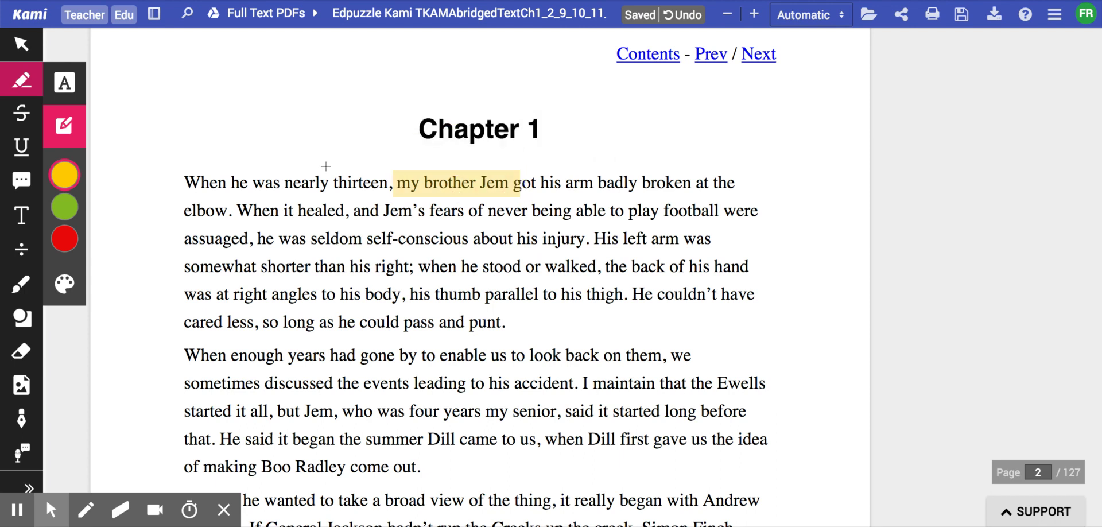
- Highlight "thirteen" and "arm badly broken at the elbow" in yellow in the first paragraph
{"action": "left_click_drag", "start_coordinate": [325, 172], "coordinate": [383, 182]}
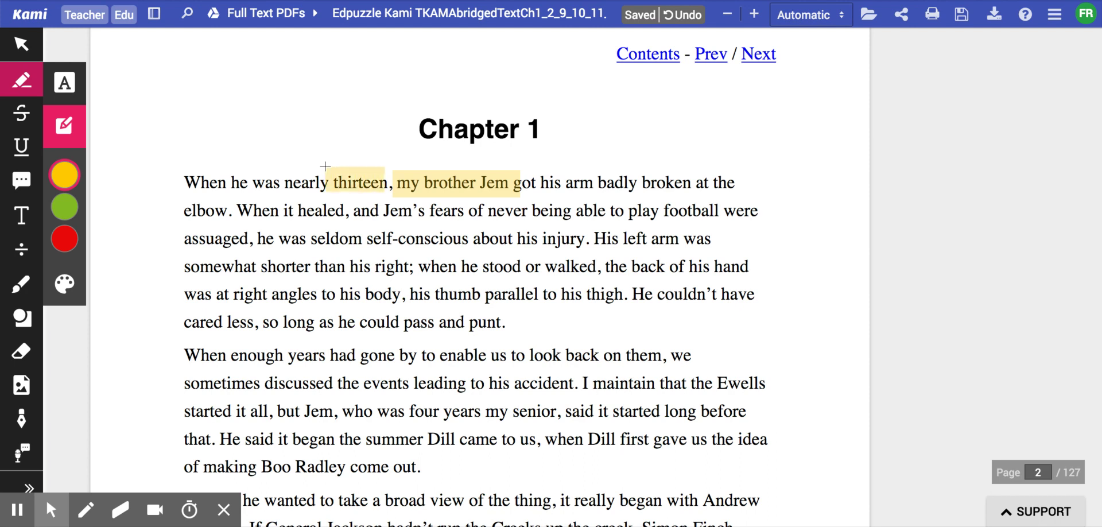
{"action": "left_click", "coordinate": [440, 183]}
{"action": "left_click", "coordinate": [570, 165]}
{"action": "left_click_drag", "start_coordinate": [570, 168], "coordinate": [735, 183]}
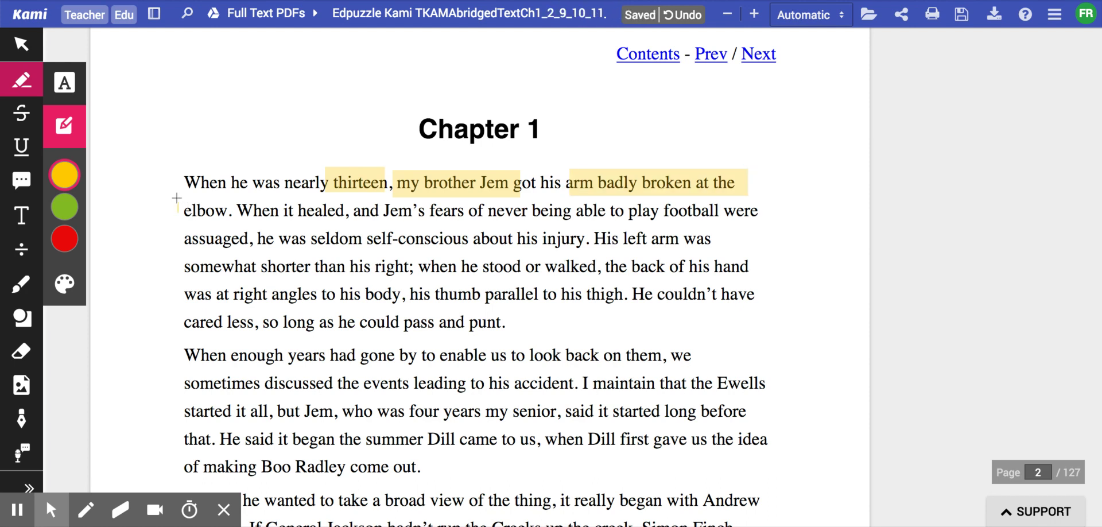
{"action": "left_click_drag", "start_coordinate": [178, 198], "coordinate": [227, 212]}
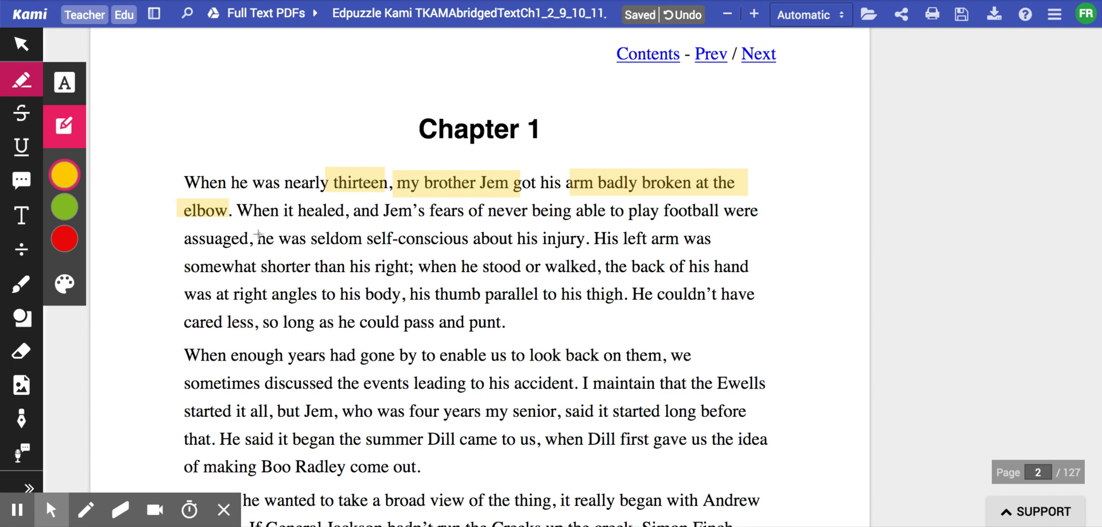
- In the second paragraph, highlight "the events leading to his accident", "the Ewells" and "Jem, who was four years my senior" in yellow
{"action": "scroll", "coordinate": [405, 254], "scroll_direction": "down", "scroll_amount": 1}
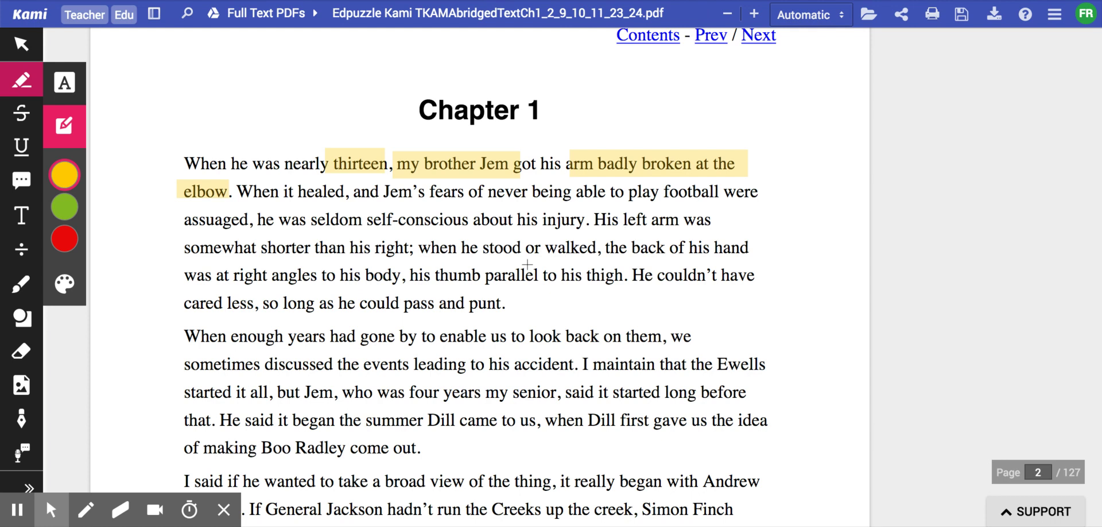
{"action": "scroll", "coordinate": [495, 322], "scroll_direction": "down", "scroll_amount": 1}
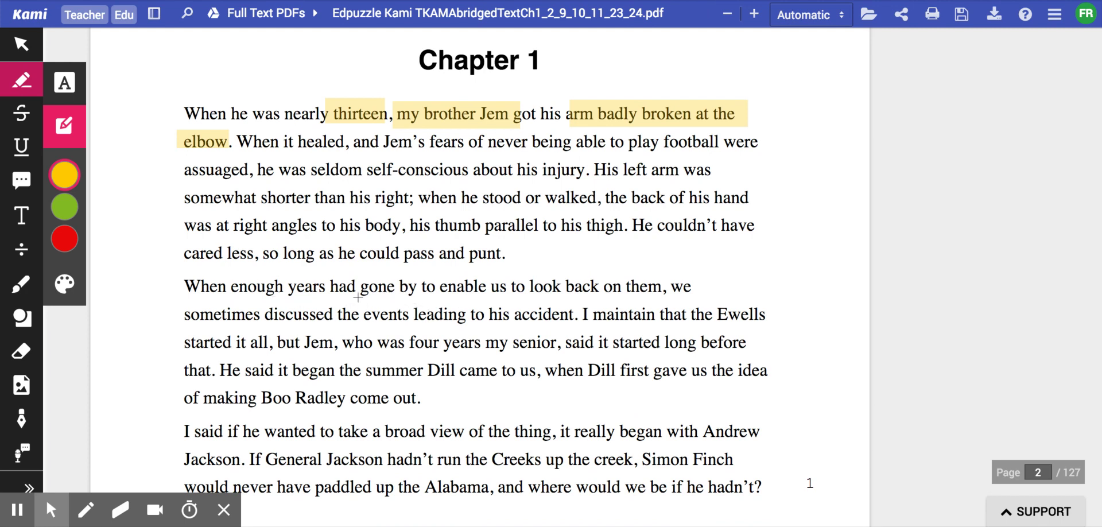
{"action": "left_click_drag", "start_coordinate": [335, 310], "coordinate": [576, 314]}
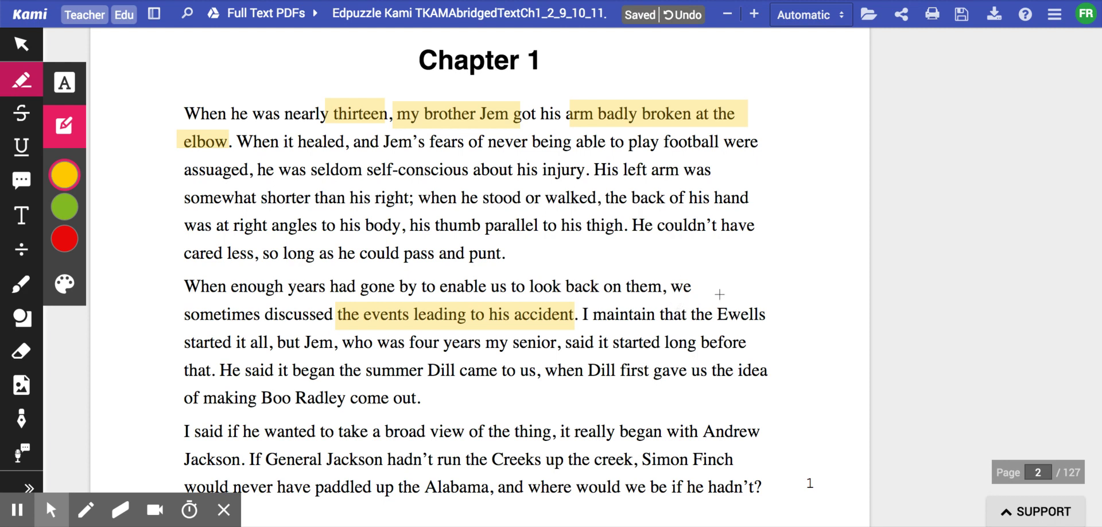
{"action": "left_click_drag", "start_coordinate": [693, 304], "coordinate": [769, 315]}
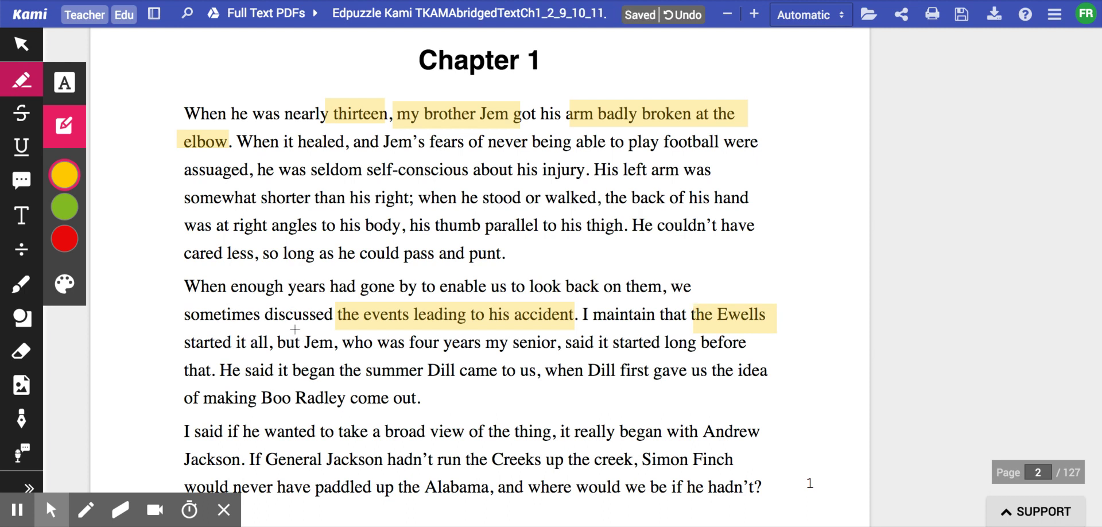
{"action": "left_click_drag", "start_coordinate": [303, 339], "coordinate": [562, 342]}
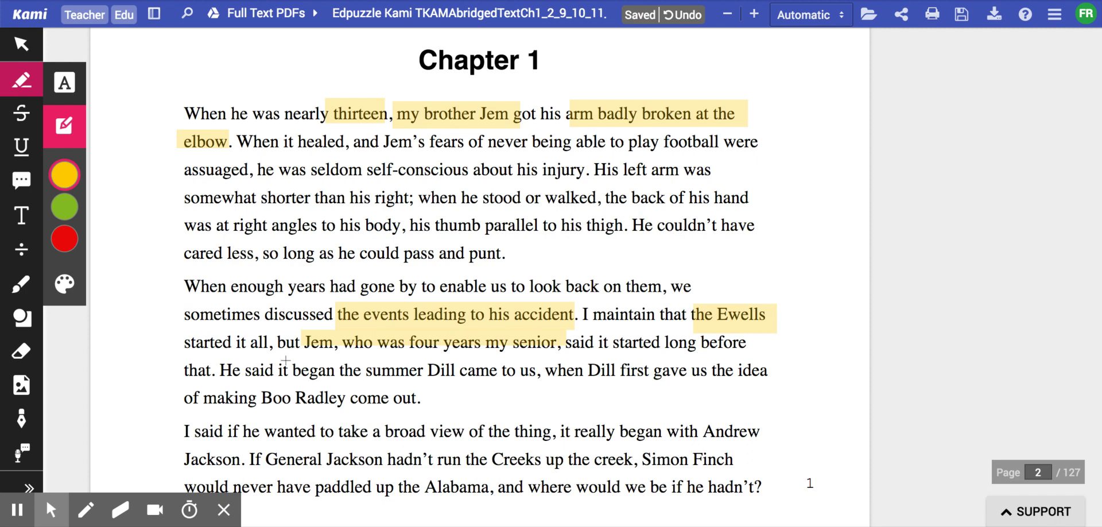
- Highlight "the summer Dill came to us" and "Dill first gave us the idea of making Boo Radley come out" in yellow
{"action": "left_click_drag", "start_coordinate": [335, 355], "coordinate": [536, 371]}
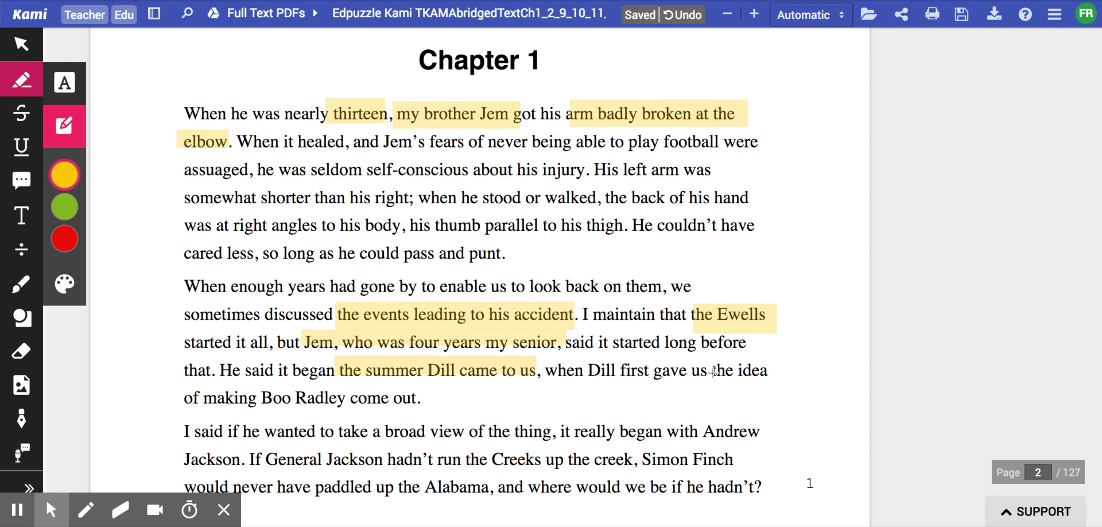
{"action": "left_click_drag", "start_coordinate": [585, 371], "coordinate": [776, 370]}
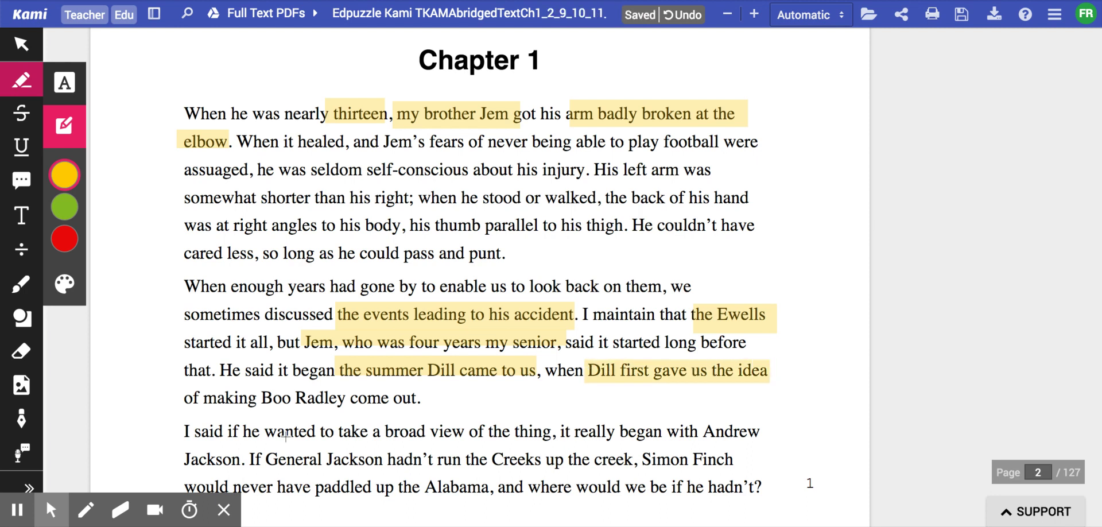
{"action": "left_click_drag", "start_coordinate": [182, 383], "coordinate": [406, 395]}
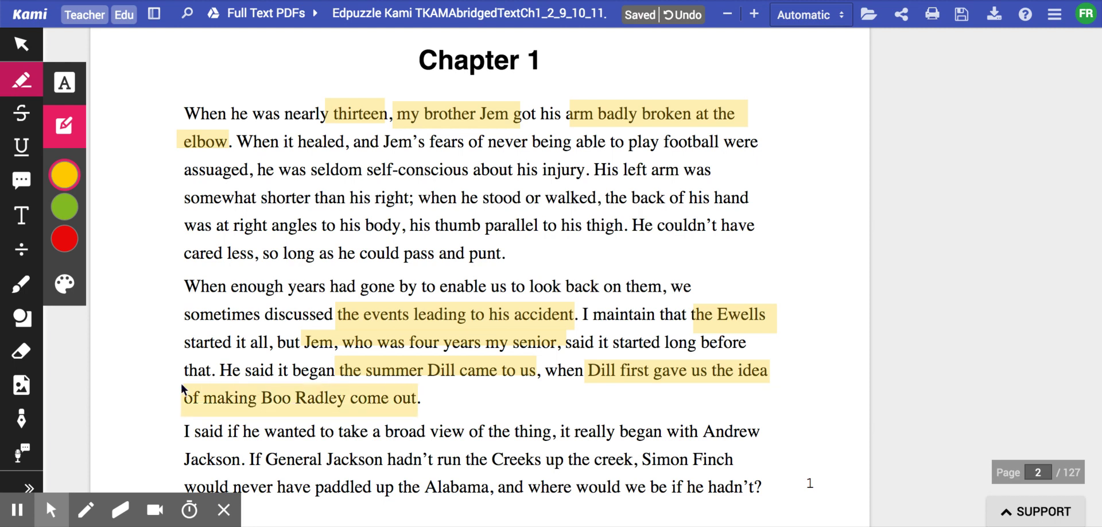
- Add a text note in the right margin beside the first paragraph, headed "Characters:" with "Narrator-girl" on the line below
{"action": "left_click", "coordinate": [21, 216]}
{"action": "left_click", "coordinate": [778, 138]}
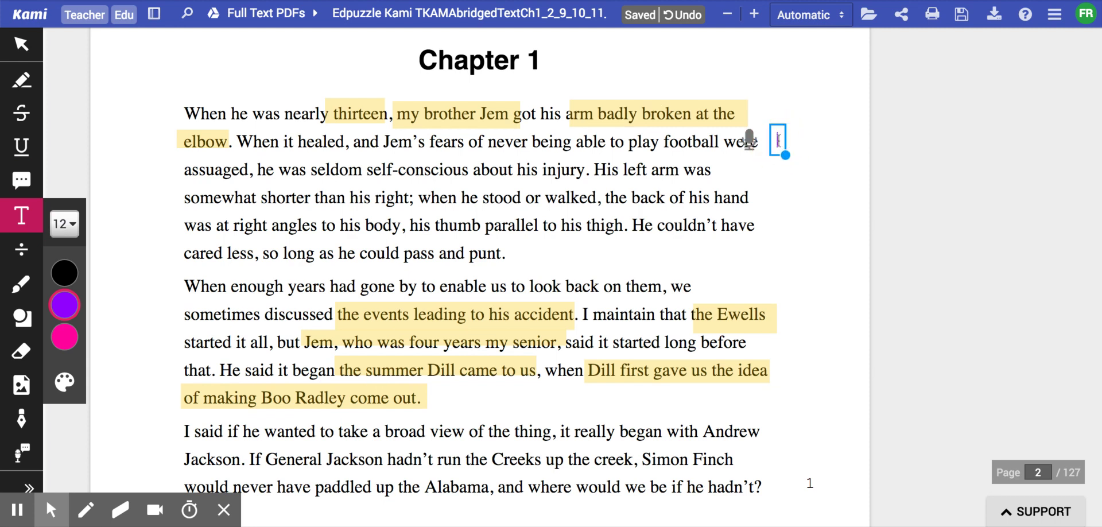
{"action": "type", "text": "Character"}
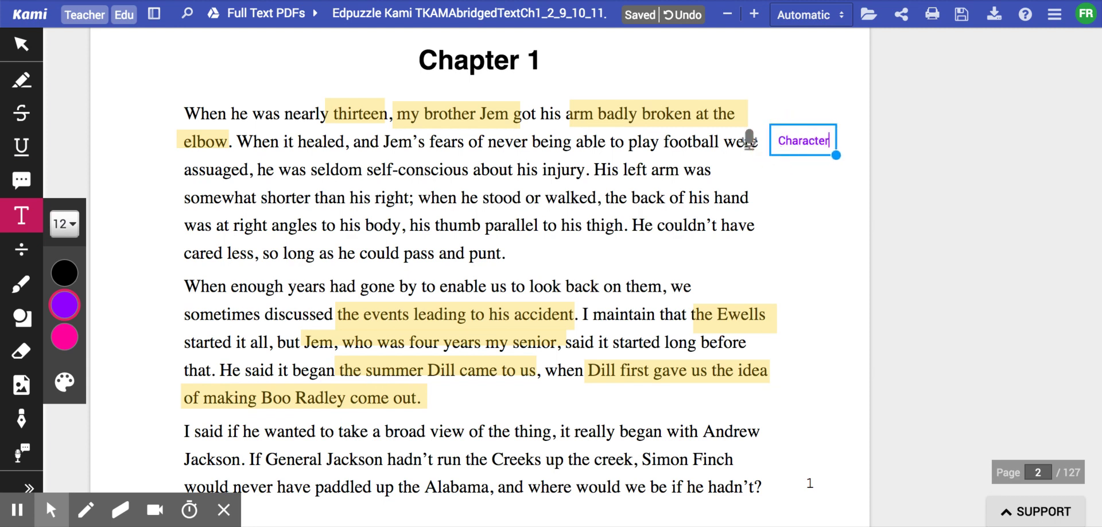
{"action": "type", "text": "s:"}
{"action": "key", "text": "Return"}
{"action": "type", "text": "N"}
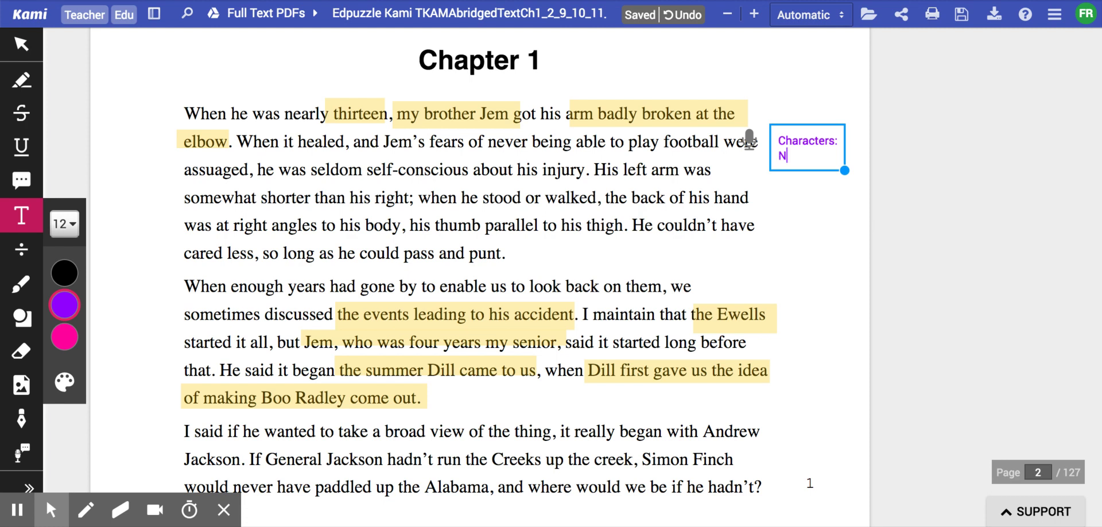
{"action": "type", "text": "arrator-girl"}
- Extend the character list with the lines "Jem - her bro", "Dill - a friend" and "Boo Radley"
{"action": "key", "text": "Return"}
{"action": "type", "text": "Ja"}
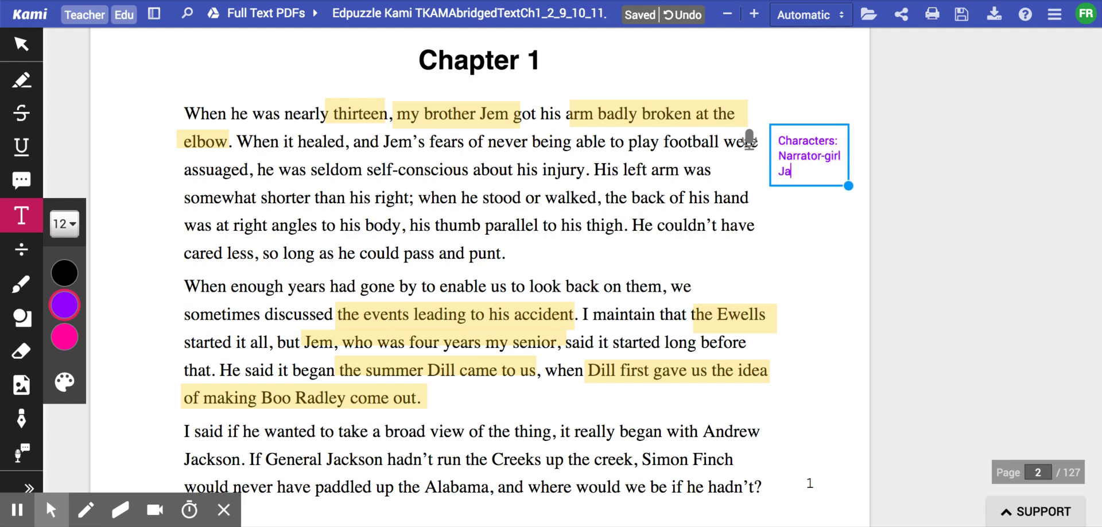
{"action": "type", "text": "em - her bro"}
{"action": "key", "text": "Return"}
{"action": "type", "text": "Dil"}
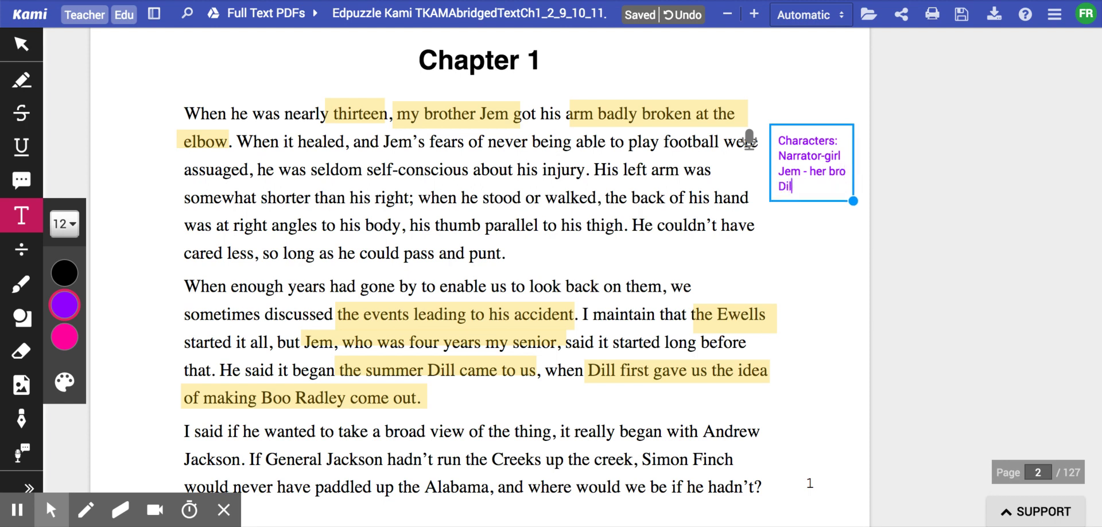
{"action": "type", "text": "l"}
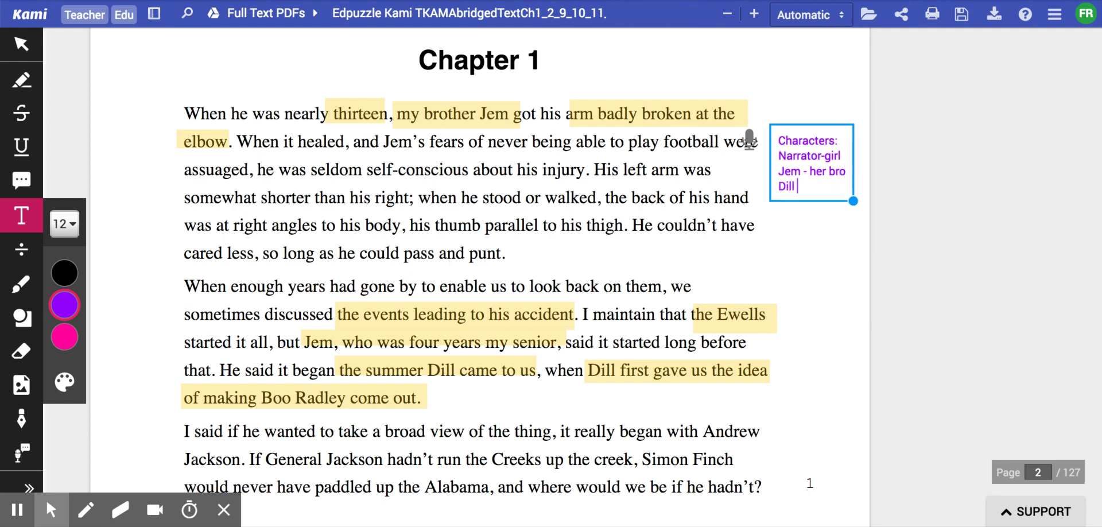
{"action": "type", "text": " - a friend"}
{"action": "key", "text": "Return"}
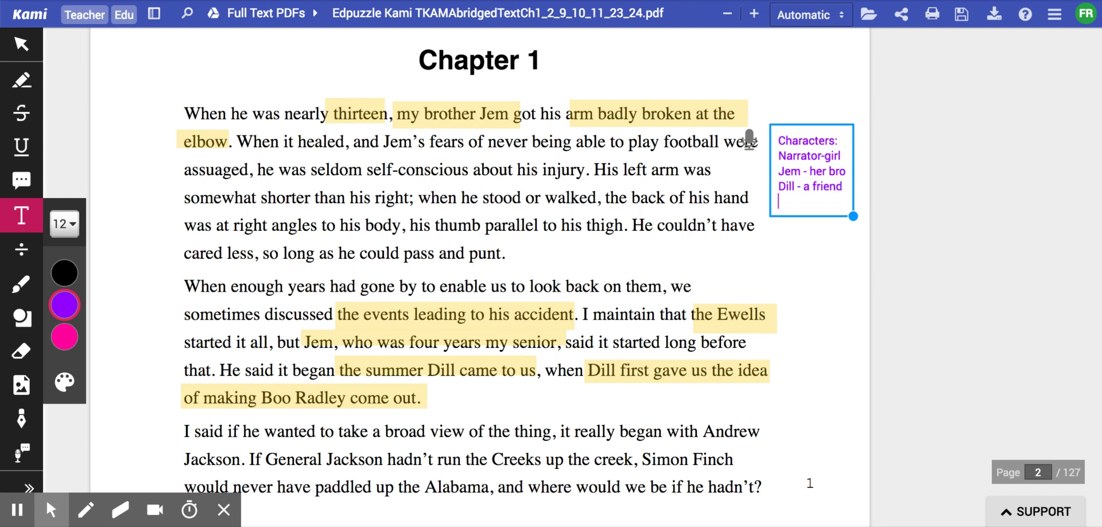
{"action": "type", "text": "Boo Rade"}
{"action": "type", "text": "ey"}
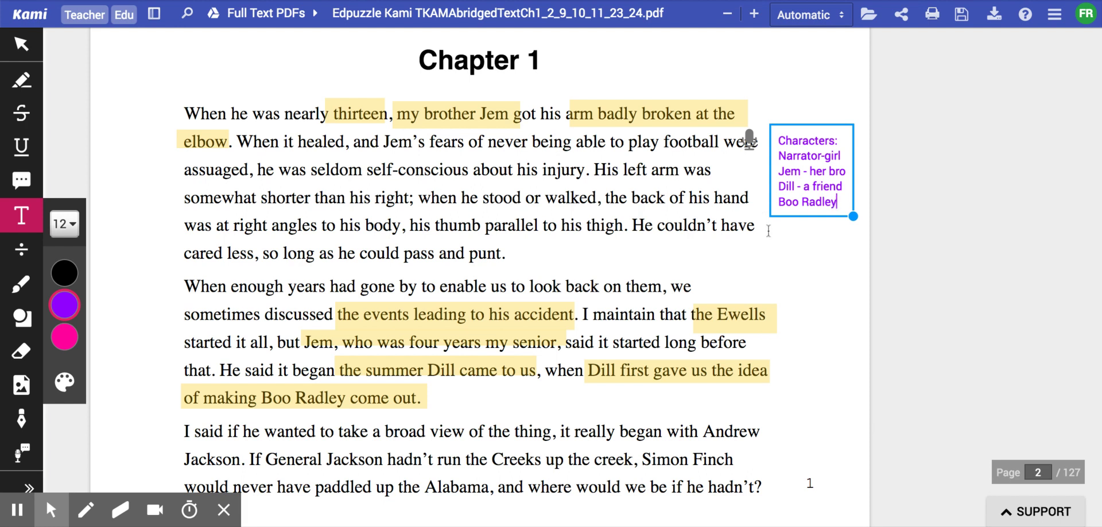
{"action": "left_click", "coordinate": [106, 151]}
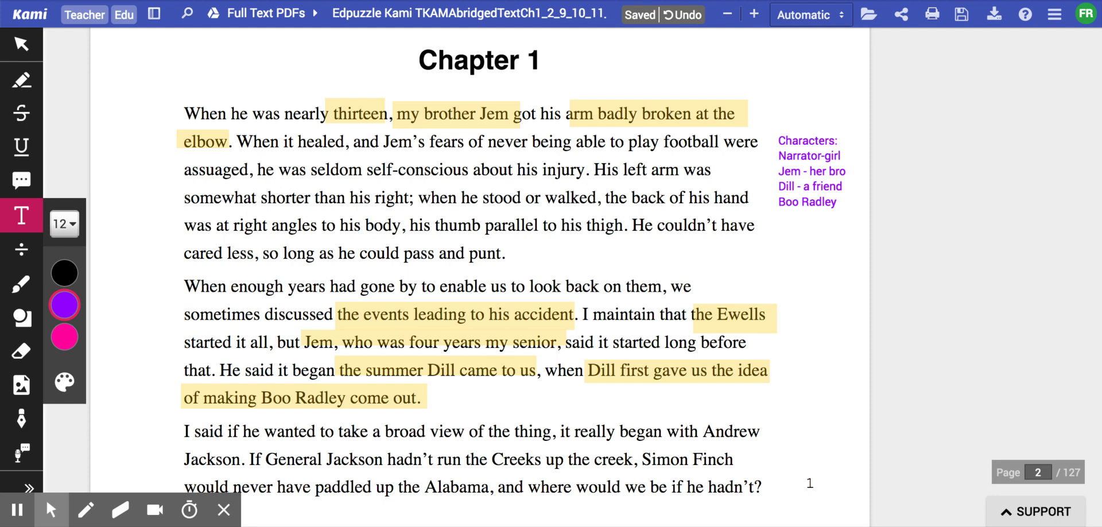
- Add a text note reading "Jem hurt his arm when he was 13" in the left margin beside the first paragraph
{"action": "left_click", "coordinate": [106, 149]}
{"action": "type", "text": "Jem"}
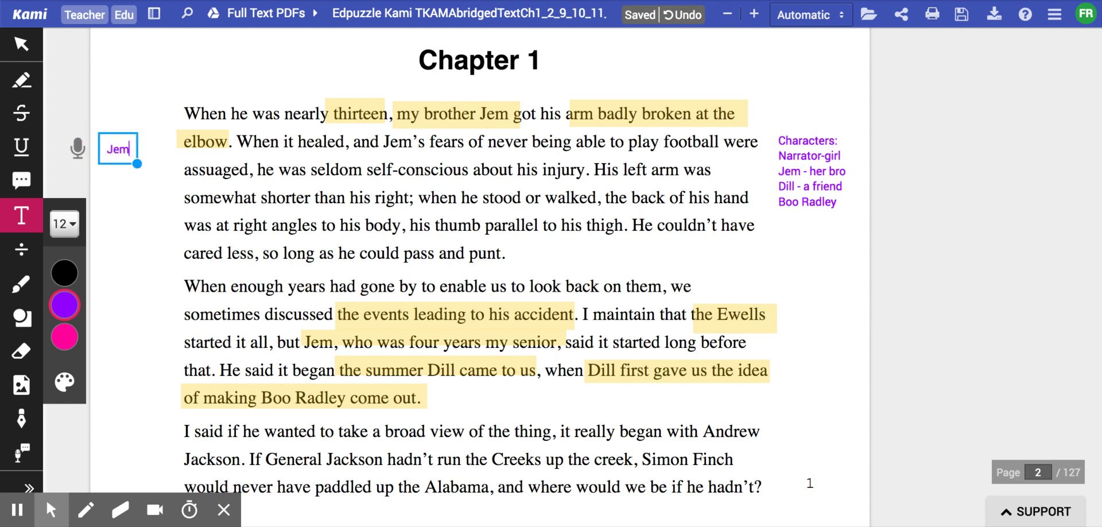
{"action": "type", "text": " hurt h"}
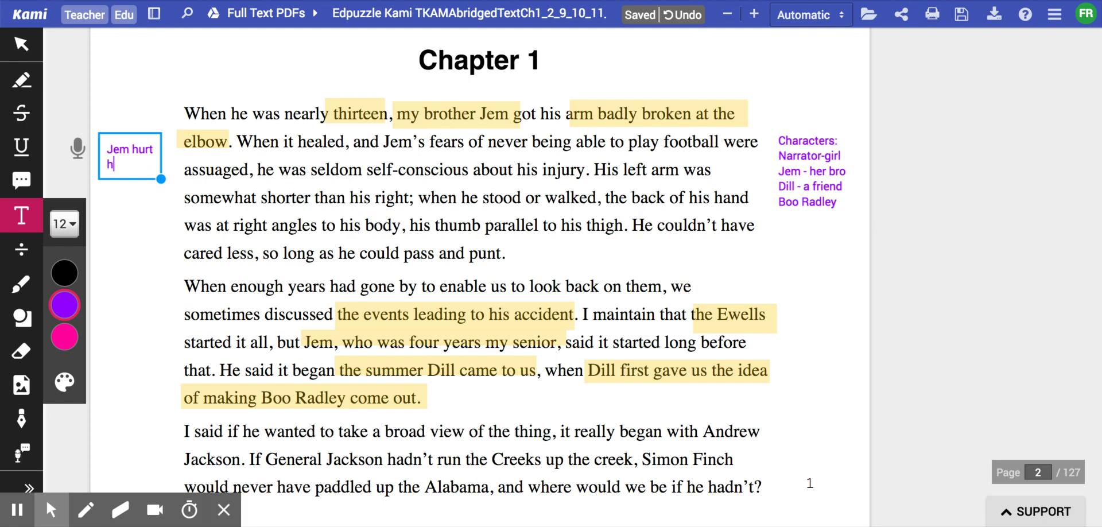
{"action": "type", "text": "is arm w"}
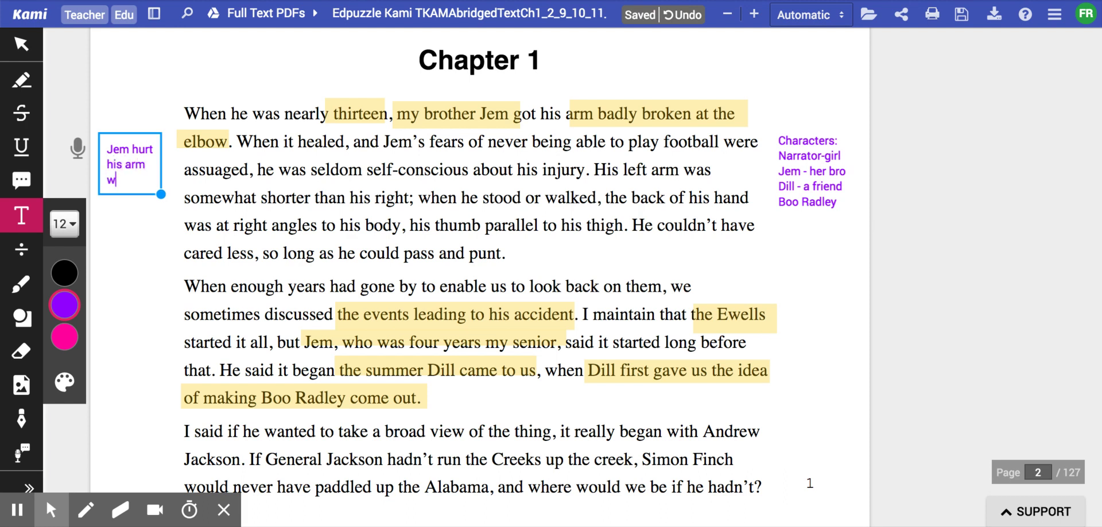
{"action": "type", "text": "hen he was 13"}
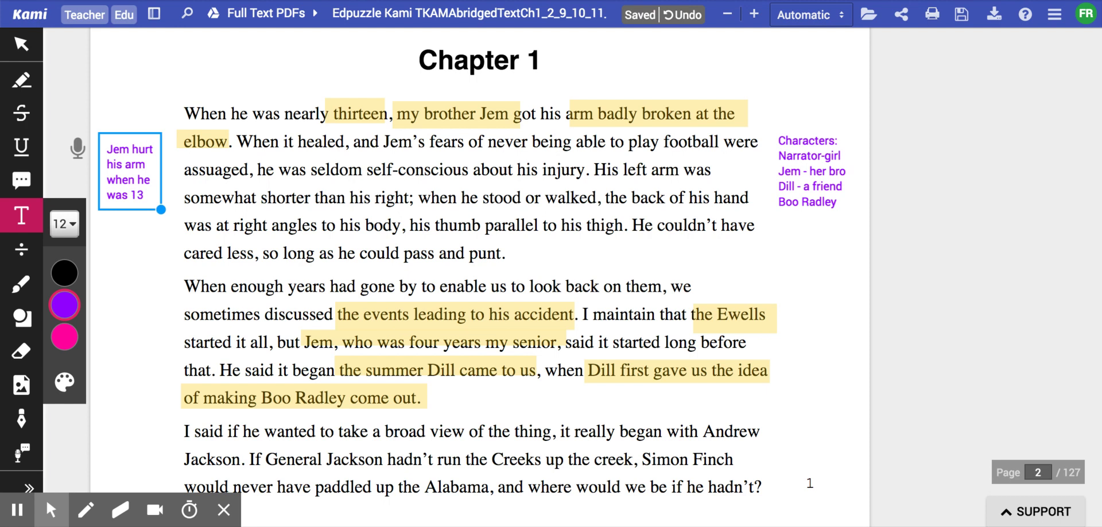
{"action": "left_click", "coordinate": [768, 281]}
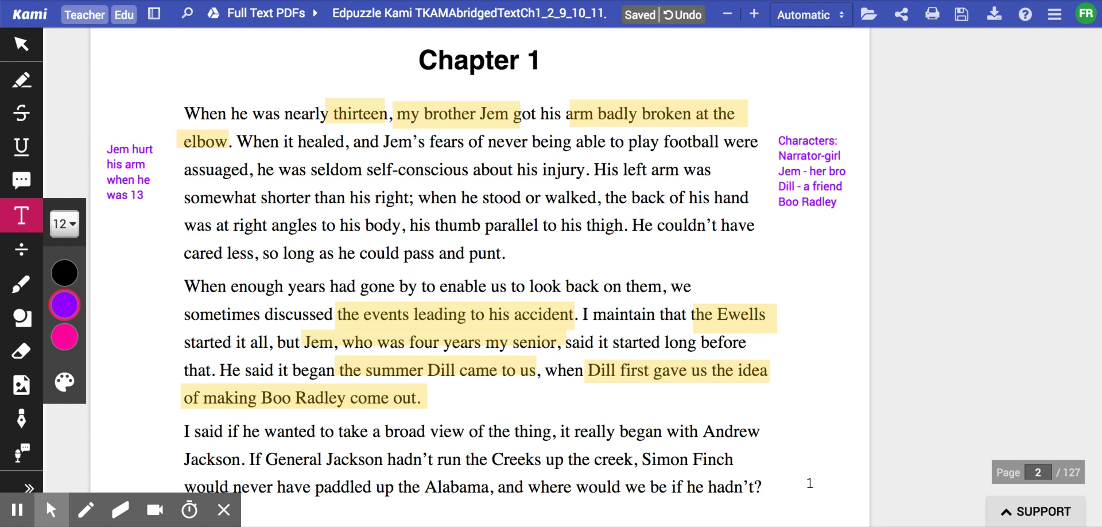
- Add a text note reading "Narrator is 4 years younger than Jem" in the right margin beside the second paragraph
{"action": "left_click", "coordinate": [763, 263]}
{"action": "type", "text": "N"}
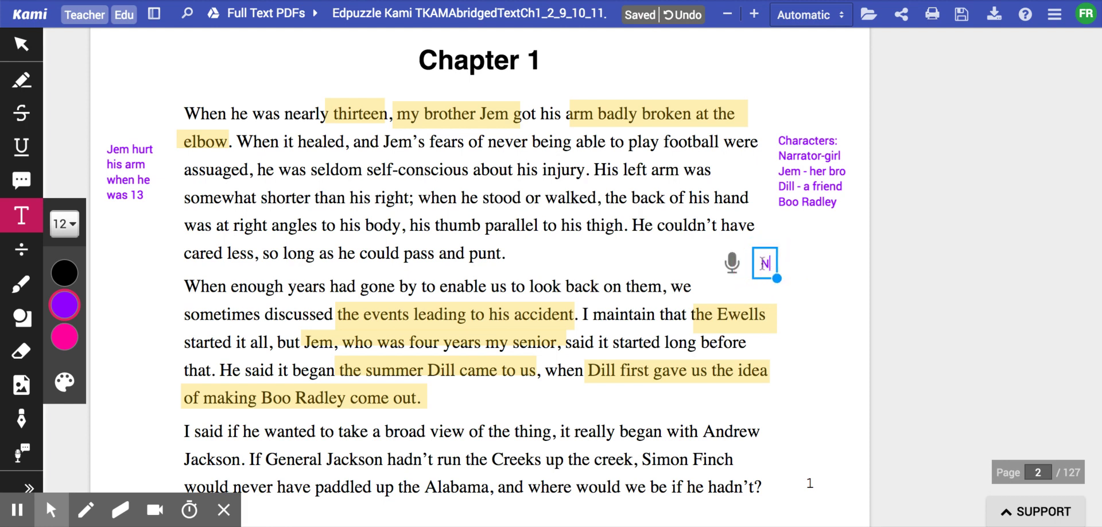
{"action": "type", "text": "arrator is 4 years"}
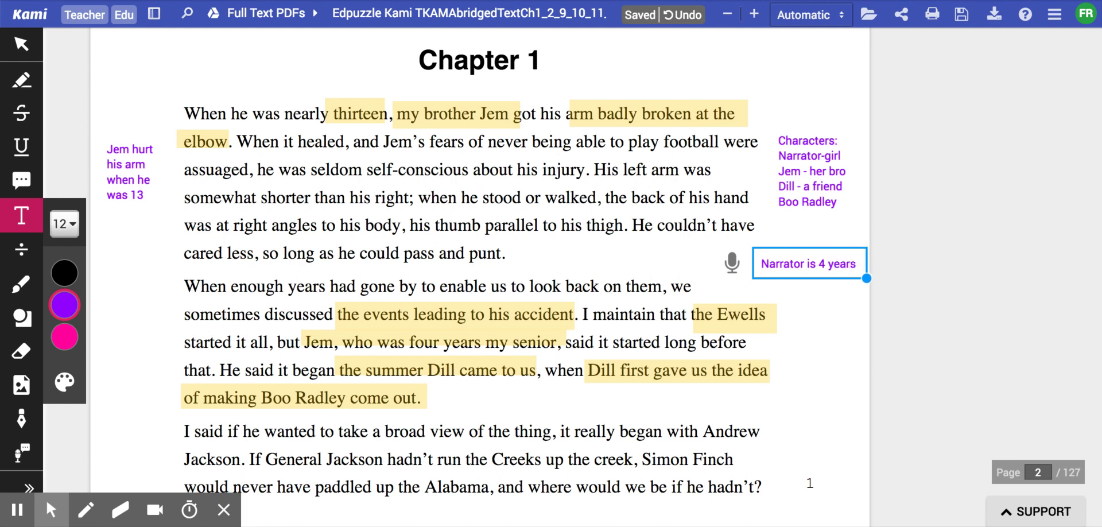
{"action": "type", "text": " younger tha"}
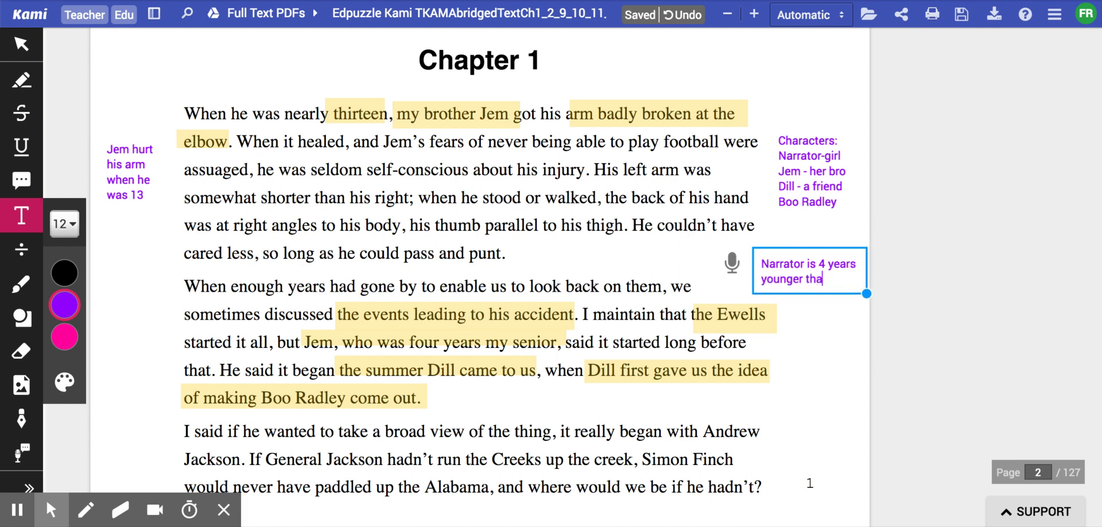
{"action": "type", "text": "n Jem"}
{"action": "scroll", "coordinate": [779, 364], "scroll_direction": "down", "scroll_amount": 2}
{"action": "left_click", "coordinate": [786, 309]}
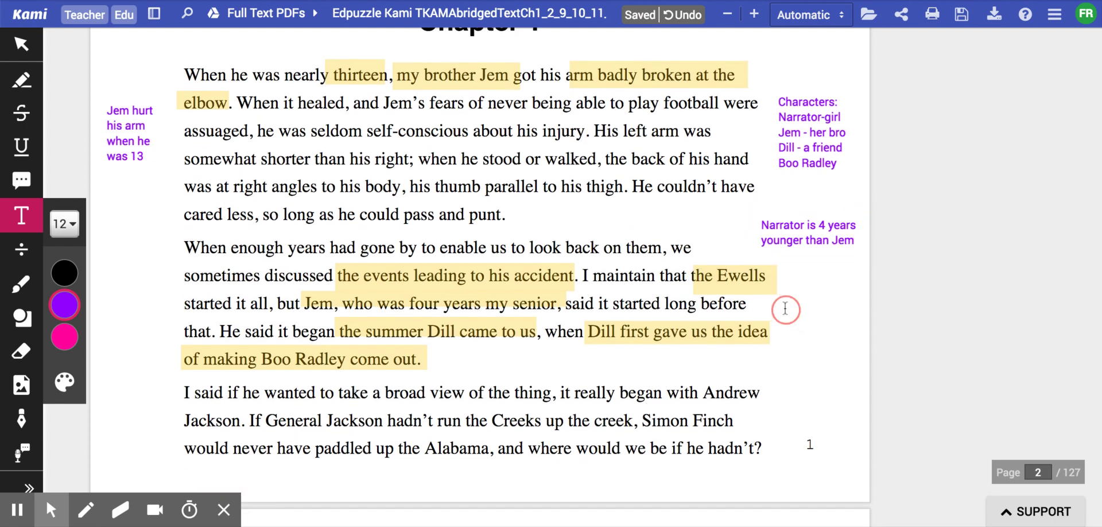
- Add a text note reading "People they blame for Jem's broken arm." in the right margin beside the second paragraph
{"action": "left_click", "coordinate": [786, 309]}
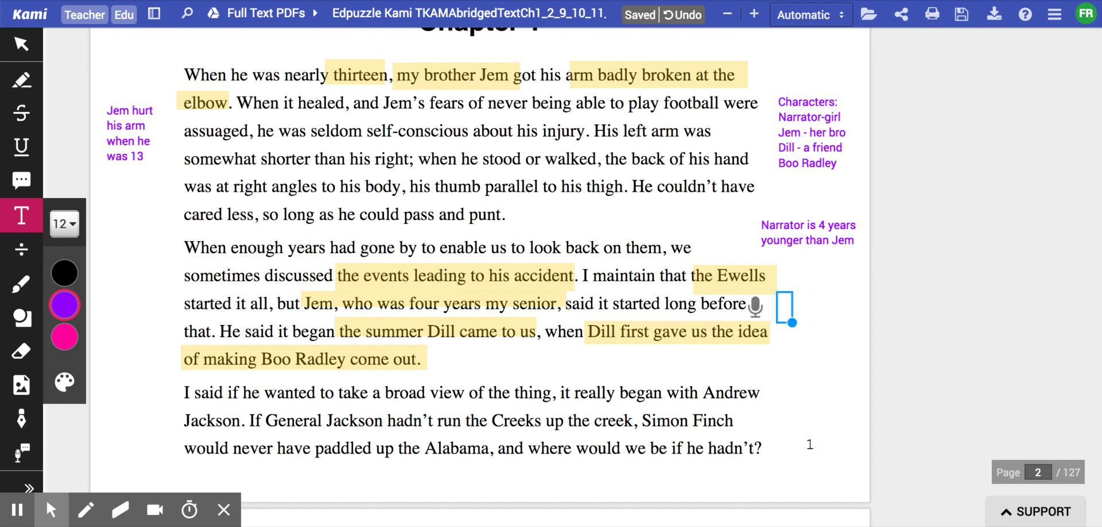
{"action": "type", "text": "People they"}
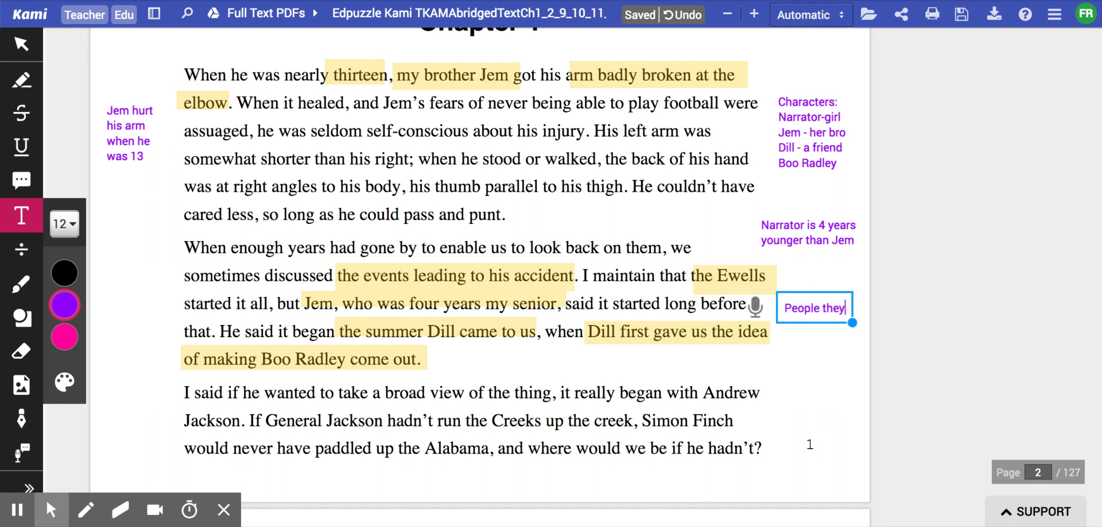
{"action": "type", "text": " blame for"}
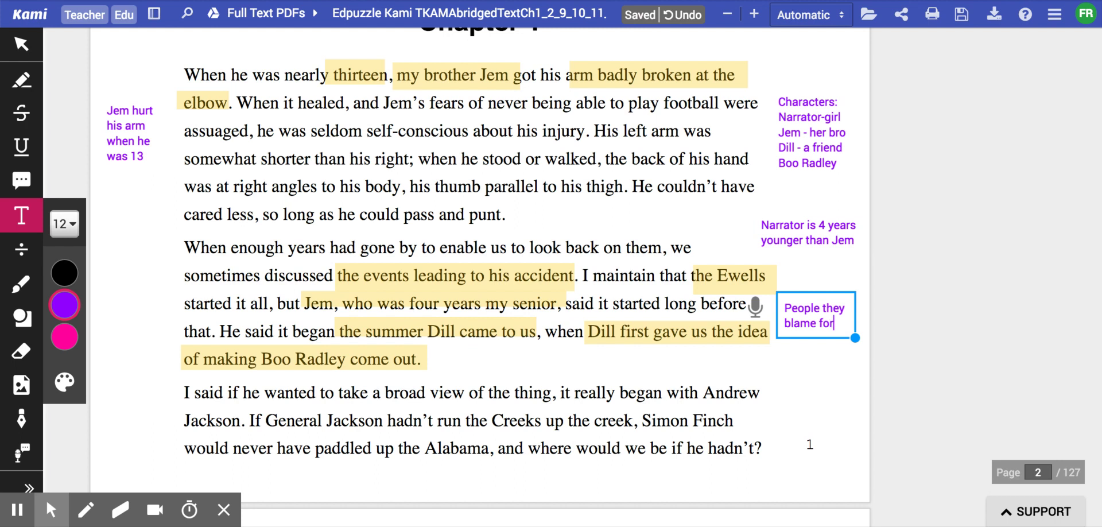
{"action": "type", "text": " Jem's "}
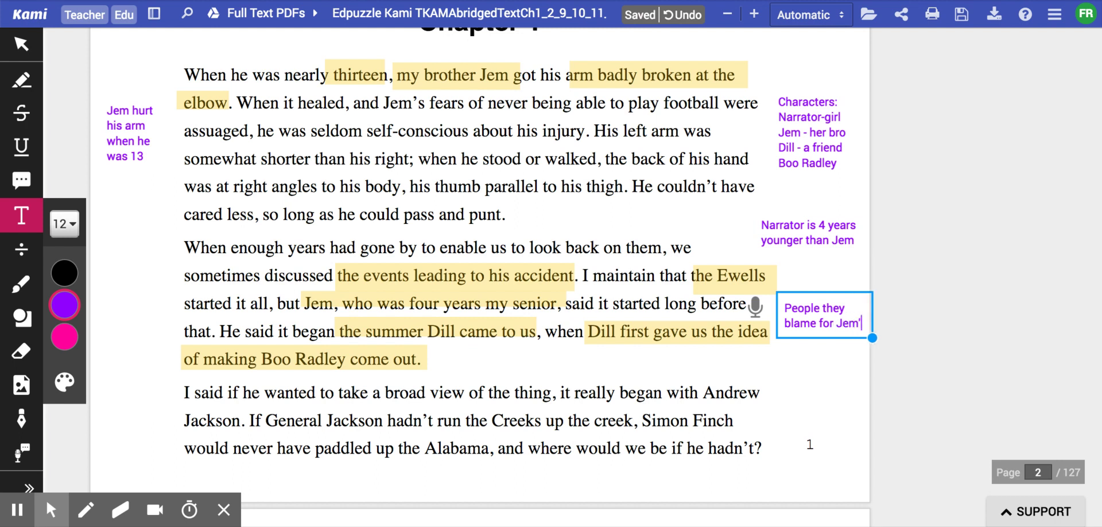
{"action": "type", "text": "broke"}
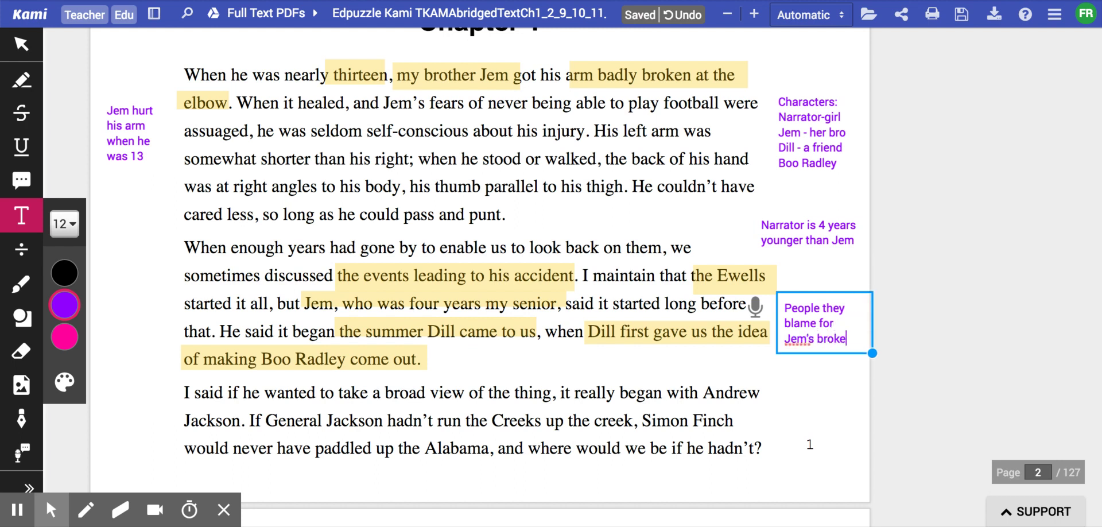
{"action": "type", "text": "n arm."}
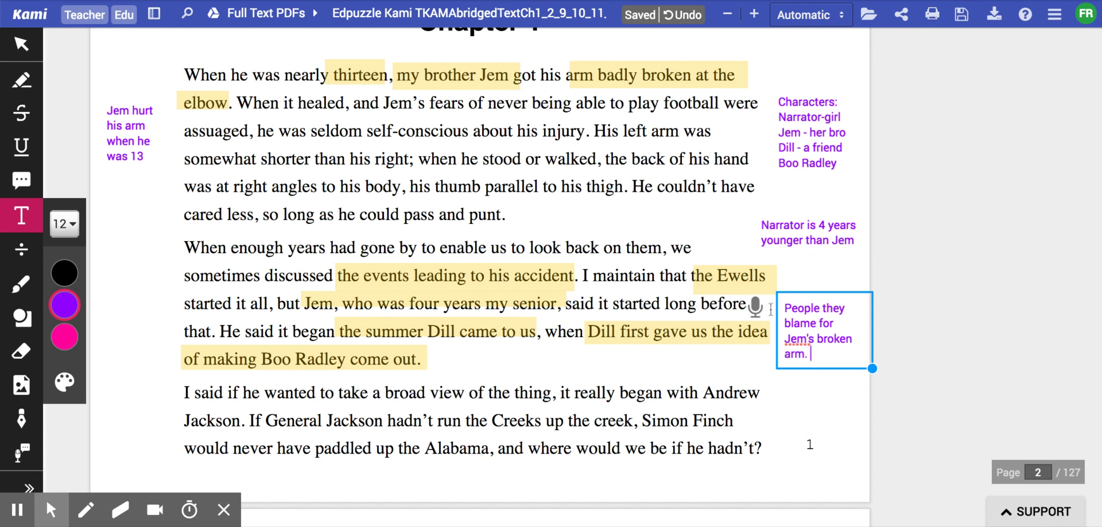
- Highlight "it really began with Andrew Jackson." across the two lines of the third paragraph with the yellow box highlighter
{"action": "scroll", "coordinate": [764, 312], "scroll_direction": "down", "scroll_amount": 2}
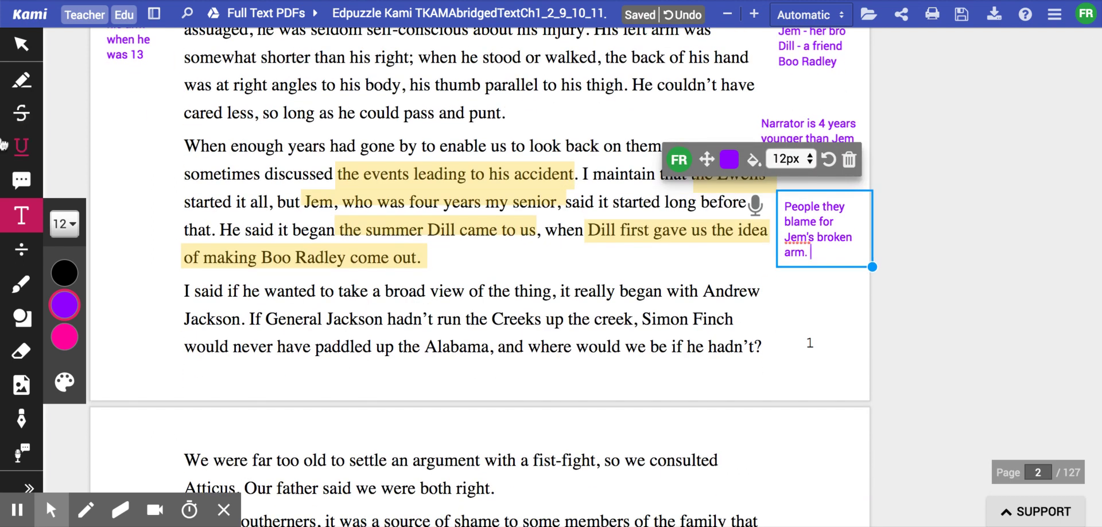
{"action": "left_click", "coordinate": [30, 91]}
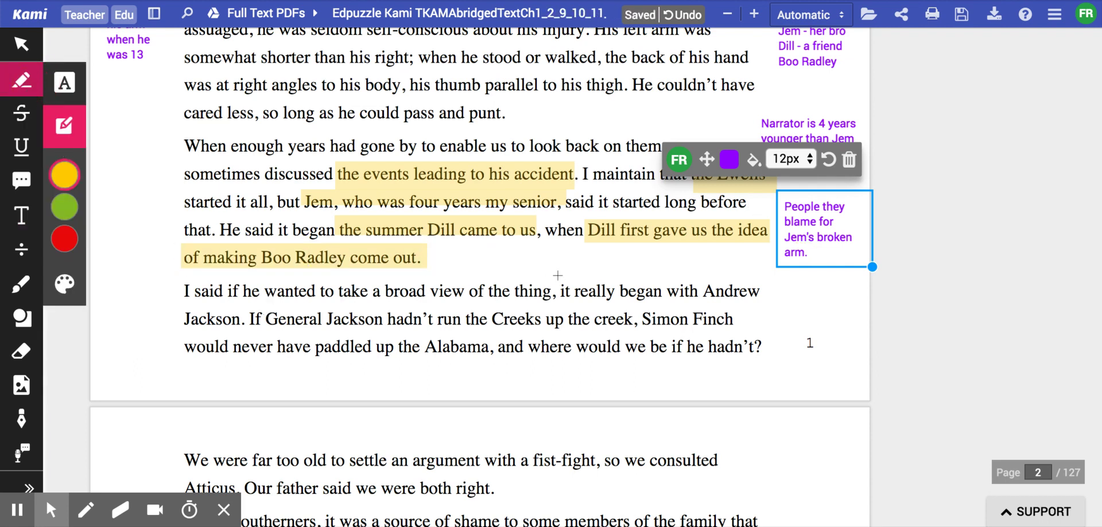
{"action": "left_click_drag", "start_coordinate": [558, 281], "coordinate": [781, 292]}
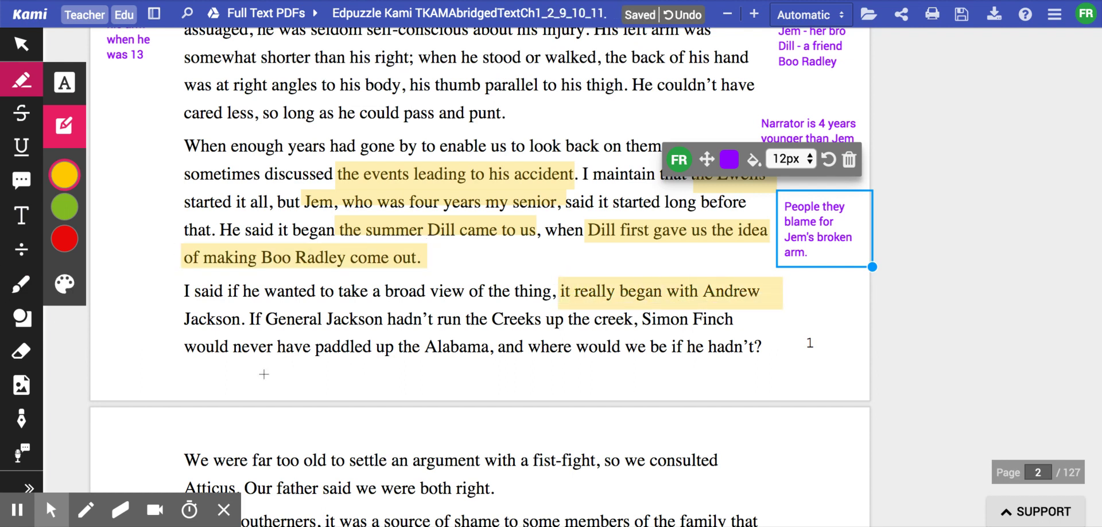
{"action": "left_click_drag", "start_coordinate": [181, 303], "coordinate": [251, 318]}
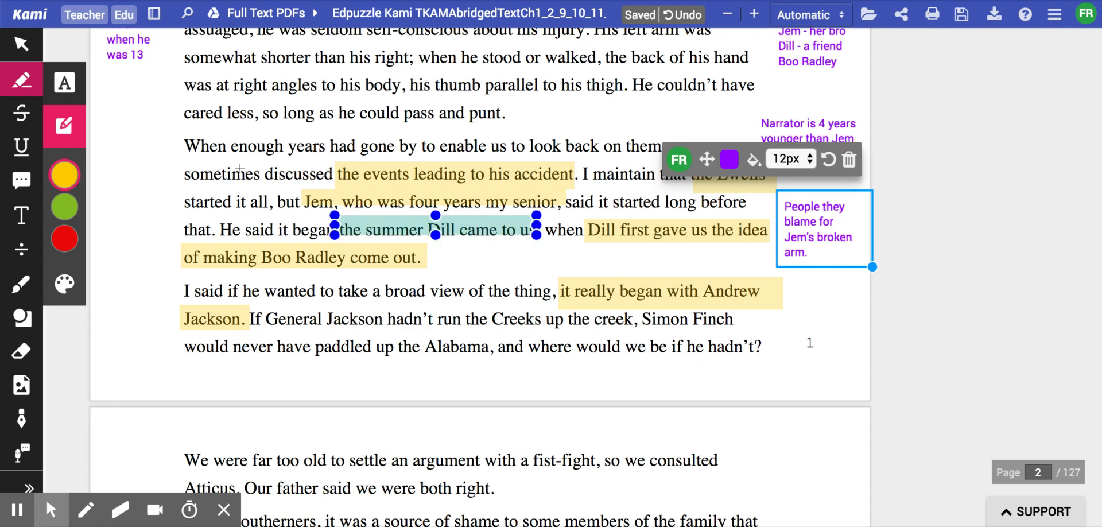
- Add a text note reading "History reference" in the right margin beside the third paragraph
{"action": "left_click", "coordinate": [23, 217]}
{"action": "left_click", "coordinate": [786, 327]}
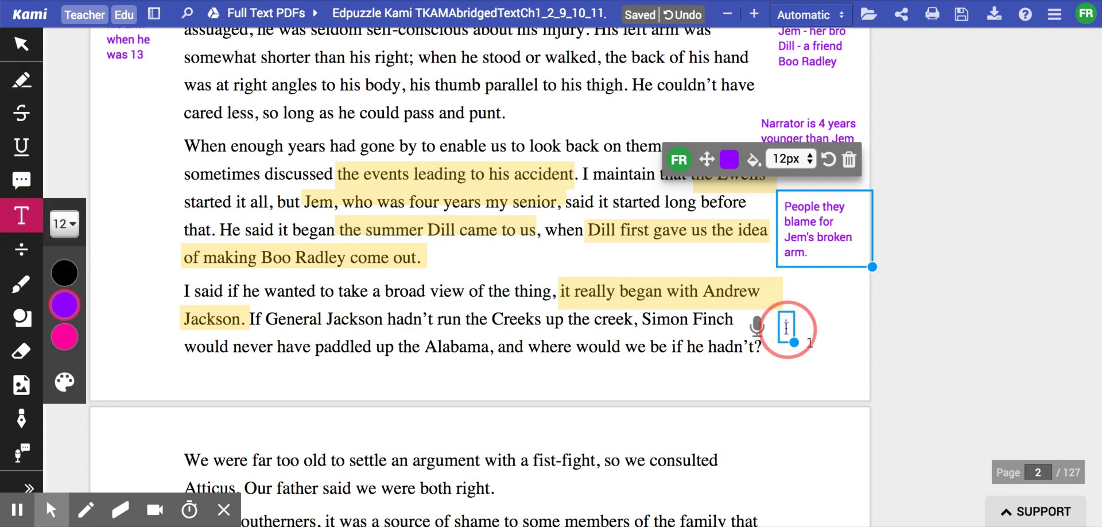
{"action": "type", "text": "His"}
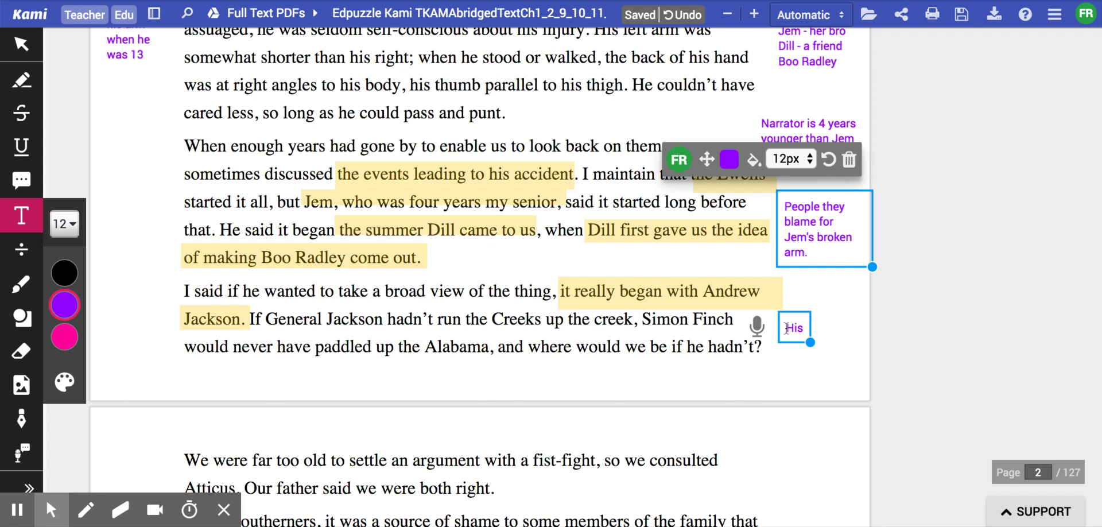
{"action": "type", "text": "tory"}
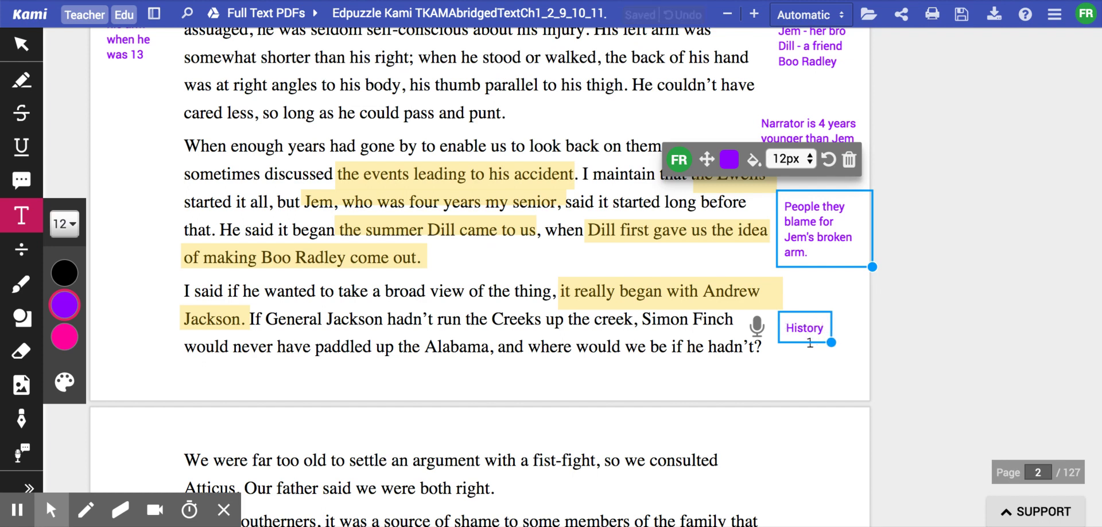
{"action": "type", "text": " ref"}
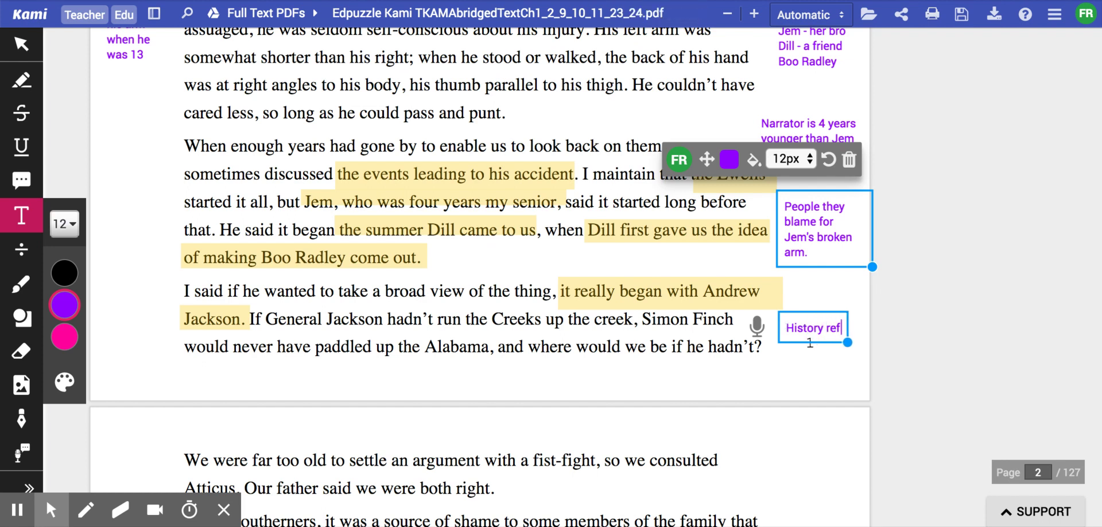
{"action": "type", "text": "erence"}
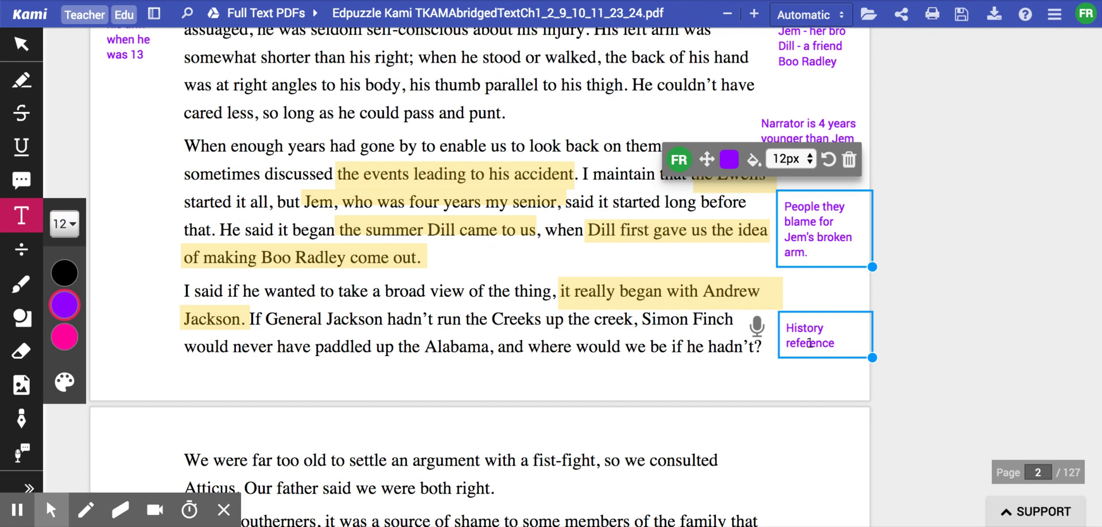
- Highlight "Atticus. Our father" in yellow in the first paragraph of page 3
{"action": "scroll", "coordinate": [593, 391], "scroll_direction": "down", "scroll_amount": 2}
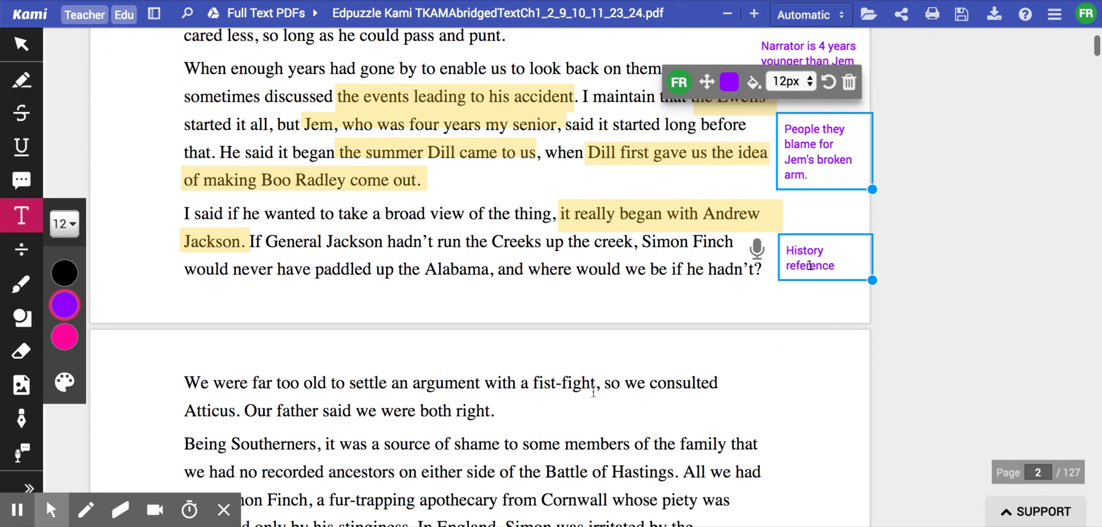
{"action": "scroll", "coordinate": [594, 391], "scroll_direction": "down", "scroll_amount": 1}
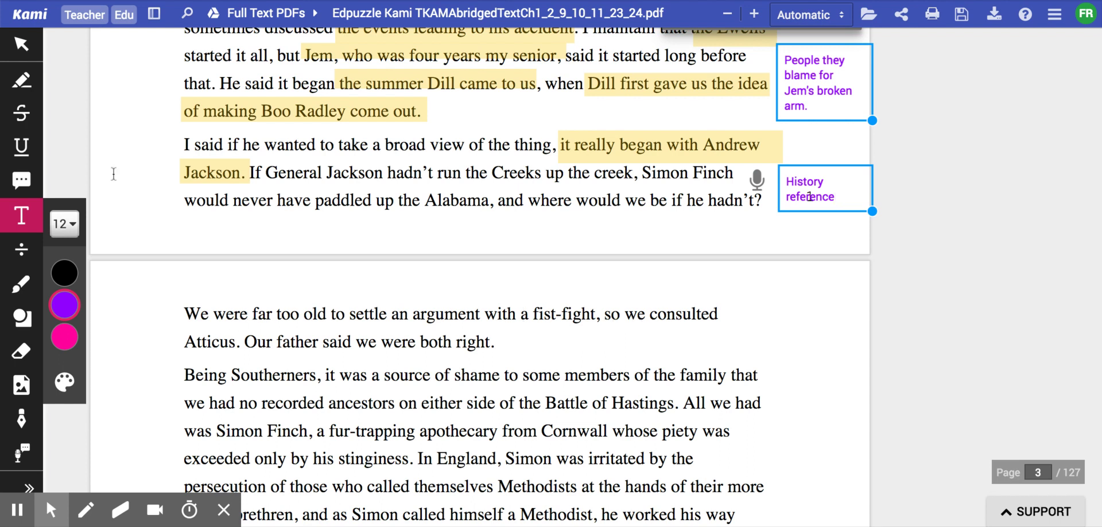
{"action": "left_click", "coordinate": [22, 80]}
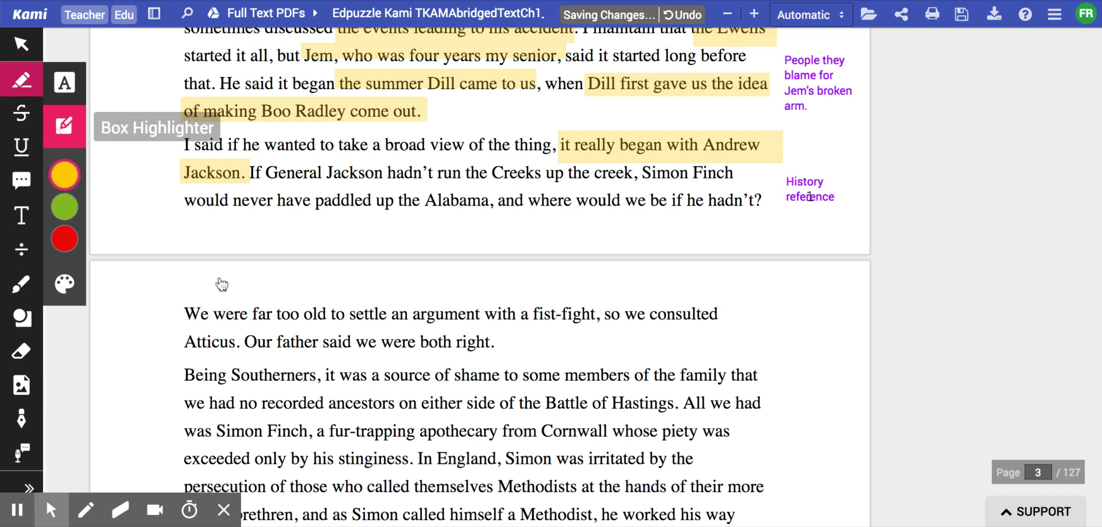
{"action": "left_click_drag", "start_coordinate": [179, 329], "coordinate": [315, 342]}
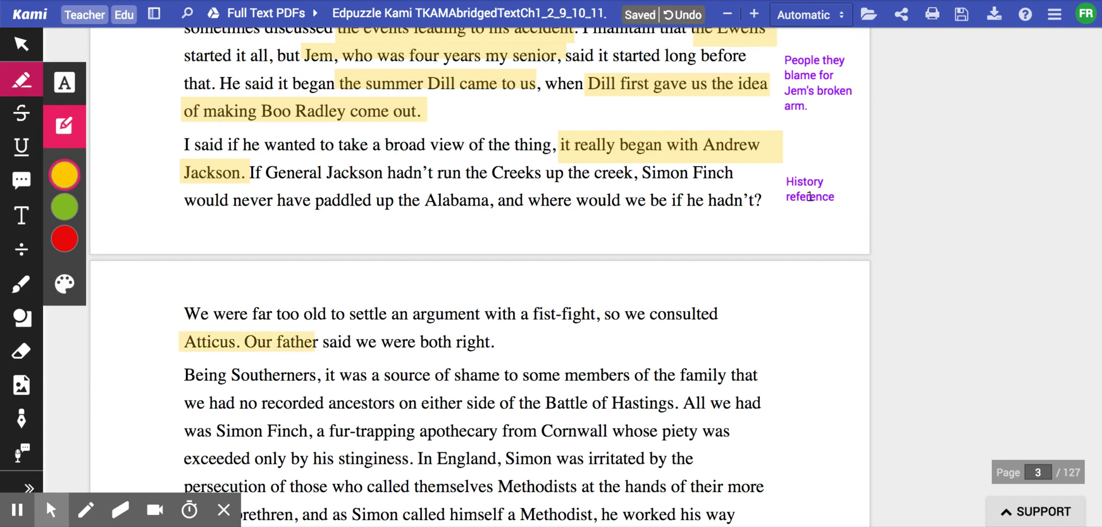
- Add a text note reading "Jem and narrator's father is Atticus." in the left margin beside the first paragraph of page 3
{"action": "left_click", "coordinate": [22, 217]}
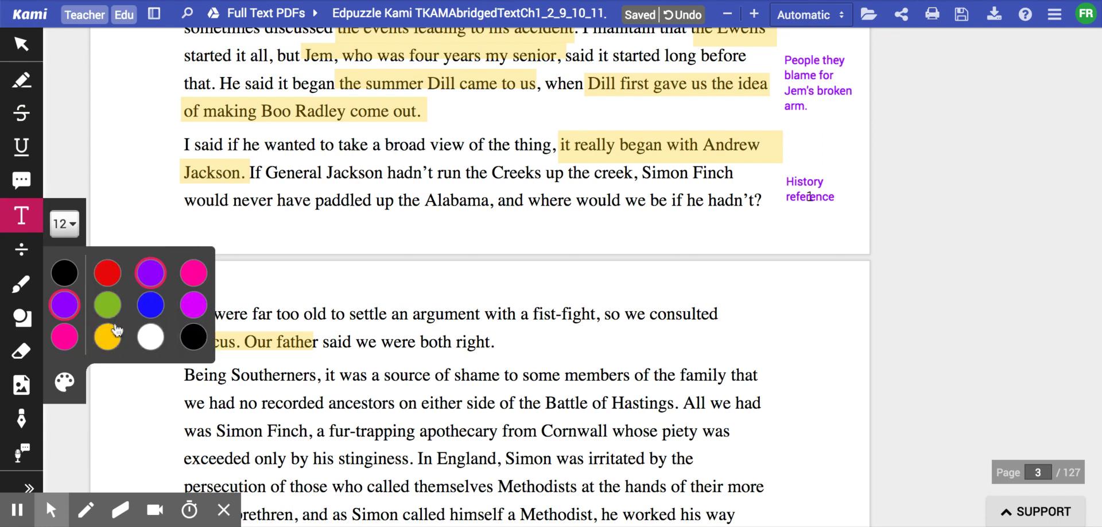
{"action": "left_click", "coordinate": [118, 325]}
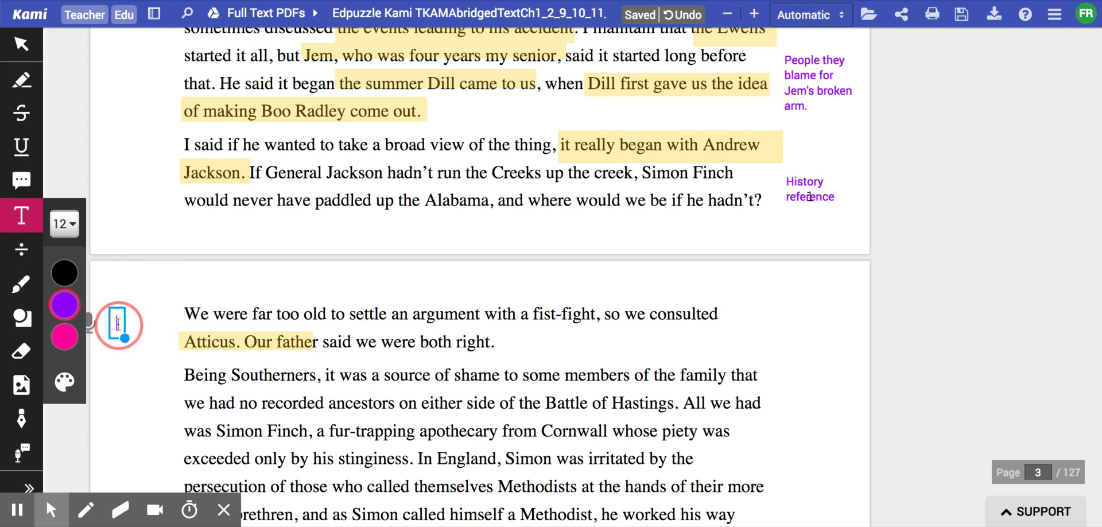
{"action": "type", "text": "Jem a"}
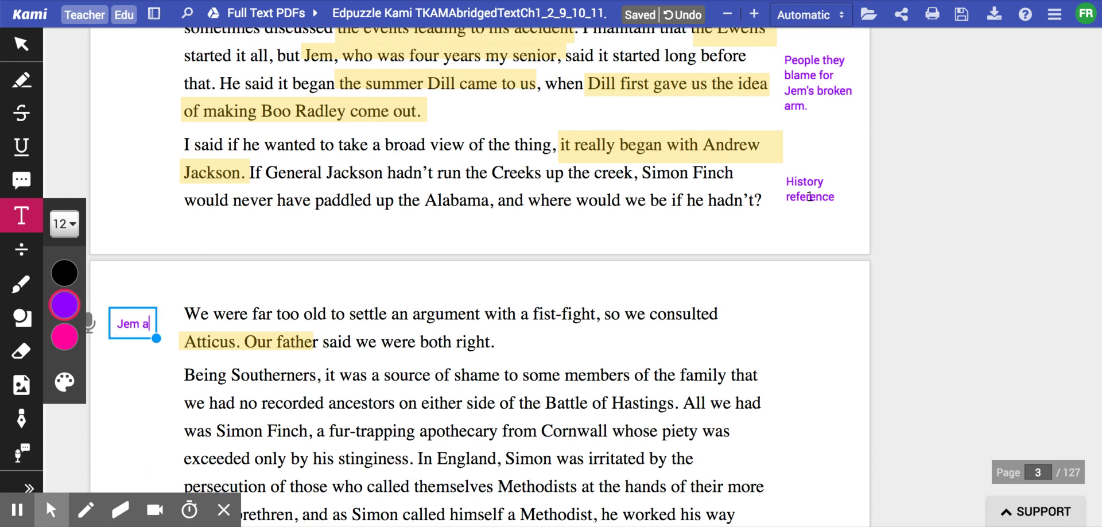
{"action": "type", "text": "nd narr"}
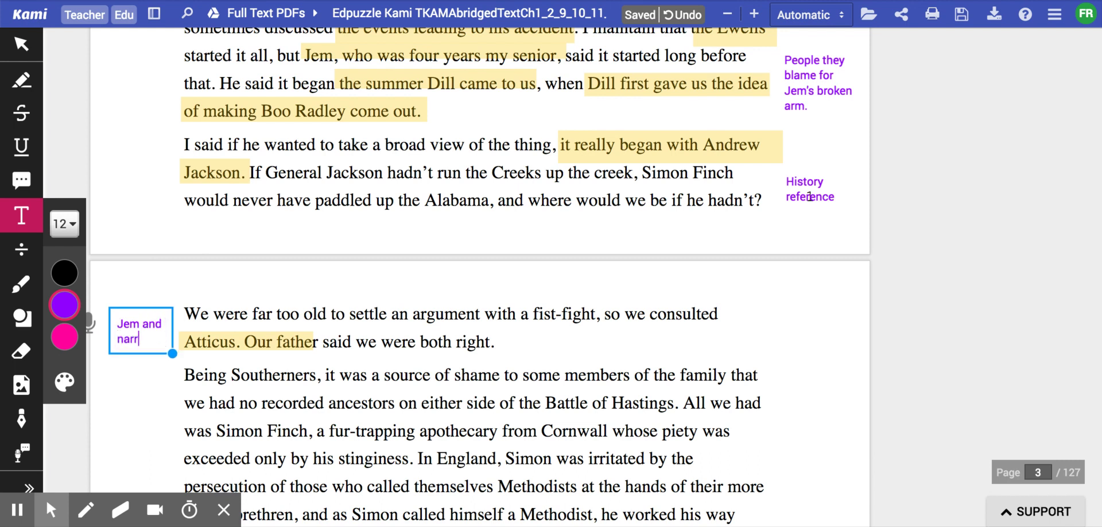
{"action": "type", "text": "ator's fat"}
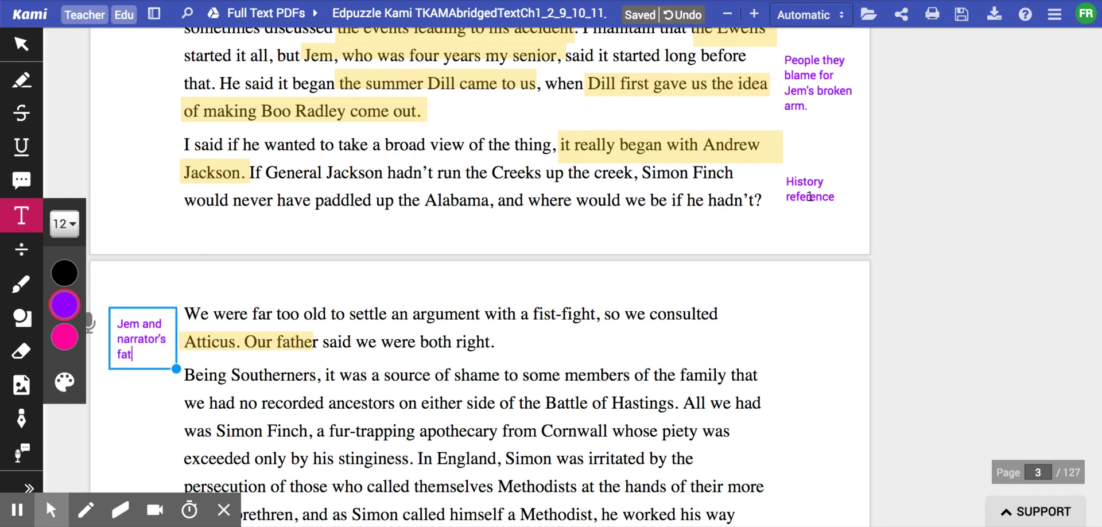
{"action": "type", "text": "her is Att"}
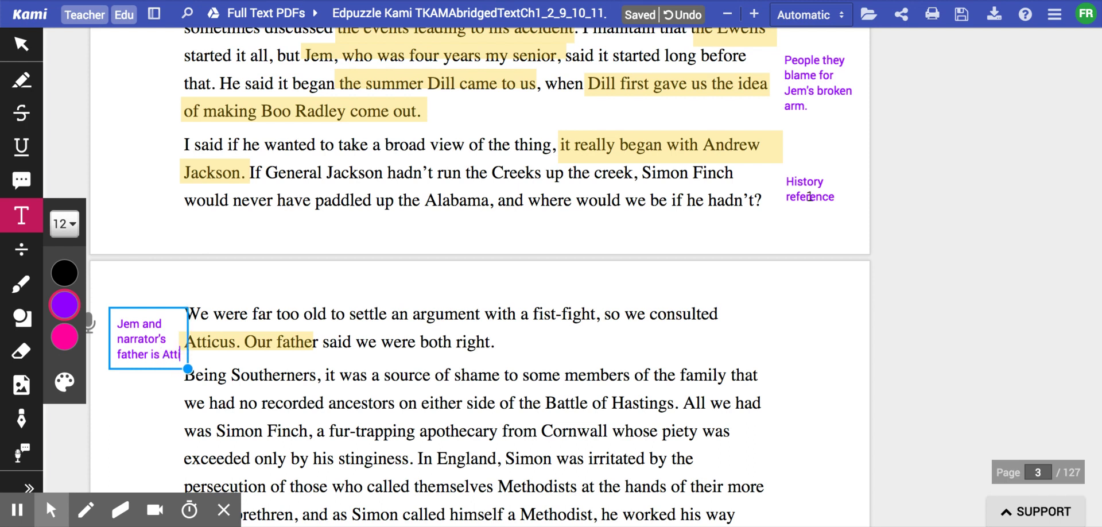
{"action": "type", "text": "icus"}
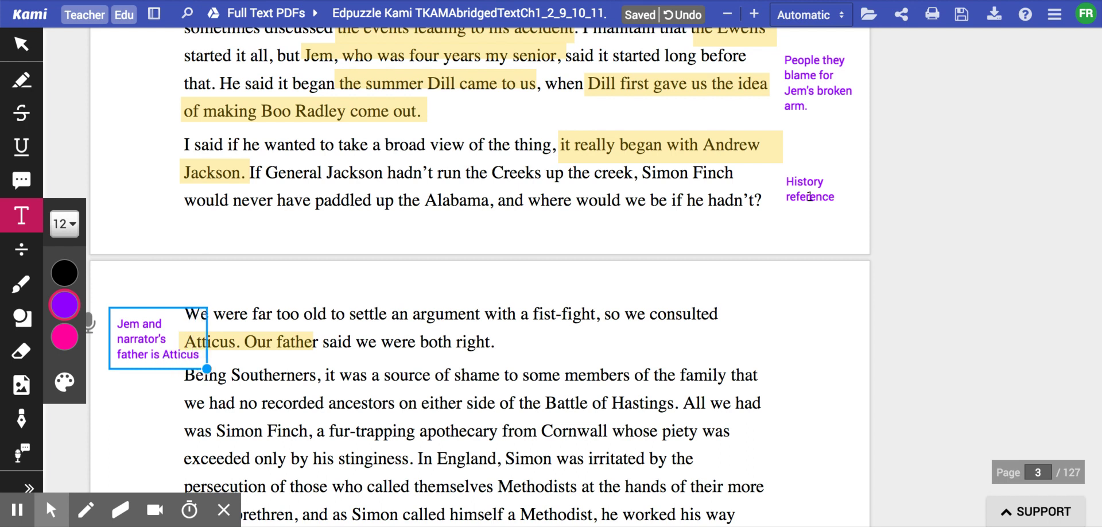
{"action": "type", "text": "."}
- Highlight "Southerners", "Battle of Hastings", "Simon Finch" and "fur-trapping apothecary from Cornwall" in yellow in the second paragraph of page 3
{"action": "scroll", "coordinate": [277, 341], "scroll_direction": "down", "scroll_amount": 1}
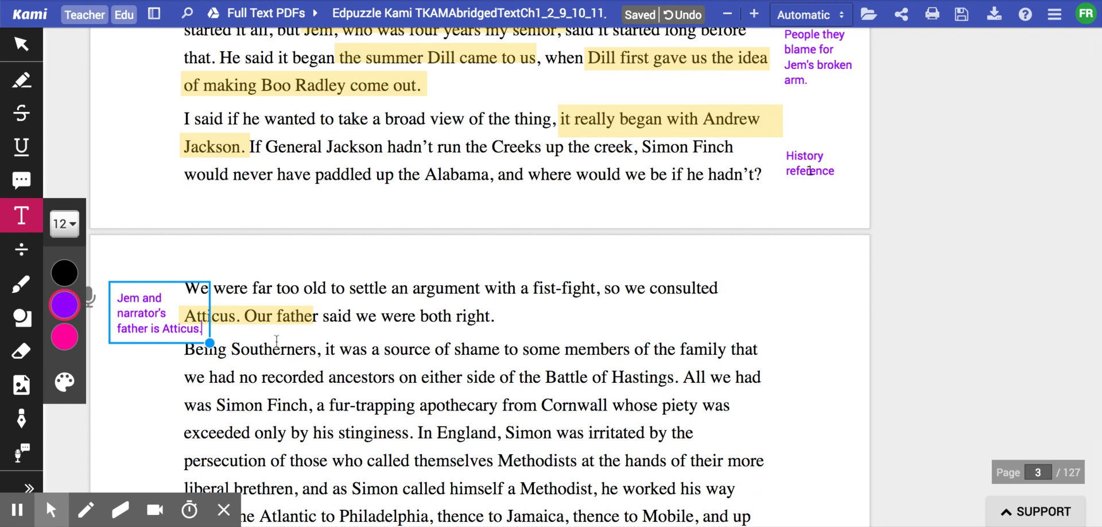
{"action": "left_click", "coordinate": [21, 80]}
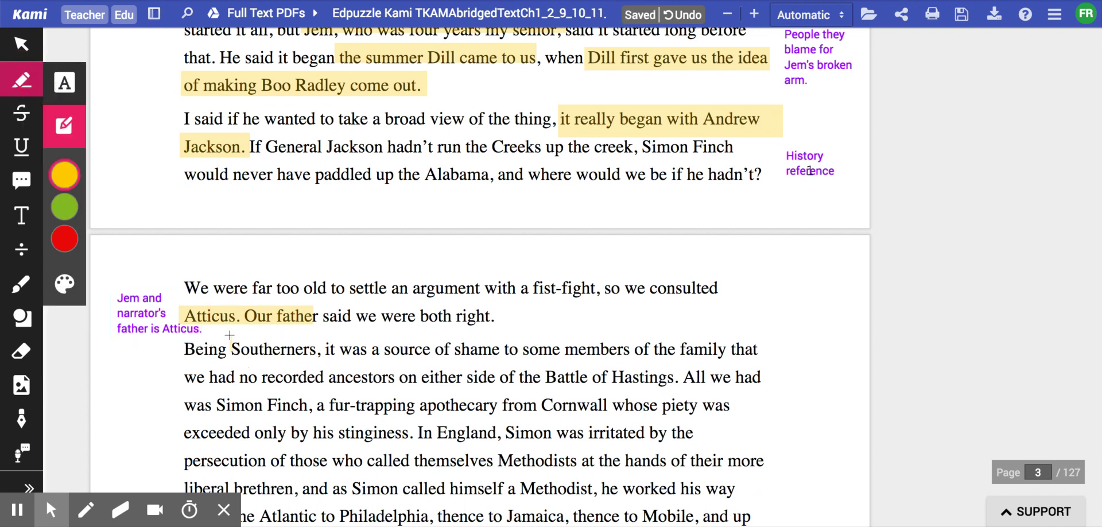
{"action": "left_click_drag", "start_coordinate": [229, 335], "coordinate": [310, 347]}
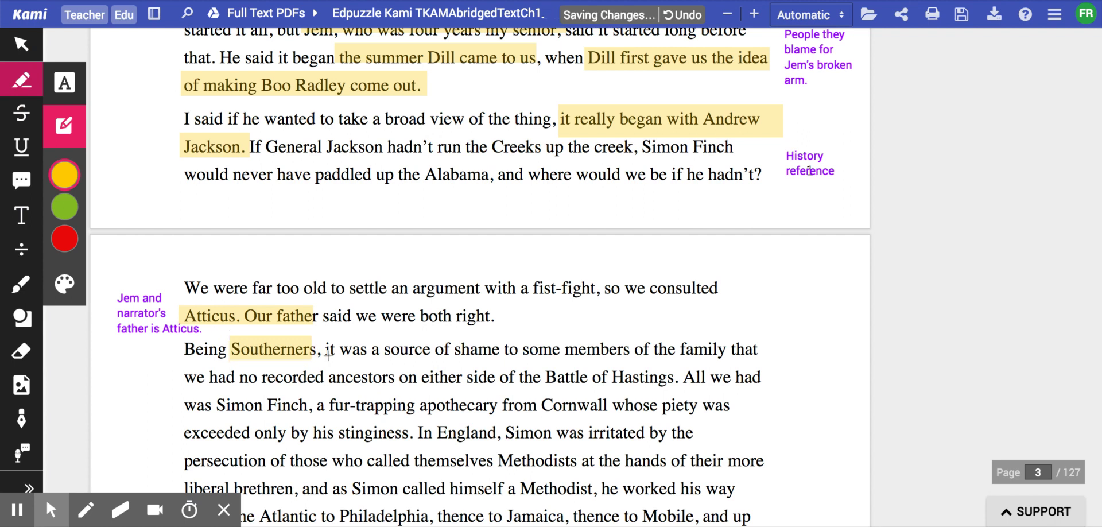
{"action": "scroll", "coordinate": [651, 334], "scroll_direction": "down", "scroll_amount": 3}
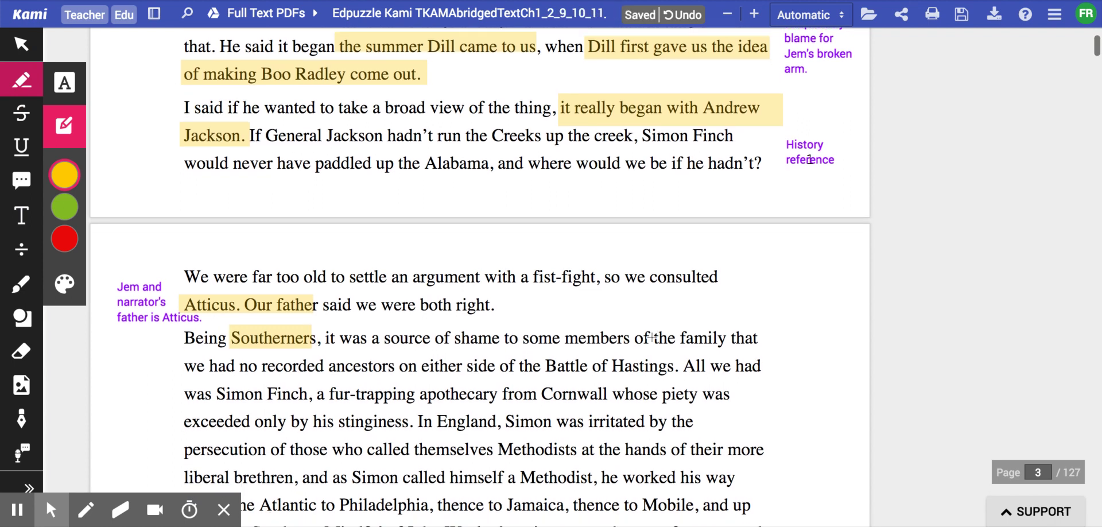
{"action": "scroll", "coordinate": [652, 337], "scroll_direction": "down", "scroll_amount": 1}
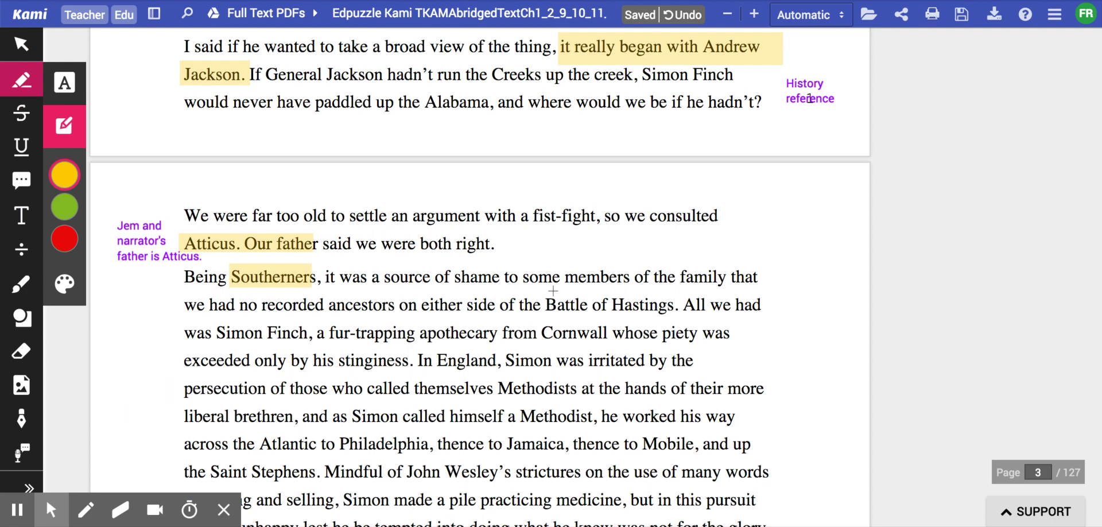
{"action": "mouse_move", "coordinate": [544, 292]}
{"action": "left_mouse_down"}
{"action": "mouse_move", "coordinate": [558, 304]}
{"action": "mouse_move", "coordinate": [675, 304]}
{"action": "left_mouse_up"}
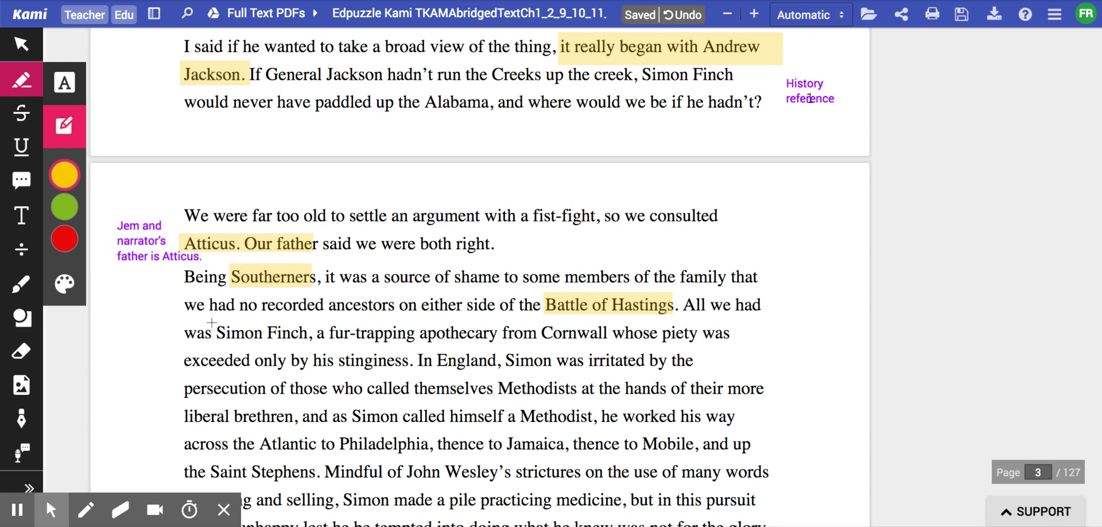
{"action": "left_click_drag", "start_coordinate": [213, 320], "coordinate": [316, 333]}
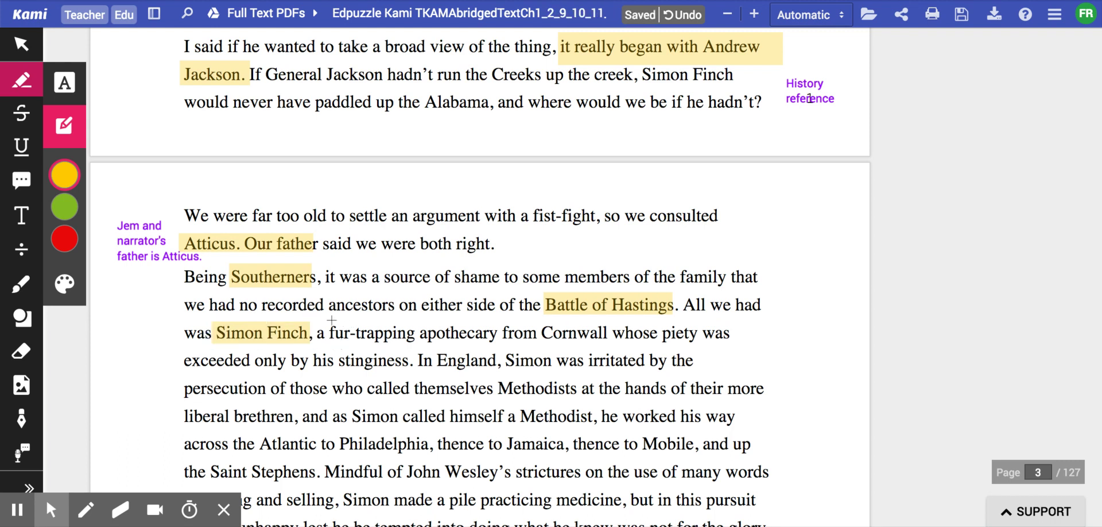
{"action": "mouse_move", "coordinate": [329, 319]}
{"action": "left_mouse_down"}
{"action": "mouse_move", "coordinate": [393, 331]}
{"action": "mouse_move", "coordinate": [615, 332]}
{"action": "left_mouse_up"}
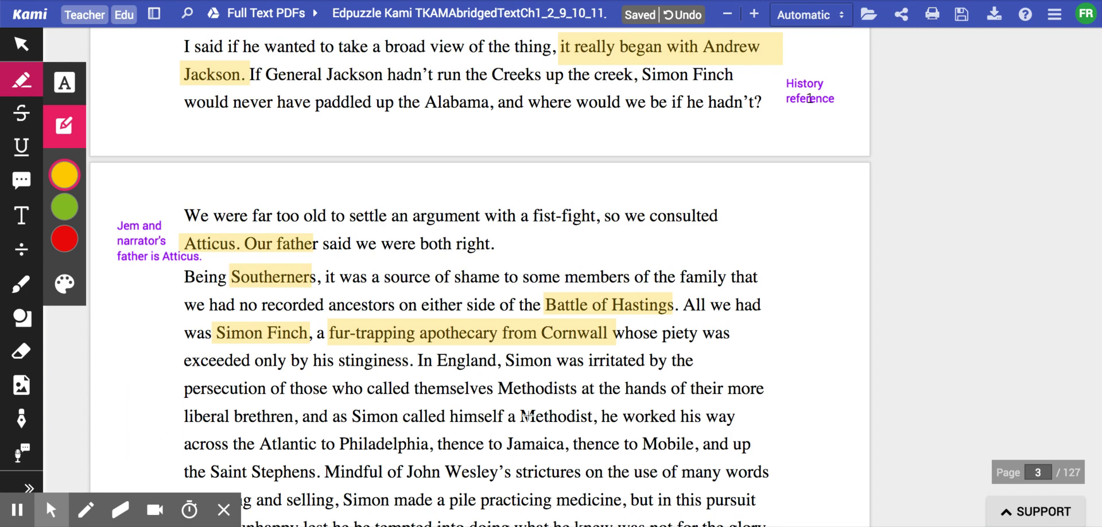
{"action": "scroll", "coordinate": [540, 414], "scroll_direction": "down", "scroll_amount": 2}
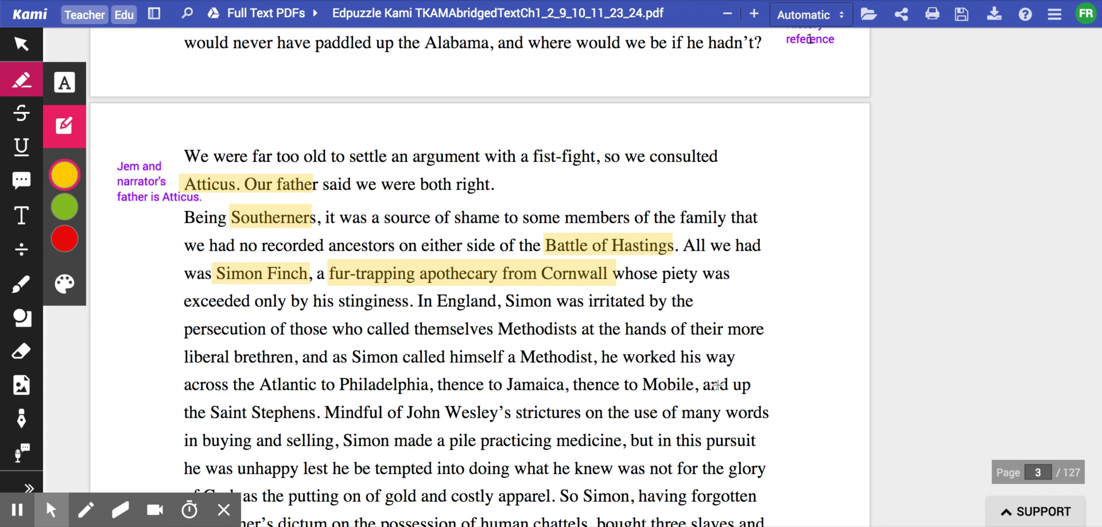
- Draw a freehand black bracket in the left margin, spanning the lines from "exceeded only by his stinginess" to "of God"
{"action": "scroll", "coordinate": [472, 400], "scroll_direction": "down", "scroll_amount": 1}
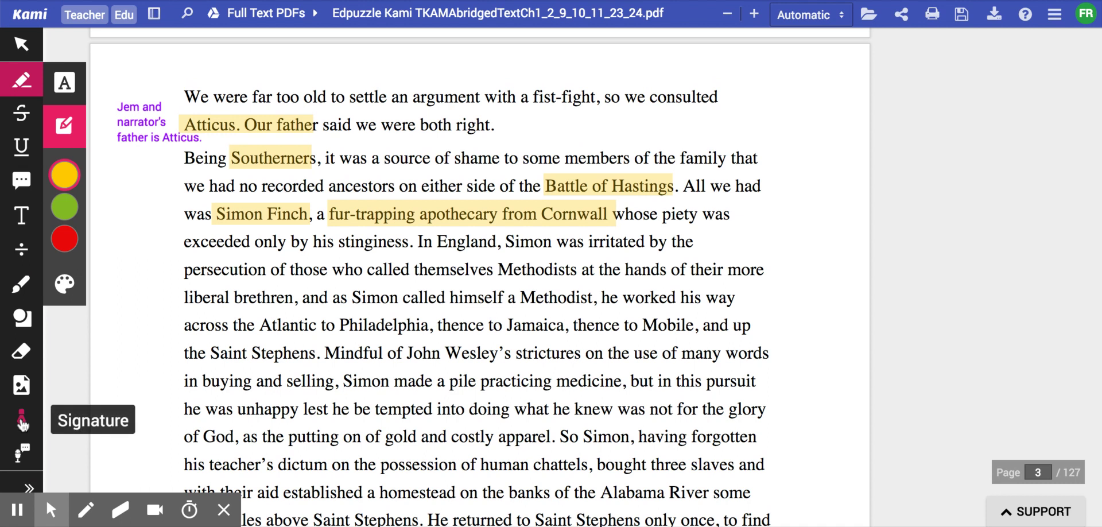
{"action": "left_click", "coordinate": [21, 283]}
{"action": "mouse_move", "coordinate": [182, 232]}
{"action": "left_mouse_down"}
{"action": "mouse_move", "coordinate": [167, 237]}
{"action": "mouse_move", "coordinate": [160, 401]}
{"action": "mouse_move", "coordinate": [170, 445]}
{"action": "mouse_move", "coordinate": [201, 443]}
{"action": "left_mouse_up"}
- Add a purple text note reading "History of narrator's ancestor: Simon Finch" in the left margin beside the bracket
{"action": "left_click", "coordinate": [21, 216]}
{"action": "left_click", "coordinate": [106, 255]}
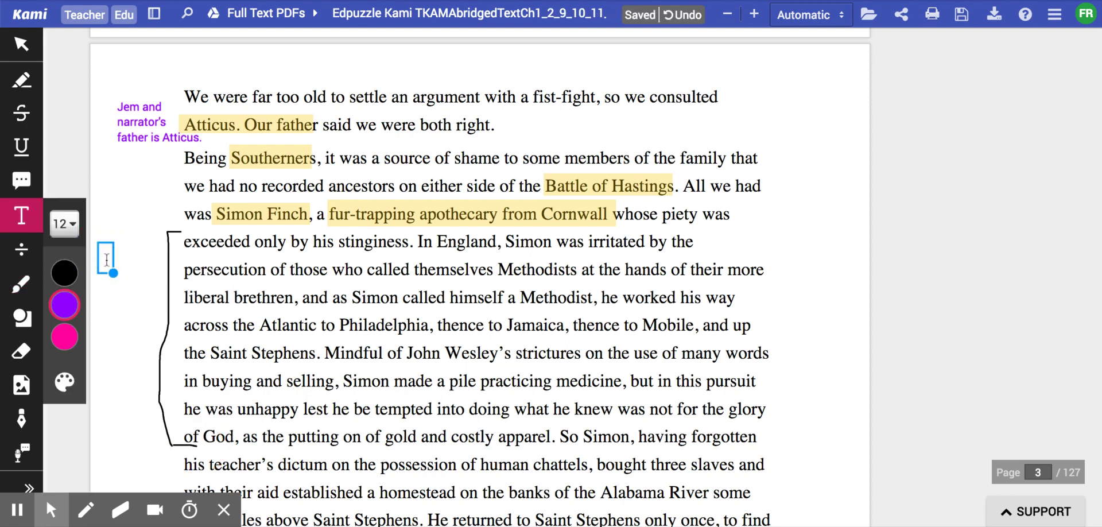
{"action": "type", "text": "History of"}
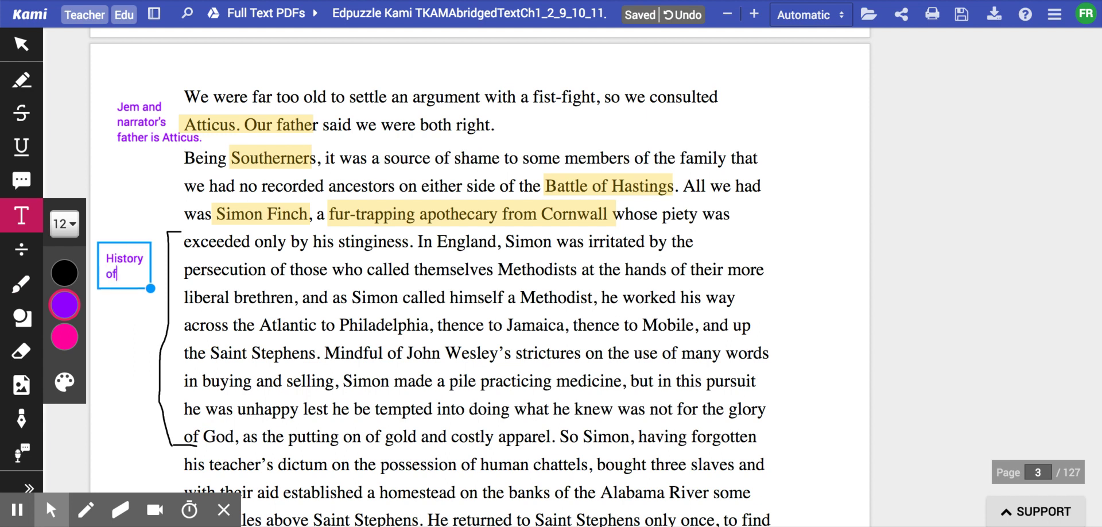
{"action": "type", "text": " narrator's"}
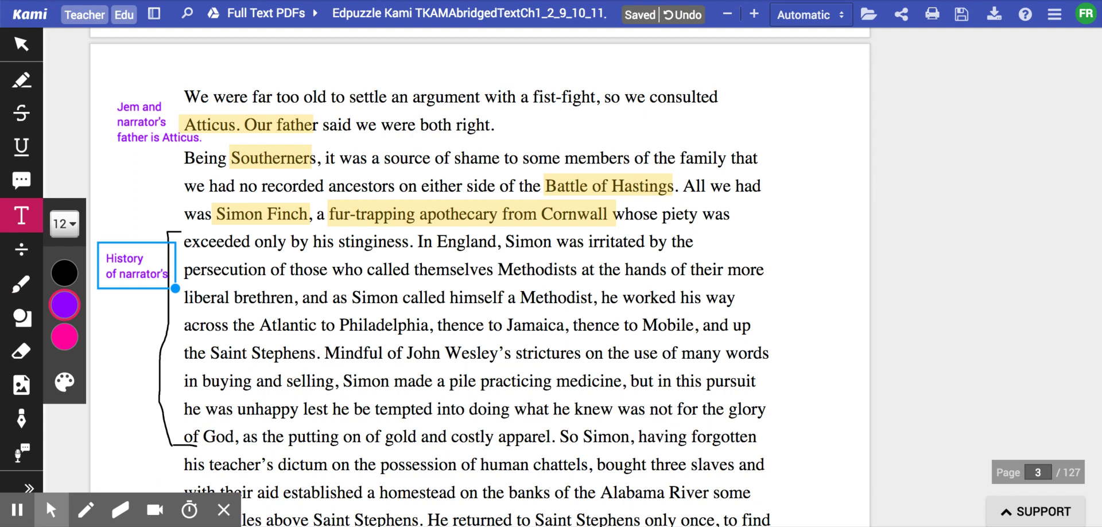
{"action": "type", "text": " ance"}
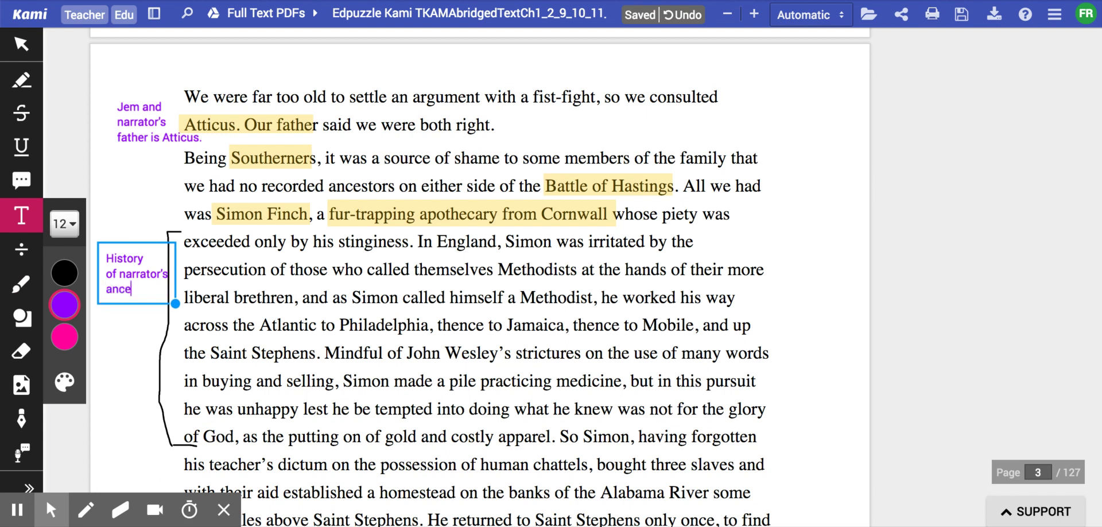
{"action": "type", "text": "stor."}
{"action": "key", "text": "Return"}
{"action": "type", "text": "Simon"}
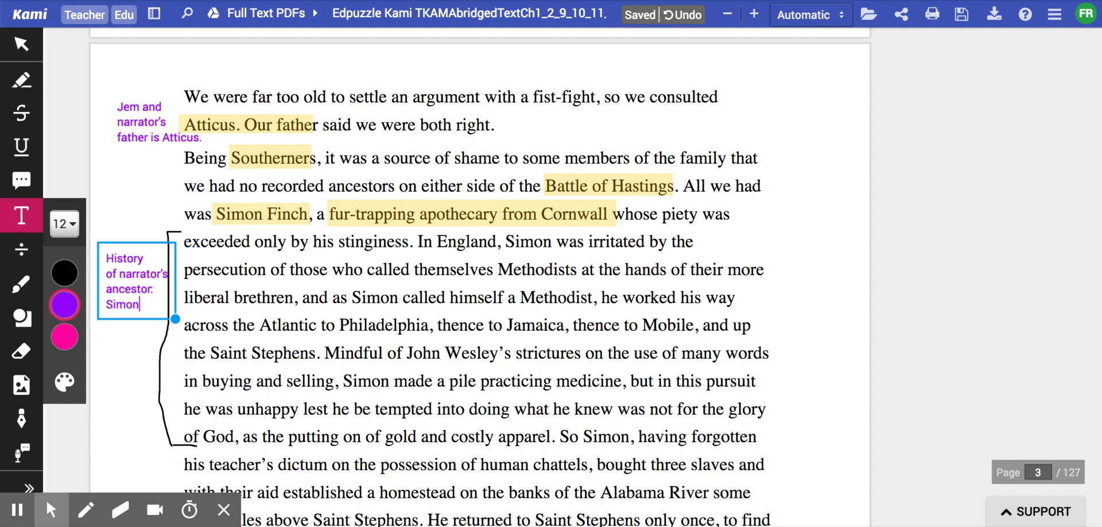
{"action": "type", "text": " Finch"}
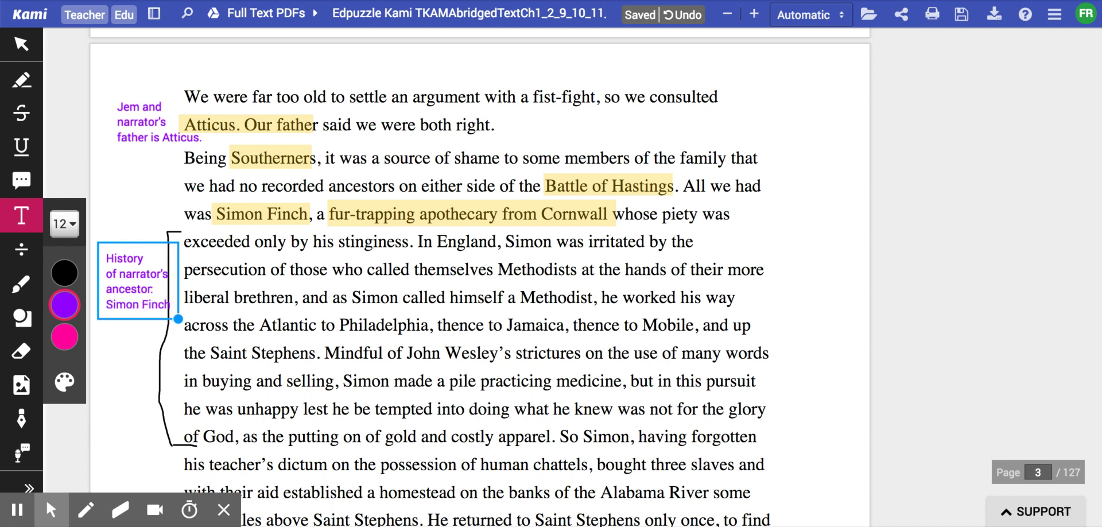
- Highlight "established a homestead on the banks of the Alabama River" in yellow in the second paragraph of page 3
{"action": "scroll", "coordinate": [259, 310], "scroll_direction": "down", "scroll_amount": 2}
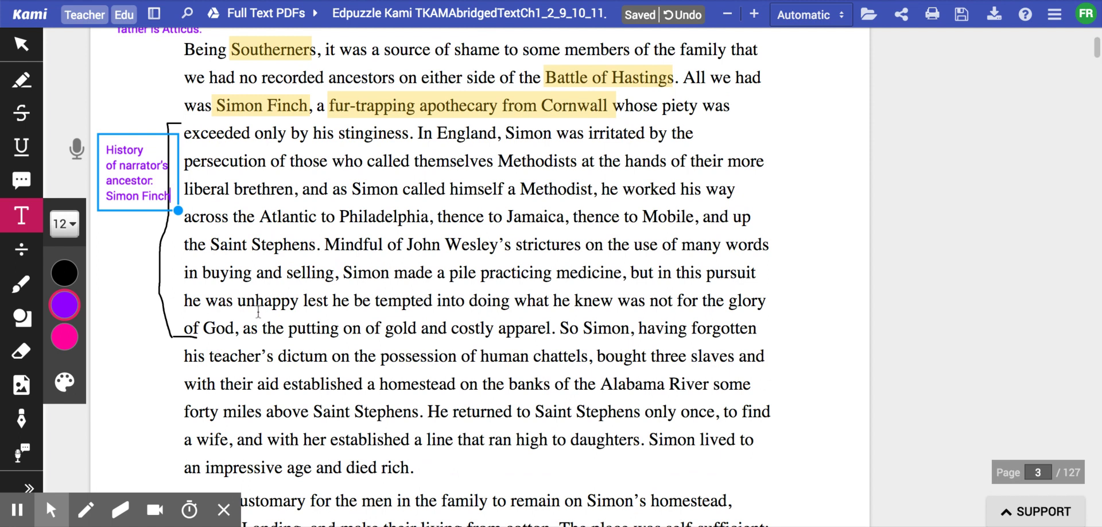
{"action": "scroll", "coordinate": [464, 424], "scroll_direction": "down", "scroll_amount": 1}
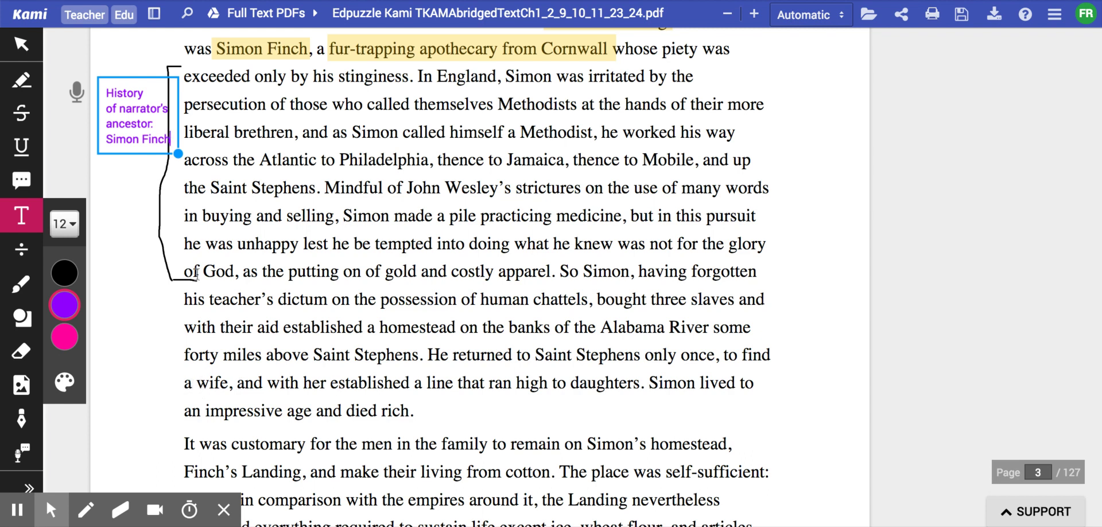
{"action": "left_click", "coordinate": [21, 81]}
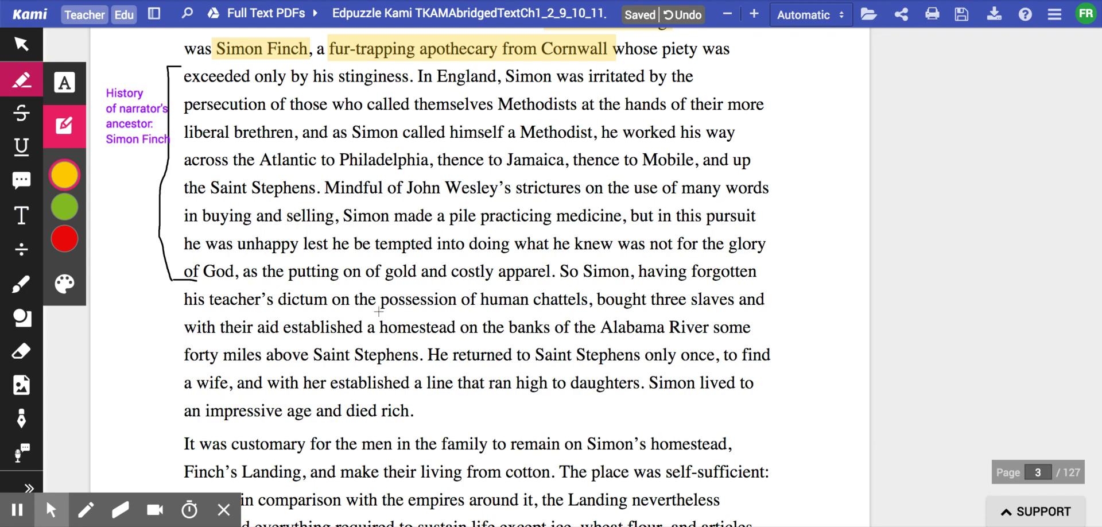
{"action": "left_click", "coordinate": [278, 315]}
{"action": "left_click_drag", "start_coordinate": [278, 314], "coordinate": [716, 326]}
- Highlight "It was customary for the men in the family to remain on Simon's homestead, Finch's Landing" in yellow in the third paragraph
{"action": "scroll", "coordinate": [726, 295], "scroll_direction": "down", "scroll_amount": 3}
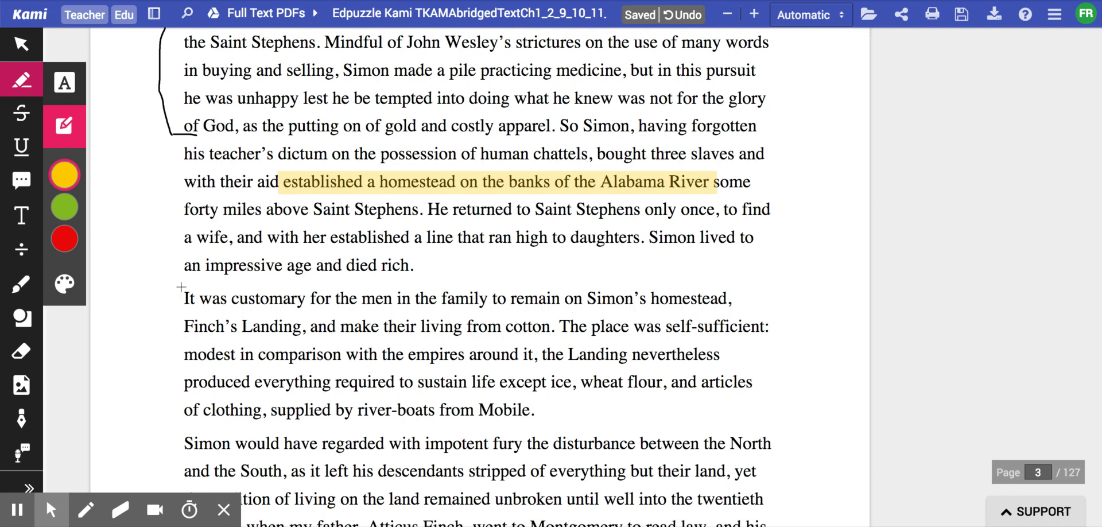
{"action": "mouse_move", "coordinate": [182, 287]}
{"action": "left_mouse_down"}
{"action": "mouse_move", "coordinate": [229, 299]}
{"action": "mouse_move", "coordinate": [750, 298]}
{"action": "left_mouse_up"}
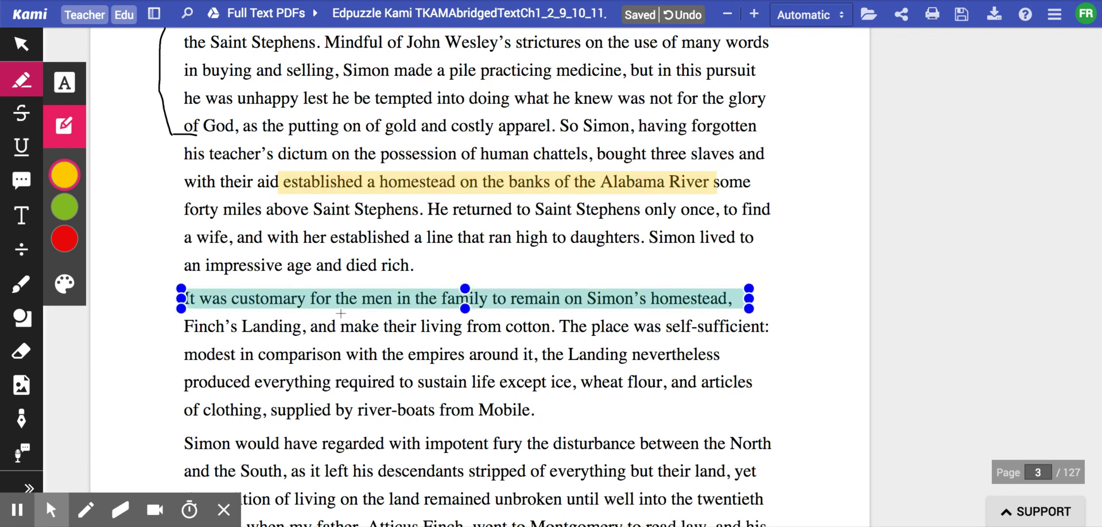
{"action": "left_click_drag", "start_coordinate": [175, 314], "coordinate": [304, 325]}
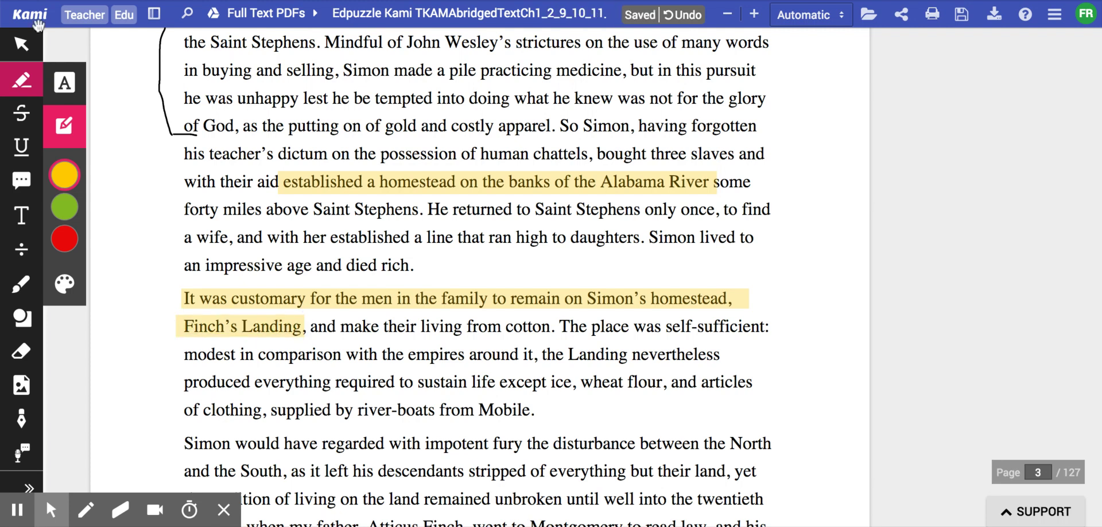
- Start a purple text note in the left margin beside the third paragraph with the words "All men part of Finch family, were"
{"action": "left_click", "coordinate": [23, 217]}
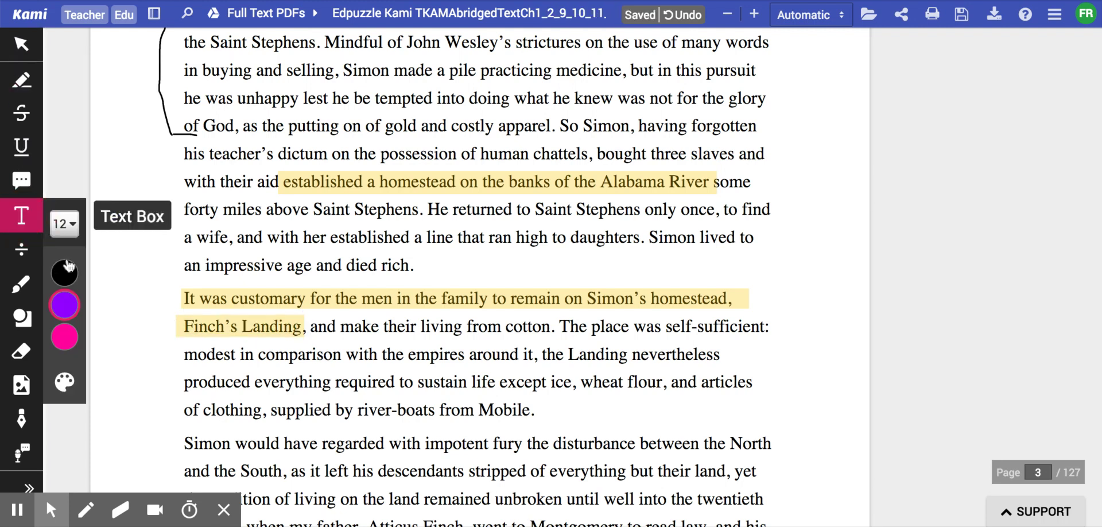
{"action": "left_click", "coordinate": [152, 263]}
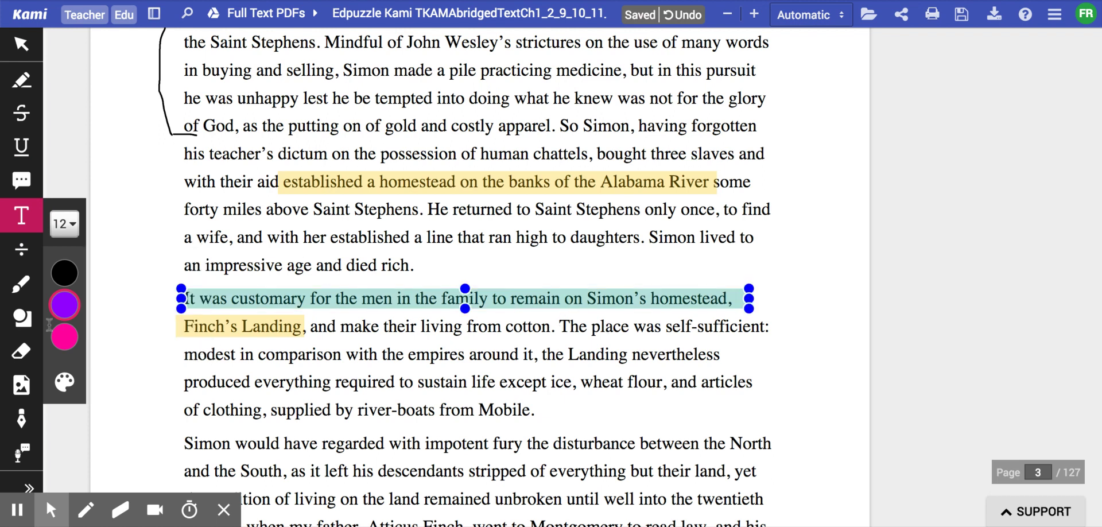
{"action": "left_click", "coordinate": [64, 305]}
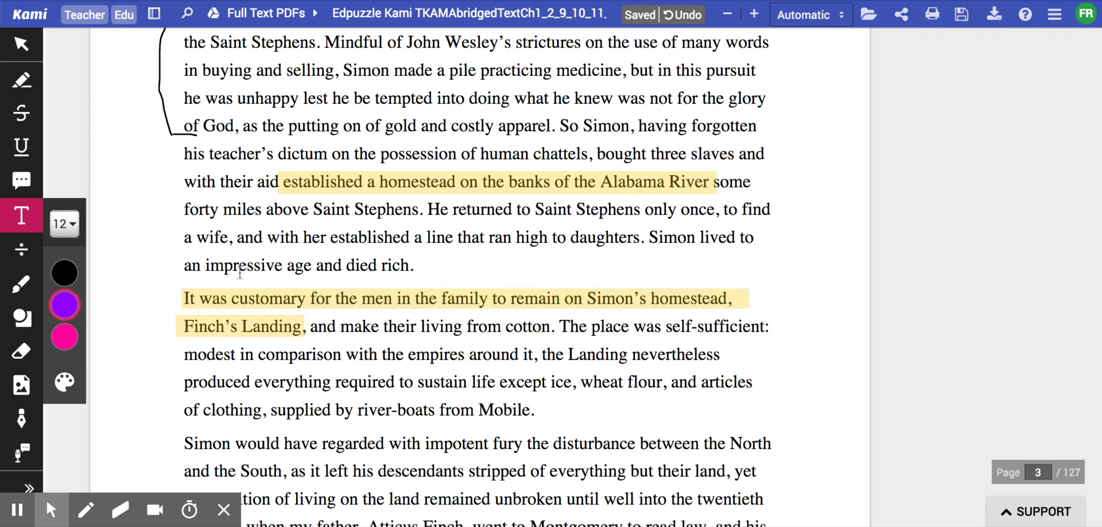
{"action": "left_click", "coordinate": [120, 274]}
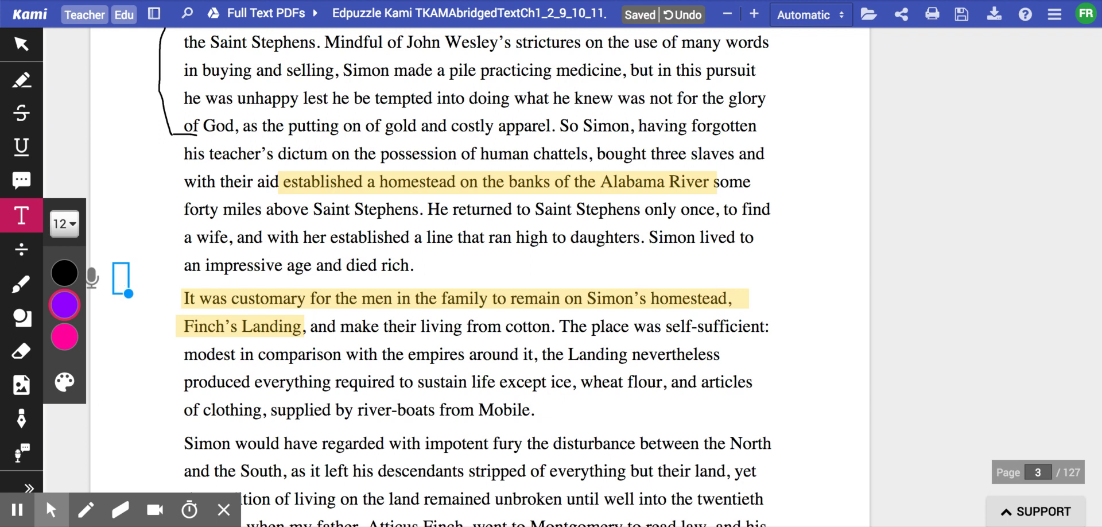
{"action": "type", "text": "All men"}
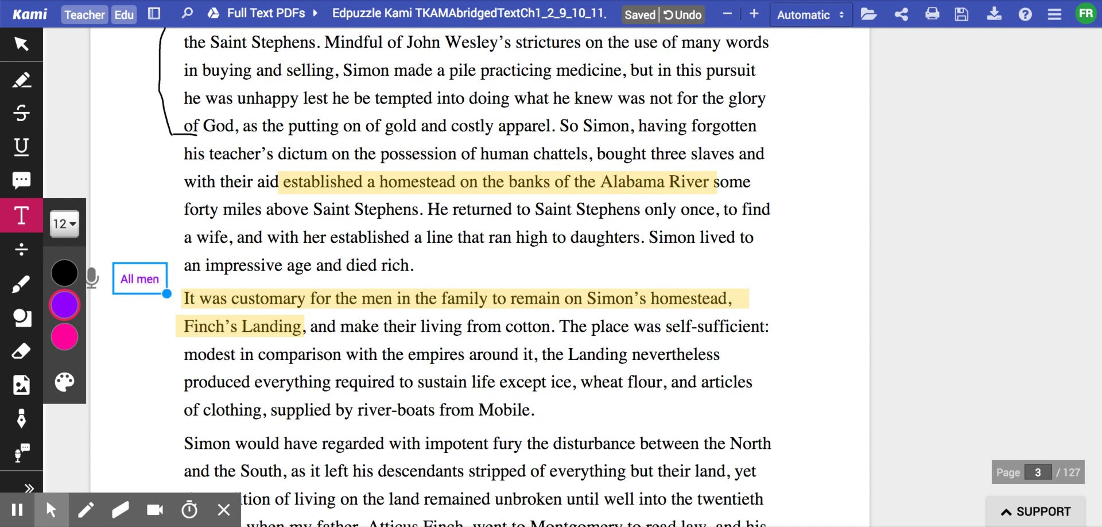
{"action": "key", "text": "Return"}
{"action": "type", "text": "part of"}
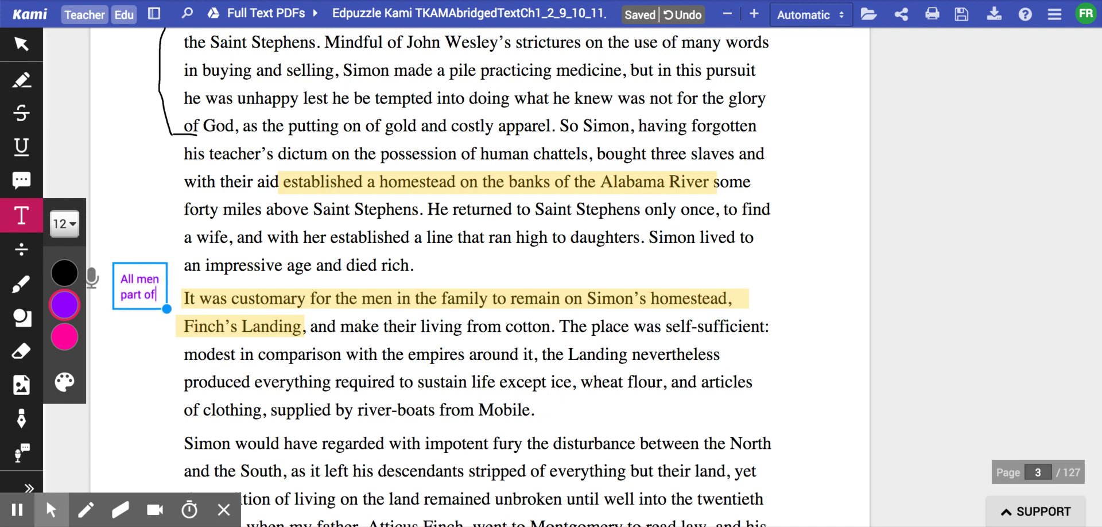
{"action": "type", "text": " Finch"}
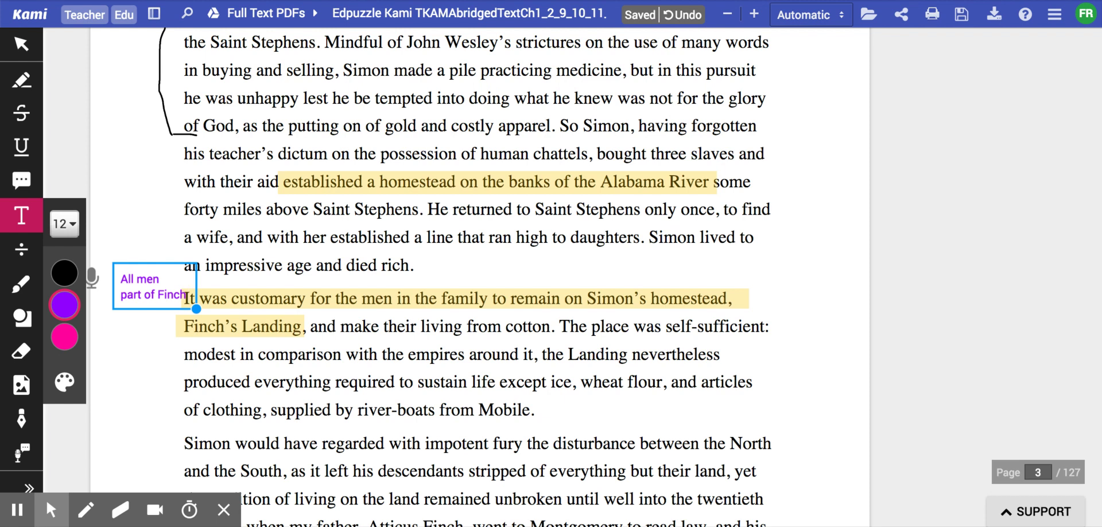
{"action": "key", "text": "Return"}
{"action": "type", "text": "family,"}
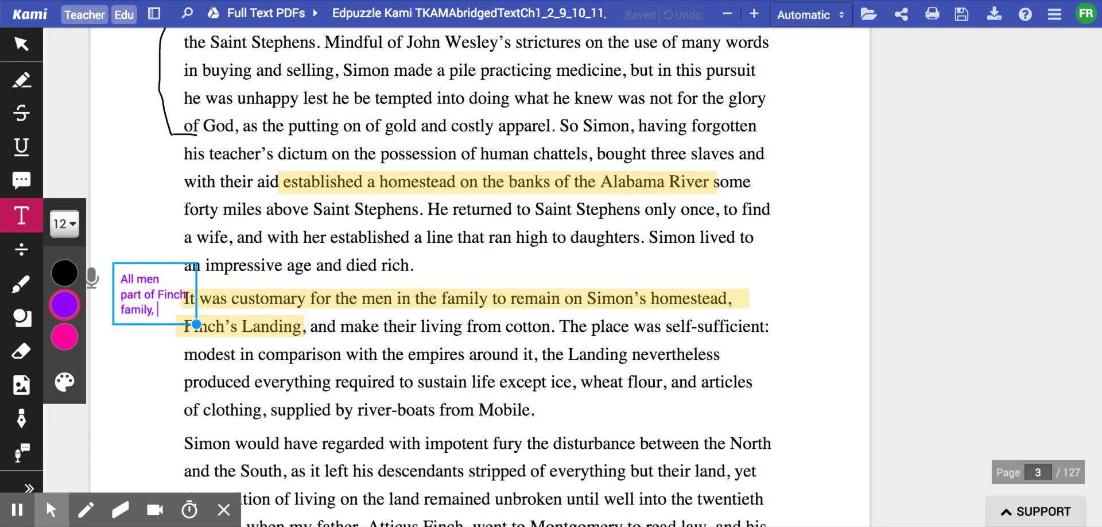
{"action": "key", "text": "Return"}
{"action": "type", "text": "were"}
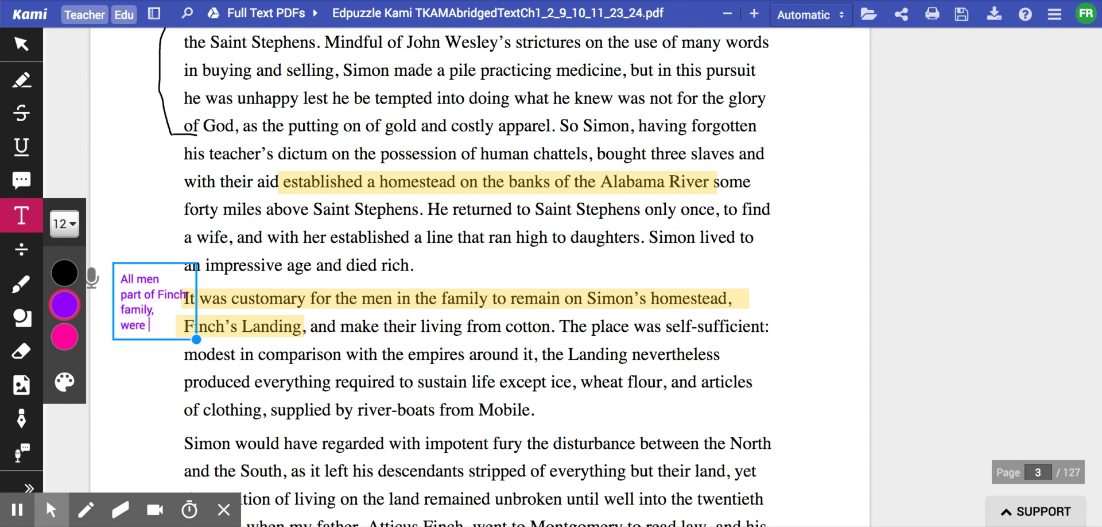
- Complete the margin note with "expected to stay on Finch's landing" and shift it left, clear of the paragraph text
{"action": "key", "text": "Return"}
{"action": "type", "text": "e"}
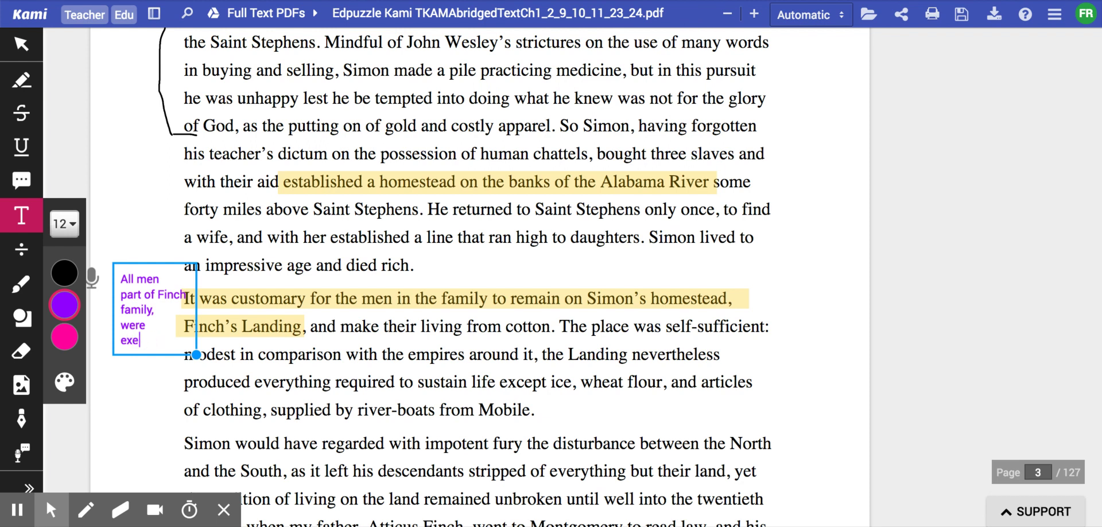
{"action": "type", "text": "xpetecte"}
{"action": "left_click", "coordinate": [133, 340]}
{"action": "type", "text": "p"}
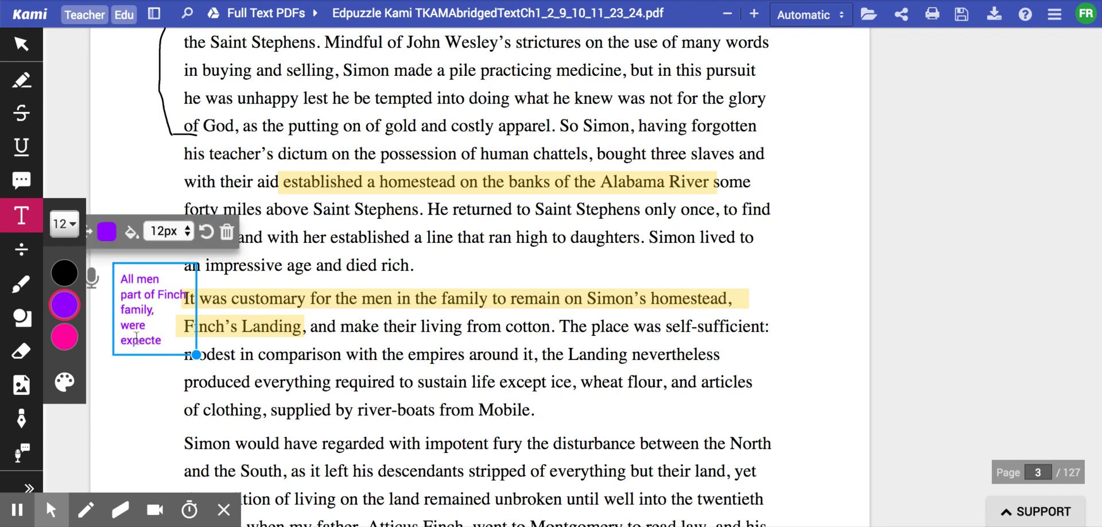
{"action": "left_click", "coordinate": [168, 338]}
{"action": "key", "text": "BackSpace"}
{"action": "type", "text": "to s"}
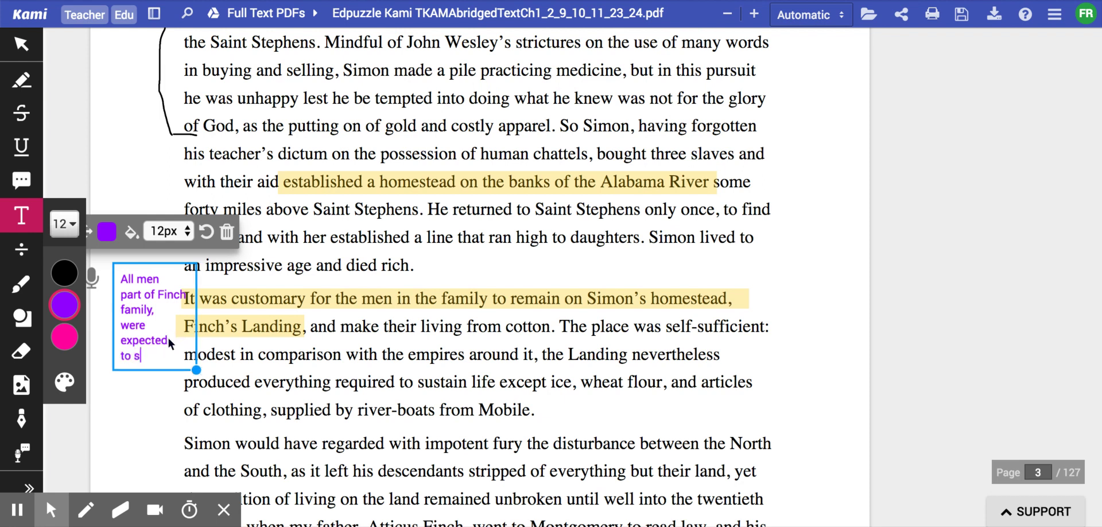
{"action": "type", "text": "tay on Fi"}
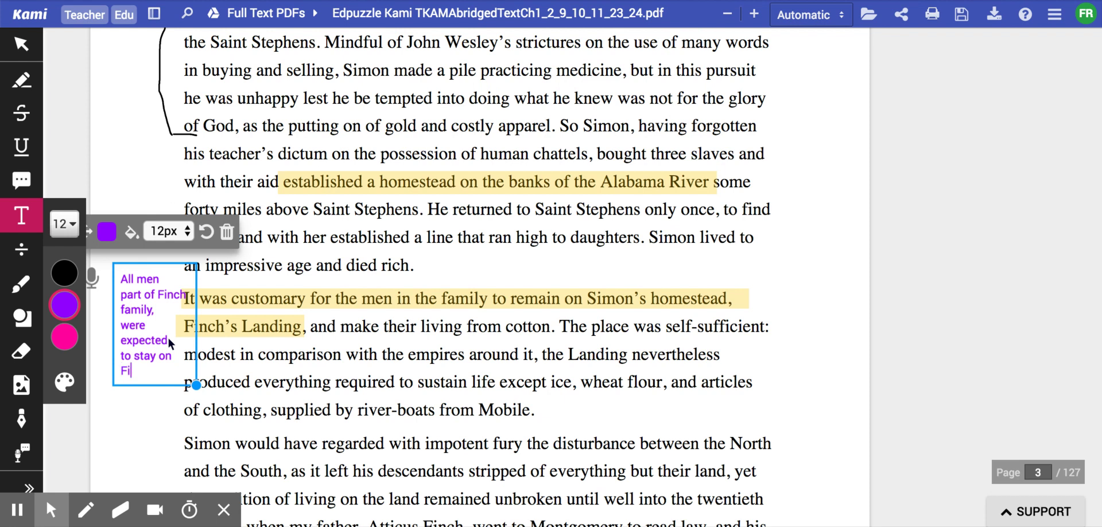
{"action": "type", "text": "nch's landing"}
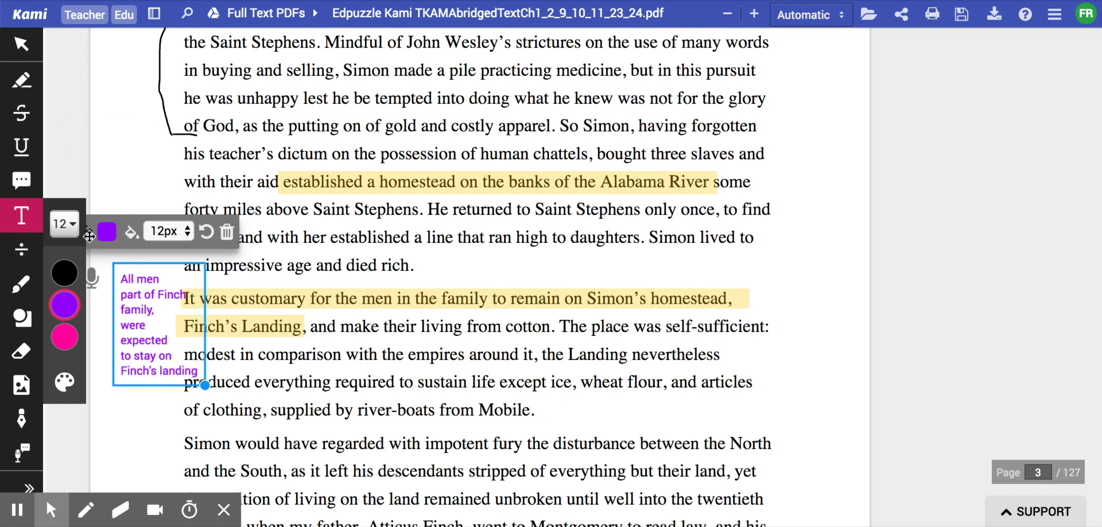
{"action": "left_click_drag", "start_coordinate": [103, 235], "coordinate": [83, 237]}
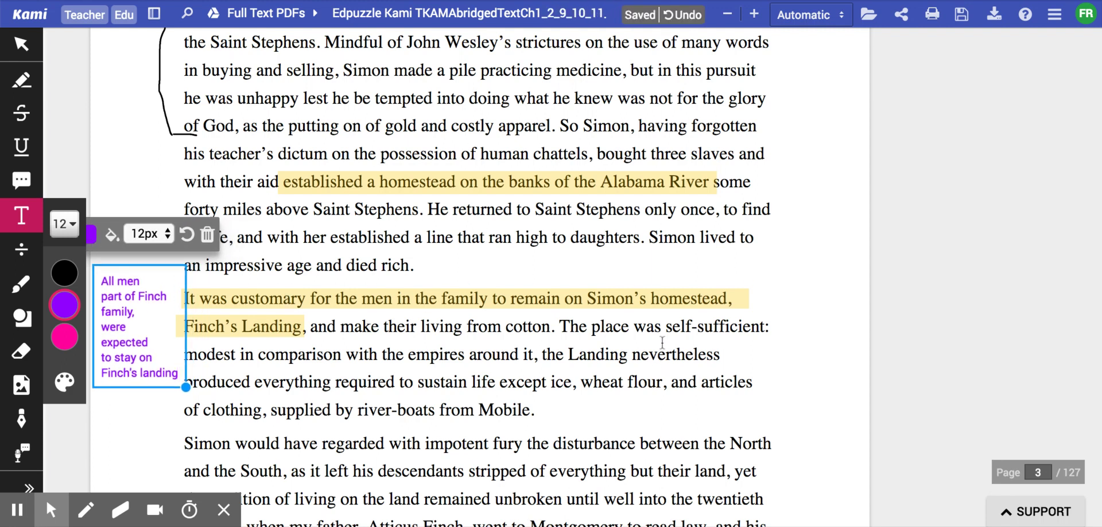
- Highlight "the twentieth century, when my father, Atticus Finch" and "Montgomery to read law" in yellow in the fourth paragraph
{"action": "scroll", "coordinate": [662, 367], "scroll_direction": "down", "scroll_amount": 2}
{"action": "scroll", "coordinate": [662, 353], "scroll_direction": "down", "scroll_amount": 1}
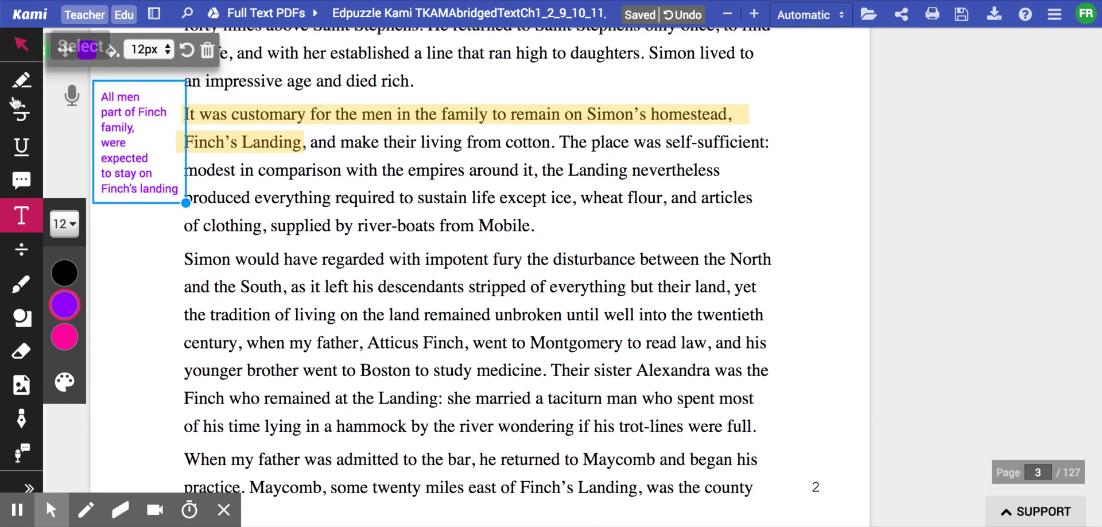
{"action": "left_click", "coordinate": [21, 80]}
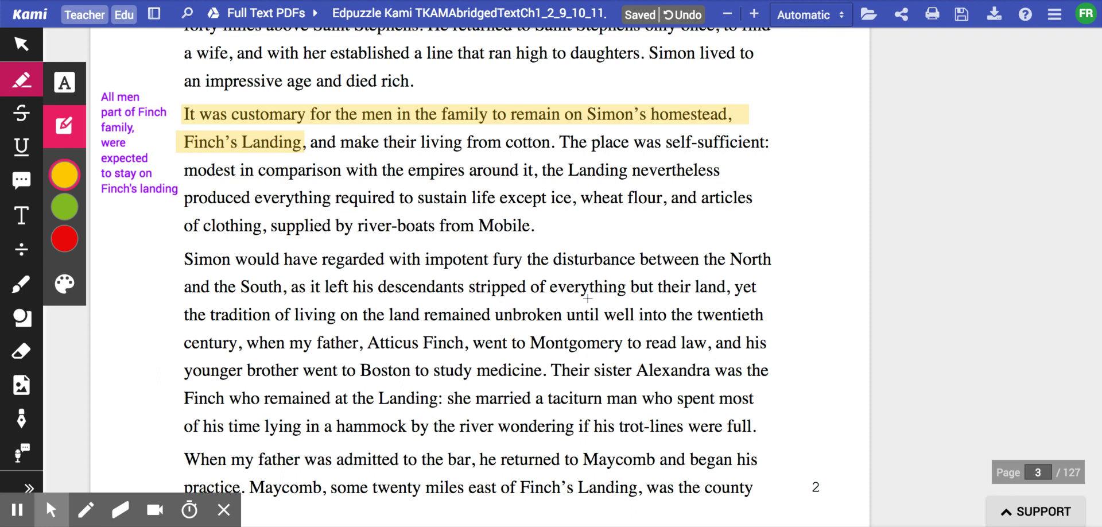
{"action": "left_click_drag", "start_coordinate": [670, 306], "coordinate": [756, 330]}
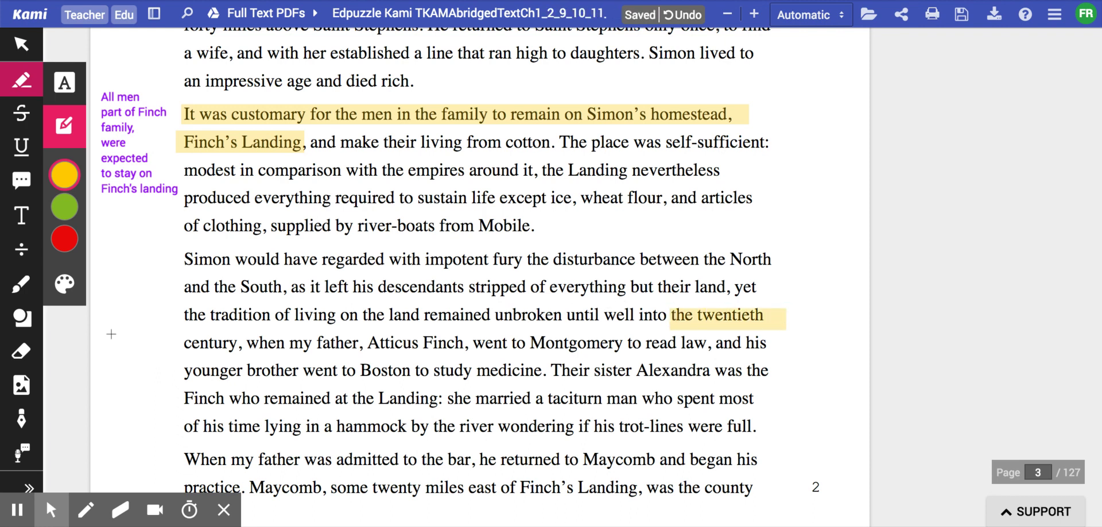
{"action": "left_click_drag", "start_coordinate": [184, 328], "coordinate": [716, 344]}
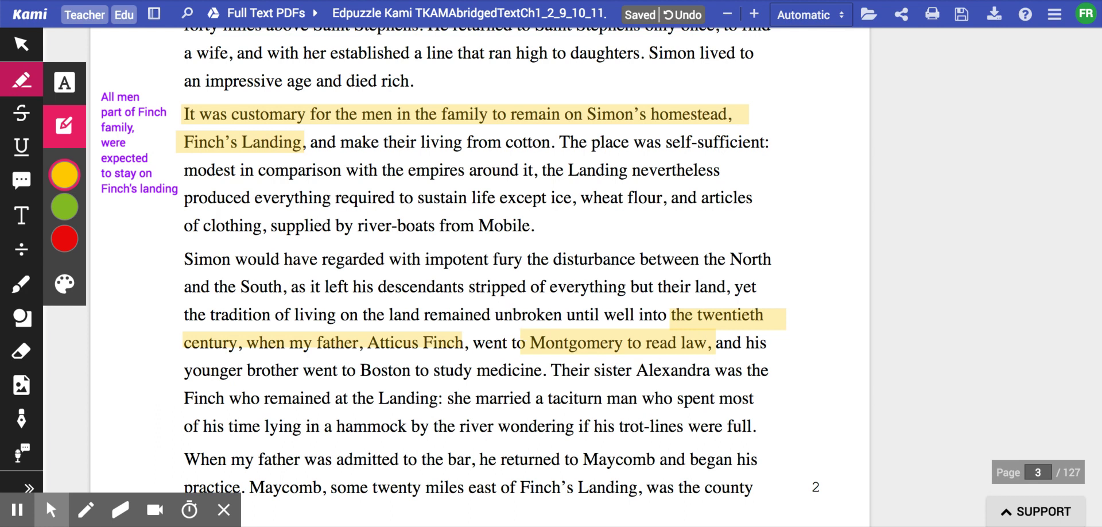
{"action": "left_click", "coordinate": [631, 343]}
{"action": "left_click", "coordinate": [384, 228]}
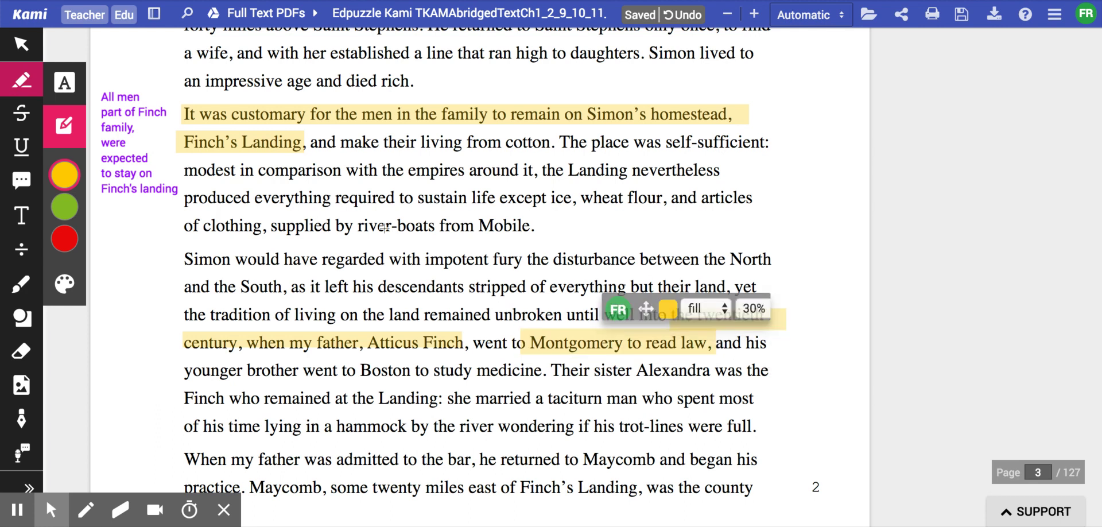
- Add a purple text note in the right margin beside the fourth paragraph reading "narrator's father leaves finch's landing to become a lawyer."
{"action": "left_click", "coordinate": [21, 216]}
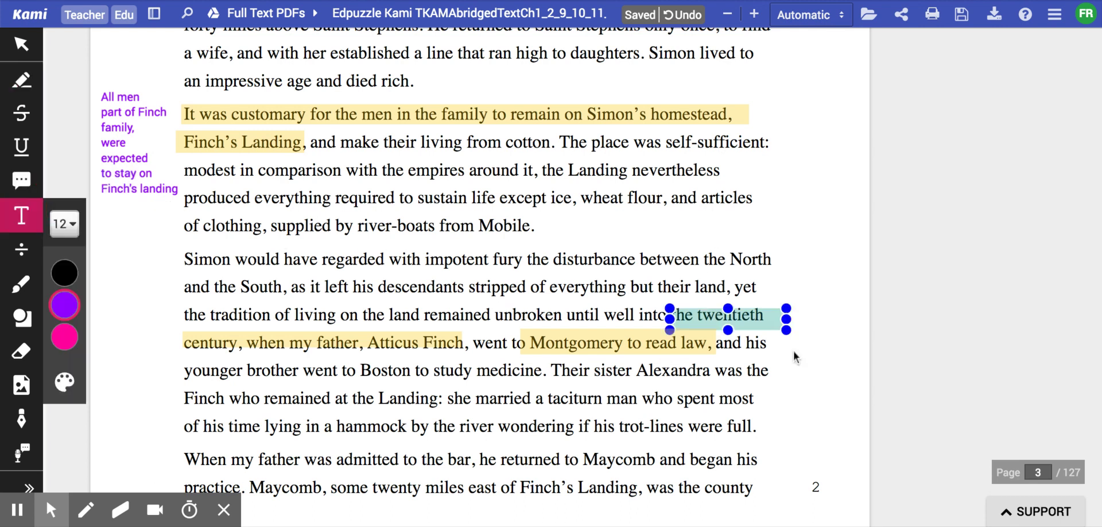
{"action": "left_click", "coordinate": [796, 327]}
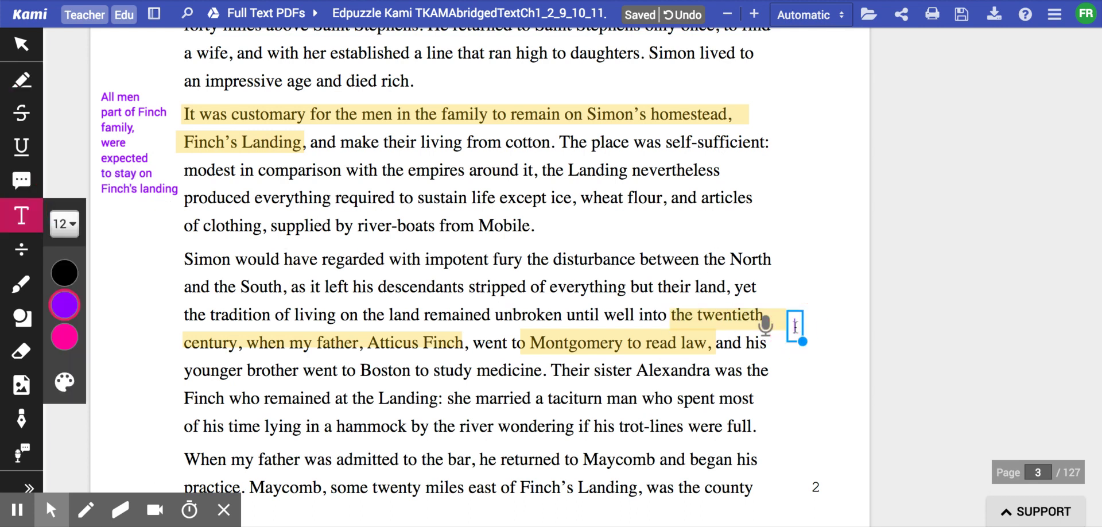
{"action": "type", "text": "narrator's"}
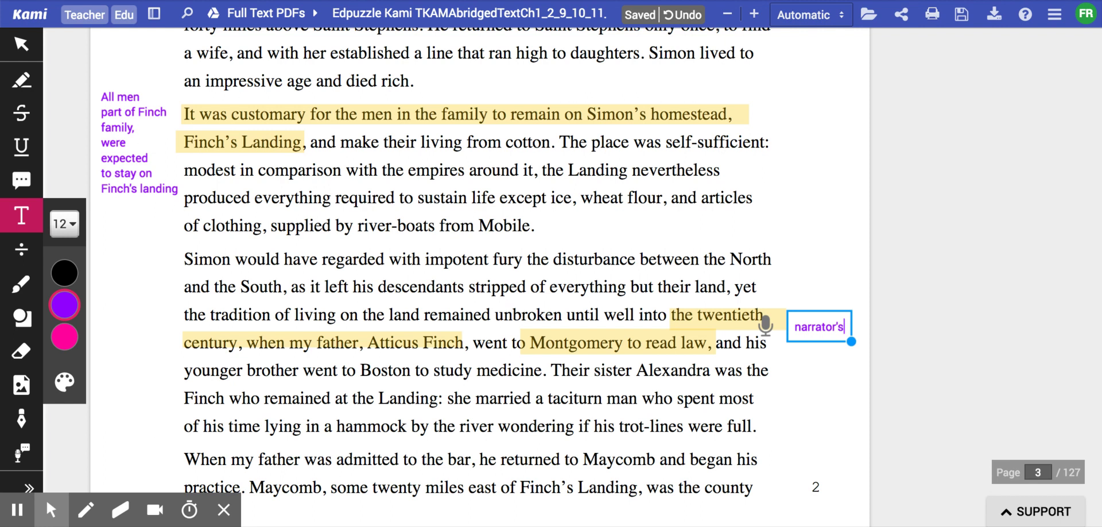
{"action": "type", "text": " father l"}
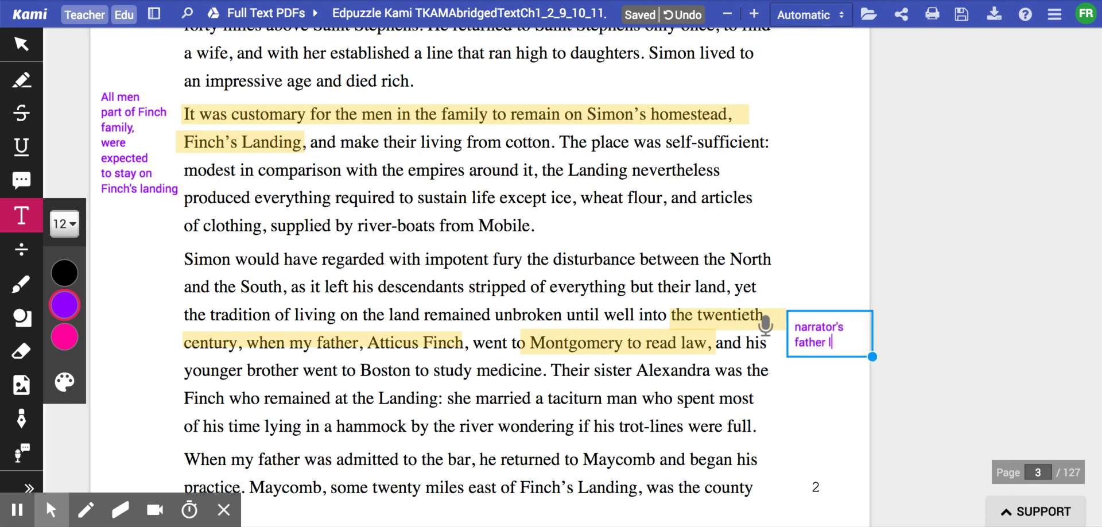
{"action": "type", "text": "eaves f"}
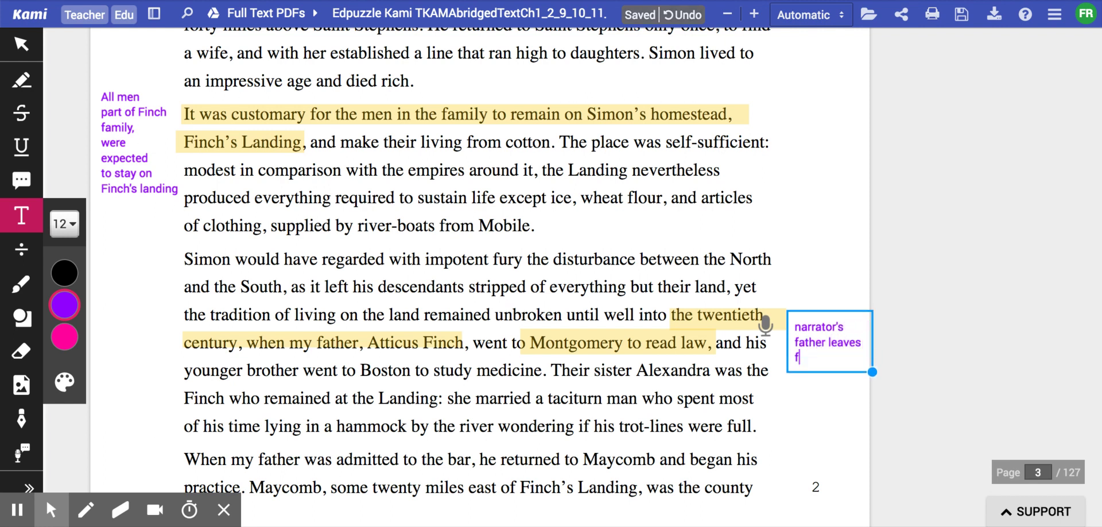
{"action": "type", "text": "inch's l"}
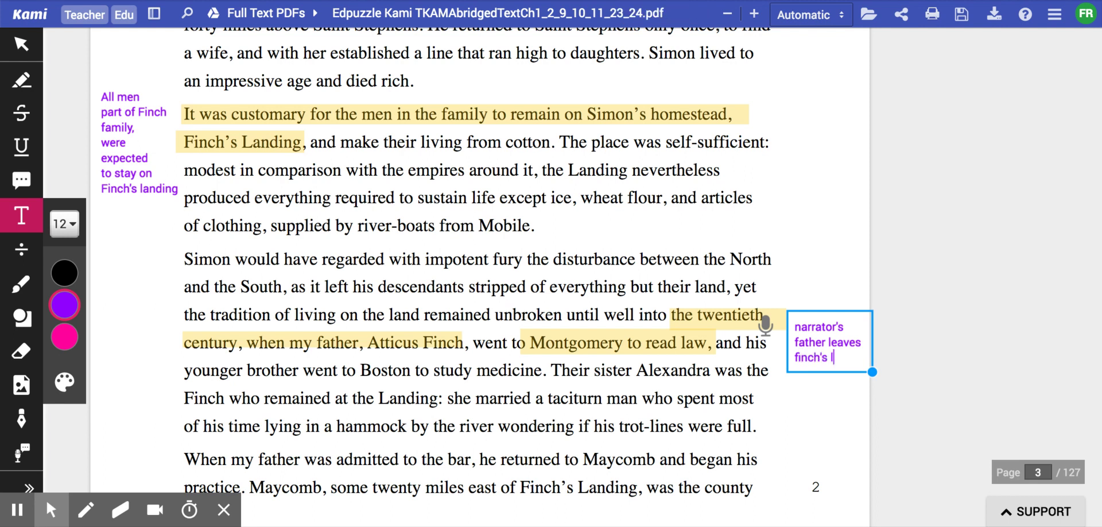
{"action": "type", "text": "anding to "}
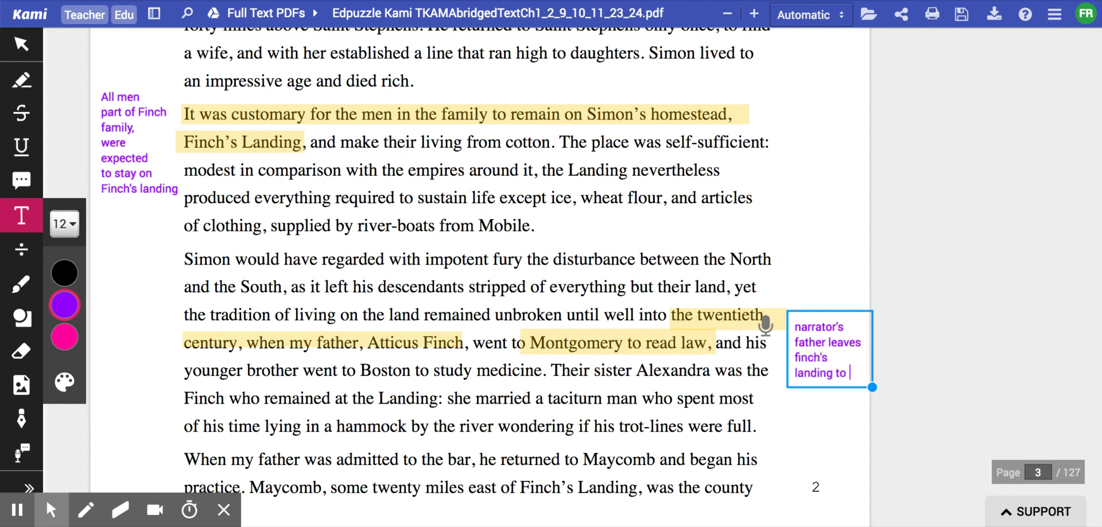
{"action": "type", "text": "become a lawayer"}
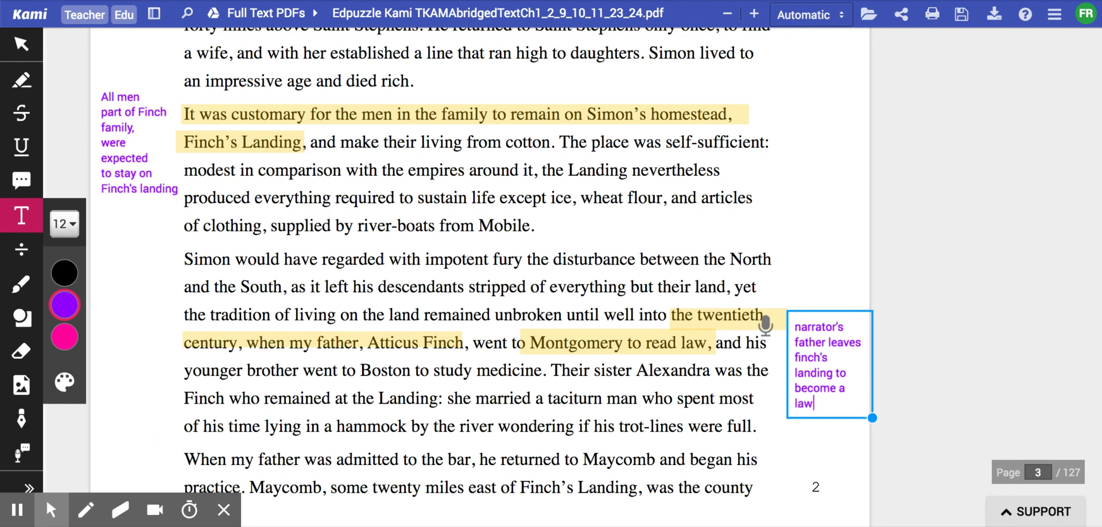
{"action": "key", "text": "BackSpace"}
{"action": "key", "text": "BackSpace"}
{"action": "key", "text": "BackSpace"}
{"action": "key", "text": "BackSpace"}
{"action": "type", "text": "yer."}
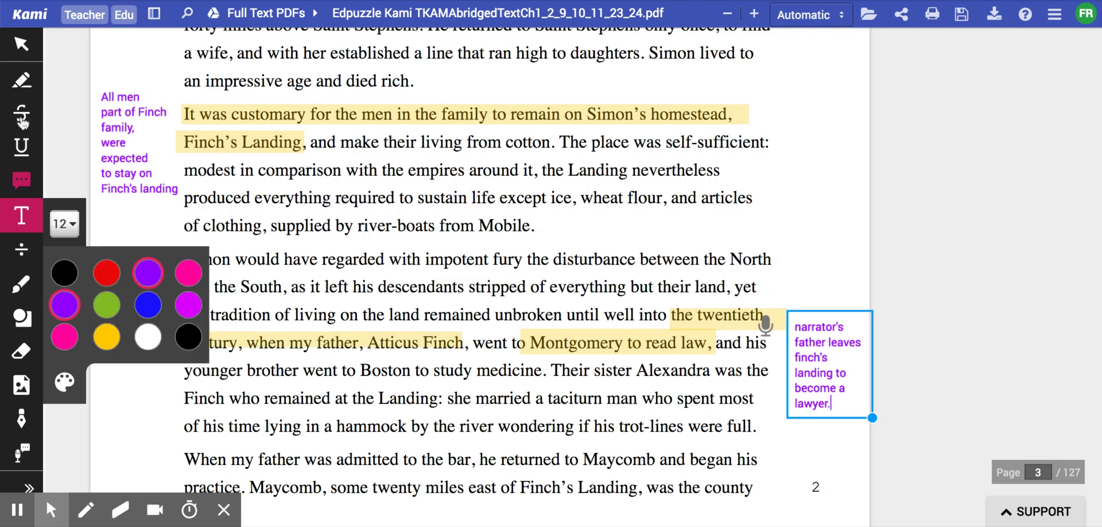
- Highlight "younger brother went to Boston to study medicine" and "sister Alexandra" in yellow in the fourth paragraph
{"action": "left_click", "coordinate": [22, 80]}
{"action": "left_click_drag", "start_coordinate": [463, 342], "coordinate": [552, 370]}
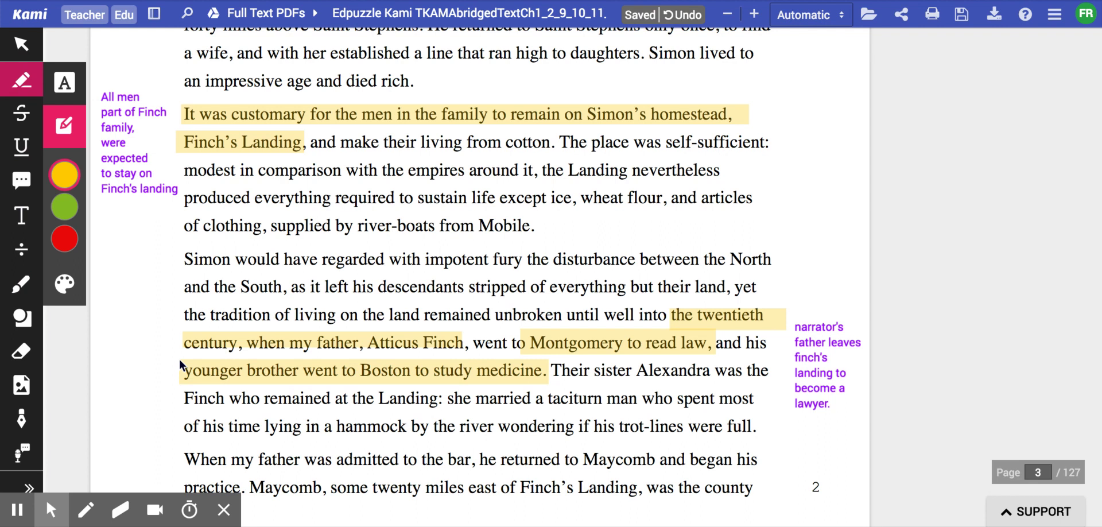
{"action": "left_click", "coordinate": [594, 356]}
{"action": "left_click_drag", "start_coordinate": [594, 356], "coordinate": [705, 372]}
{"action": "left_click", "coordinate": [592, 359]}
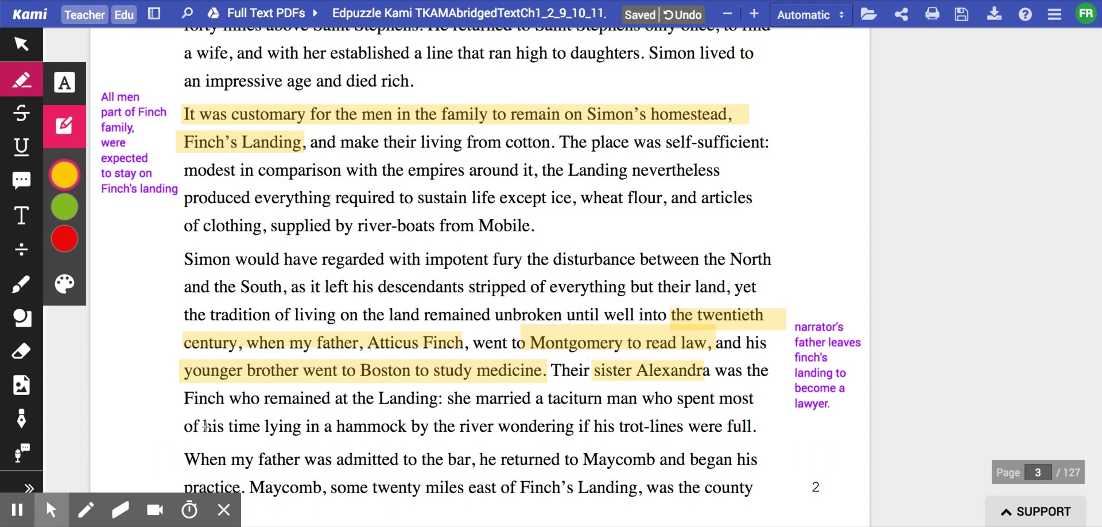
- Highlight "who remained at the Landing" and "his time lying in a hammock" in yellow at the end of the fourth paragraph
{"action": "left_click_drag", "start_coordinate": [230, 398], "coordinate": [448, 399]}
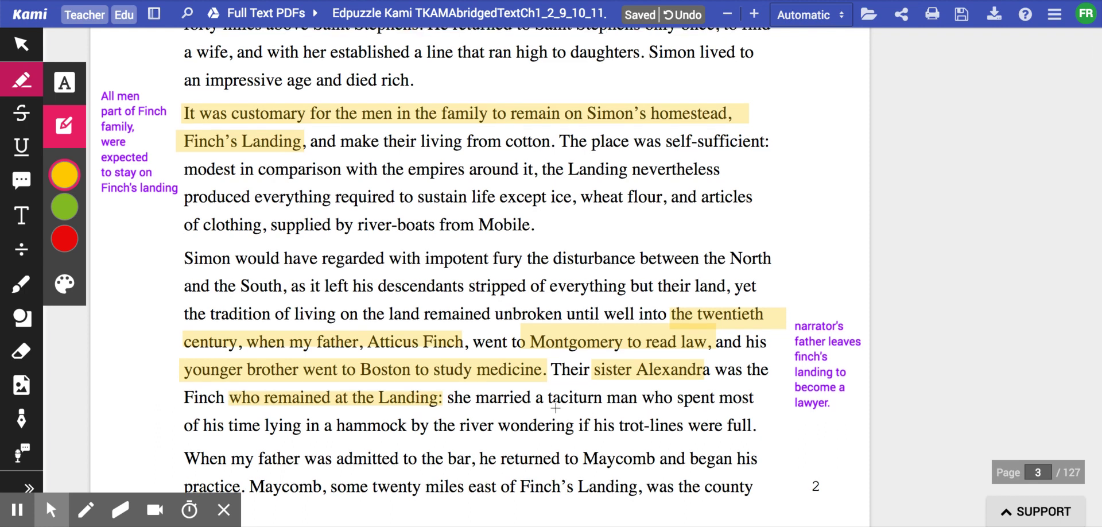
{"action": "scroll", "coordinate": [556, 402], "scroll_direction": "down", "scroll_amount": 1}
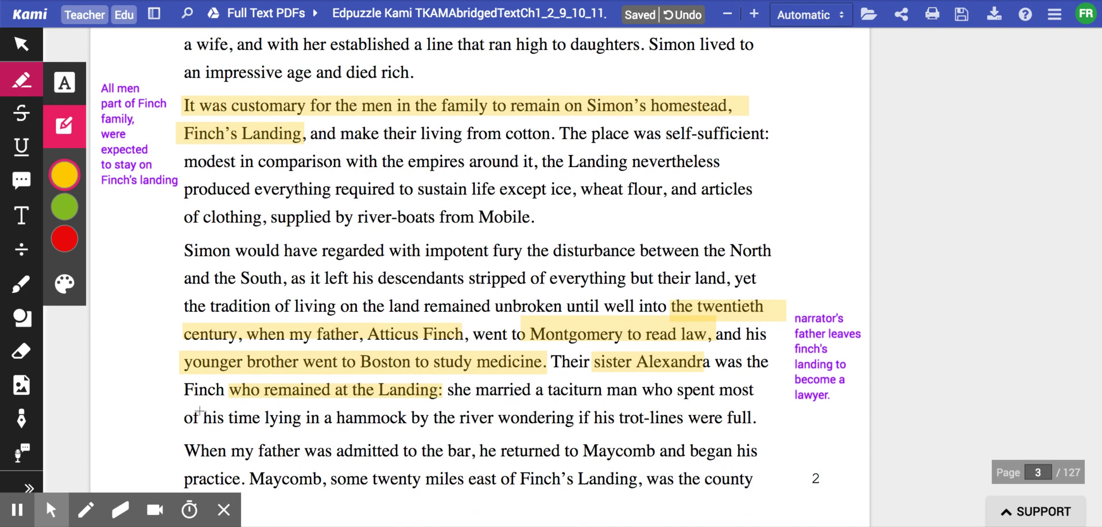
{"action": "left_click_drag", "start_coordinate": [201, 410], "coordinate": [409, 417]}
{"action": "scroll", "coordinate": [296, 402], "scroll_direction": "down", "scroll_amount": 2}
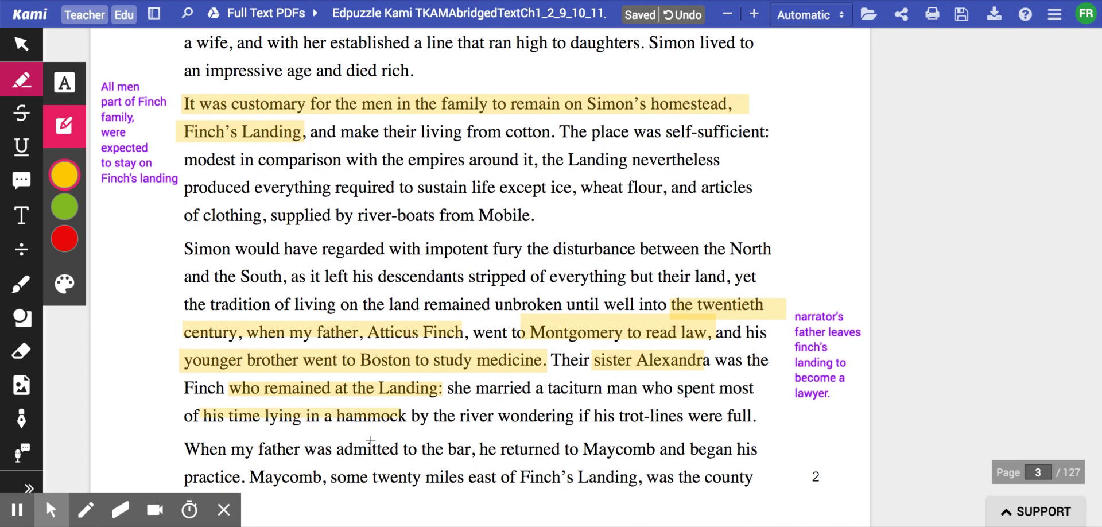
- Start a purple text note in the left margin beside the fourth paragraph with the sentence "Brother of Atticus studied medicine."
{"action": "left_click", "coordinate": [21, 215]}
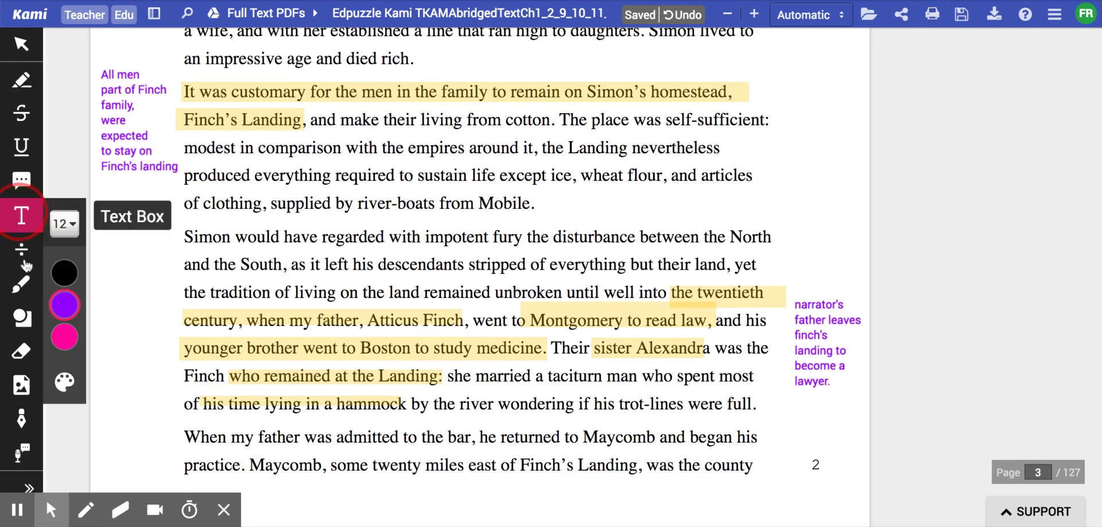
{"action": "left_click", "coordinate": [113, 356]}
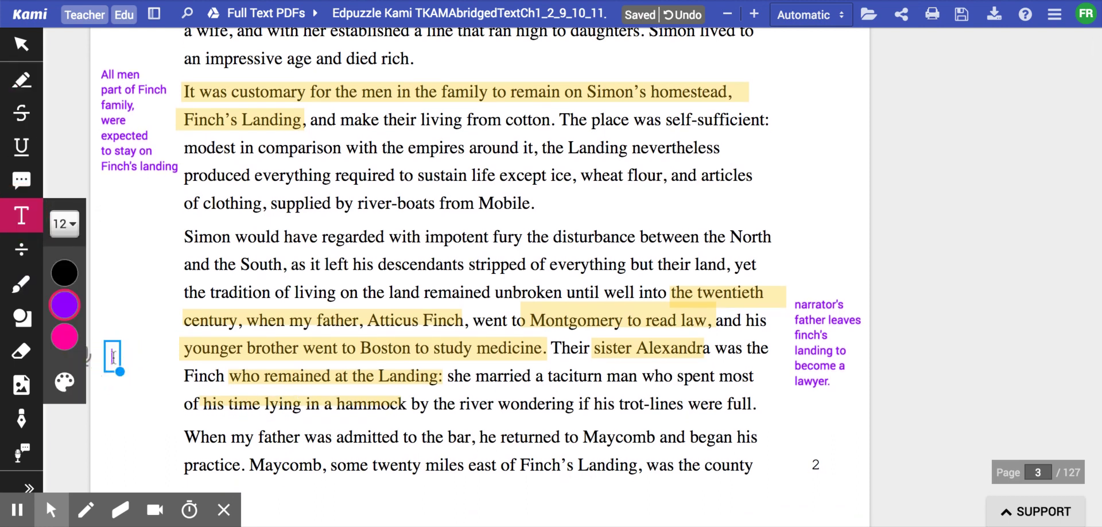
{"action": "type", "text": "Brother"}
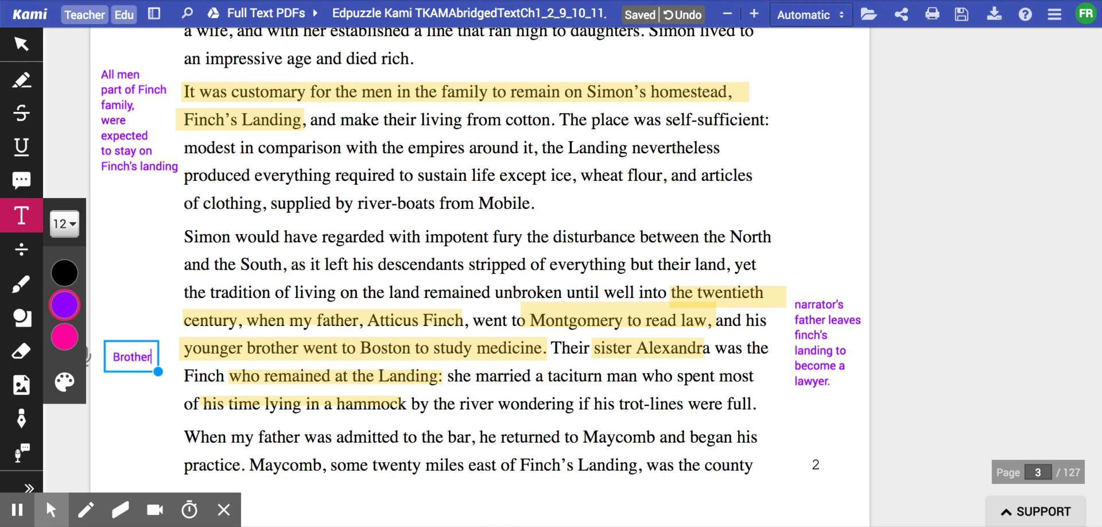
{"action": "type", "text": " of Atticu"}
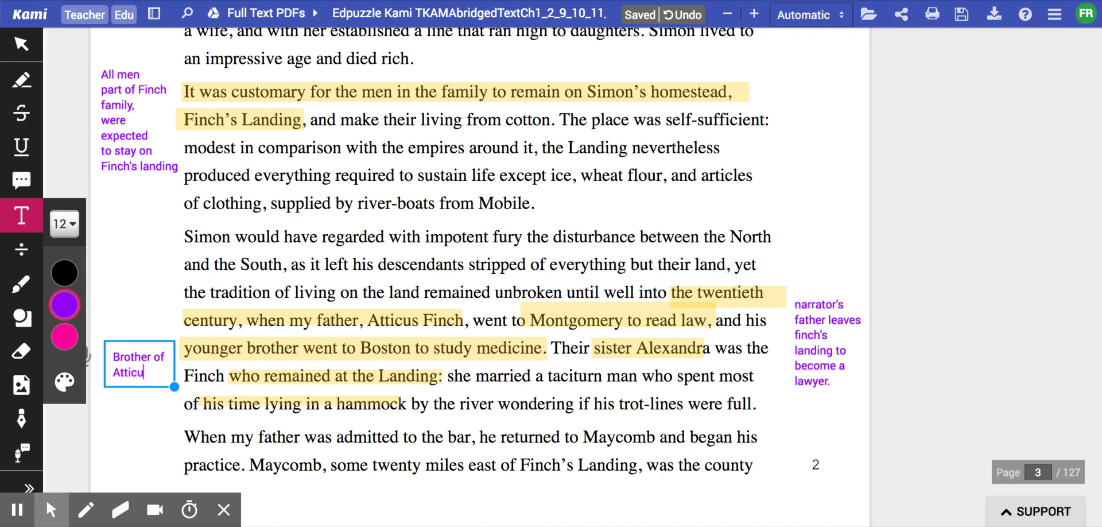
{"action": "type", "text": "s studied"}
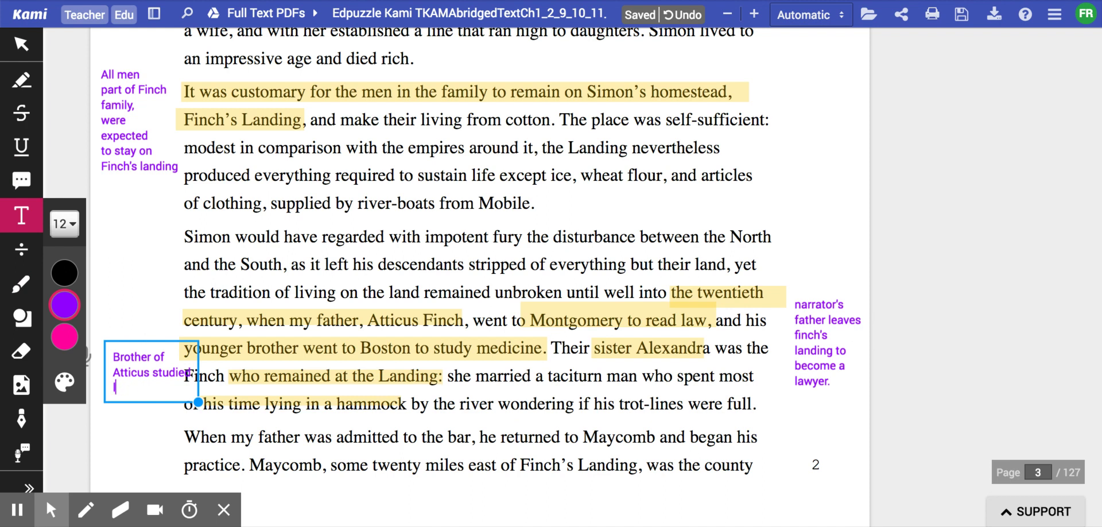
{"action": "type", "text": " lamedicine."}
{"action": "key", "text": "Return"}
- Complete the margin note with "Sister stayed on Finch's Landing and married a lazy man." and shift it left, clear of the paragraph text
{"action": "type", "text": "Sister"}
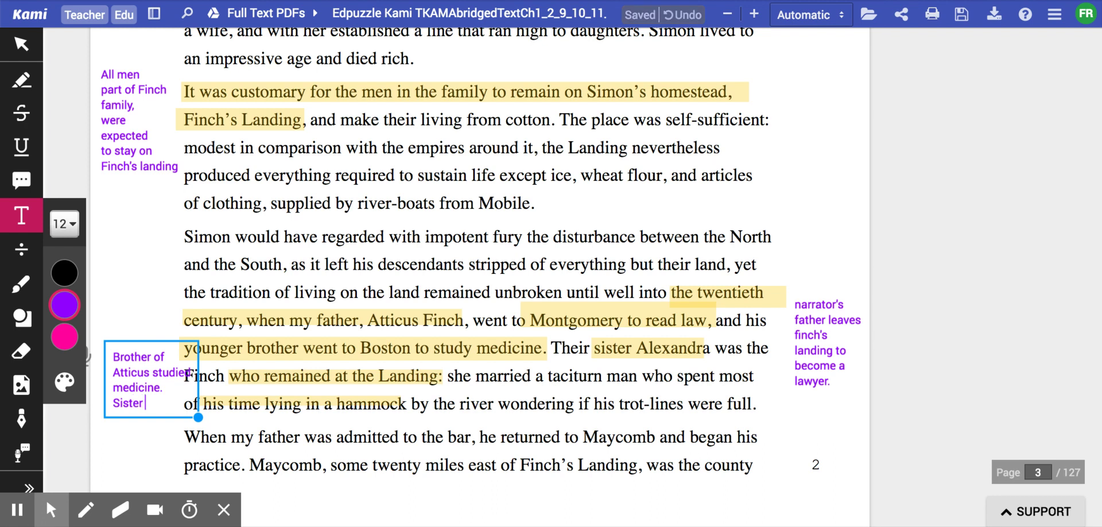
{"action": "type", "text": " stayed on "}
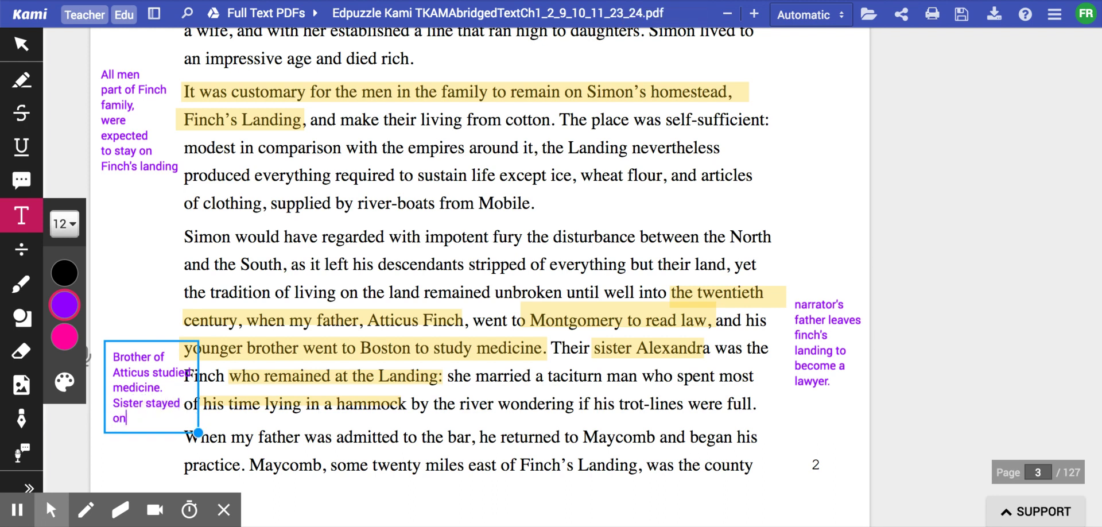
{"action": "type", "text": "Finch's"}
{"action": "key", "text": "Return"}
{"action": "type", "text": "Landing and"}
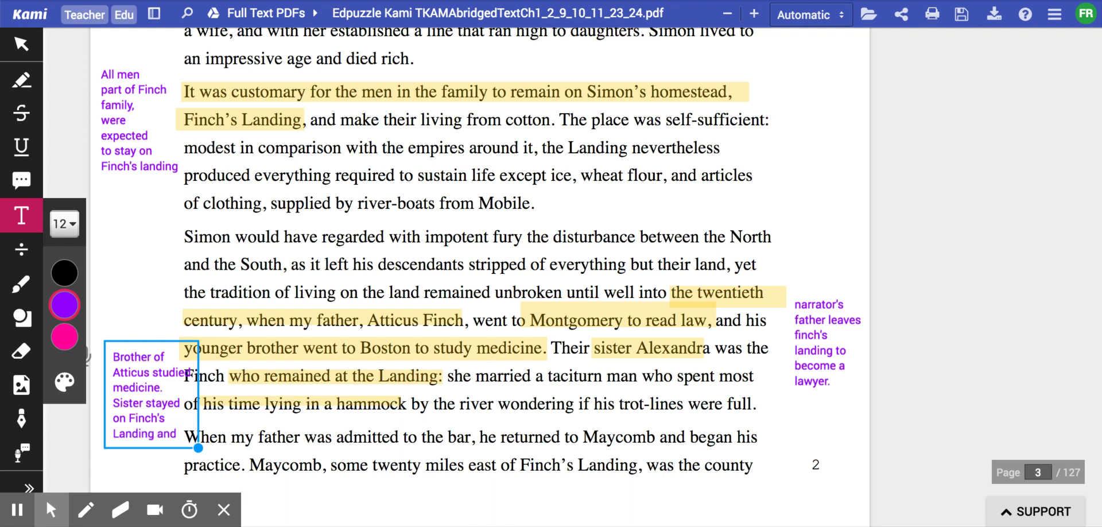
{"action": "key", "text": "Return"}
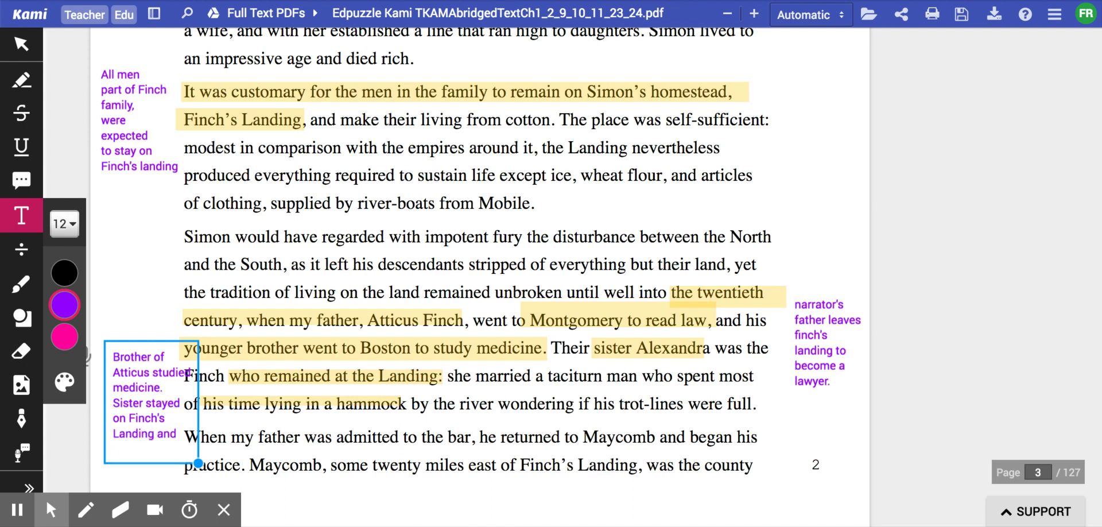
{"action": "type", "text": "married a lazy"}
{"action": "key", "text": "Return"}
{"action": "type", "text": "man"}
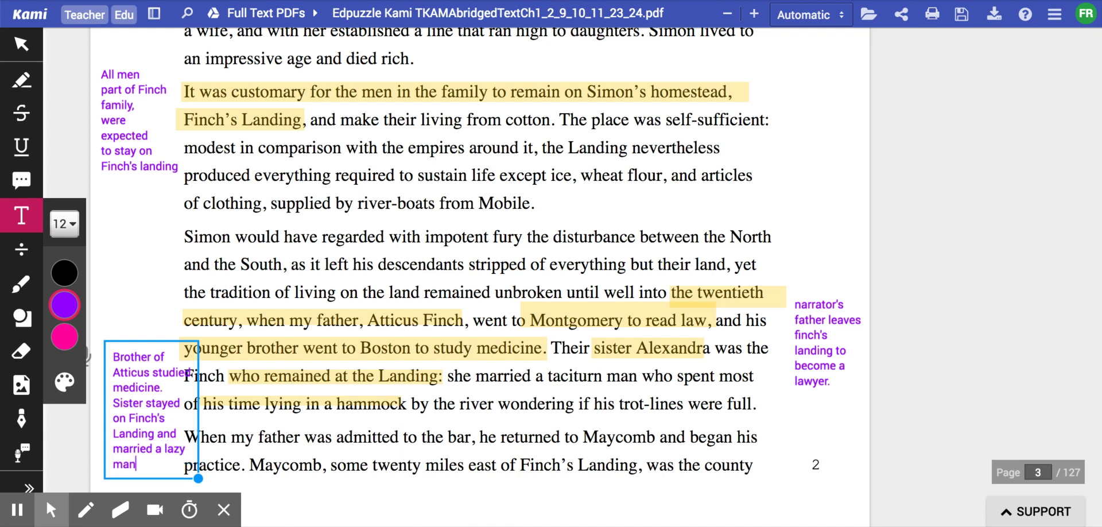
{"action": "type", "text": "."}
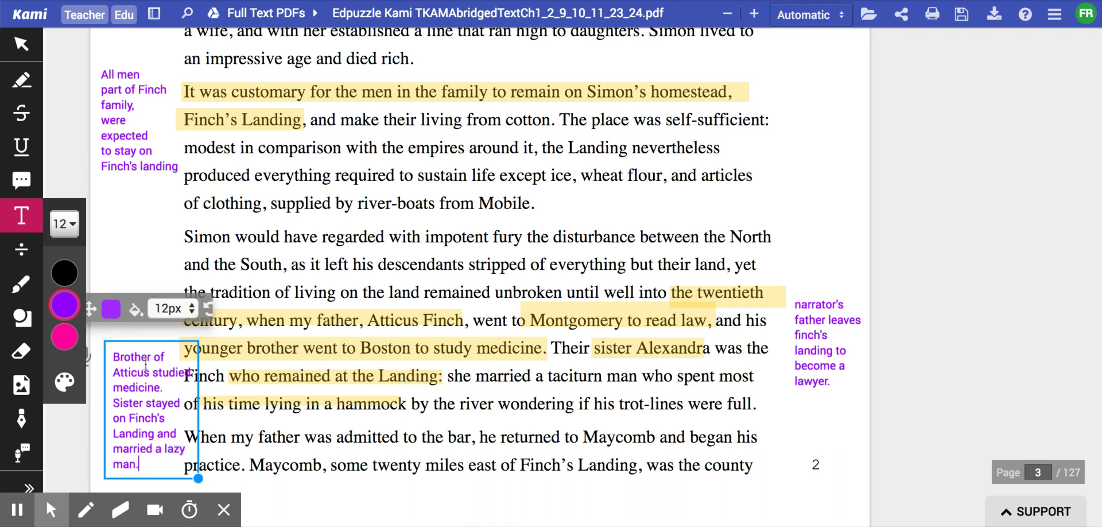
{"action": "left_click_drag", "start_coordinate": [93, 308], "coordinate": [92, 309]}
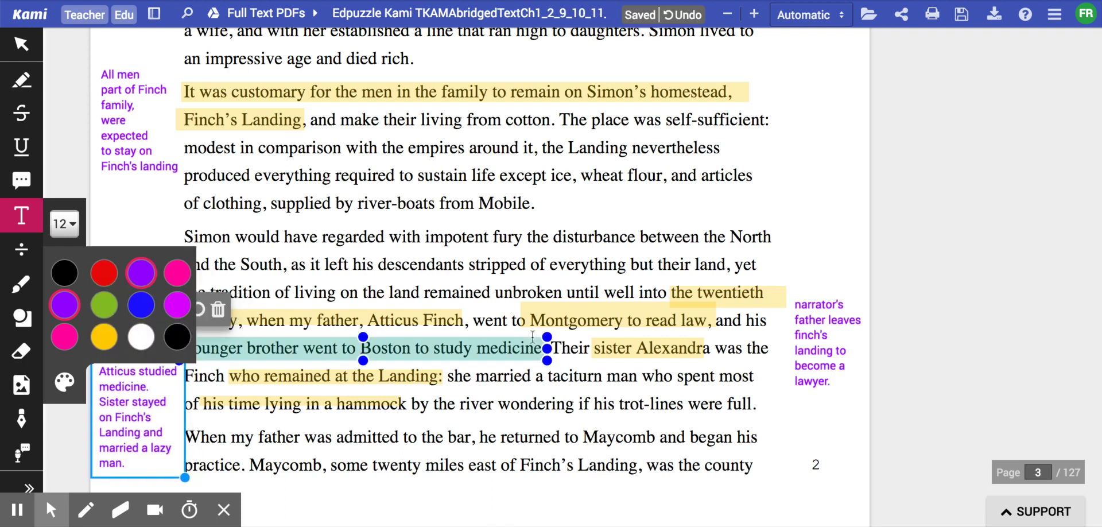
- Highlight "he returned to Maycomb" in yellow in the paragraph that begins "When my father was admitted to the bar"
{"action": "scroll", "coordinate": [642, 369], "scroll_direction": "down", "scroll_amount": 1}
{"action": "scroll", "coordinate": [641, 376], "scroll_direction": "down", "scroll_amount": 1}
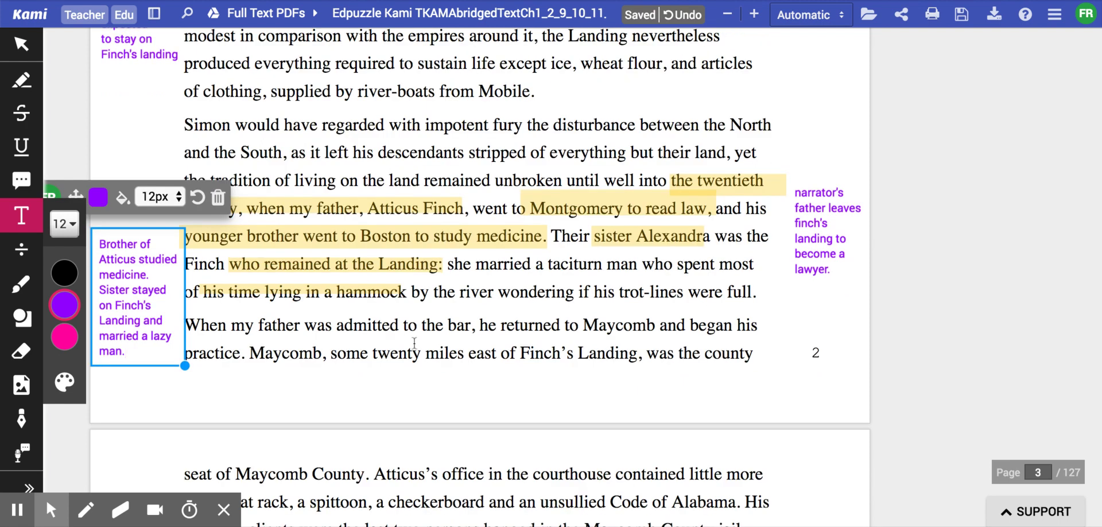
{"action": "left_click", "coordinate": [22, 80]}
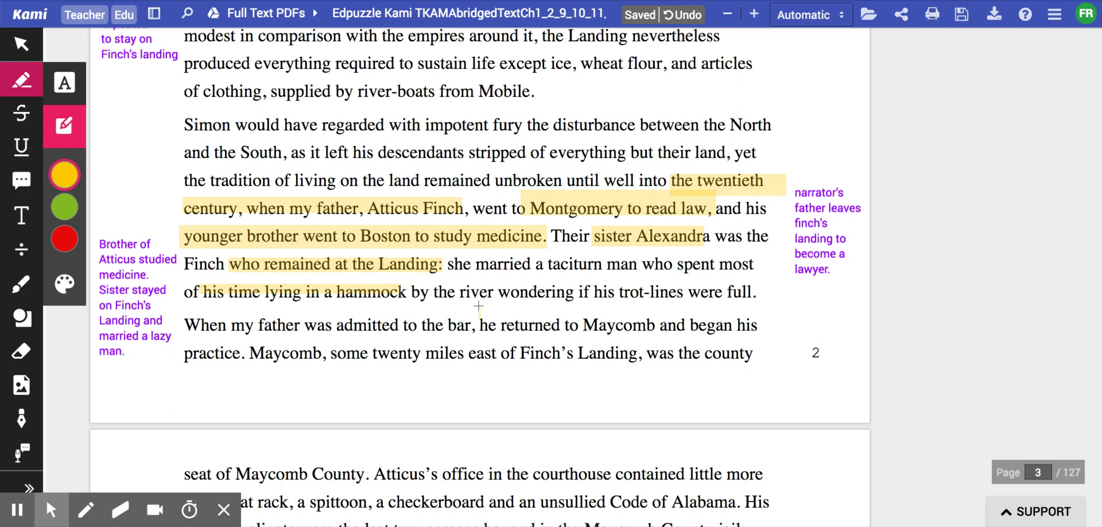
{"action": "left_click_drag", "start_coordinate": [479, 322], "coordinate": [663, 325]}
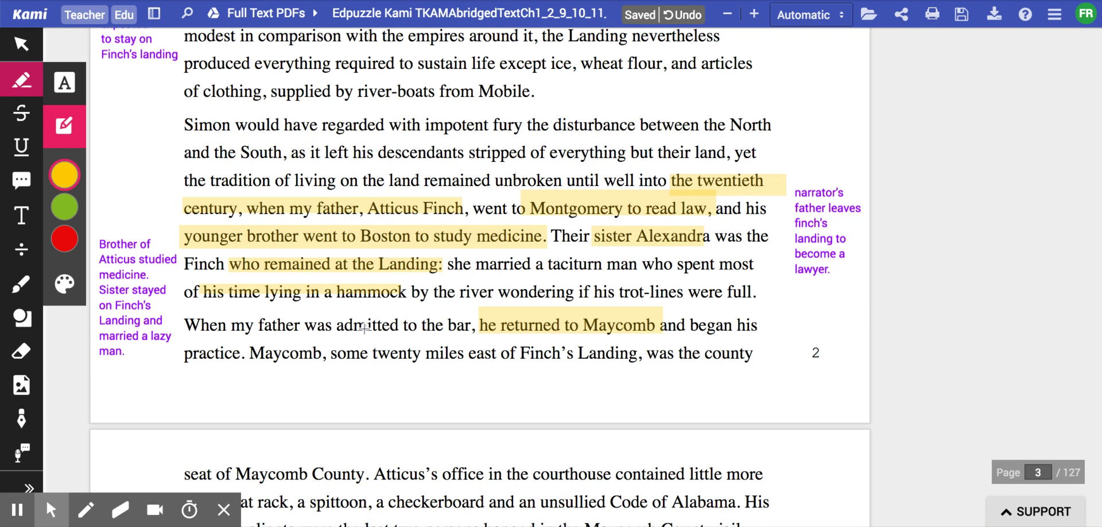
- Highlight "Atticus's office in the courthouse" in yellow in the first line of the following page
{"action": "scroll", "coordinate": [417, 366], "scroll_direction": "down", "scroll_amount": 2}
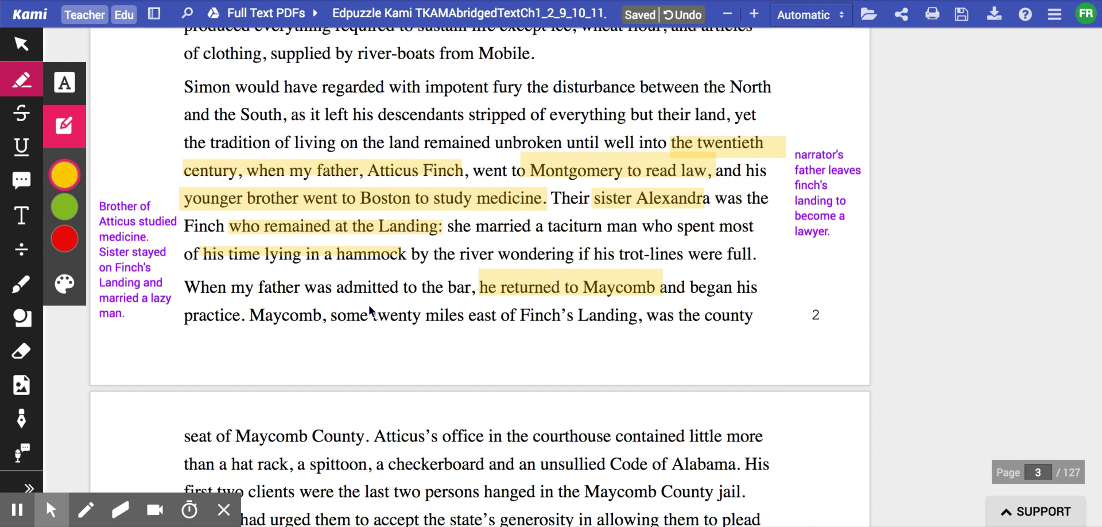
{"action": "scroll", "coordinate": [383, 305], "scroll_direction": "down", "scroll_amount": 2}
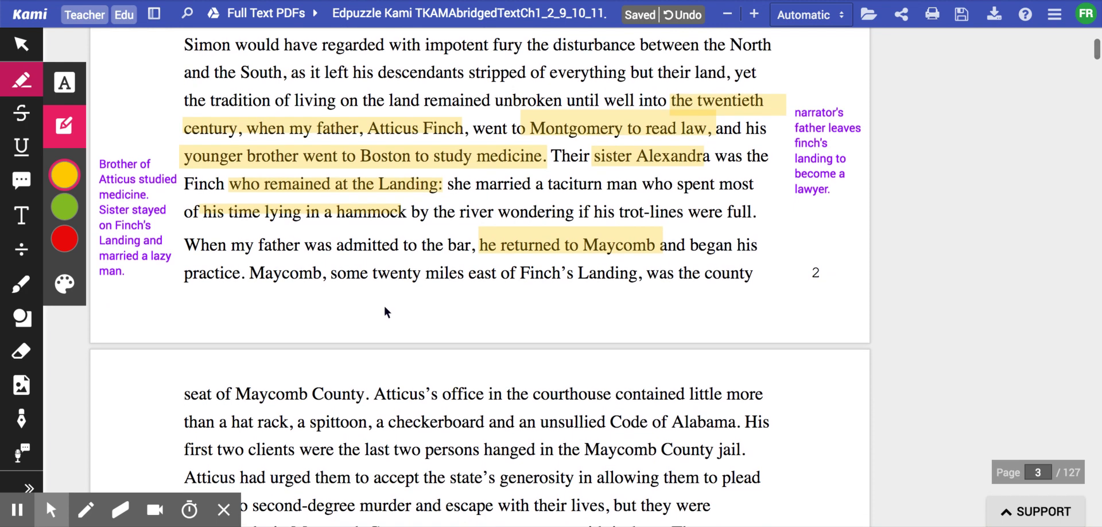
{"action": "scroll", "coordinate": [384, 306], "scroll_direction": "down", "scroll_amount": 2}
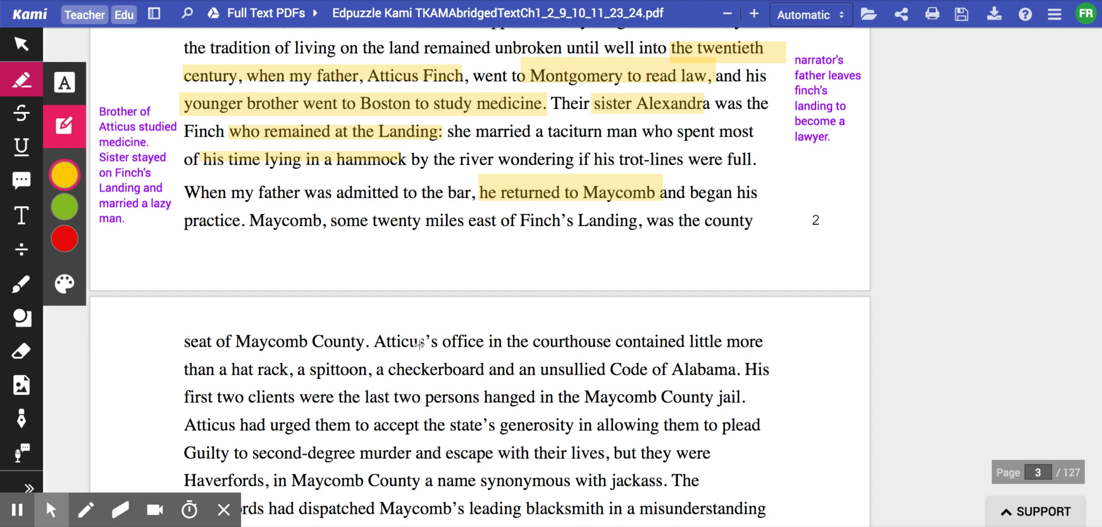
{"action": "scroll", "coordinate": [479, 316], "scroll_direction": "down", "scroll_amount": 1}
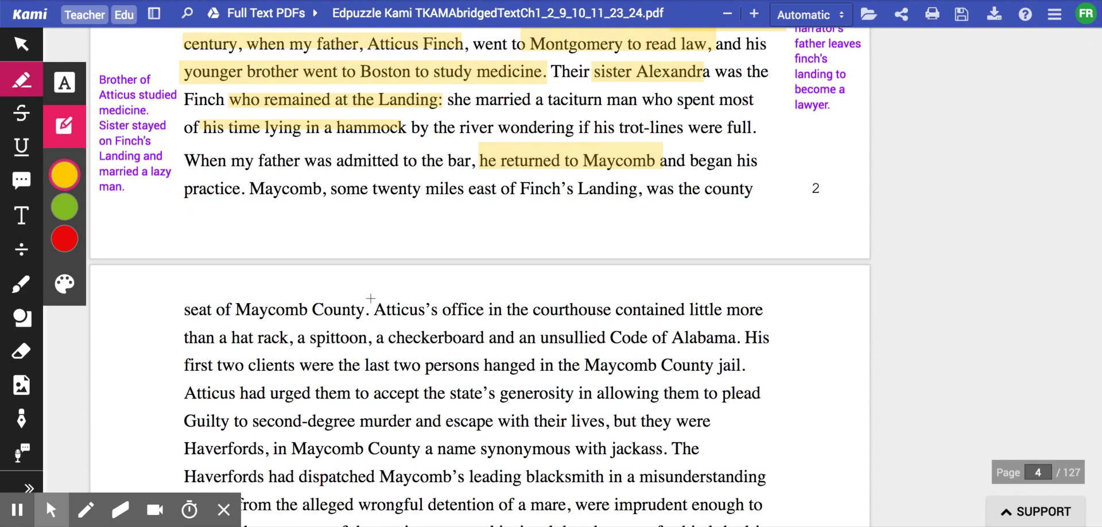
{"action": "left_click_drag", "start_coordinate": [371, 298], "coordinate": [617, 310]}
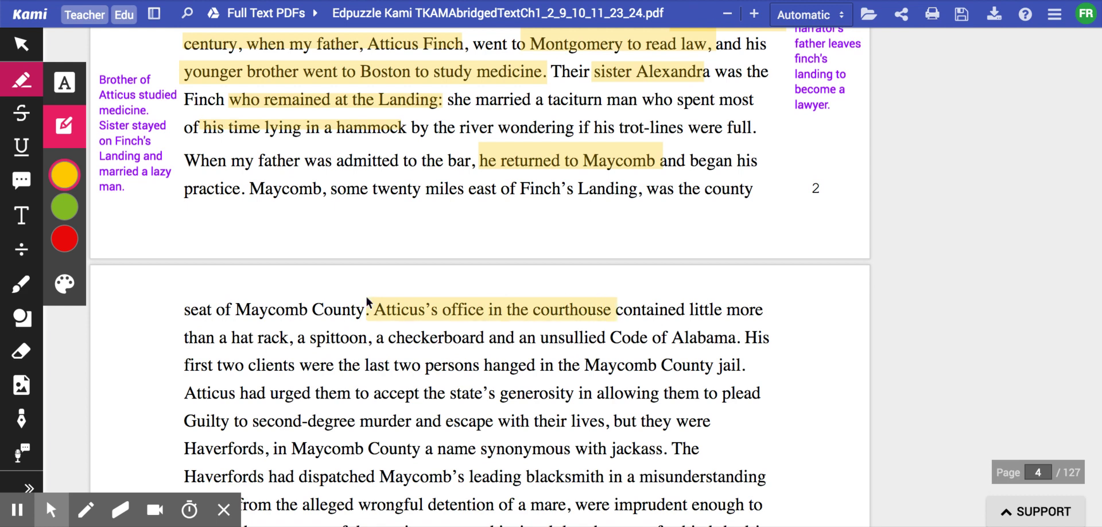
{"action": "scroll", "coordinate": [660, 293], "scroll_direction": "down", "scroll_amount": 1}
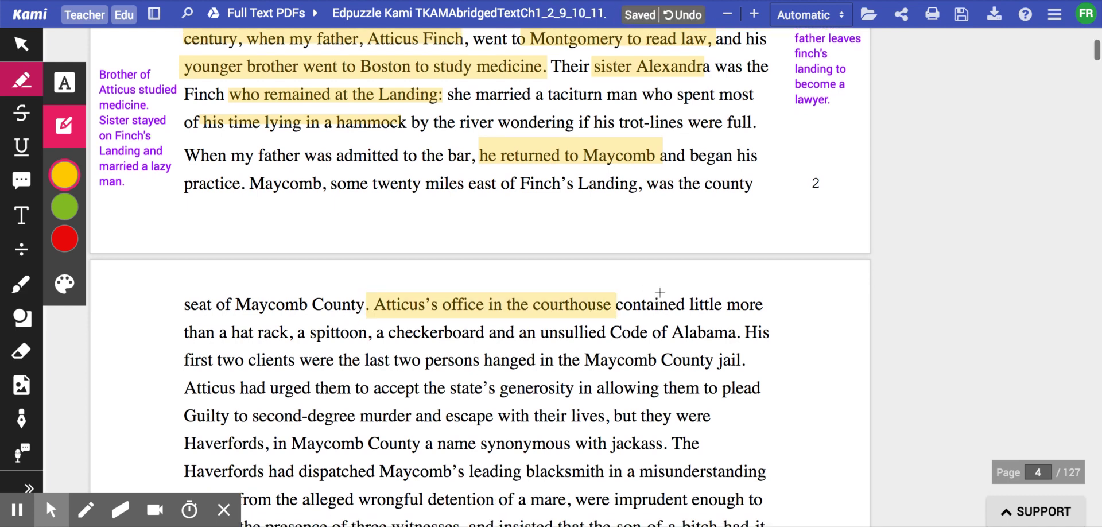
- Highlight "first two clients" and "last two persons hanged in the Maycomb County jail." in yellow in the third line of the page
{"action": "scroll", "coordinate": [660, 293], "scroll_direction": "down", "scroll_amount": 2}
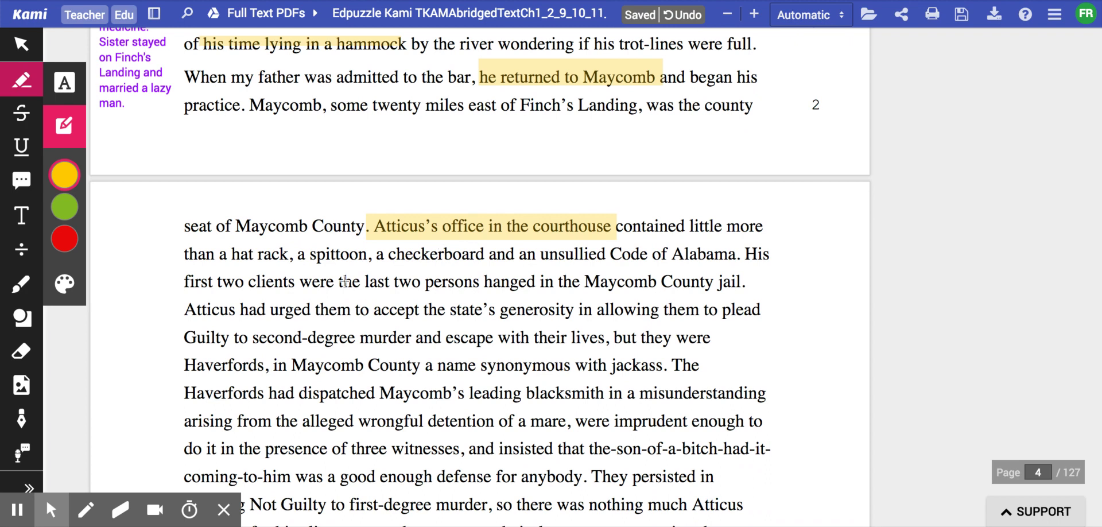
{"action": "mouse_move", "coordinate": [175, 267]}
{"action": "left_mouse_down"}
{"action": "mouse_move", "coordinate": [184, 281]}
{"action": "mouse_move", "coordinate": [300, 282]}
{"action": "left_mouse_up"}
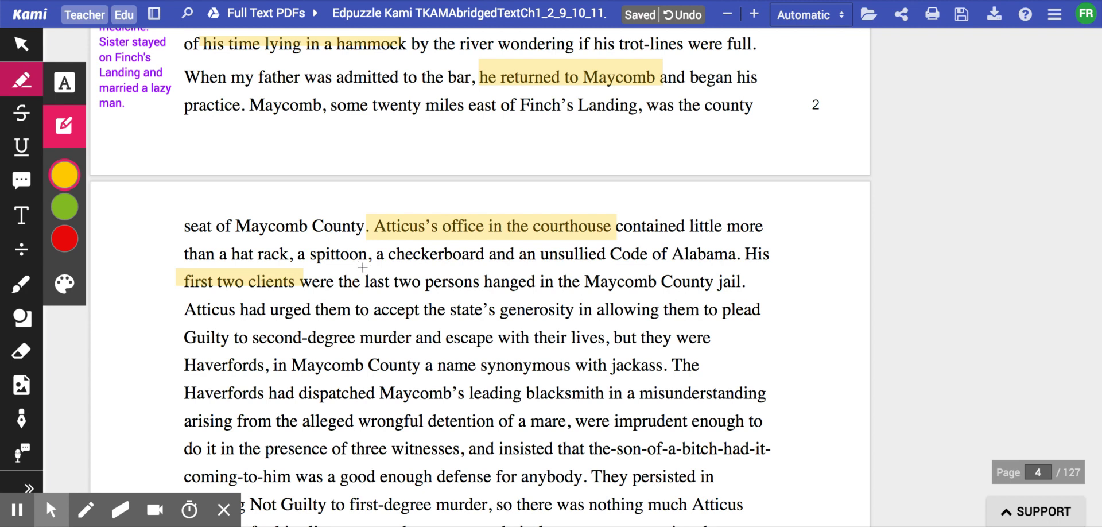
{"action": "left_click_drag", "start_coordinate": [360, 268], "coordinate": [747, 281]}
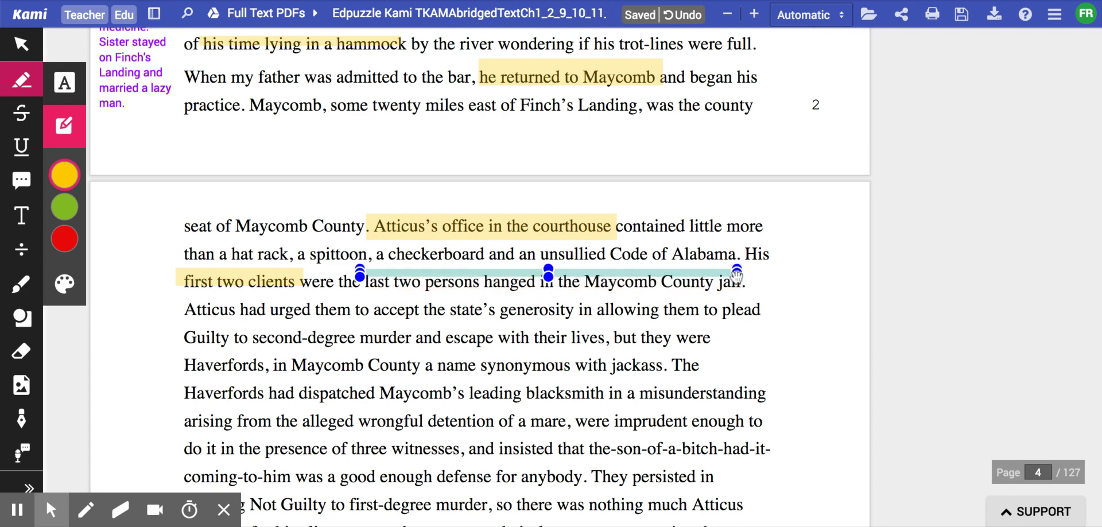
{"action": "left_click", "coordinate": [506, 313]}
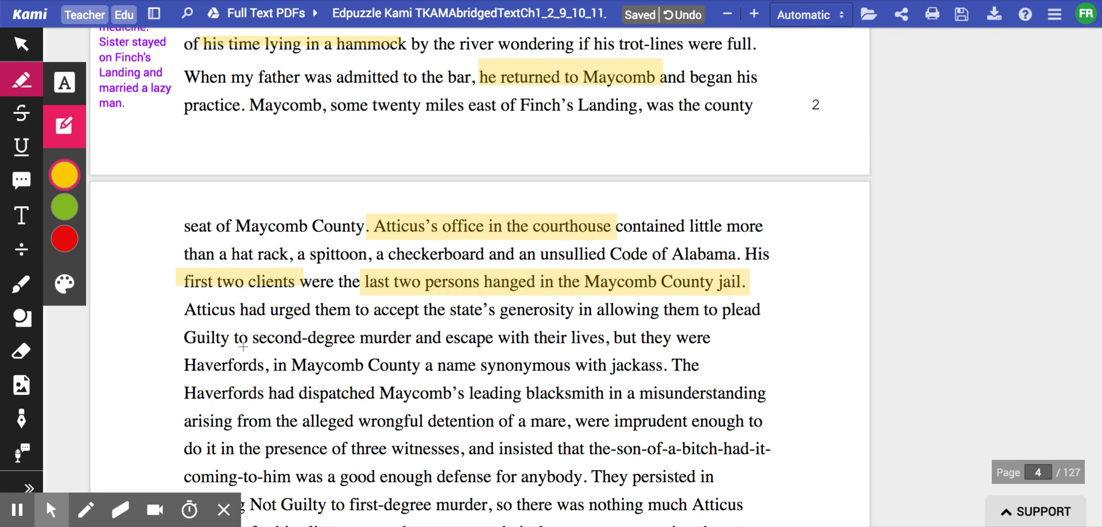
- Highlight "Haverfords" and "pleading Not Guilty to first-degree murder," in yellow further down the same paragraph
{"action": "left_click_drag", "start_coordinate": [179, 348], "coordinate": [269, 365]}
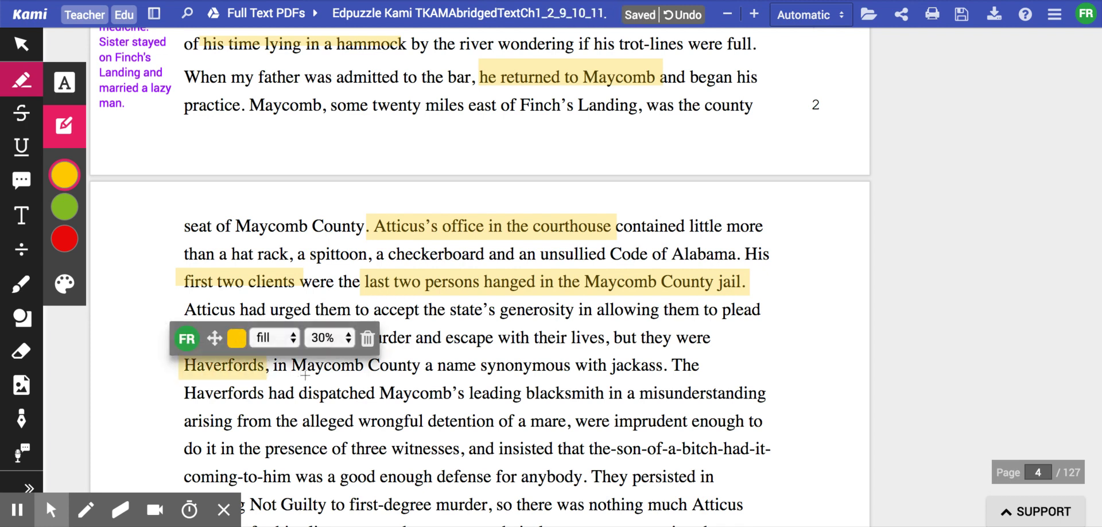
{"action": "scroll", "coordinate": [498, 354], "scroll_direction": "down", "scroll_amount": 1}
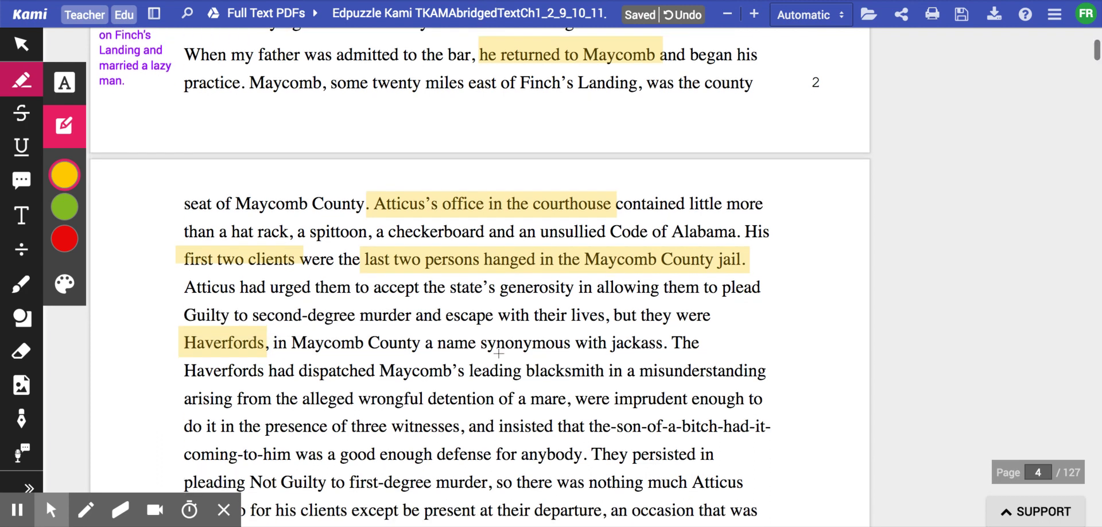
{"action": "scroll", "coordinate": [499, 353], "scroll_direction": "down", "scroll_amount": 1}
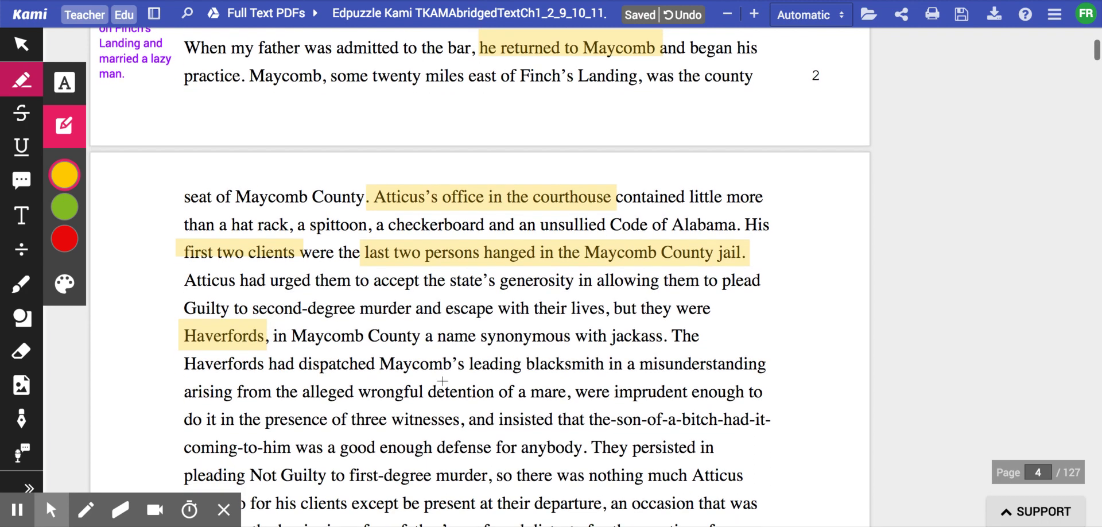
{"action": "left_click_drag", "start_coordinate": [171, 461], "coordinate": [492, 475]}
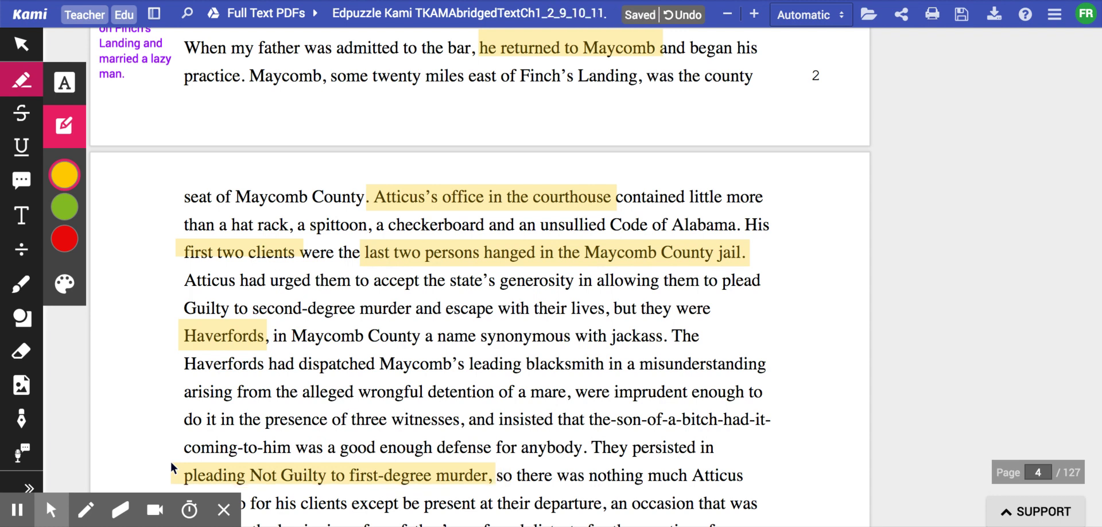
- Highlight "my father's", "distaste" and "criminal law." in yellow in the paragraph's closing lines
{"action": "scroll", "coordinate": [633, 377], "scroll_direction": "down", "scroll_amount": 2}
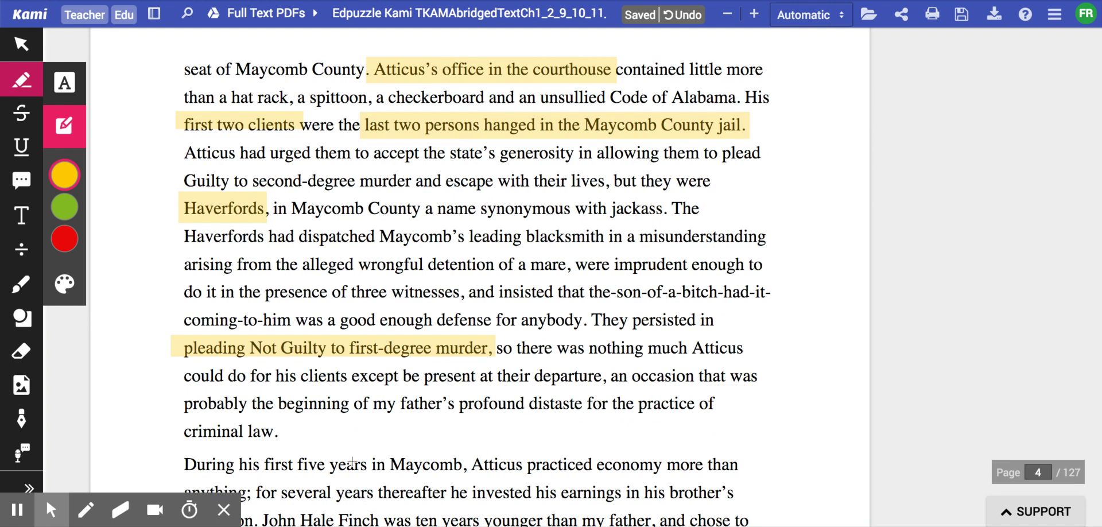
{"action": "left_click_drag", "start_coordinate": [372, 403], "coordinate": [460, 403]}
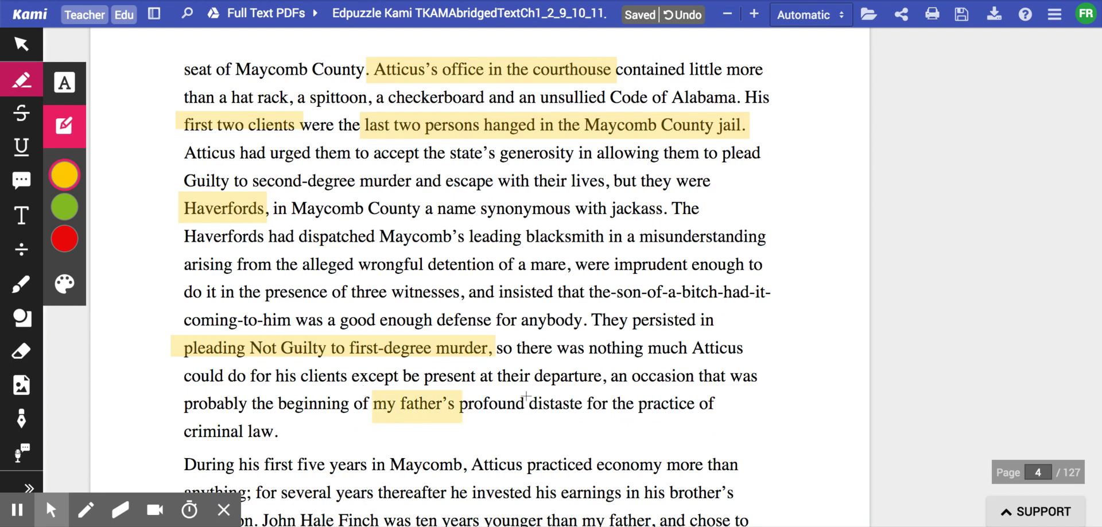
{"action": "left_click_drag", "start_coordinate": [525, 392], "coordinate": [594, 402]}
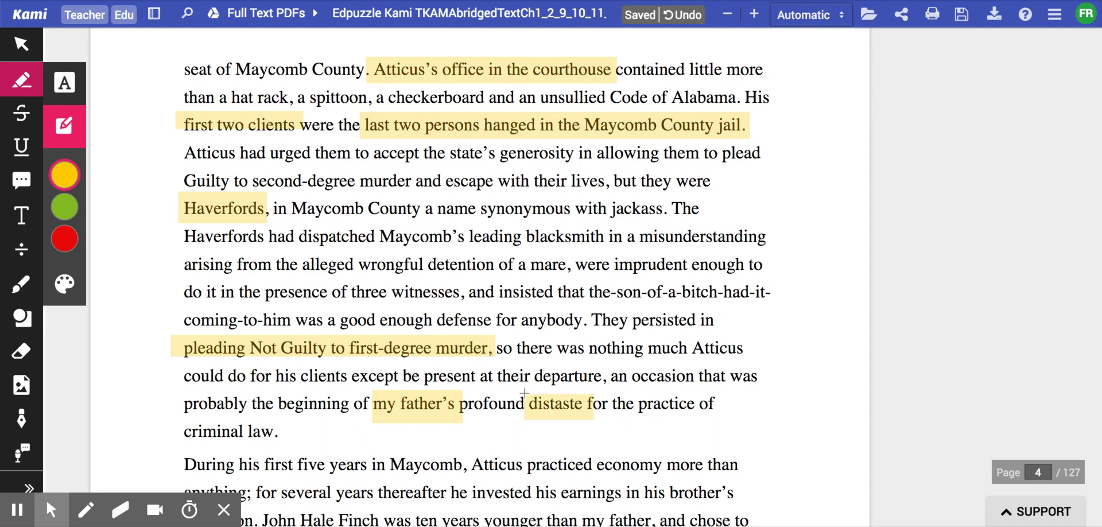
{"action": "left_click_drag", "start_coordinate": [191, 417], "coordinate": [181, 416]}
- Highlight "Atticus practiced economy", "his earnings in his brother's education" and "John Hale Finch" in yellow in the paragraph beginning "During his first five years"
{"action": "scroll", "coordinate": [476, 468], "scroll_direction": "down", "scroll_amount": 1}
{"action": "scroll", "coordinate": [476, 468], "scroll_direction": "down", "scroll_amount": 2}
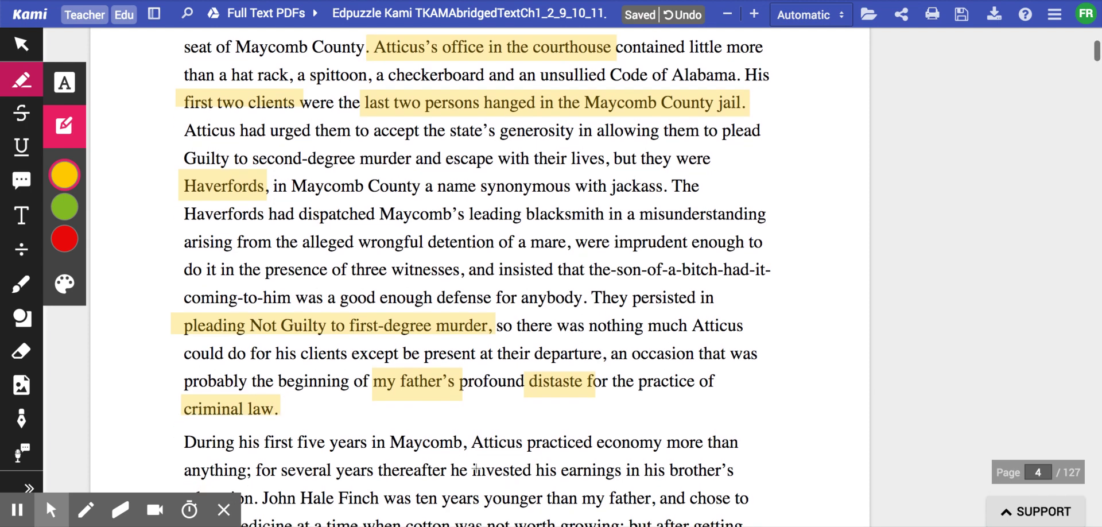
{"action": "left_click_drag", "start_coordinate": [524, 437], "coordinate": [656, 436]}
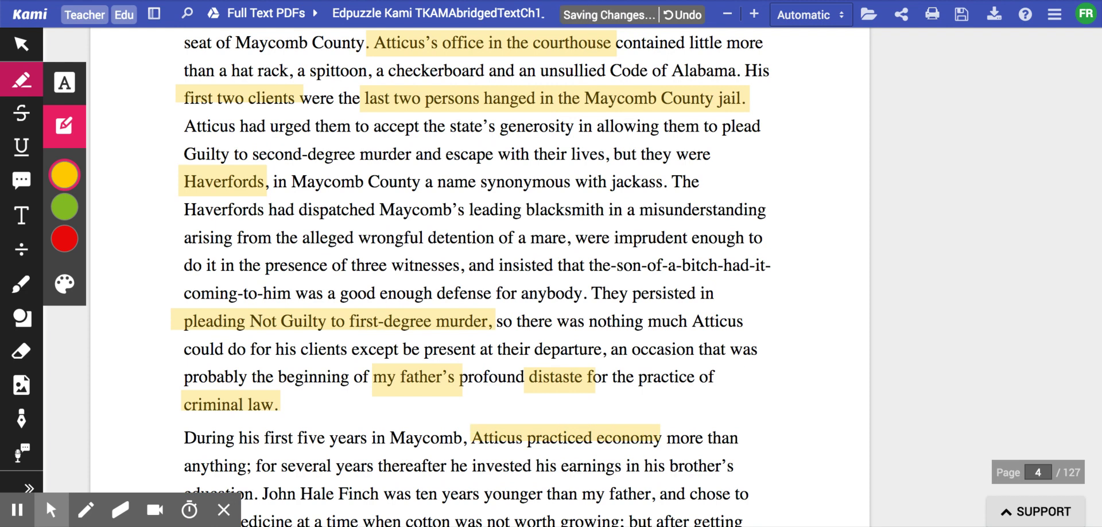
{"action": "scroll", "coordinate": [691, 357], "scroll_direction": "down", "scroll_amount": 3}
{"action": "scroll", "coordinate": [691, 357], "scroll_direction": "down", "scroll_amount": 1}
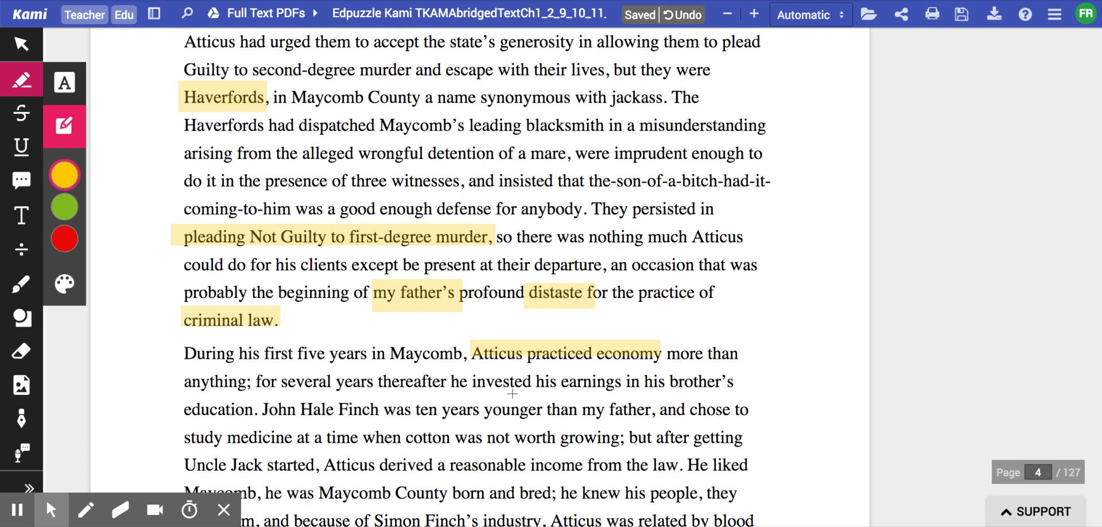
{"action": "left_click_drag", "start_coordinate": [535, 371], "coordinate": [739, 382]}
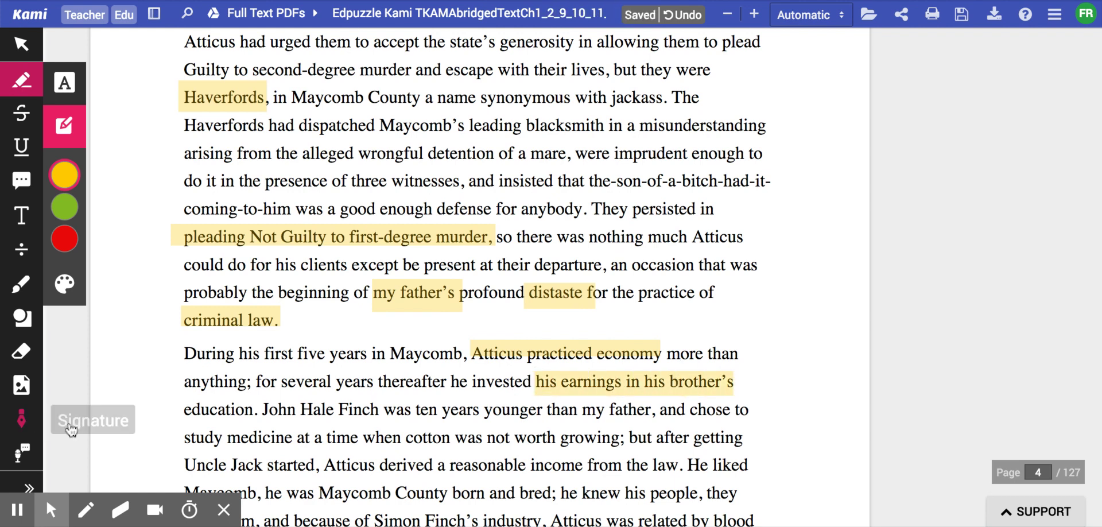
{"action": "left_click_drag", "start_coordinate": [183, 402], "coordinate": [377, 408]}
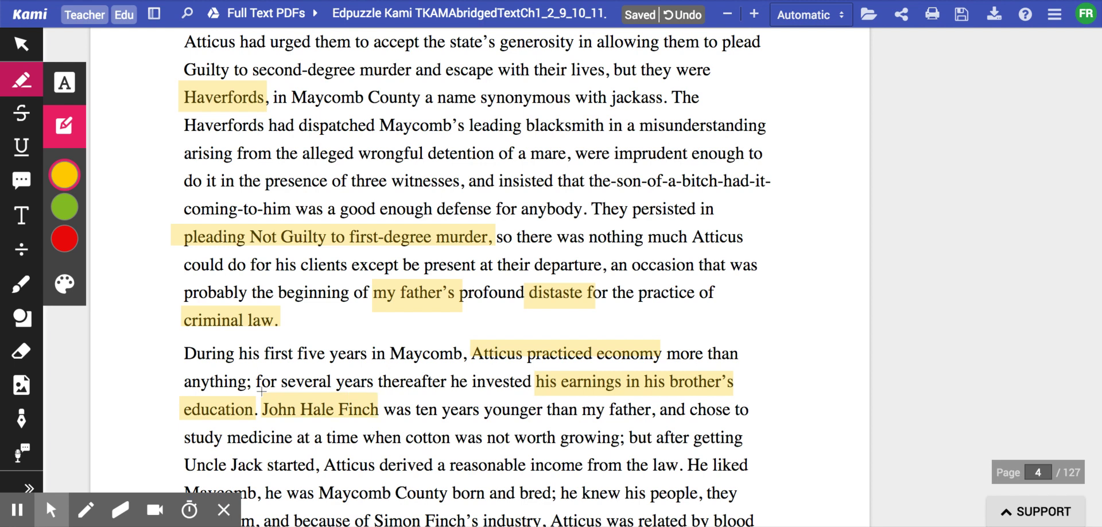
- Add a purple text note "Info about Atticus as a lawyer." in the right margin beside the page's first paragraph
{"action": "scroll", "coordinate": [260, 390], "scroll_direction": "up", "scroll_amount": 3}
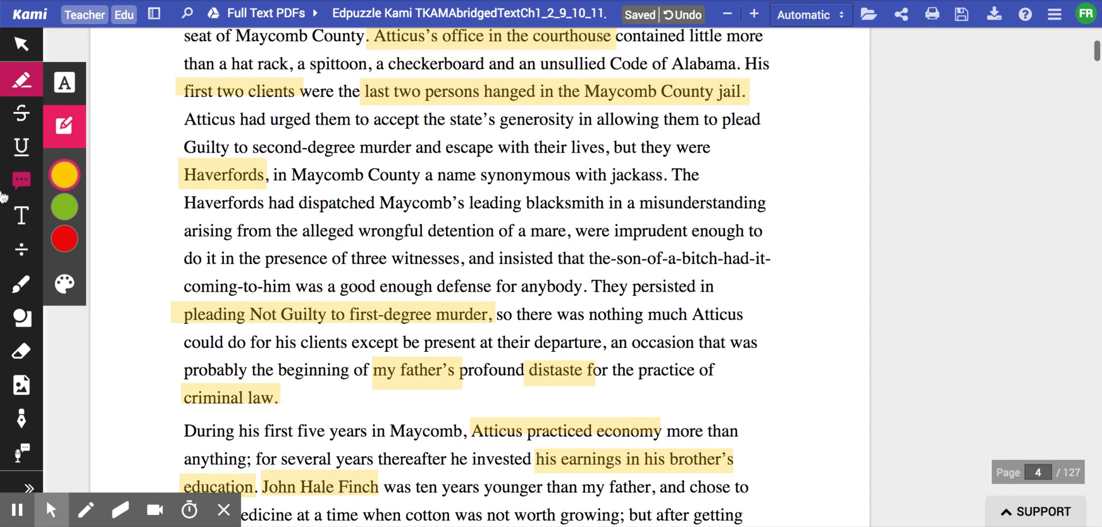
{"action": "left_click", "coordinate": [21, 215]}
{"action": "left_click", "coordinate": [776, 144]}
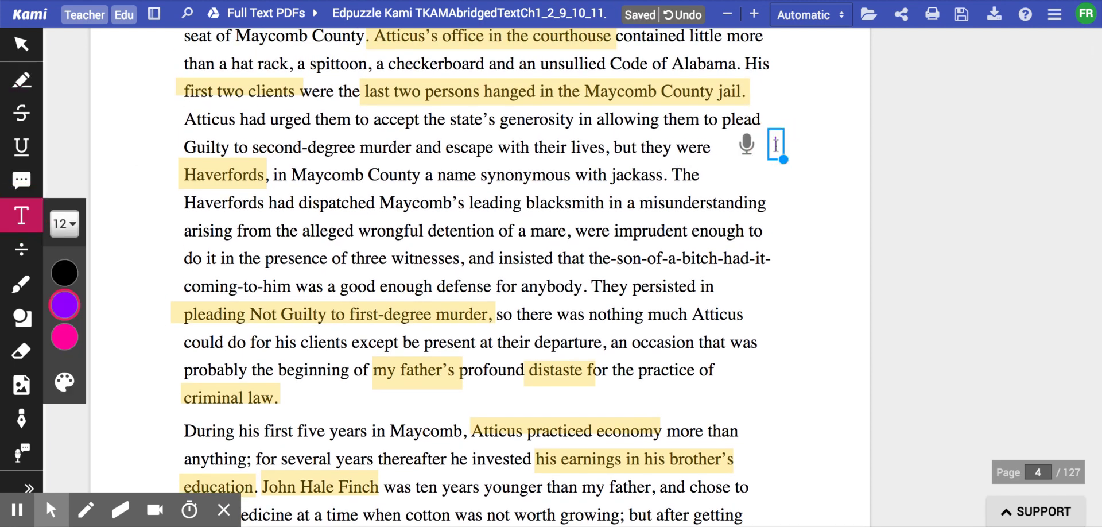
{"action": "type", "text": "Info a"}
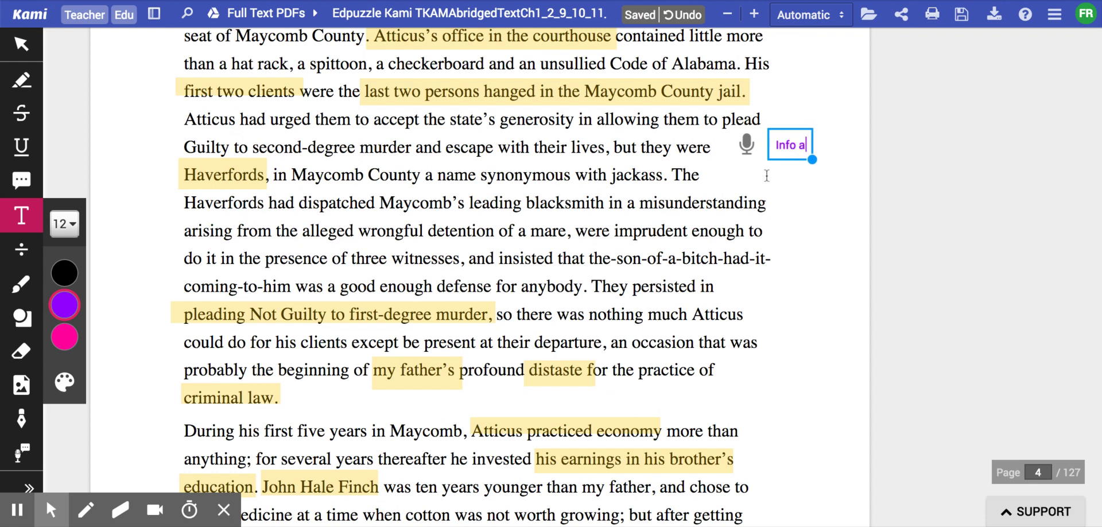
{"action": "type", "text": "bout Atti"}
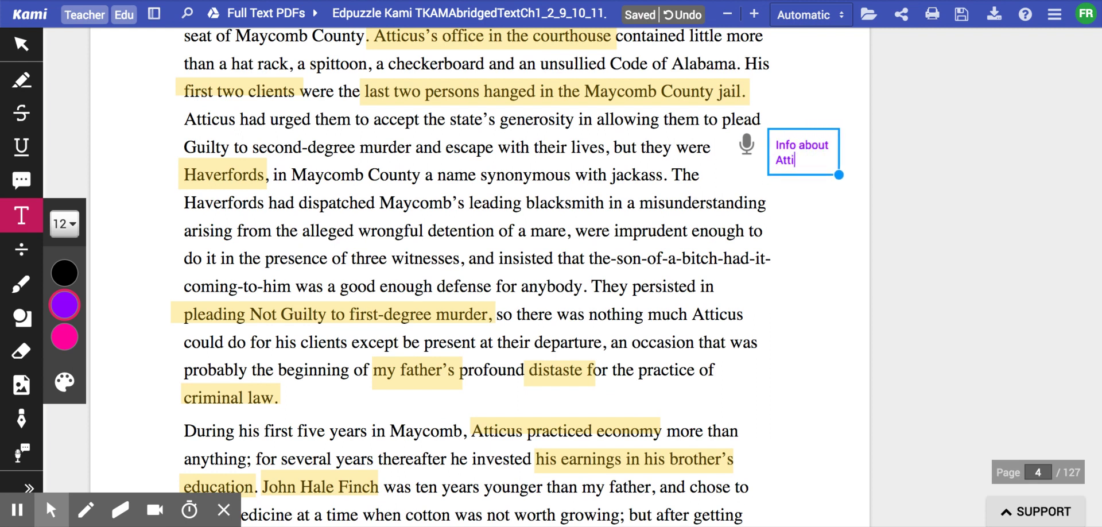
{"action": "type", "text": "cus as a "}
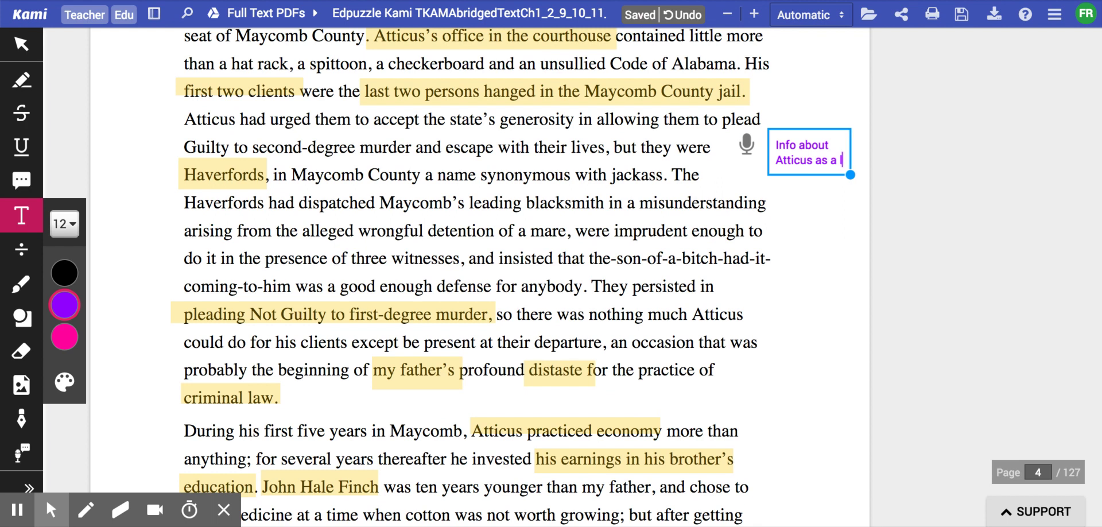
{"action": "type", "text": "lawyer."}
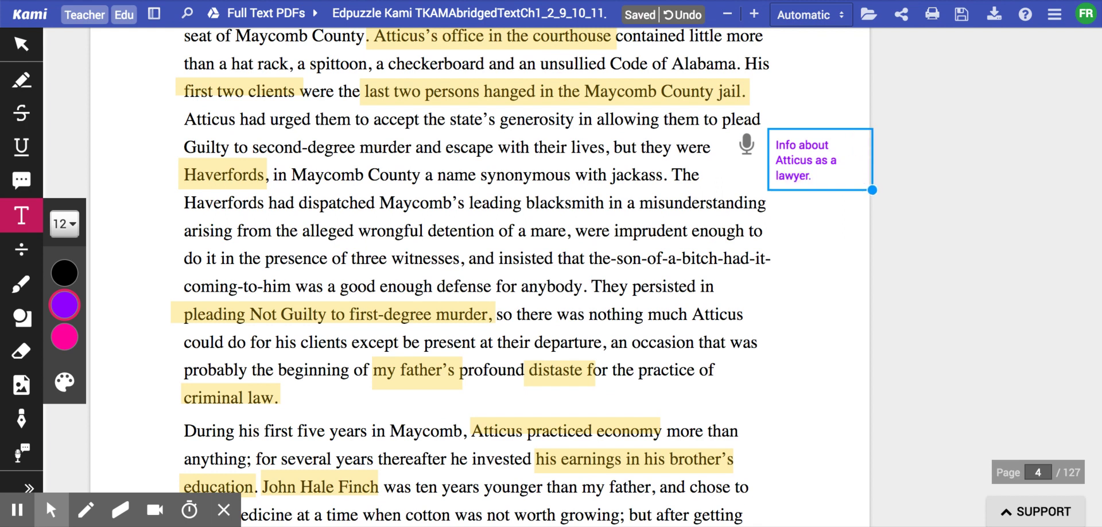
- Add a purple note below the lawyer note in the right margin reading "Haverfords- have a reputation and the town knows all about them."
{"action": "scroll", "coordinate": [524, 277], "scroll_direction": "down", "scroll_amount": 2}
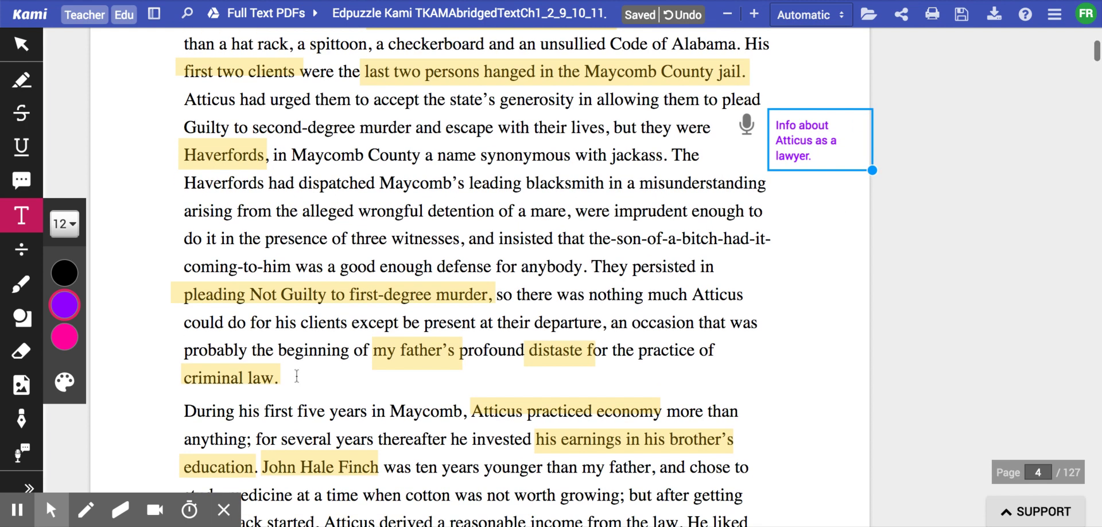
{"action": "scroll", "coordinate": [297, 376], "scroll_direction": "down", "scroll_amount": 4}
{"action": "scroll", "coordinate": [225, 202], "scroll_direction": "up", "scroll_amount": 2}
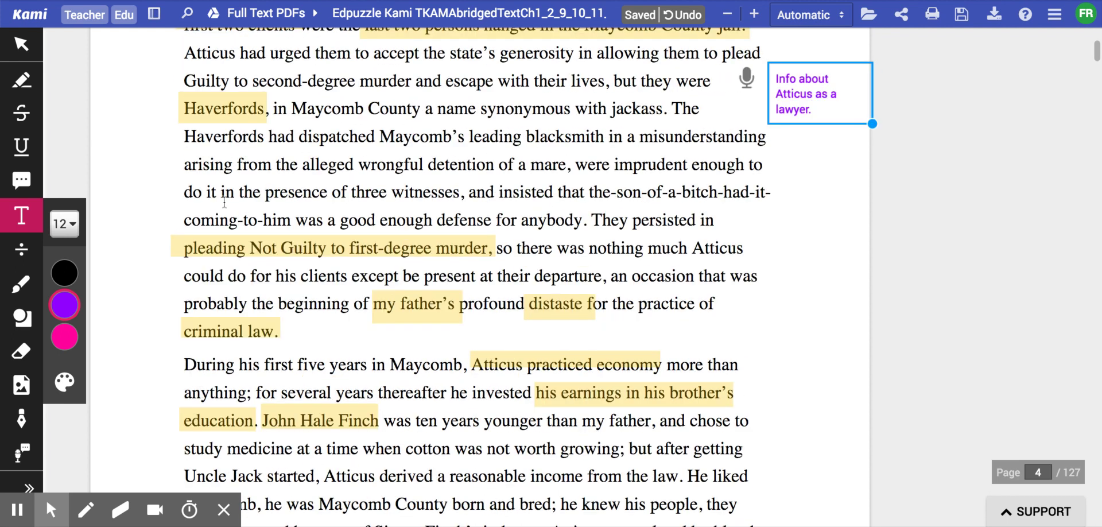
{"action": "left_click", "coordinate": [227, 110]}
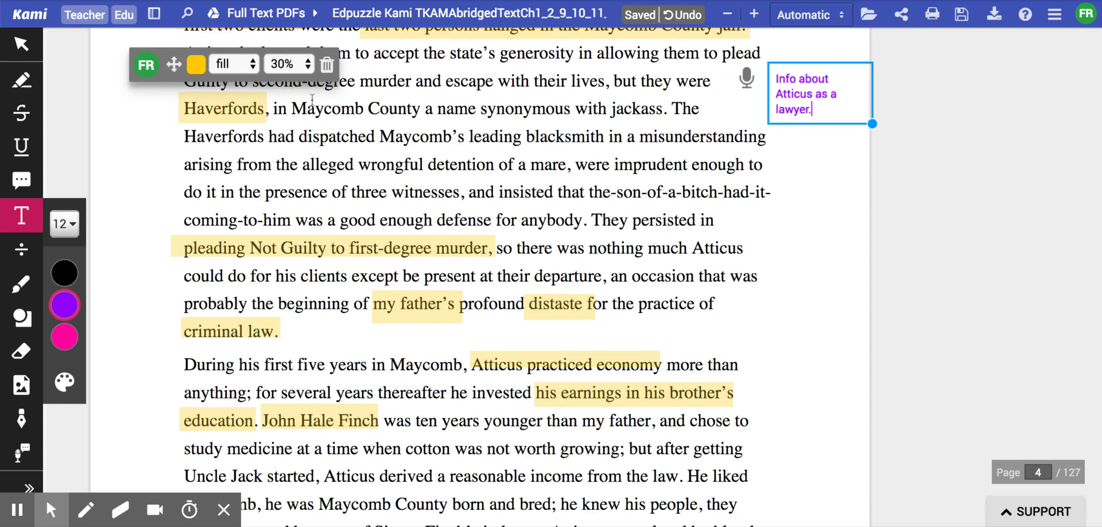
{"action": "left_click", "coordinate": [782, 170]}
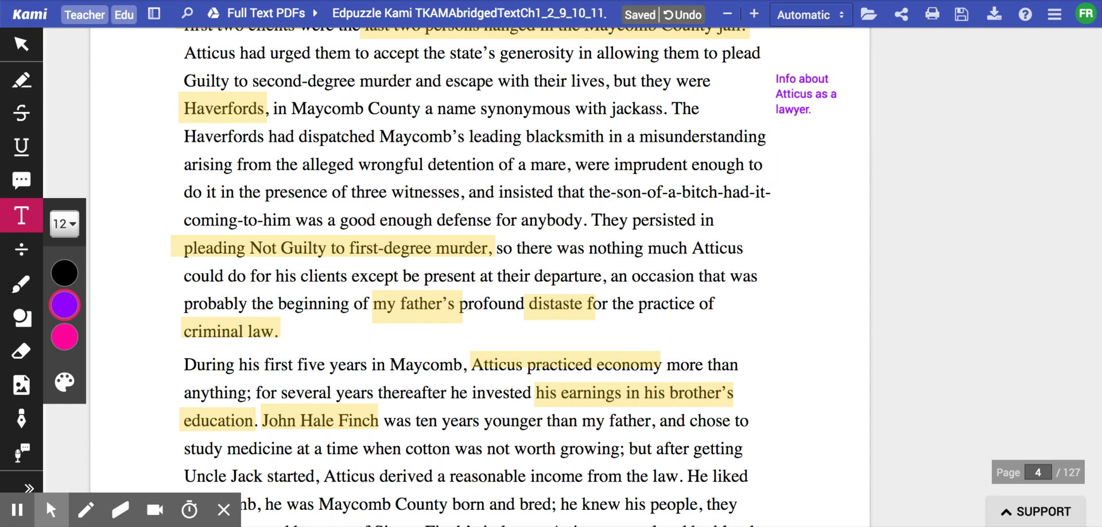
{"action": "left_click", "coordinate": [782, 171]}
{"action": "type", "text": "Hav"}
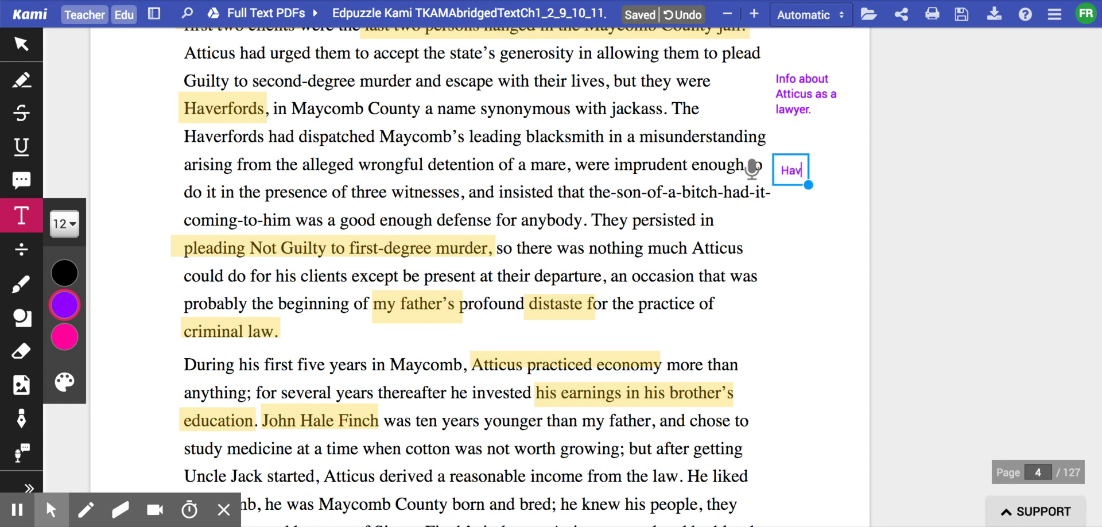
{"action": "type", "text": "erfod"}
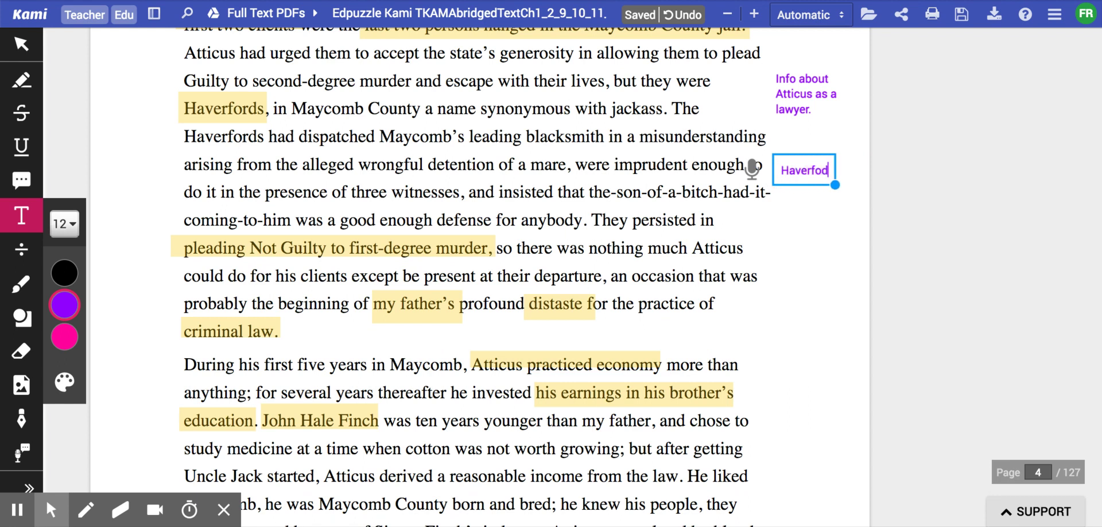
{"action": "type", "text": "s"}
{"action": "key", "text": "BackSpace"}
{"action": "key", "text": "BackSpace"}
{"action": "key", "text": "BackSpace"}
{"action": "type", "text": "rfords-"}
{"action": "key", "text": "Return"}
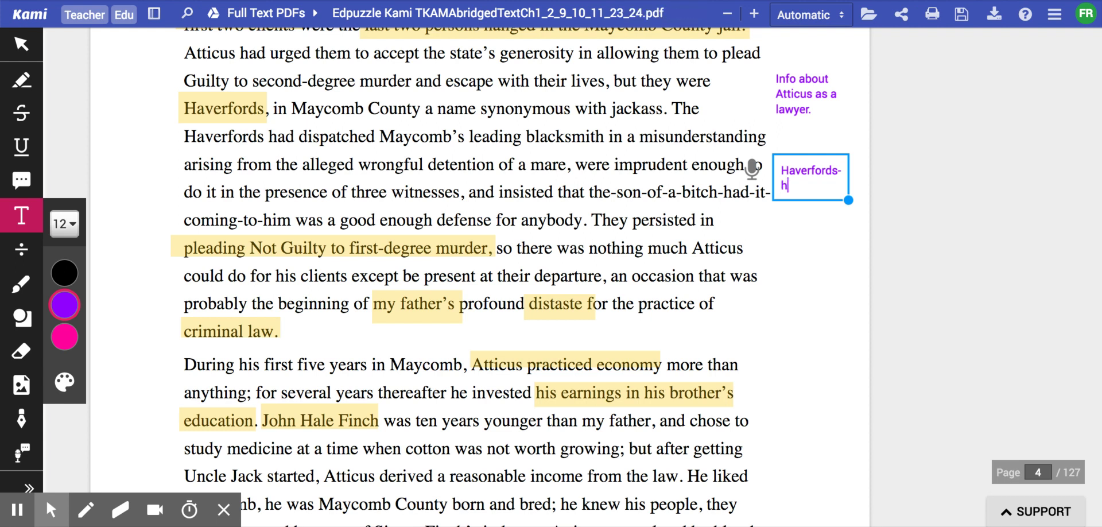
{"action": "type", "text": "ave a reputation and "}
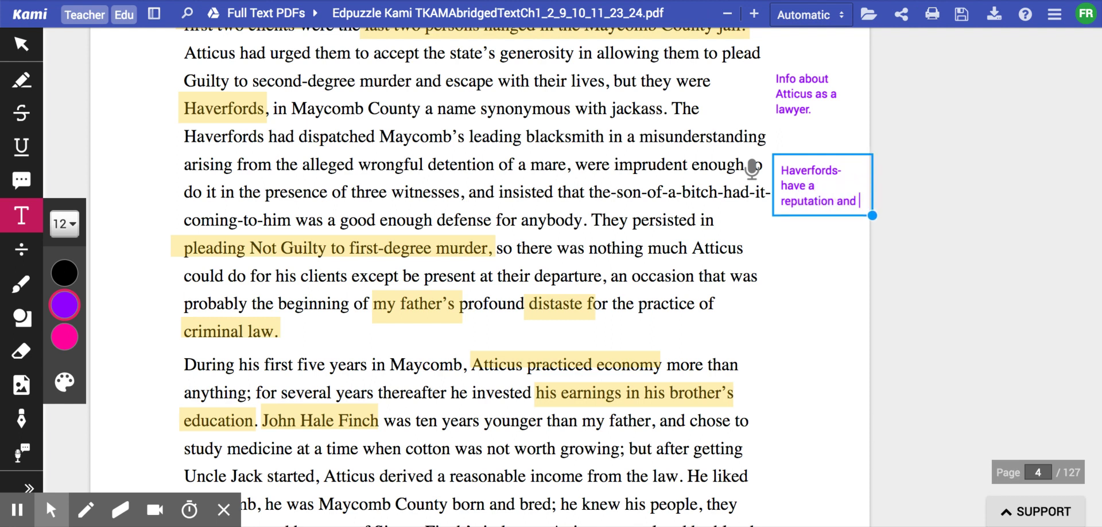
{"action": "type", "text": "the town"}
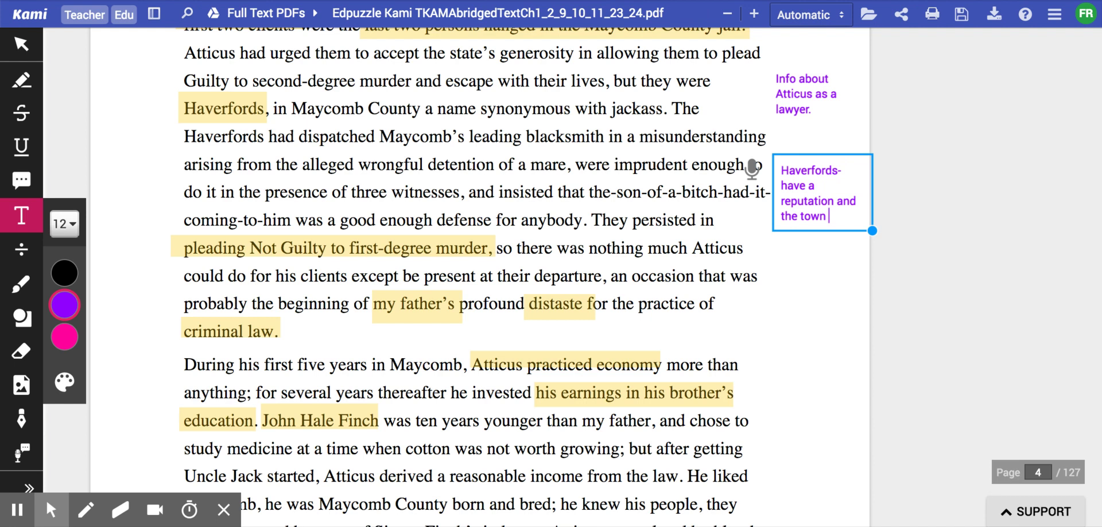
{"action": "type", "text": " knows all about them."}
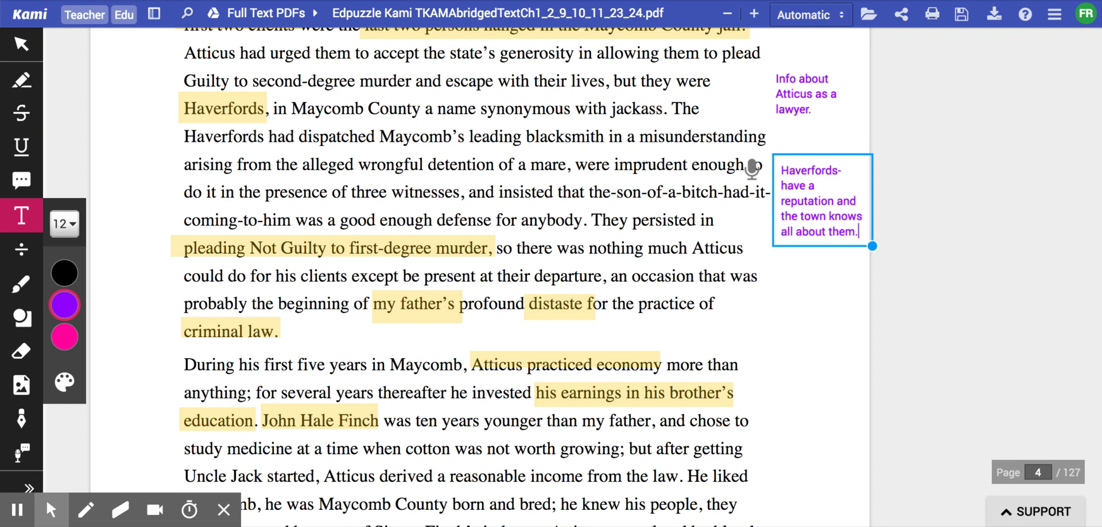
- Add a purple text note reading "Narrator's uncle that is studying medicine." in the left margin beside the highlighted "John Hale Finch"
{"action": "scroll", "coordinate": [765, 176], "scroll_direction": "down", "scroll_amount": 3}
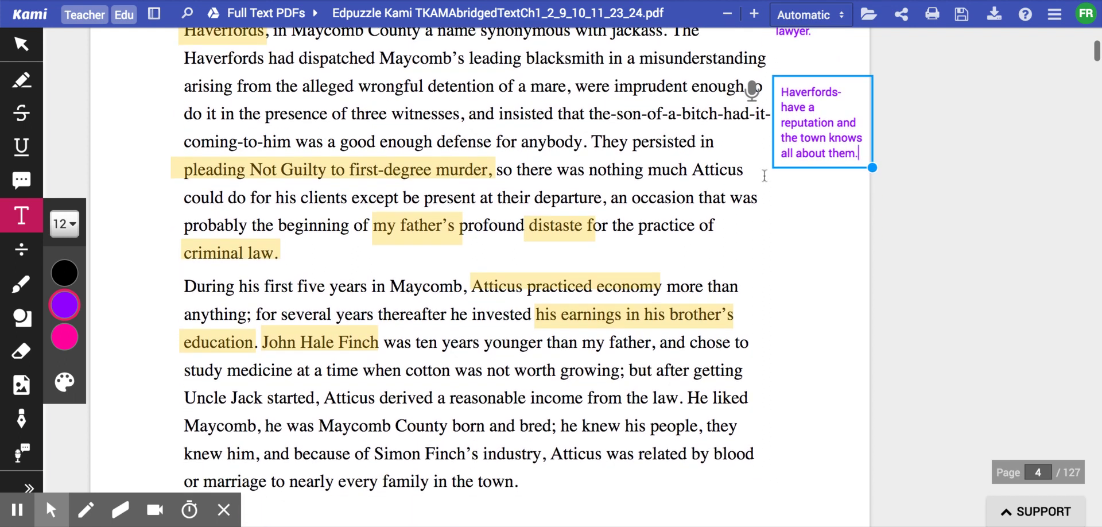
{"action": "left_click", "coordinate": [107, 340]}
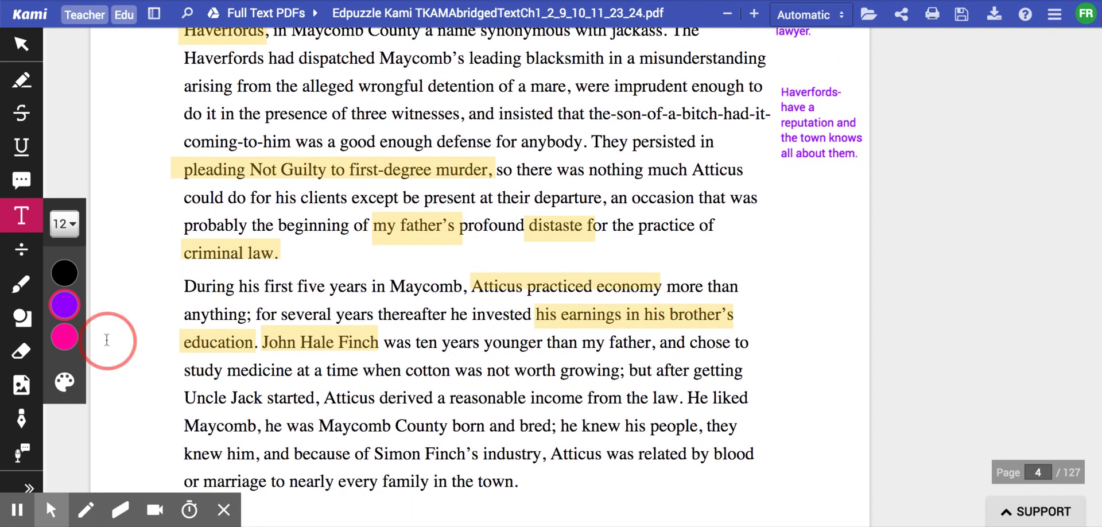
{"action": "left_click", "coordinate": [107, 340]}
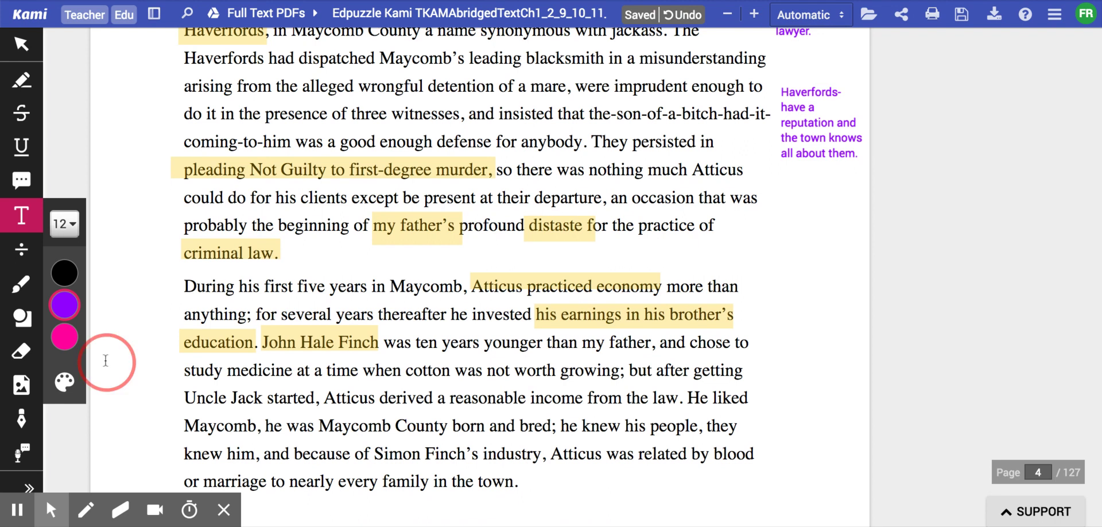
{"action": "type", "text": "Narra"}
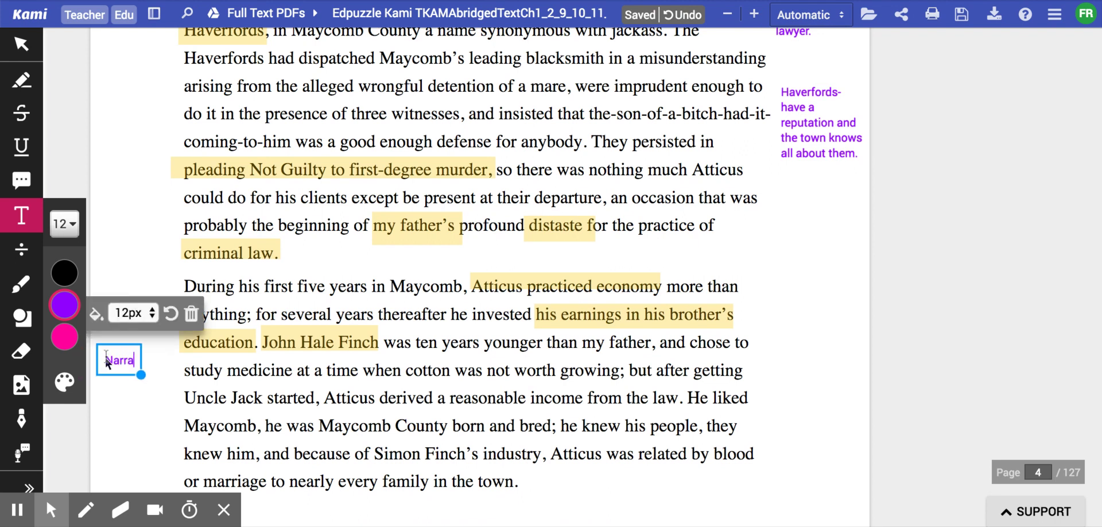
{"action": "type", "text": "tor's unc"}
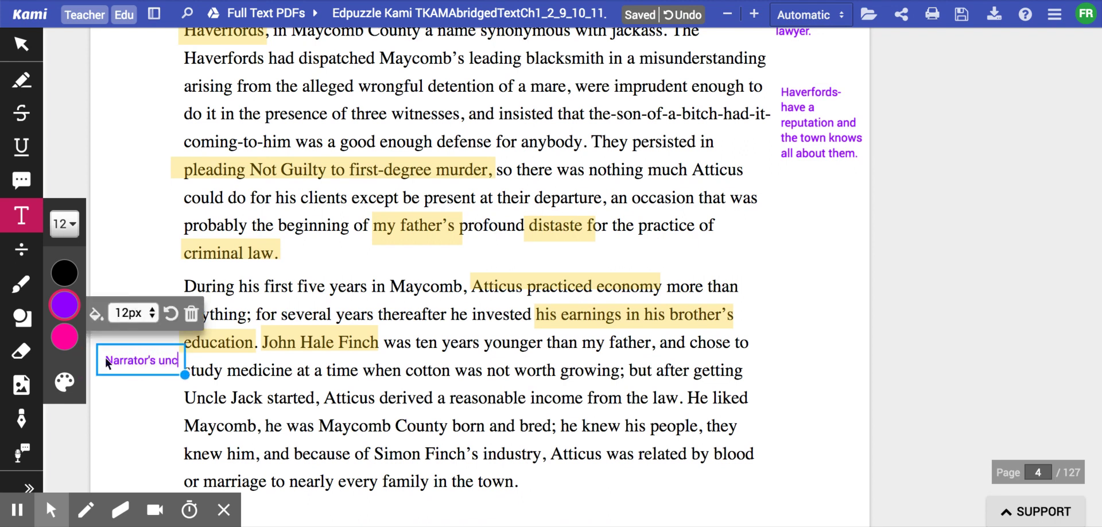
{"action": "type", "text": "le that is"}
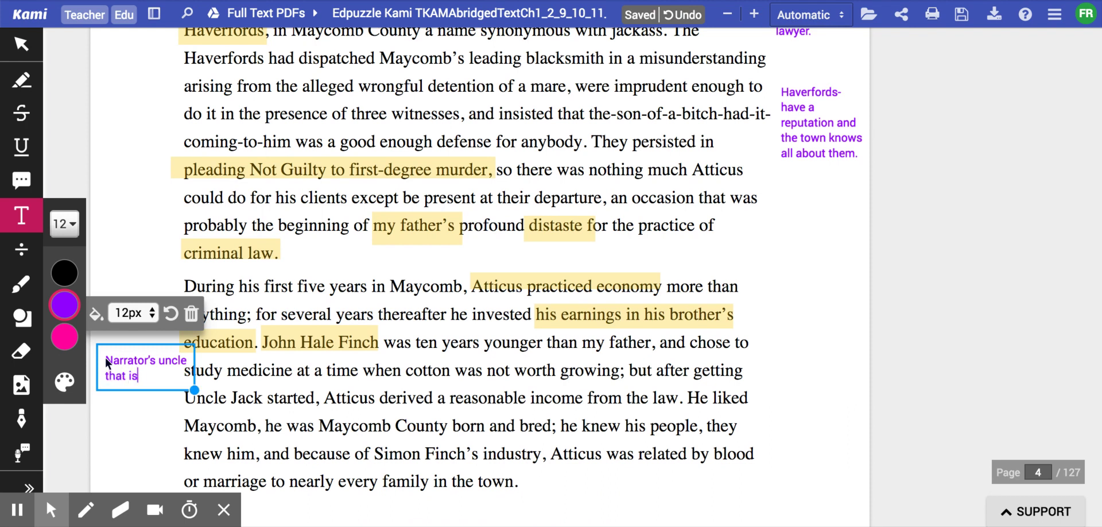
{"action": "type", "text": " studying medic"}
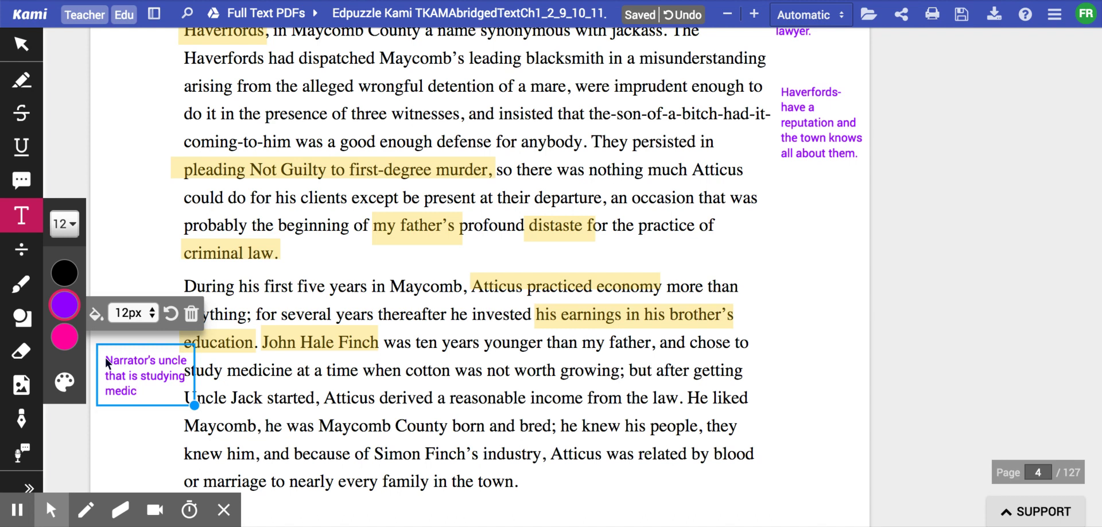
{"action": "type", "text": "ine."}
- Highlight "Atticus derived a reasonable income from the law" in yellow in the paragraph beginning "During his first five years"
{"action": "scroll", "coordinate": [394, 362], "scroll_direction": "down", "scroll_amount": 1}
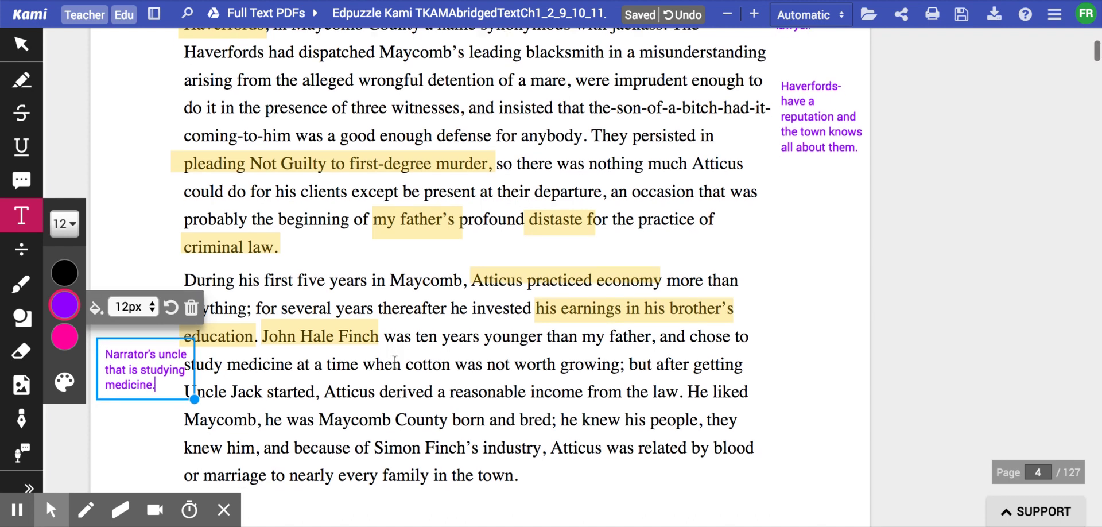
{"action": "scroll", "coordinate": [394, 362], "scroll_direction": "down", "scroll_amount": 3}
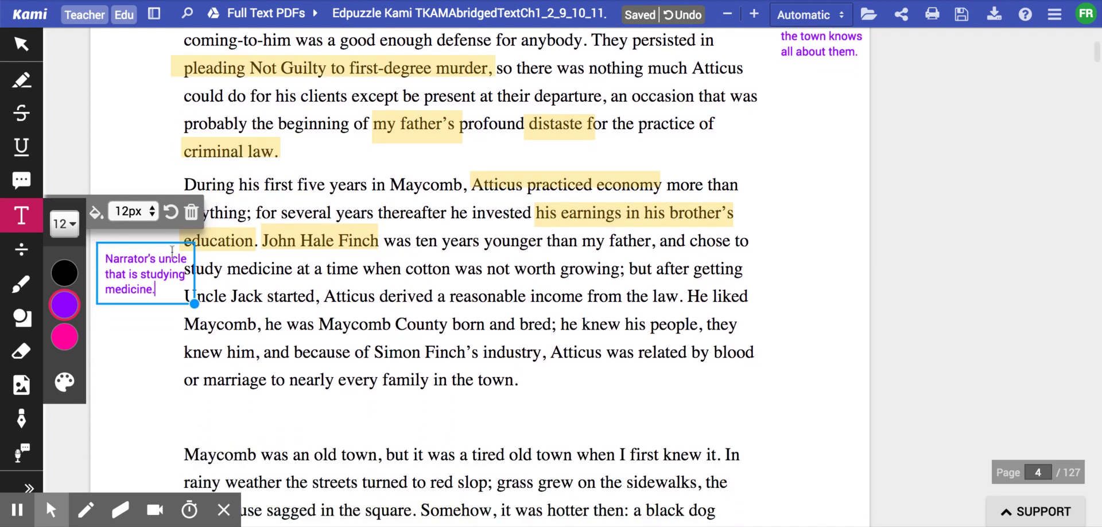
{"action": "left_click", "coordinate": [21, 81]}
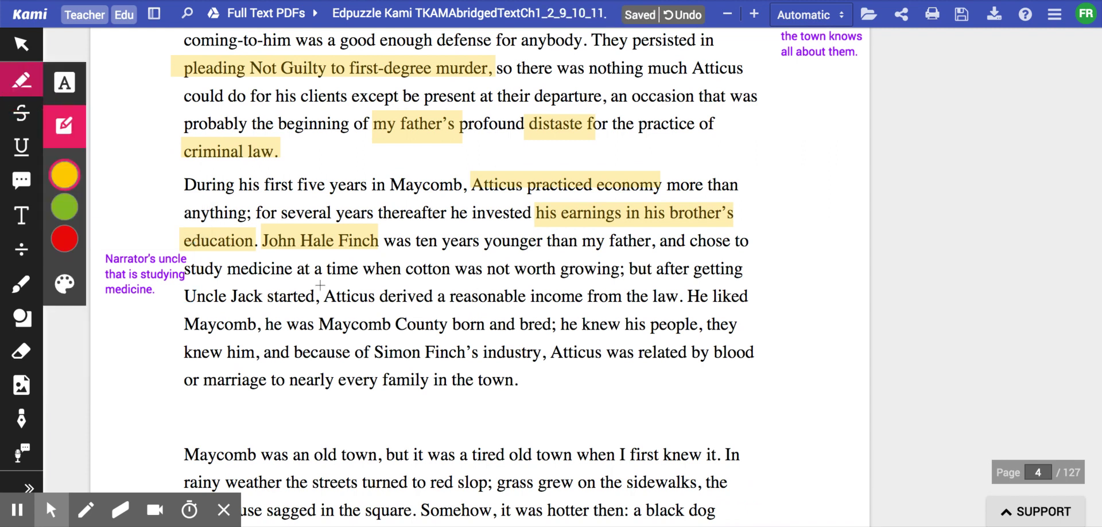
{"action": "left_click_drag", "start_coordinate": [323, 295], "coordinate": [626, 296]}
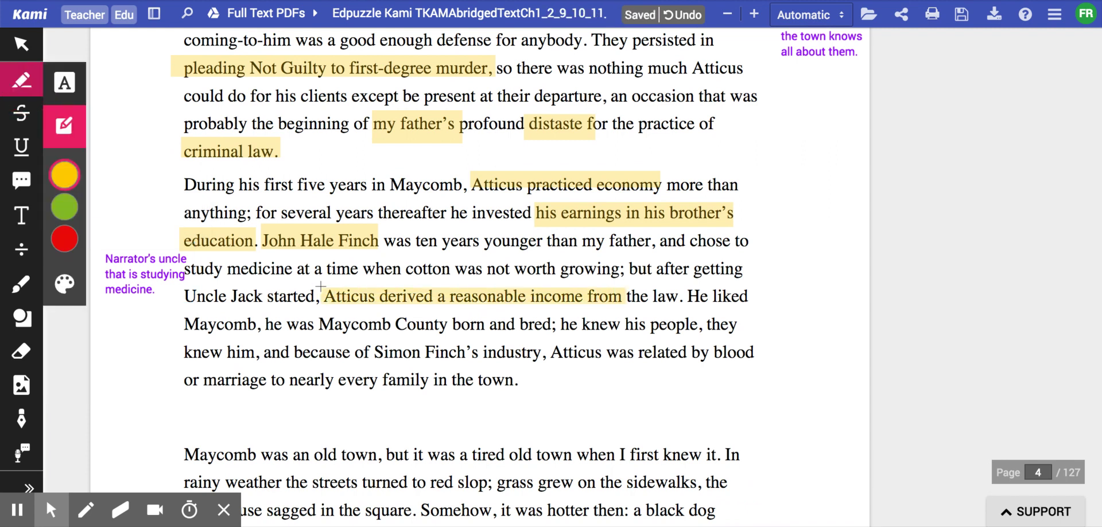
{"action": "left_click_drag", "start_coordinate": [321, 288], "coordinate": [673, 295]}
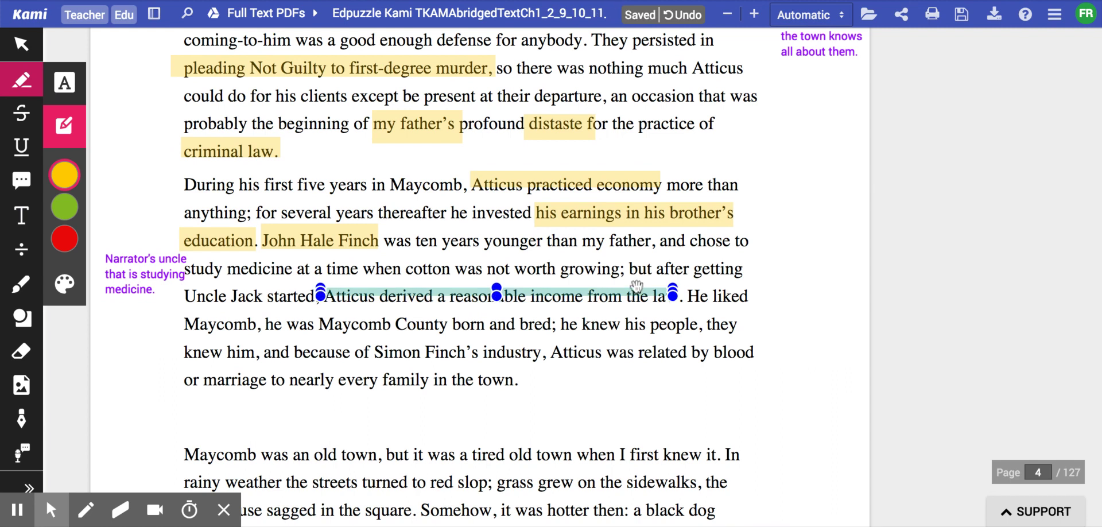
- Cover the end of the word "law" with a small yellow highlight patch and delete the misplaced patches
{"action": "left_click", "coordinate": [675, 296]}
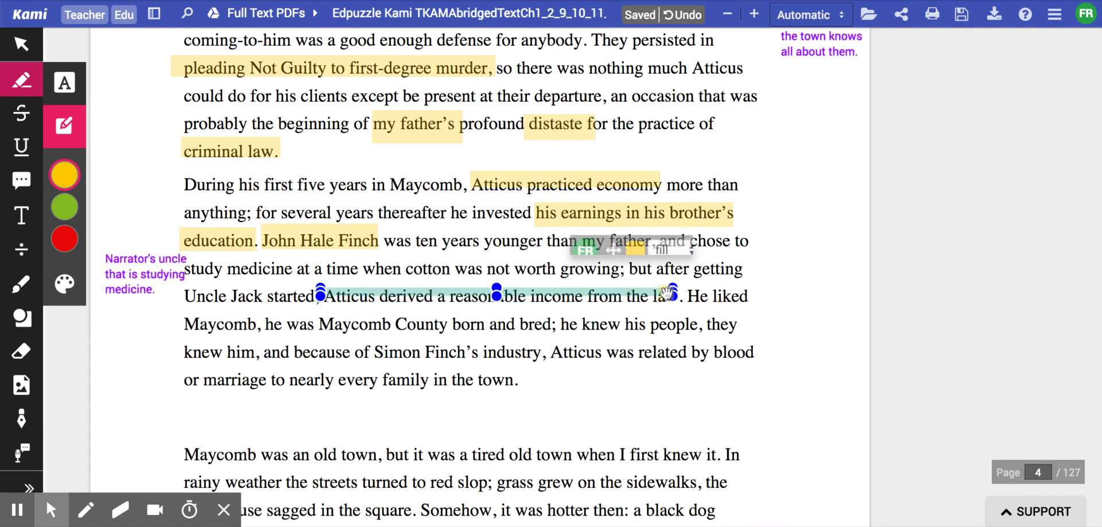
{"action": "left_click_drag", "start_coordinate": [677, 296], "coordinate": [681, 311]}
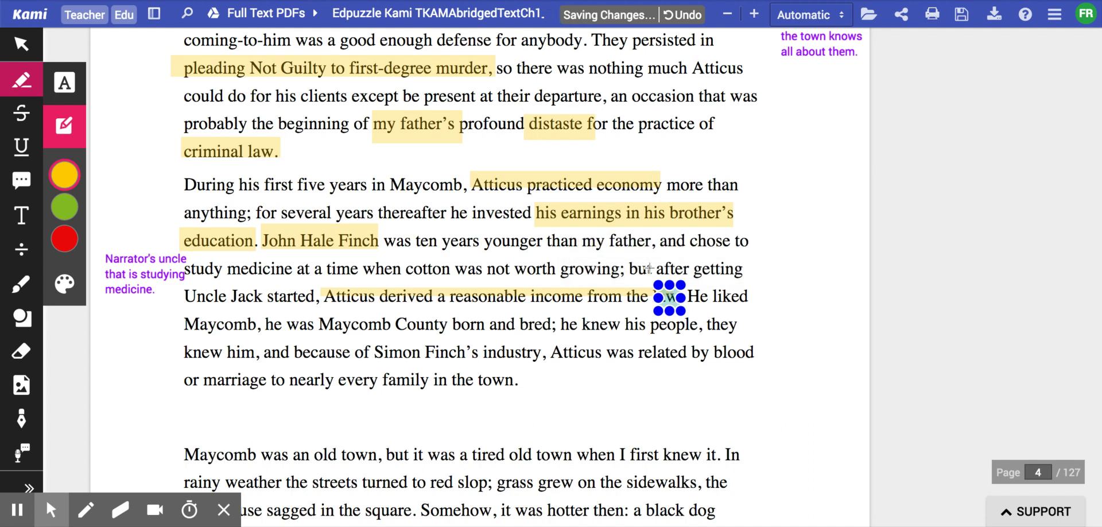
{"action": "left_click", "coordinate": [671, 304]}
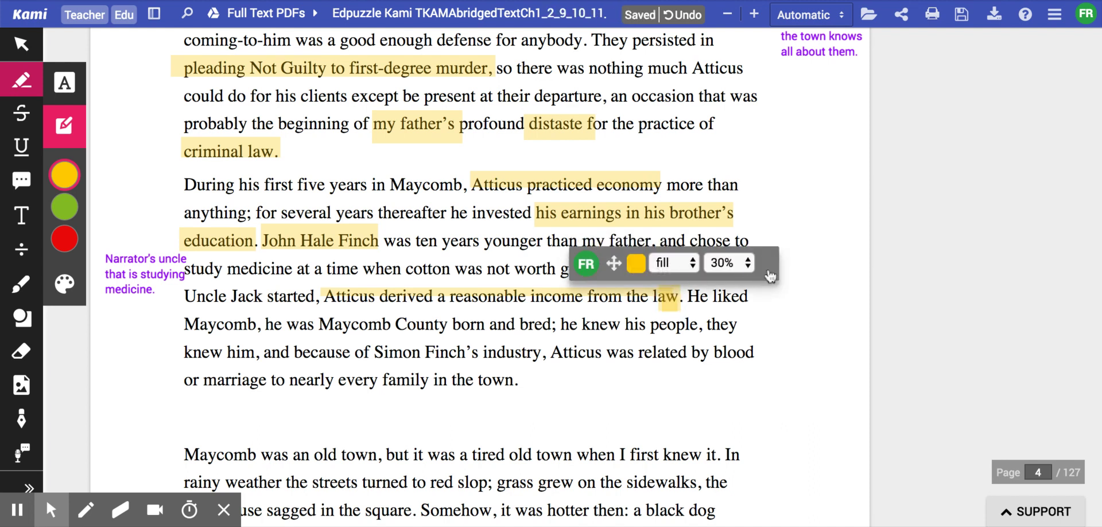
{"action": "left_click", "coordinate": [768, 285]}
{"action": "left_click", "coordinate": [673, 303]}
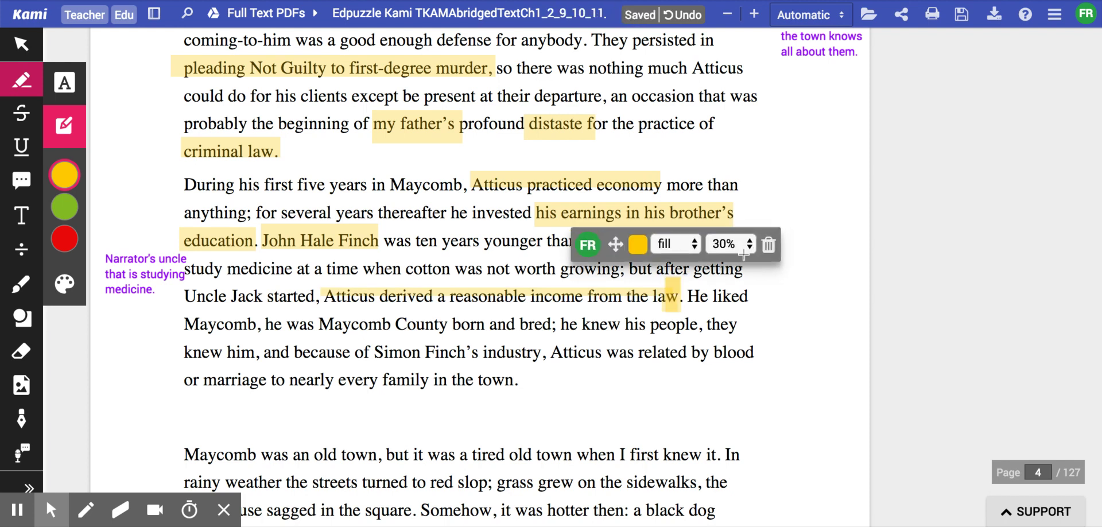
{"action": "left_click", "coordinate": [661, 295]}
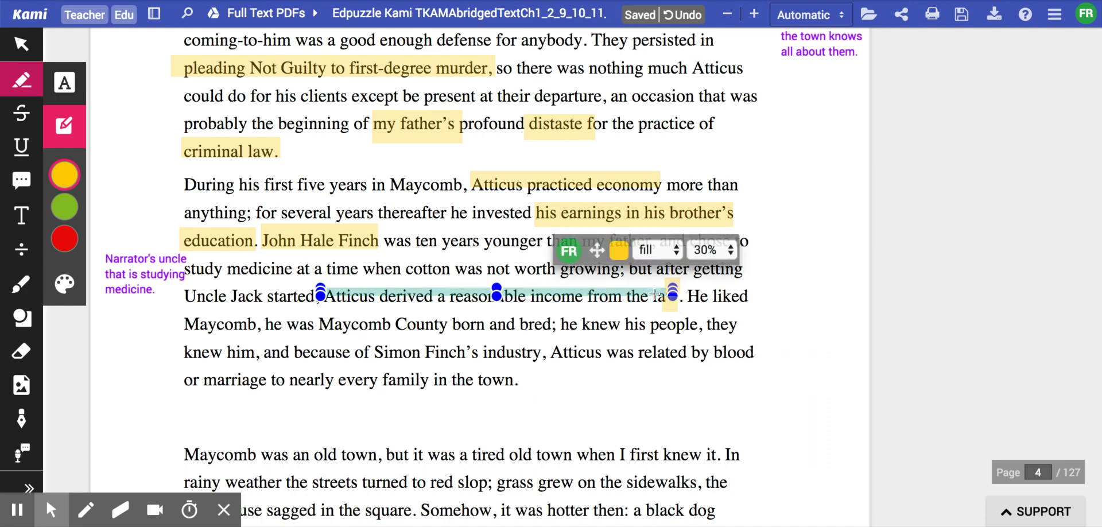
{"action": "left_click_drag", "start_coordinate": [662, 294], "coordinate": [670, 296]}
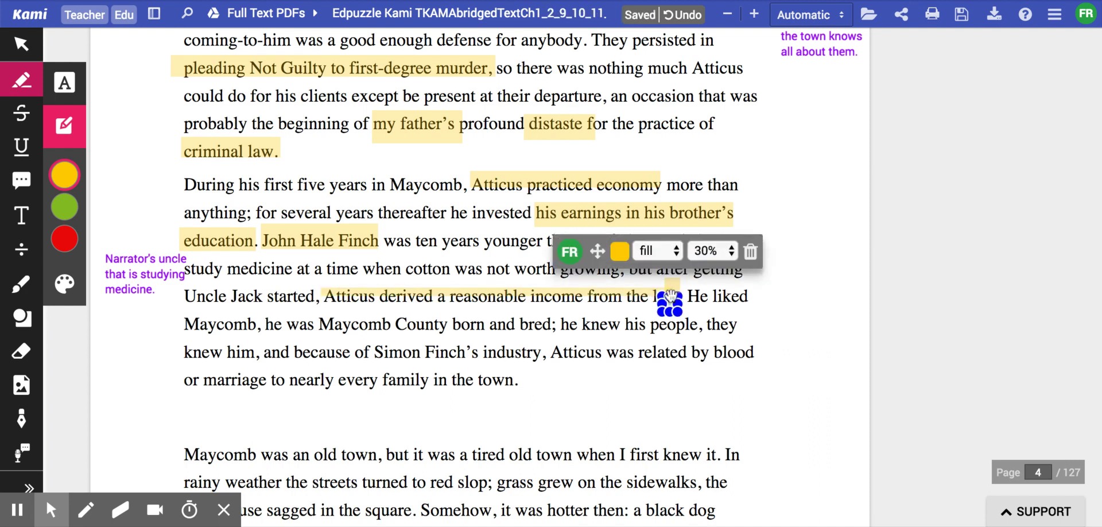
{"action": "left_click", "coordinate": [753, 267]}
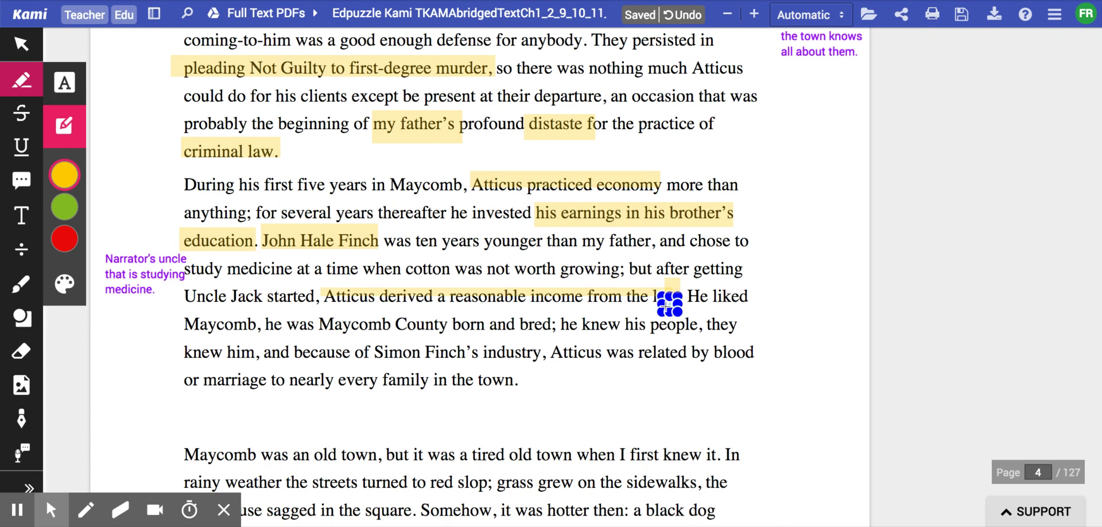
- Highlight "Maycomb County" and "Atticus was related by blood or marriage to nearly every family" in yellow in the paragraph's closing lines
{"action": "scroll", "coordinate": [373, 336], "scroll_direction": "down", "scroll_amount": 3}
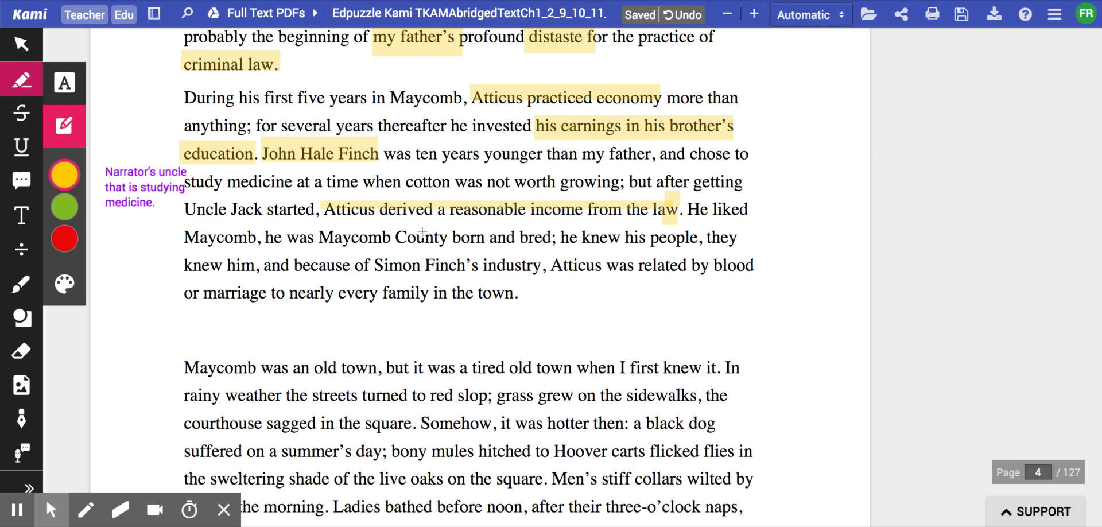
{"action": "left_click_drag", "start_coordinate": [320, 237], "coordinate": [446, 237]}
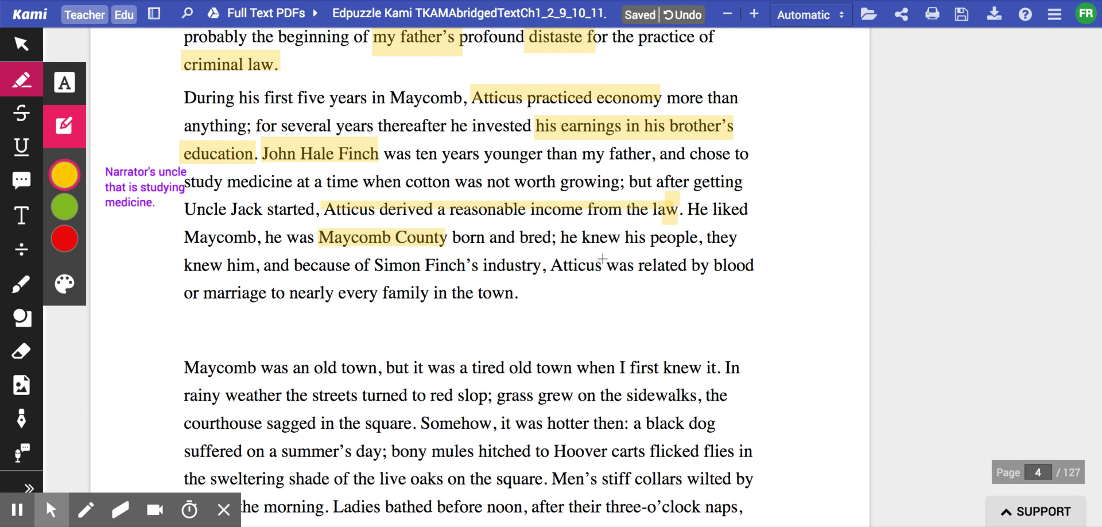
{"action": "mouse_move", "coordinate": [543, 253]}
{"action": "left_mouse_down"}
{"action": "mouse_move", "coordinate": [618, 267]}
{"action": "mouse_move", "coordinate": [774, 267]}
{"action": "left_mouse_up"}
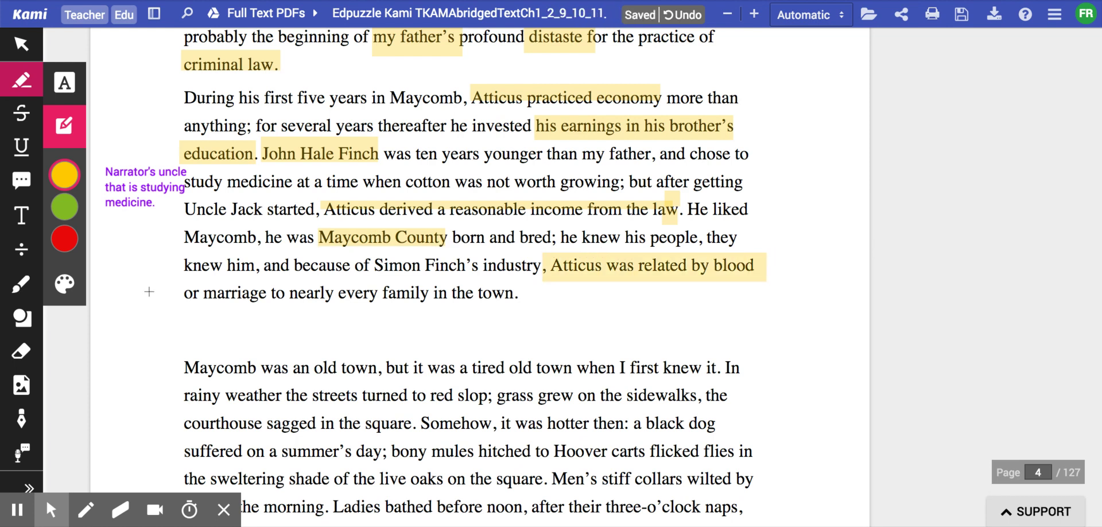
{"action": "left_click_drag", "start_coordinate": [186, 287], "coordinate": [427, 299]}
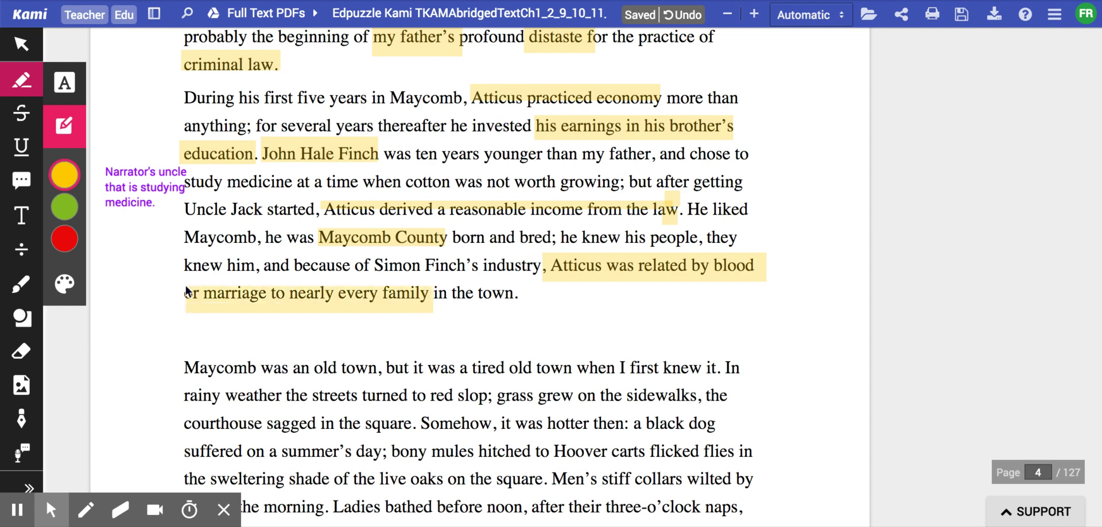
- Highlight "old town", "rainy weather the streets turned to red slop", "courthouse sagged in the square" and "tired old town" in yellow
{"action": "scroll", "coordinate": [624, 298], "scroll_direction": "down", "scroll_amount": 3}
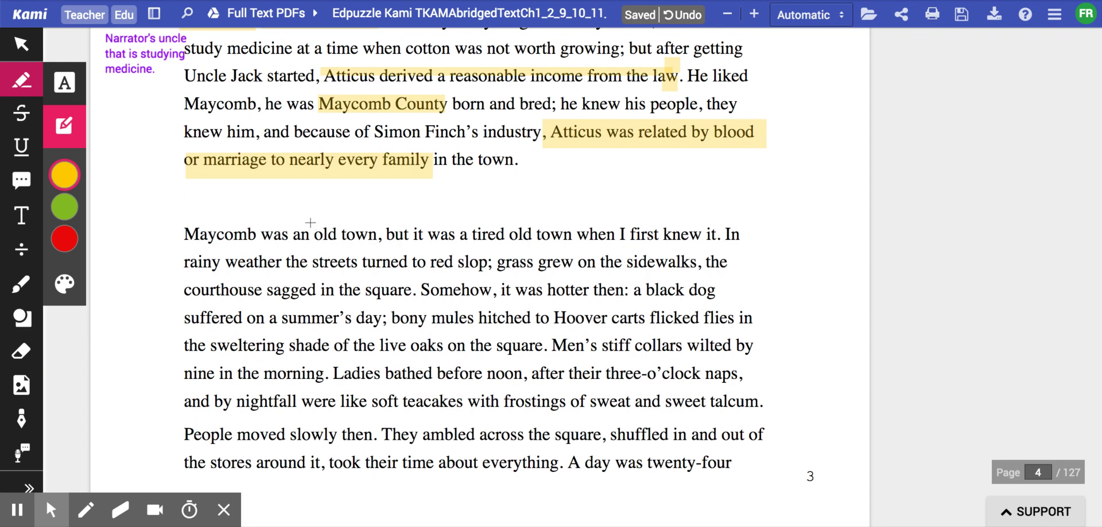
{"action": "left_click_drag", "start_coordinate": [314, 228], "coordinate": [381, 232]}
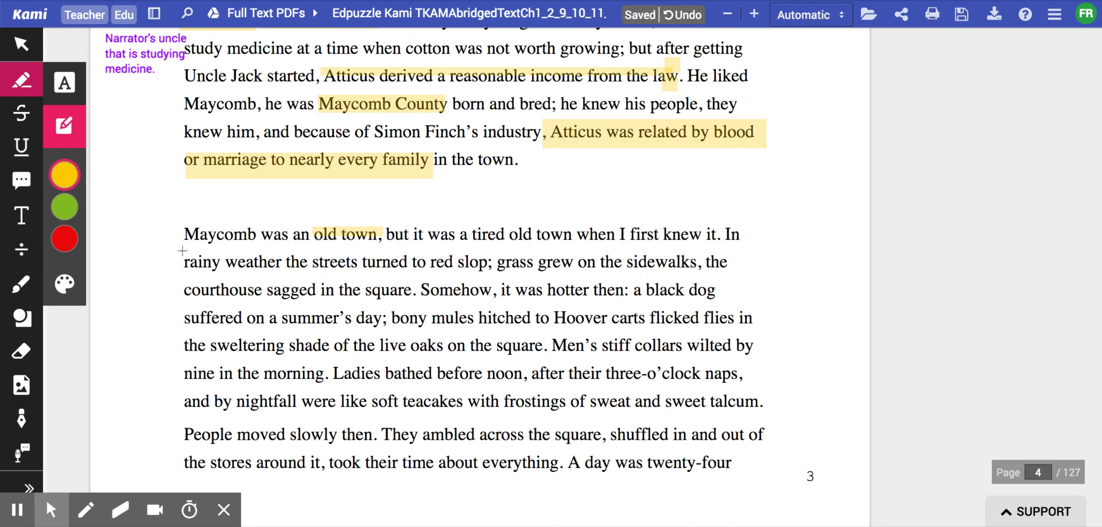
{"action": "left_click_drag", "start_coordinate": [183, 252], "coordinate": [487, 262]}
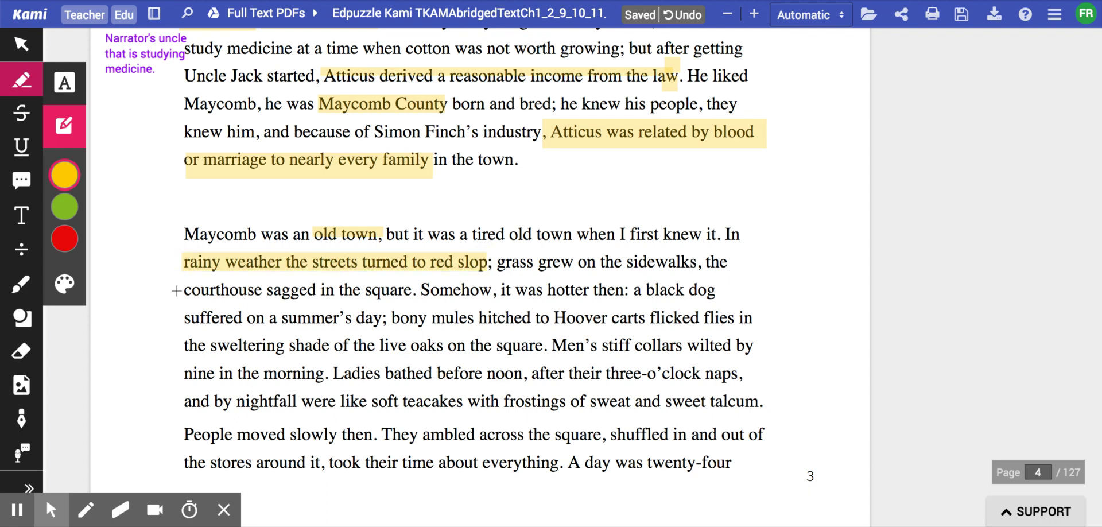
{"action": "left_click_drag", "start_coordinate": [176, 291], "coordinate": [422, 291]}
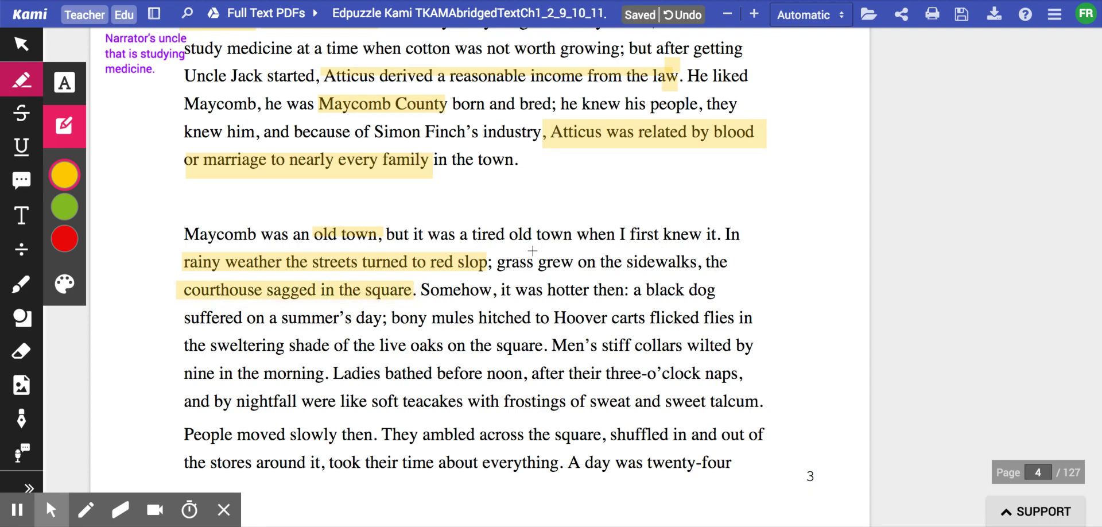
{"action": "left_click_drag", "start_coordinate": [472, 225], "coordinate": [581, 230]}
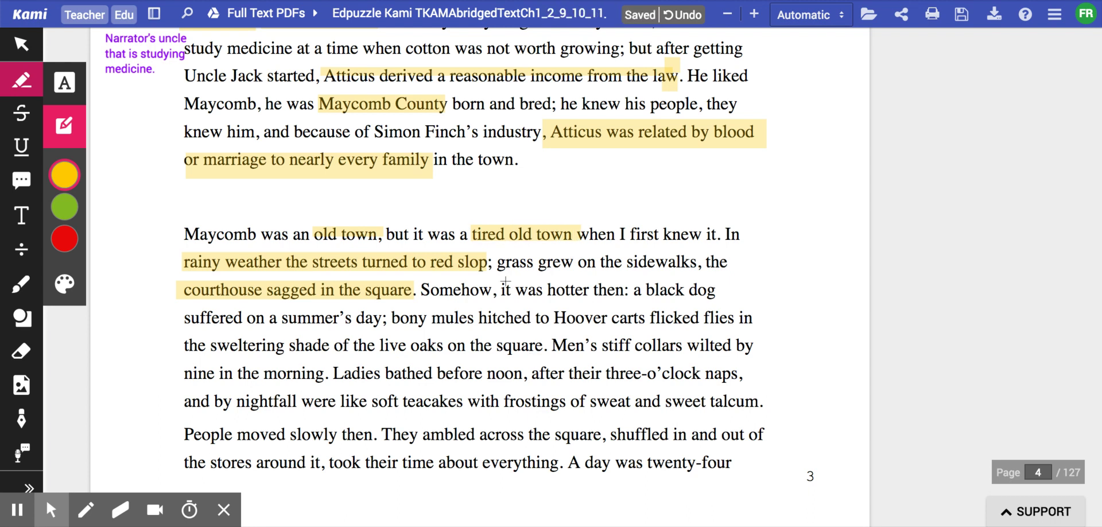
- Highlight "it was hotter then:", "black dog suffered on a summer's day;" and "Hoover carts" in yellow in the Maycomb description
{"action": "mouse_move", "coordinate": [500, 290]}
{"action": "left_mouse_down"}
{"action": "mouse_move", "coordinate": [628, 300]}
{"action": "mouse_move", "coordinate": [728, 279]}
{"action": "left_mouse_up"}
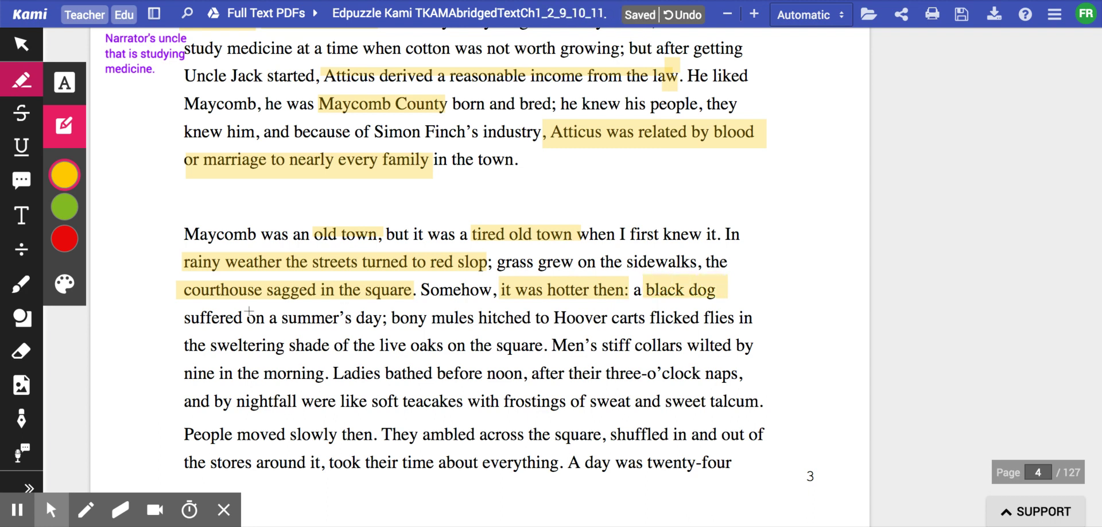
{"action": "mouse_move", "coordinate": [183, 305]}
{"action": "left_mouse_down"}
{"action": "mouse_move", "coordinate": [201, 317]}
{"action": "mouse_move", "coordinate": [387, 318]}
{"action": "left_mouse_up"}
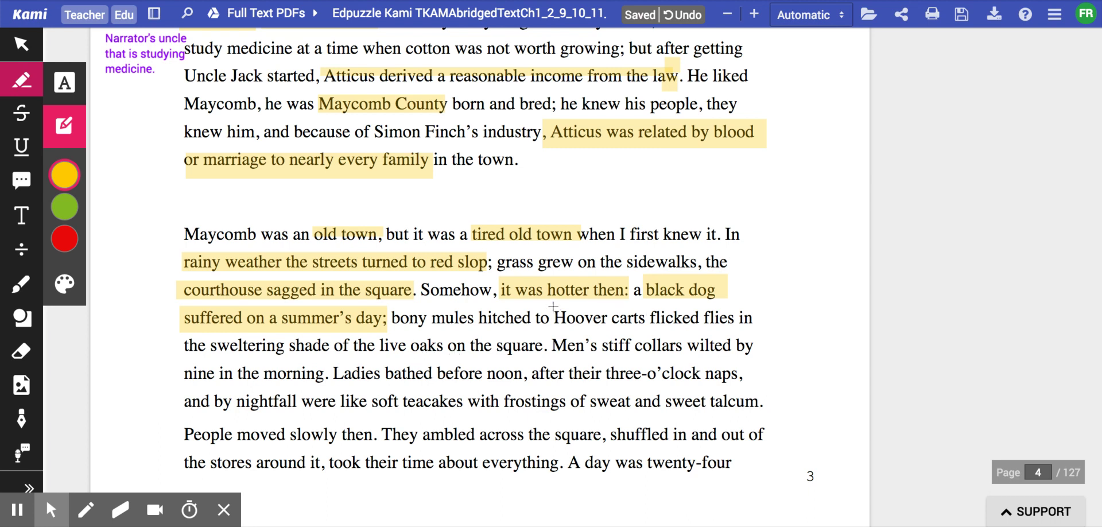
{"action": "mouse_move", "coordinate": [551, 305]}
{"action": "left_mouse_down"}
{"action": "mouse_move", "coordinate": [569, 318]}
{"action": "mouse_move", "coordinate": [653, 317]}
{"action": "mouse_move", "coordinate": [551, 310]}
{"action": "left_mouse_up"}
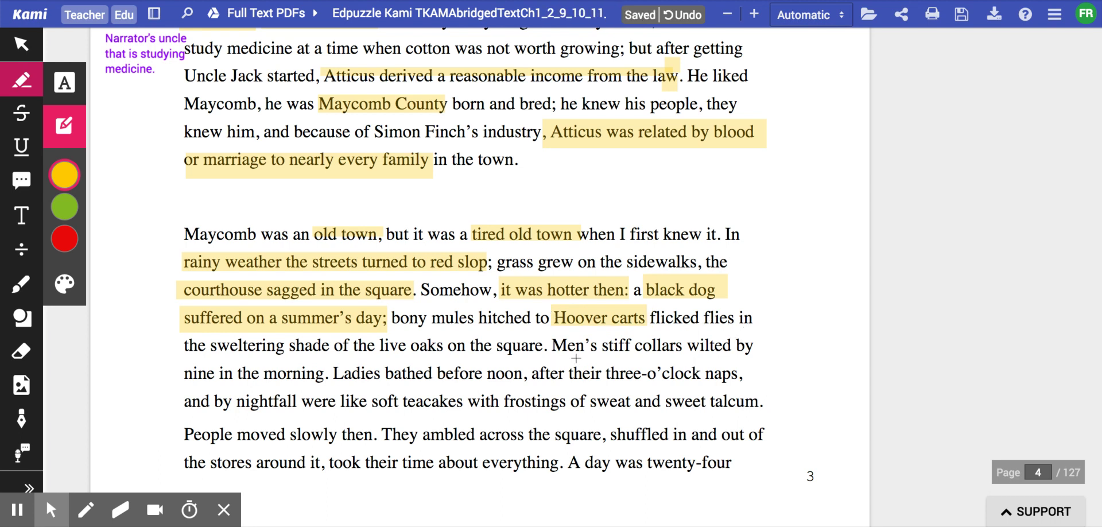
- Highlight "Men's stiff collars", "Ladies bathed before noon" and "People moved slowly then." in yellow near the end of the page
{"action": "left_click_drag", "start_coordinate": [556, 345], "coordinate": [682, 345]}
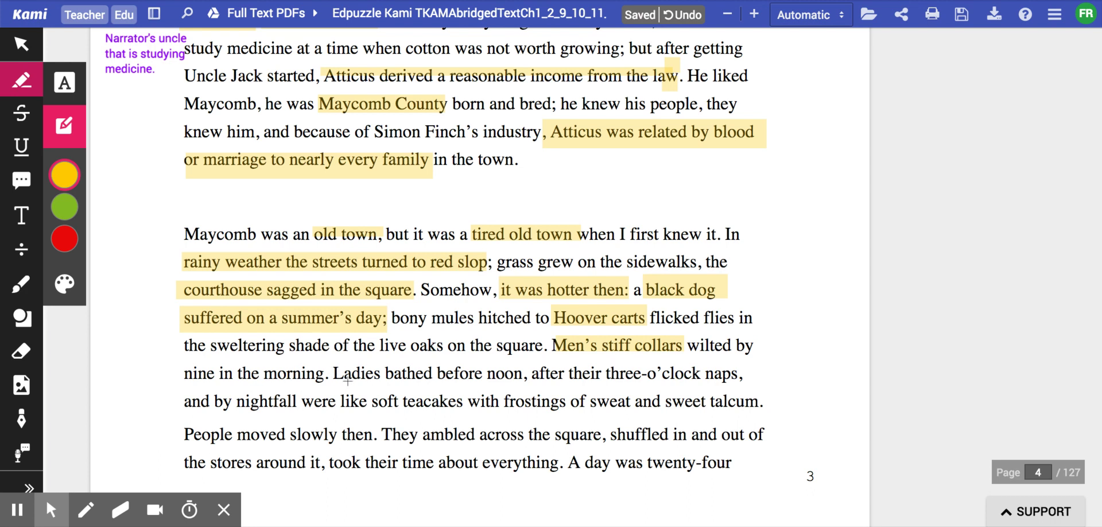
{"action": "left_click_drag", "start_coordinate": [332, 373], "coordinate": [527, 373]}
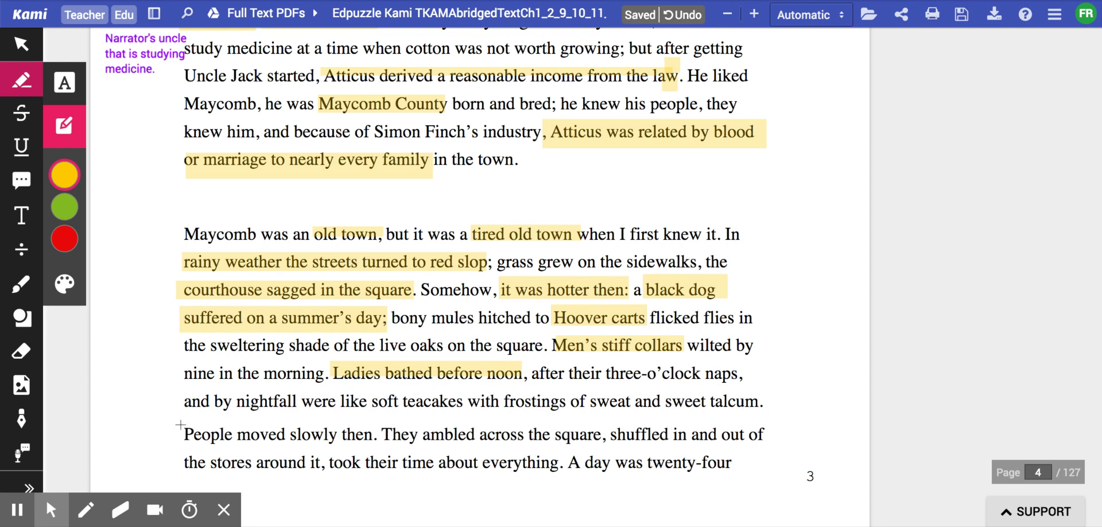
{"action": "left_click_drag", "start_coordinate": [180, 427], "coordinate": [381, 434]}
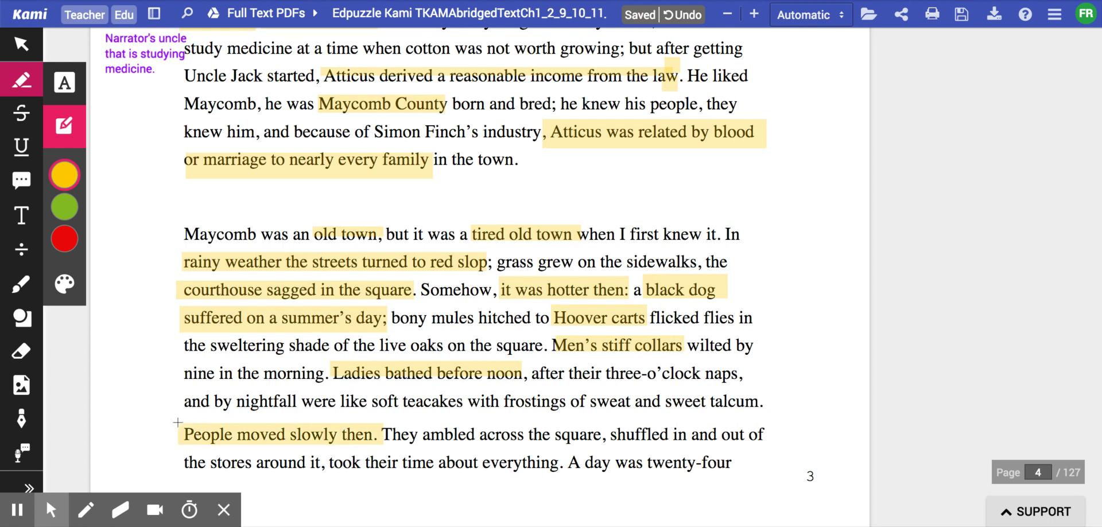
{"action": "scroll", "coordinate": [632, 433], "scroll_direction": "down", "scroll_amount": 2}
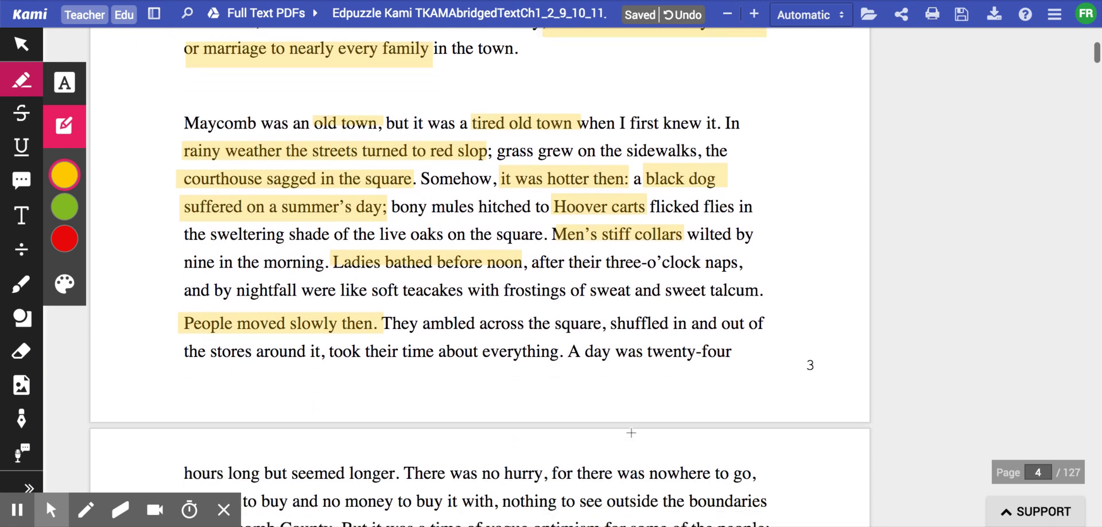
- Highlight "A day was twenty-four hours long but seemed longer" and "for there was nowhere to go" through "nothing to see outside" in yellow
{"action": "scroll", "coordinate": [631, 433], "scroll_direction": "down", "scroll_amount": 1}
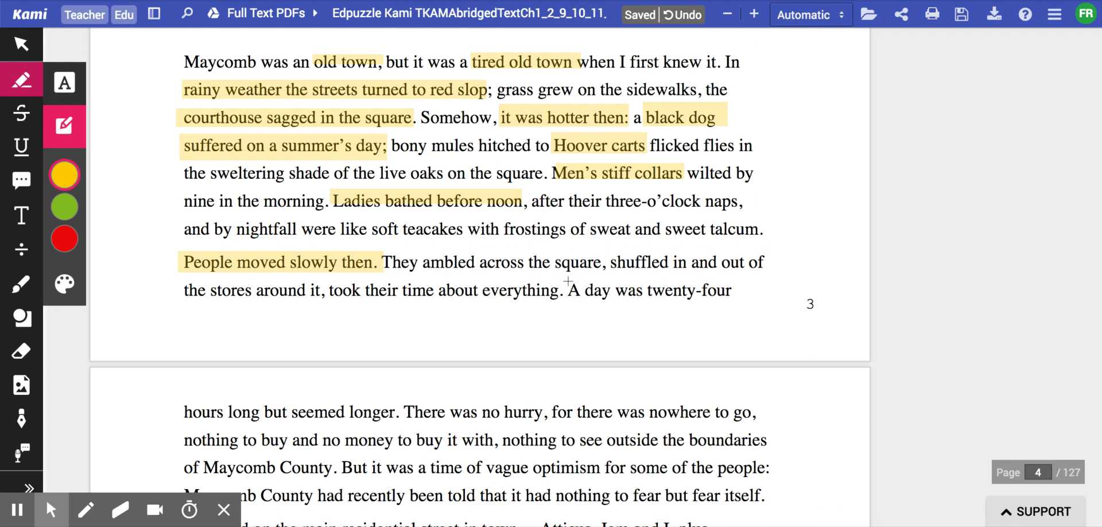
{"action": "left_click_drag", "start_coordinate": [568, 281], "coordinate": [741, 290]}
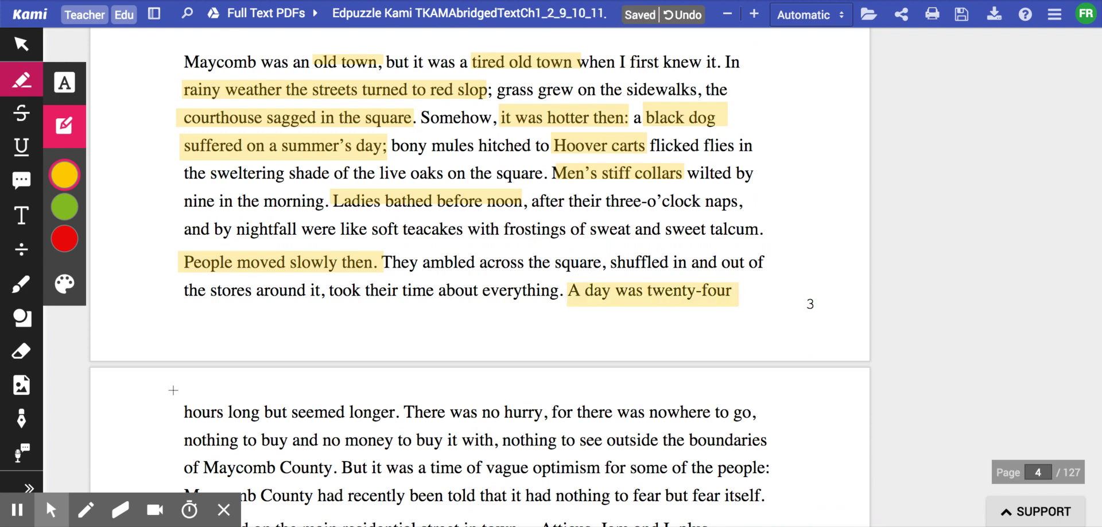
{"action": "left_click_drag", "start_coordinate": [181, 405], "coordinate": [395, 413]}
{"action": "scroll", "coordinate": [619, 400], "scroll_direction": "down", "scroll_amount": 1}
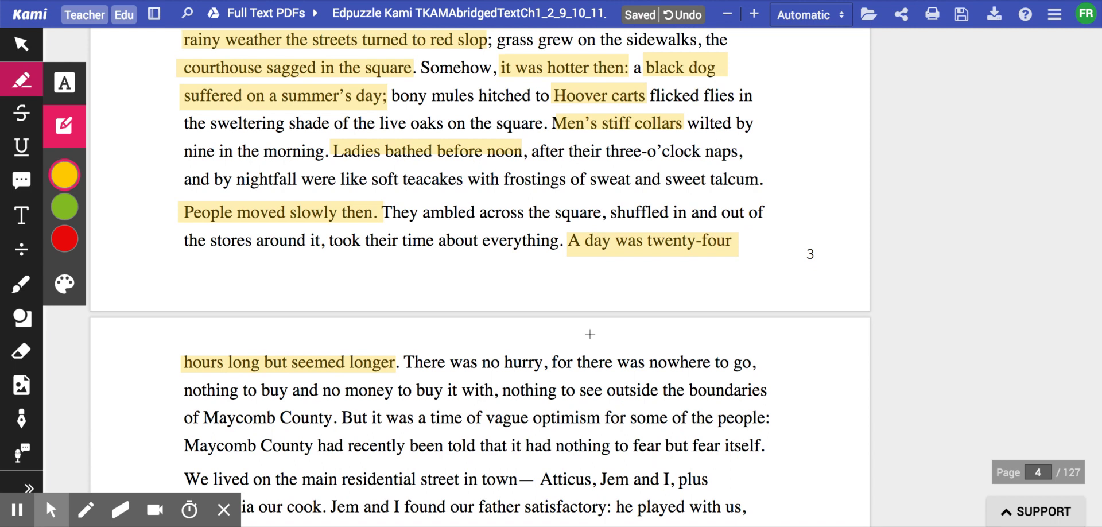
{"action": "left_click_drag", "start_coordinate": [553, 361], "coordinate": [764, 363]}
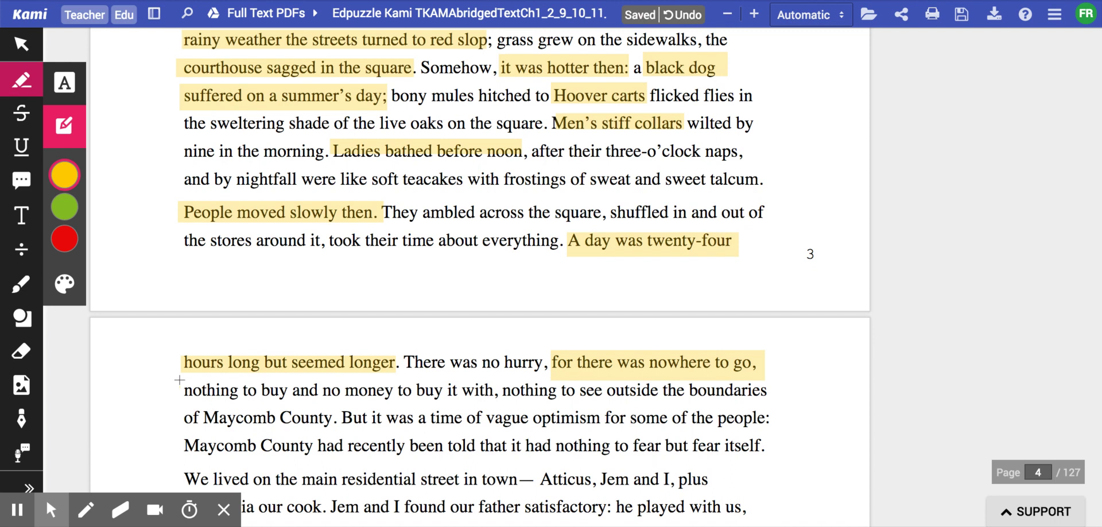
{"action": "mouse_move", "coordinate": [180, 380]}
{"action": "left_mouse_down"}
{"action": "mouse_move", "coordinate": [498, 384]}
{"action": "mouse_move", "coordinate": [549, 362]}
{"action": "mouse_move", "coordinate": [597, 391]}
{"action": "mouse_move", "coordinate": [664, 390]}
{"action": "left_mouse_up"}
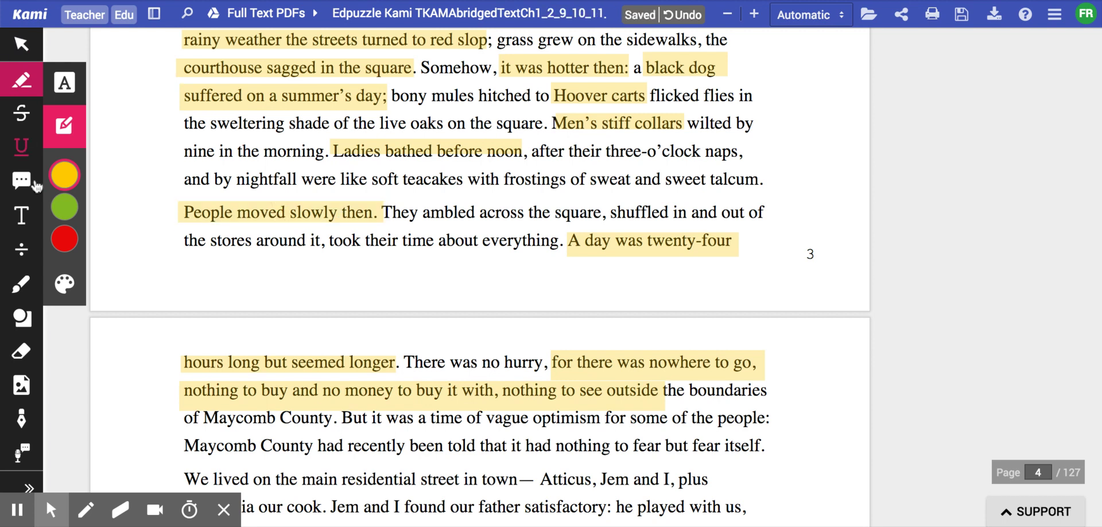
- Add a purple margin note reading "Detailed description of Maycomb." on three lines beside the Hoover carts line
{"action": "left_click", "coordinate": [22, 216]}
{"action": "left_click", "coordinate": [773, 89]}
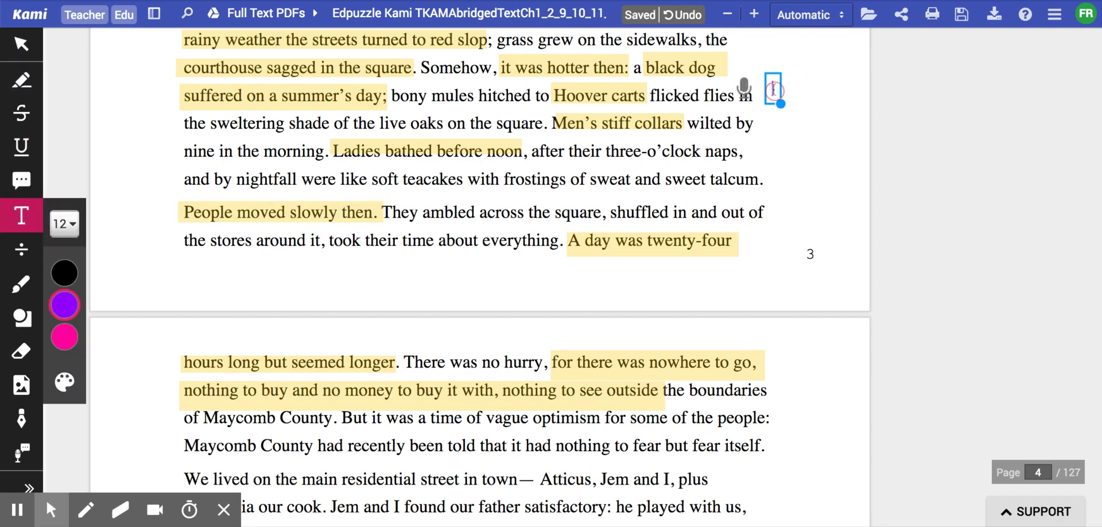
{"action": "type", "text": "Detailed"}
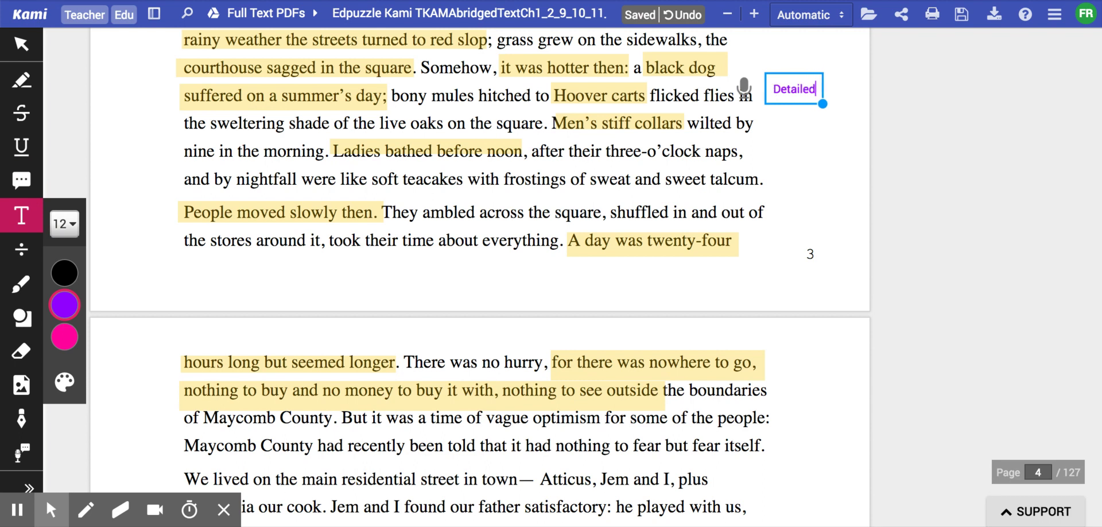
{"action": "key", "text": "Return"}
{"action": "type", "text": "de"}
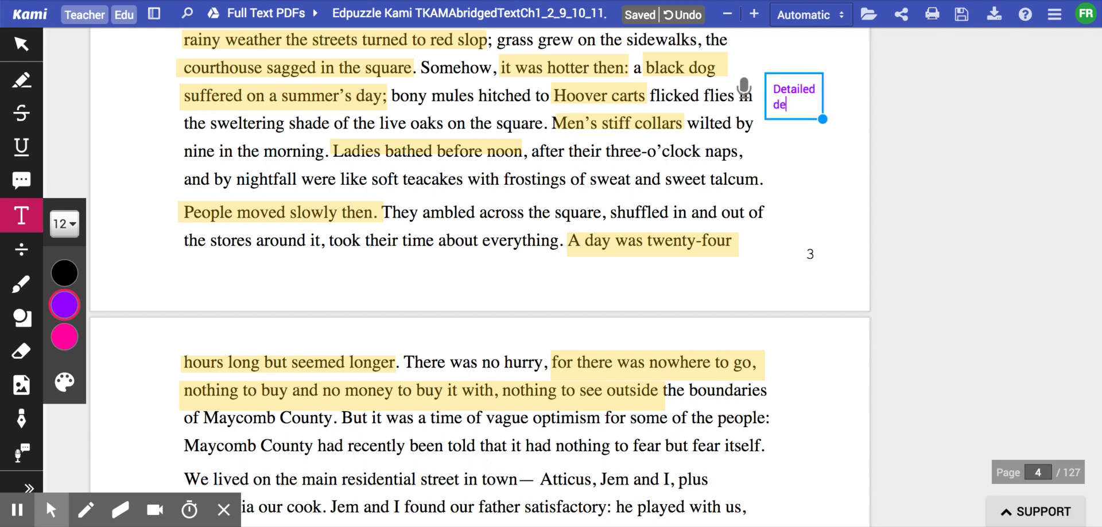
{"action": "type", "text": "scription"}
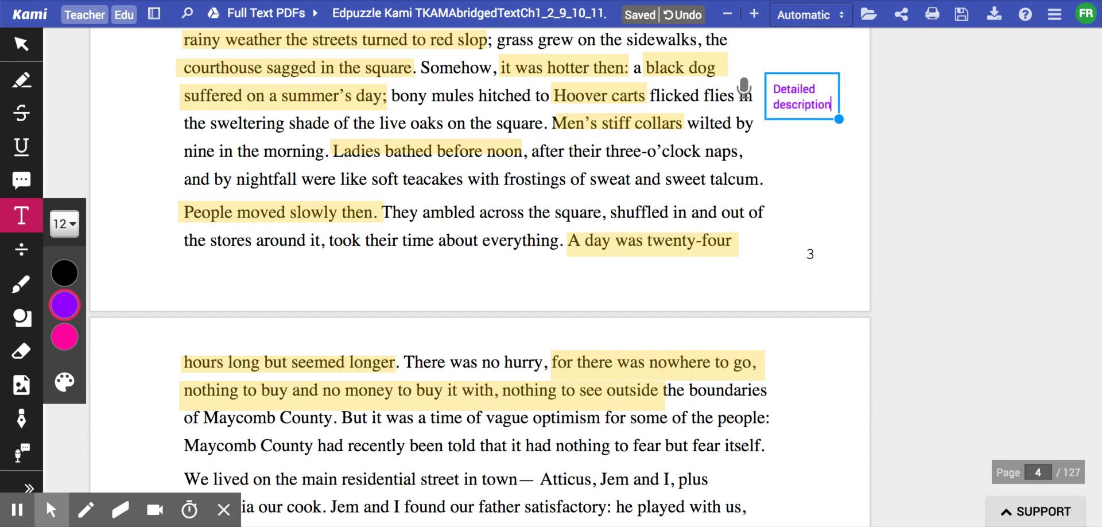
{"action": "key", "text": "Return"}
{"action": "type", "text": "of Maycomb."}
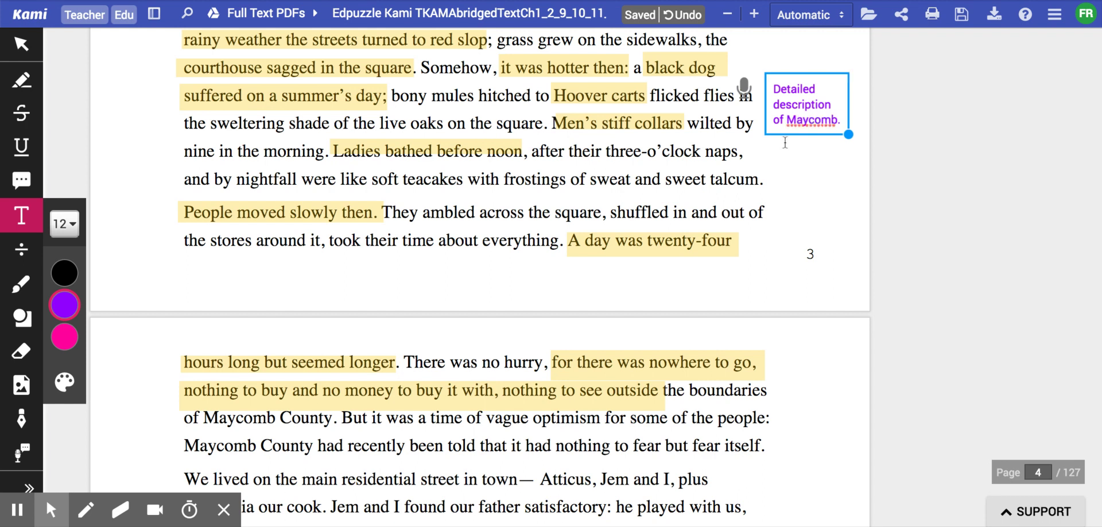
- Add a second margin note below the Maycomb description note reading "Old town", "Gets very", "hot in summer" on separate lines
{"action": "left_click", "coordinate": [783, 174]}
{"action": "left_click", "coordinate": [783, 174]}
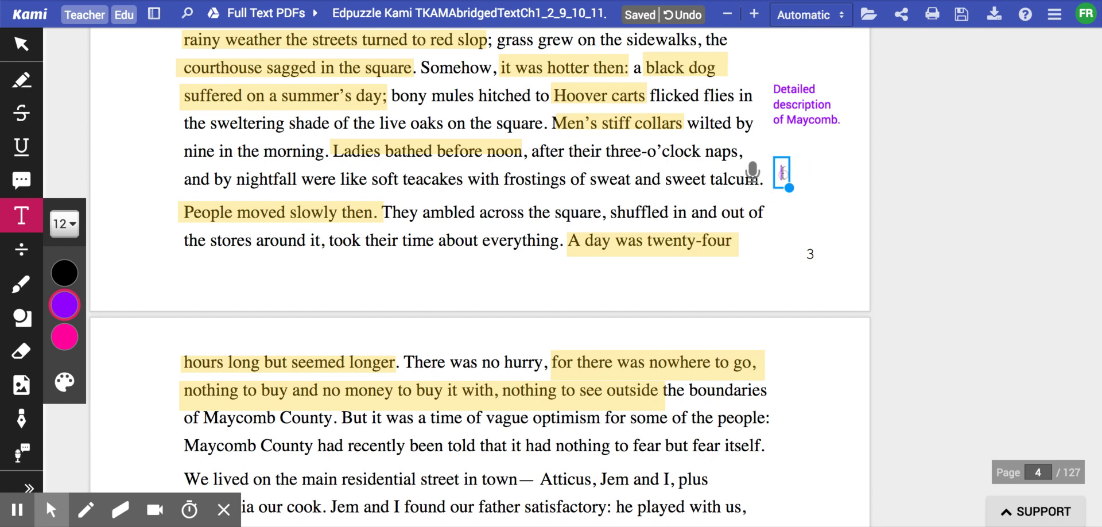
{"action": "type", "text": "Old town"}
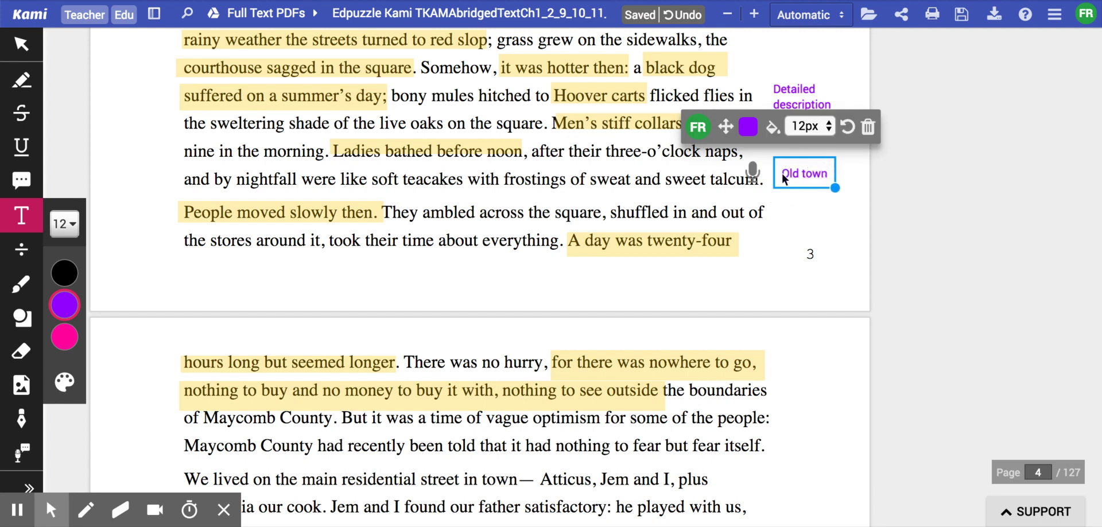
{"action": "key", "text": "Return"}
{"action": "type", "text": "Gets very"}
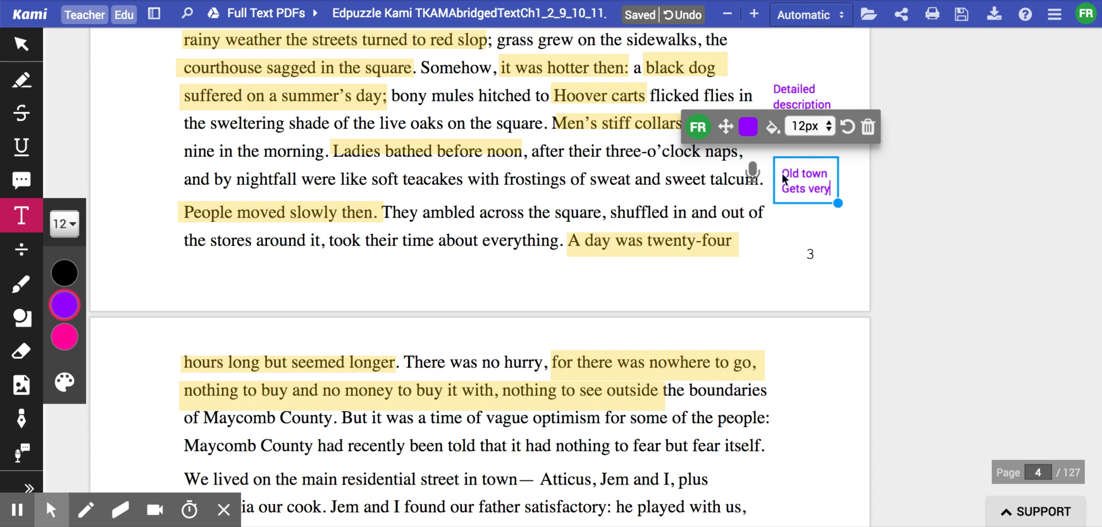
{"action": "key", "text": "Return"}
{"action": "type", "text": "hot in summer"}
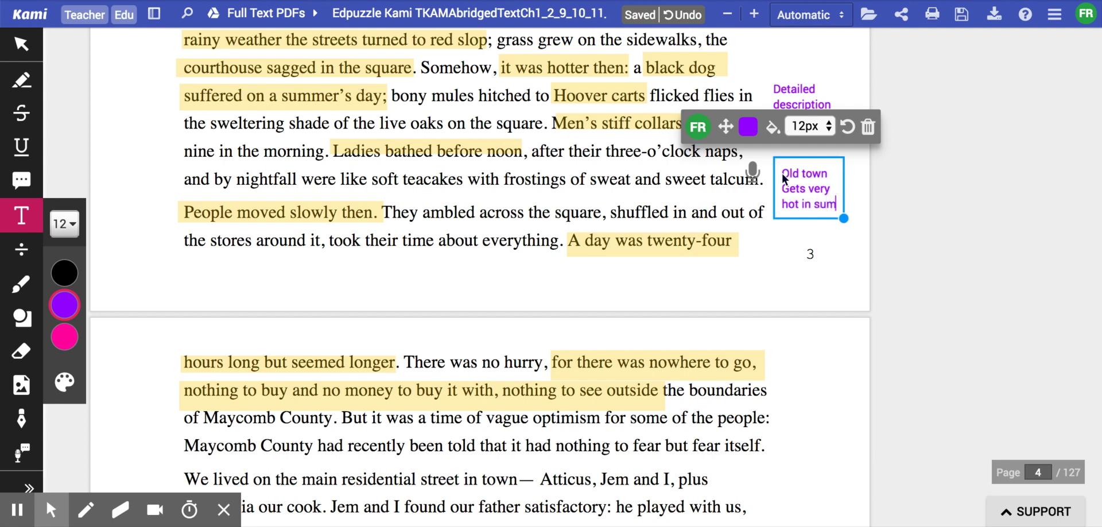
- Add a margin note reading "Poor town during the Great Depression" beside the first lines of the following page
{"action": "left_click", "coordinate": [775, 357]}
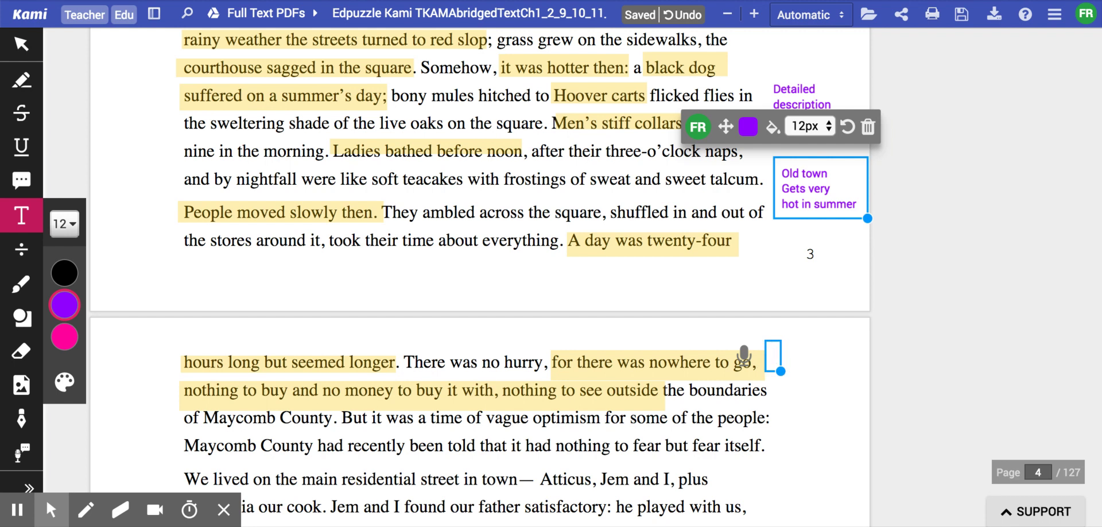
{"action": "type", "text": "Poor town du"}
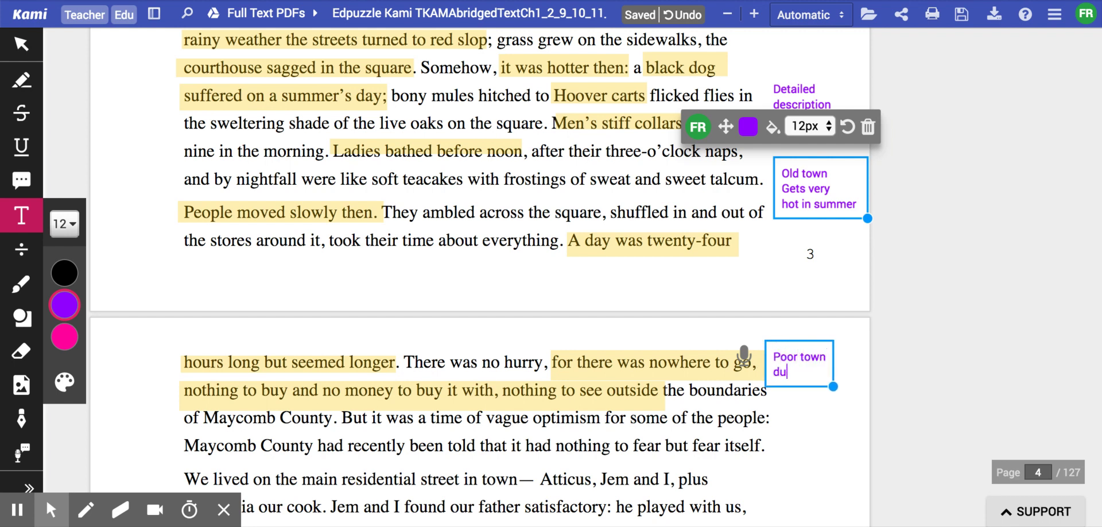
{"action": "type", "text": "ring the Gre"}
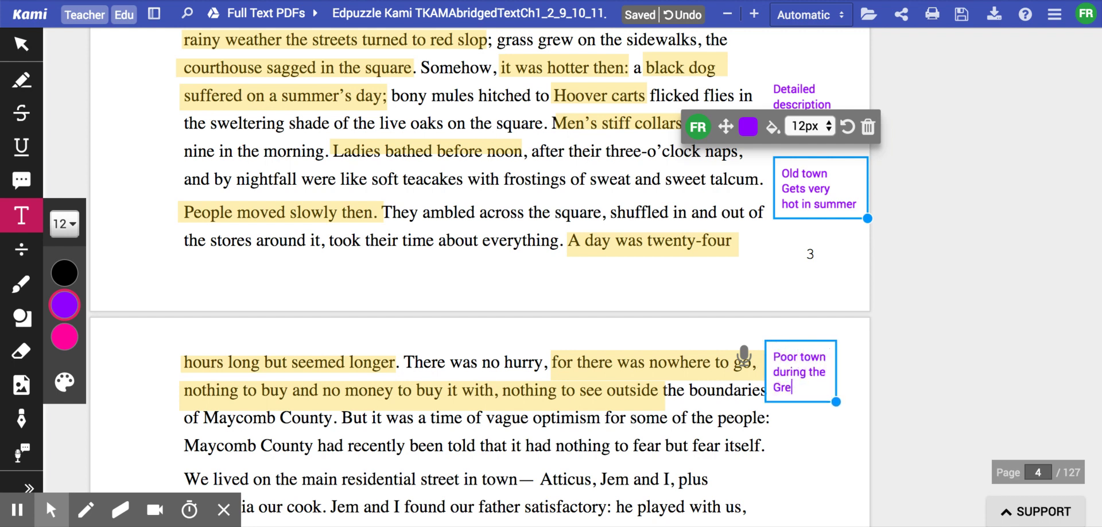
{"action": "type", "text": "at Depression"}
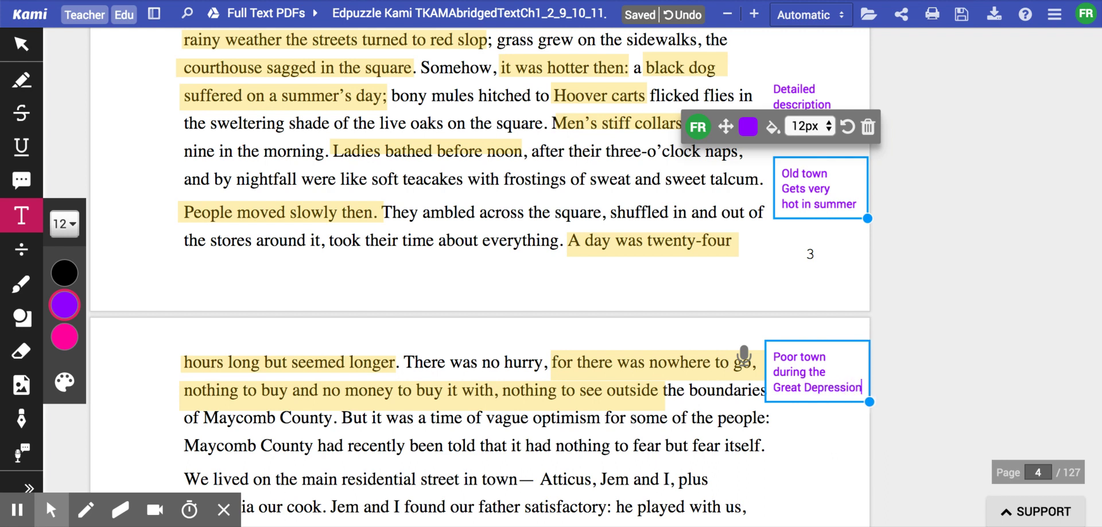
- Highlight "it had nothing to fear but fear itself." in yellow at the end of the page's first paragraph
{"action": "scroll", "coordinate": [479, 276], "scroll_direction": "down", "scroll_amount": 2}
{"action": "scroll", "coordinate": [550, 328], "scroll_direction": "down", "scroll_amount": 5}
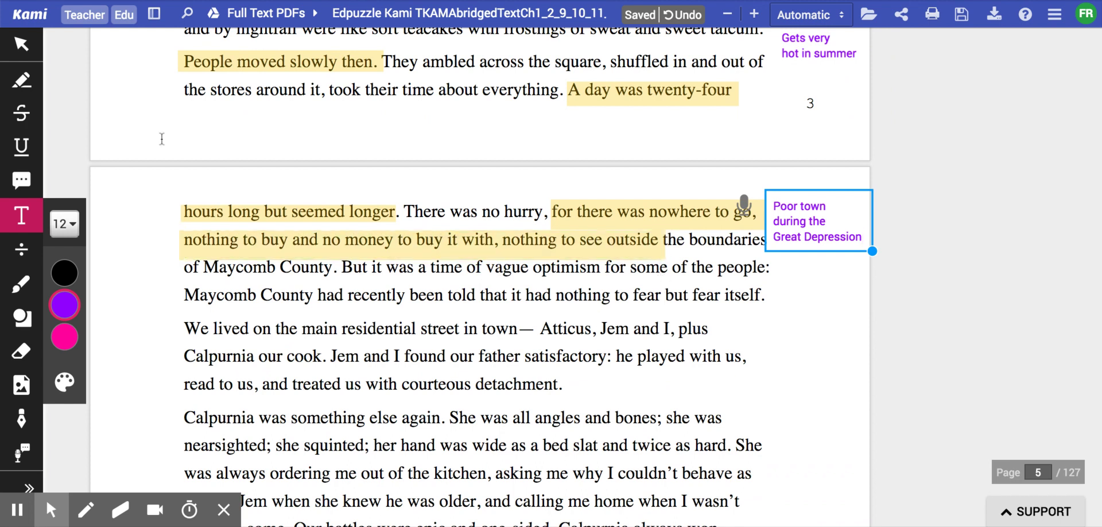
{"action": "left_click", "coordinate": [28, 82]}
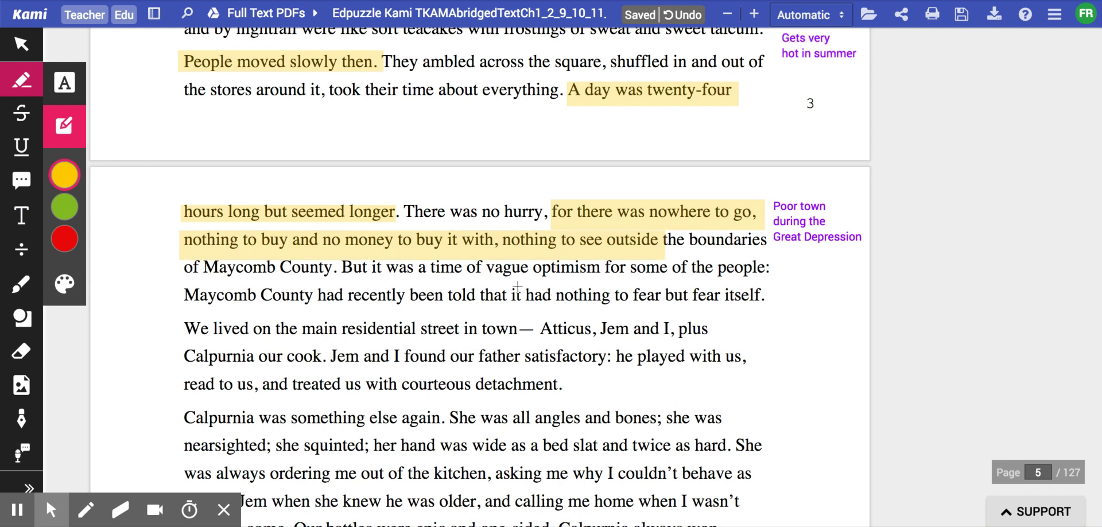
{"action": "left_click_drag", "start_coordinate": [510, 295], "coordinate": [772, 296]}
{"action": "left_click_drag", "start_coordinate": [511, 290], "coordinate": [512, 291]}
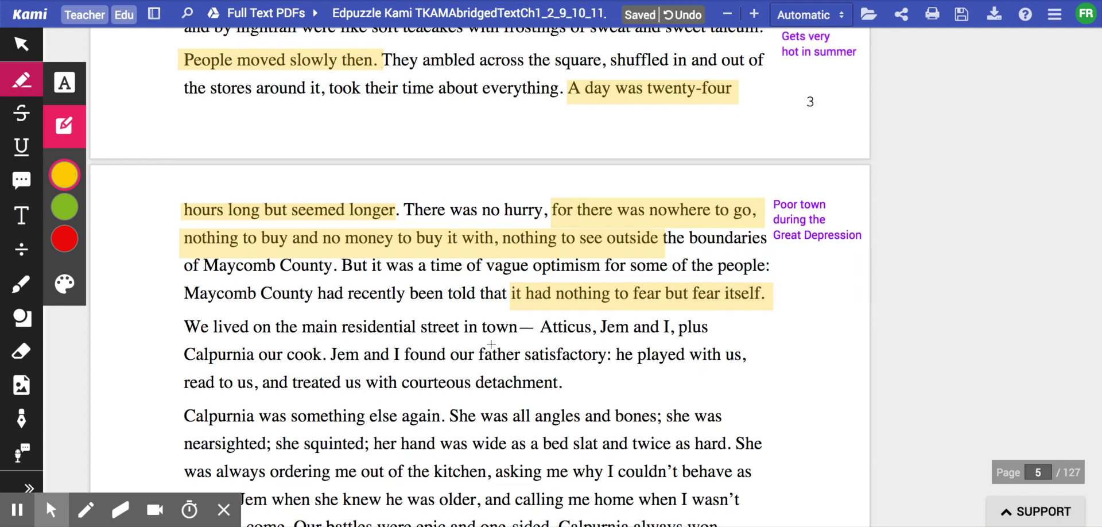
- Highlight "main residential street in" and "Calpurnia our cook." in yellow in the paragraph starting "We lived on"
{"action": "scroll", "coordinate": [491, 343], "scroll_direction": "down", "scroll_amount": 3}
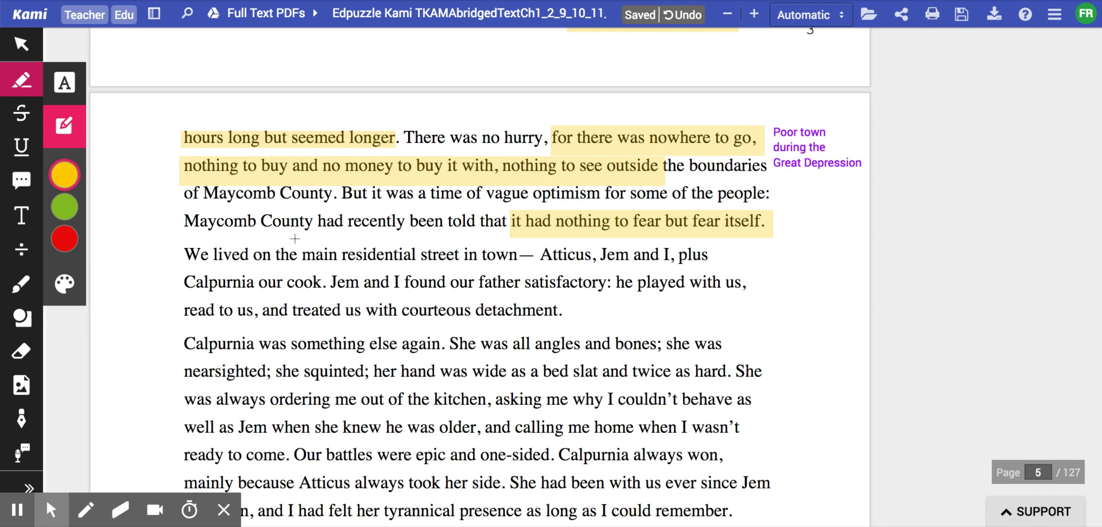
{"action": "left_click_drag", "start_coordinate": [293, 238], "coordinate": [478, 266]}
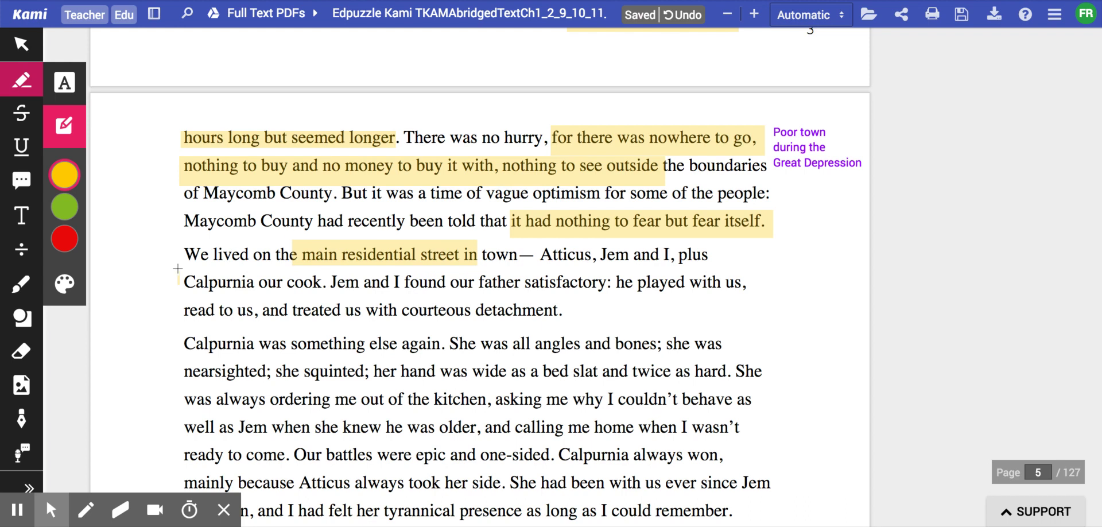
{"action": "left_click_drag", "start_coordinate": [177, 269], "coordinate": [330, 286]}
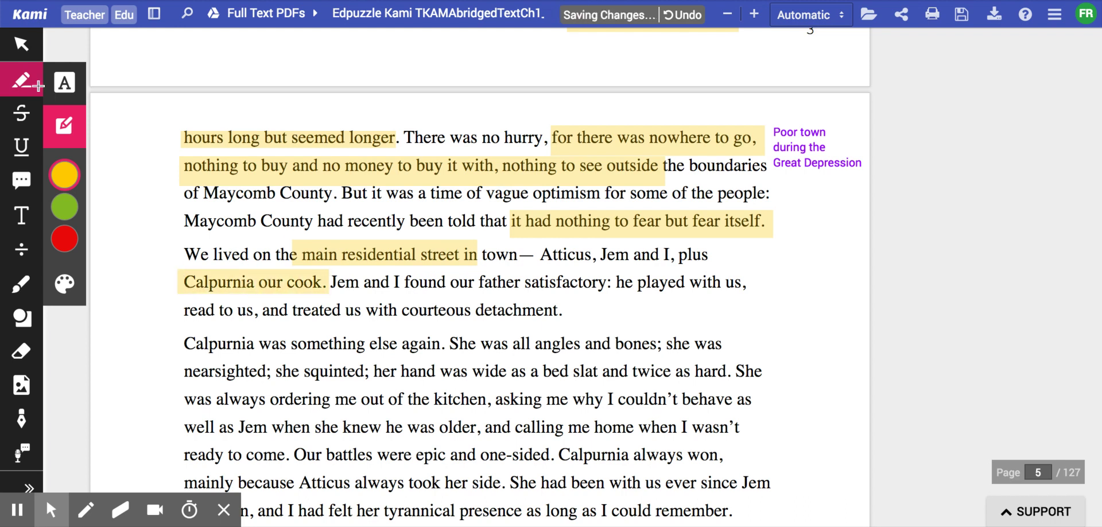
- Add a margin note beside the "We lived on" paragraph listing "Finch's:", "Atticus", "Jem", "Narrator" and "(white family)" on separate lines
{"action": "left_click", "coordinate": [23, 216]}
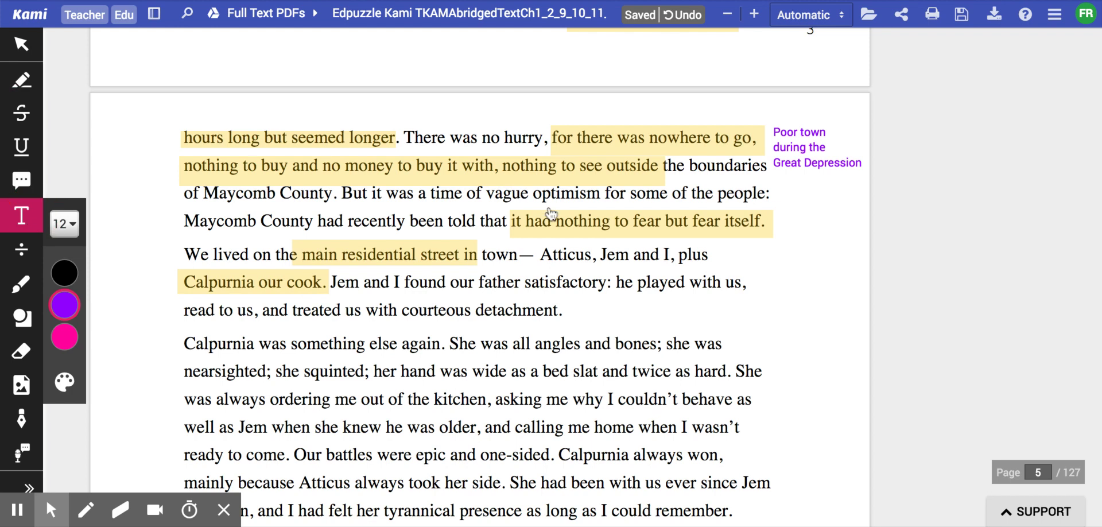
{"action": "left_click", "coordinate": [769, 254]}
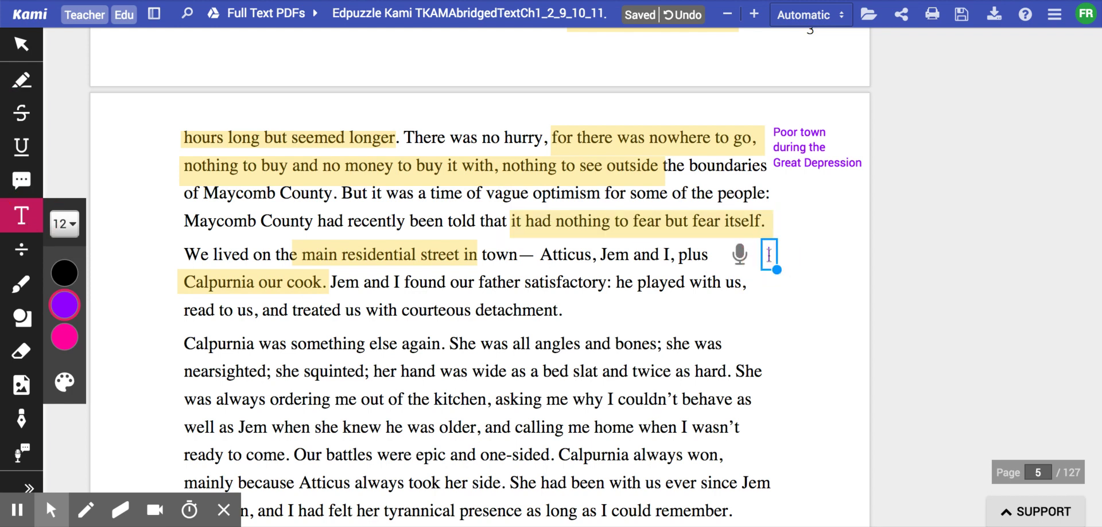
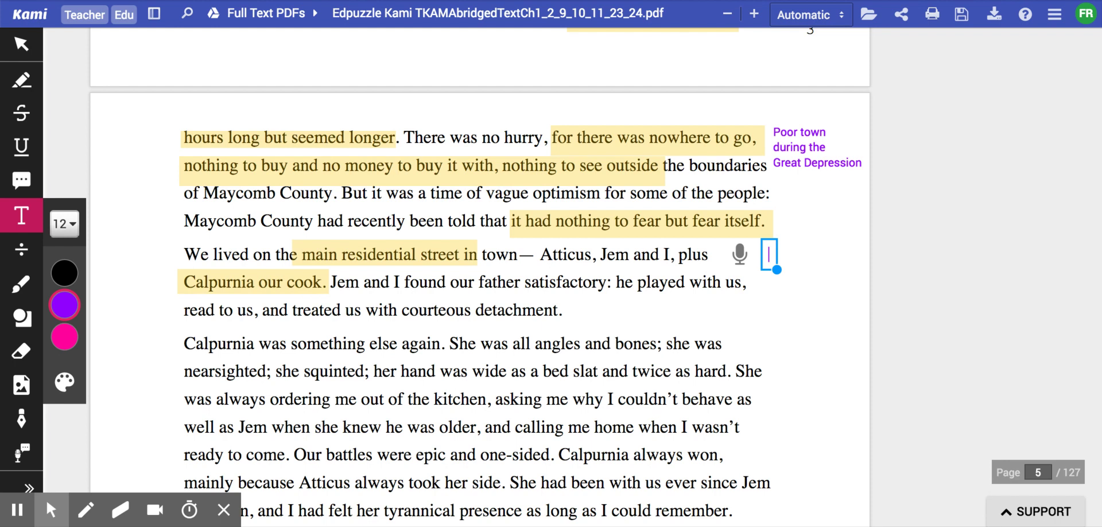
{"action": "type", "text": "Fin"}
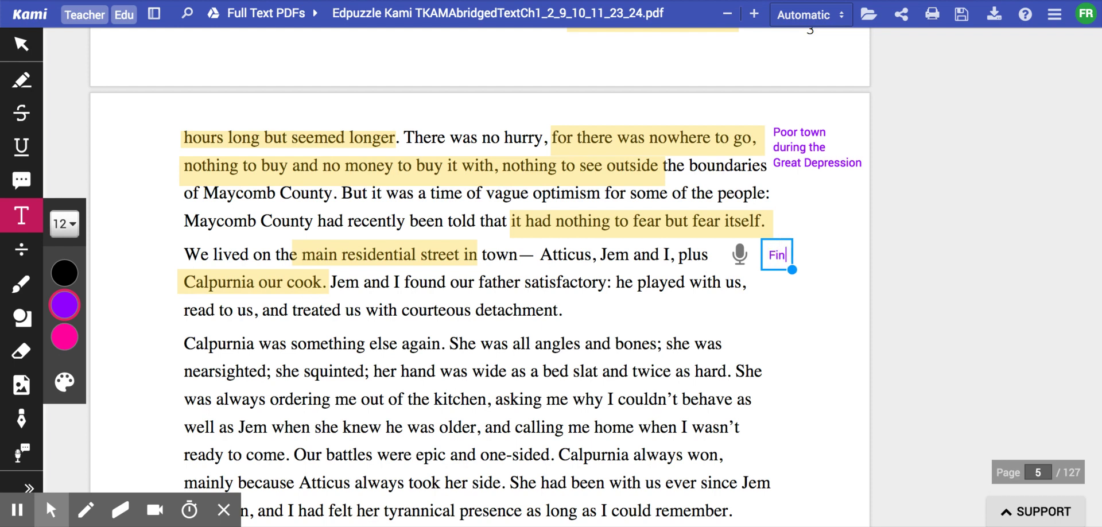
{"action": "type", "text": "ch's:"}
{"action": "key", "text": "Return"}
{"action": "type", "text": "A"}
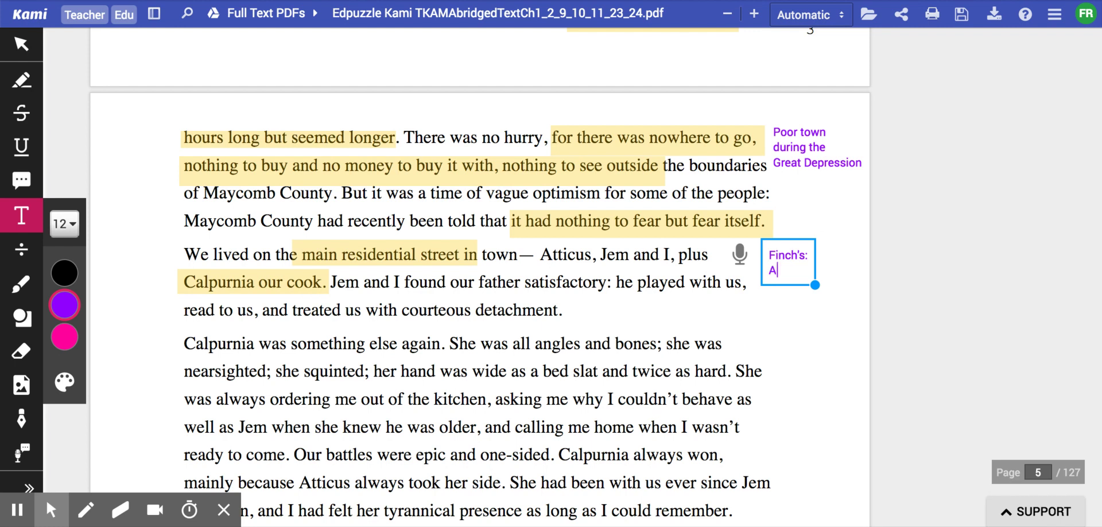
{"action": "type", "text": "tticus"}
{"action": "key", "text": "Return"}
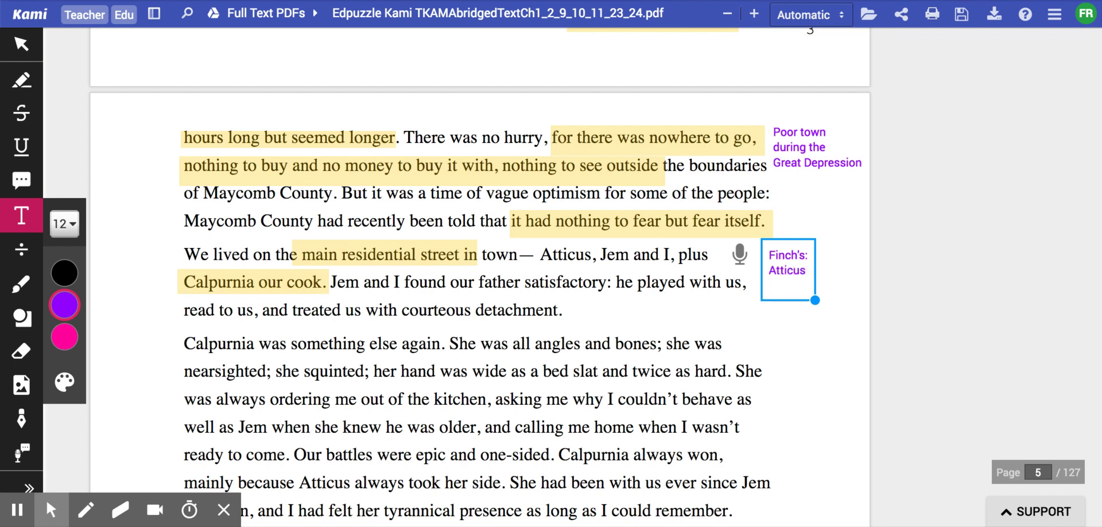
{"action": "type", "text": "Jem"}
{"action": "key", "text": "Return"}
{"action": "type", "text": "Narrat"}
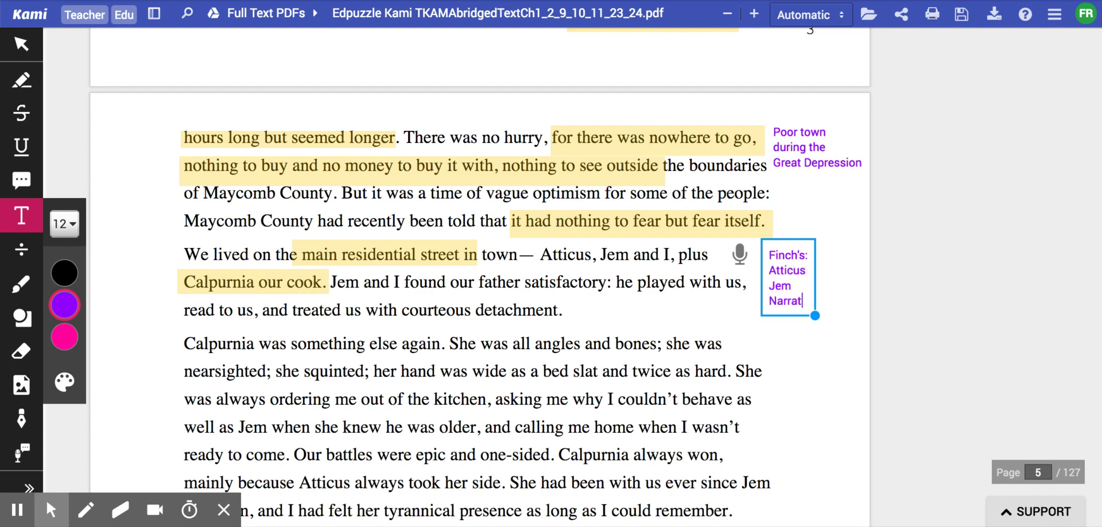
{"action": "type", "text": "or"}
{"action": "key", "text": "Return"}
{"action": "type", "text": "("}
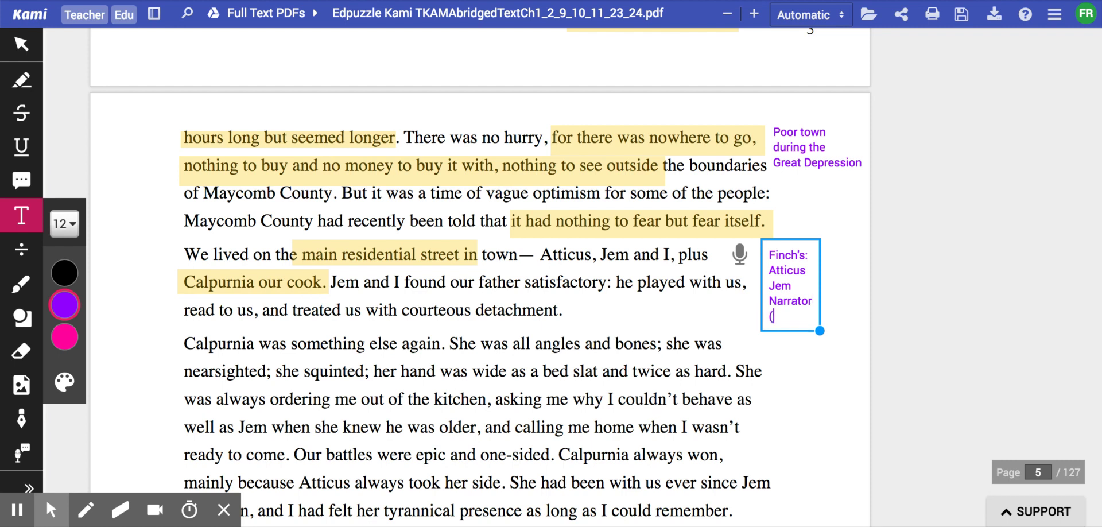
{"action": "type", "text": "white famil"}
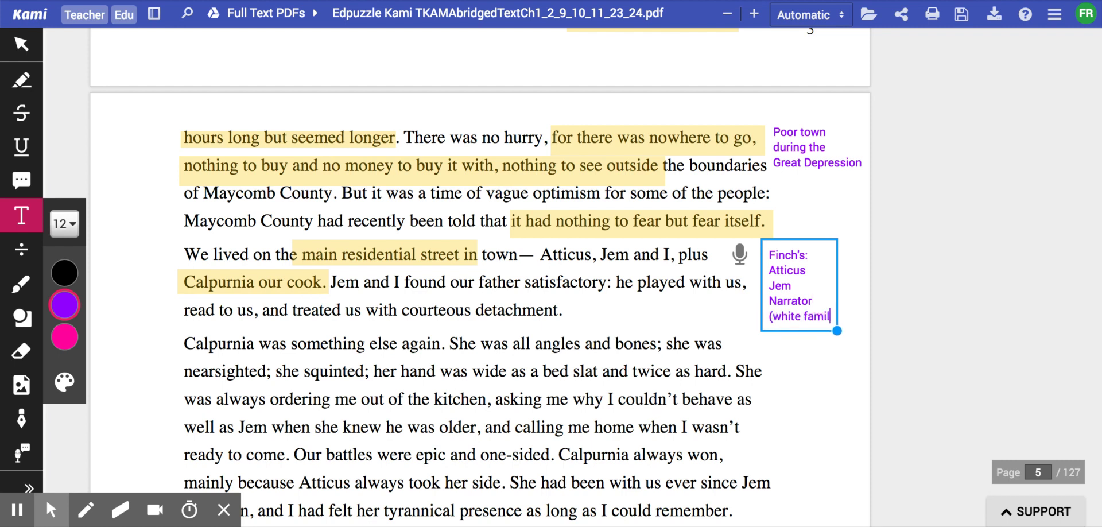
{"action": "type", "text": "y)"}
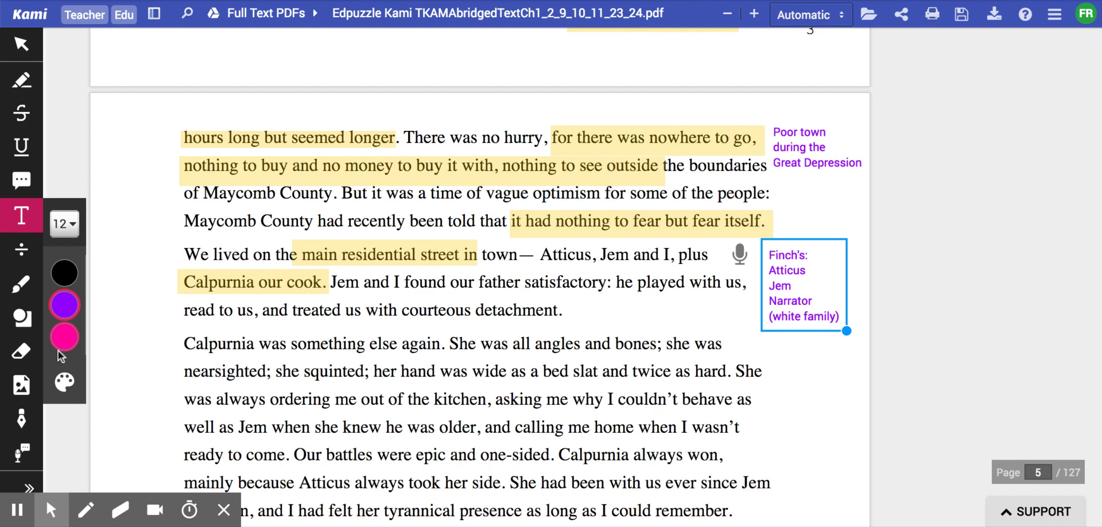
{"action": "mouse_move", "coordinate": [64, 337]}
{"action": "left_click", "coordinate": [116, 270]}
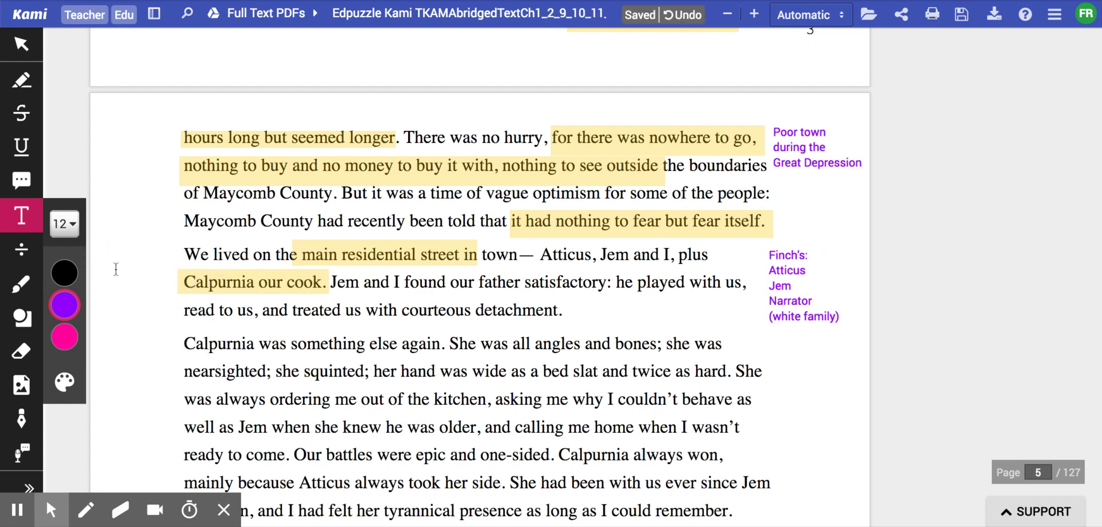
- Add a margin note reading "black cook" beside the highlighted phrase "Calpurnia our cook."
{"action": "left_click", "coordinate": [111, 270]}
{"action": "type", "text": "bkcj="}
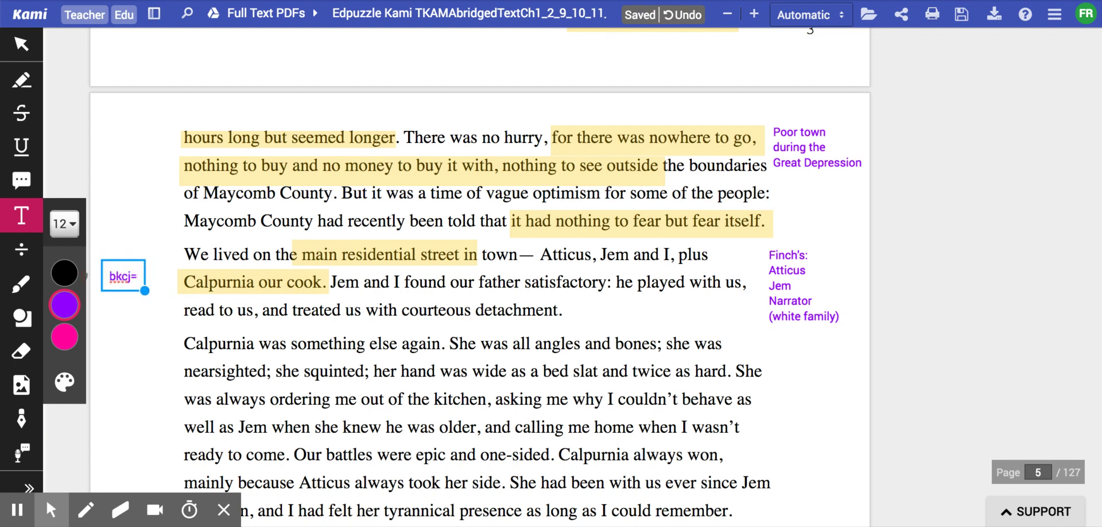
{"action": "key", "text": "BackSpace"}
{"action": "key", "text": "BackSpace"}
{"action": "key", "text": "BackSpace"}
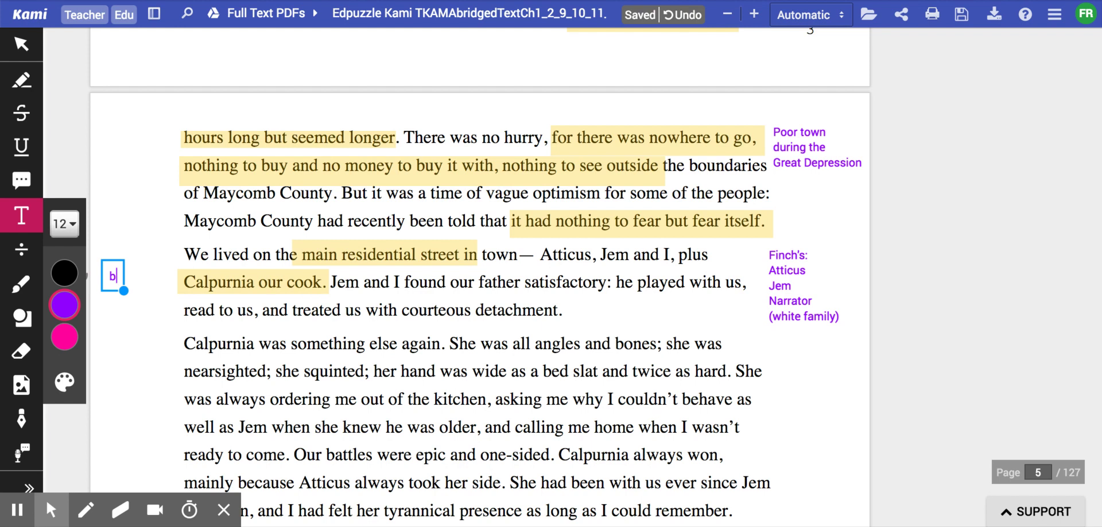
{"action": "type", "text": "lack cook"}
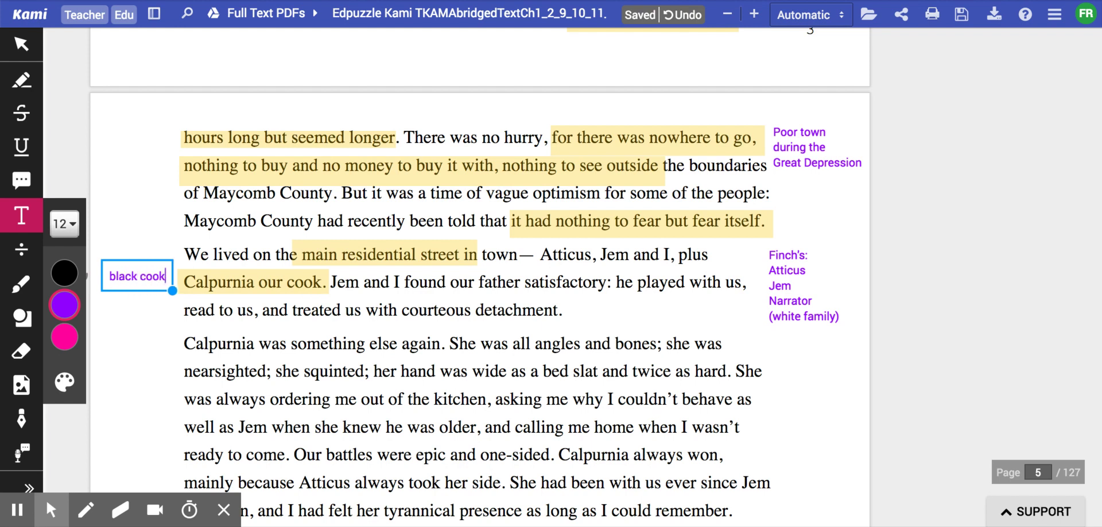
- Highlight "Calpurnia was something else again" and "twice as hard" in yellow in the paragraph describing Calpurnia
{"action": "scroll", "coordinate": [362, 329], "scroll_direction": "down", "scroll_amount": 1}
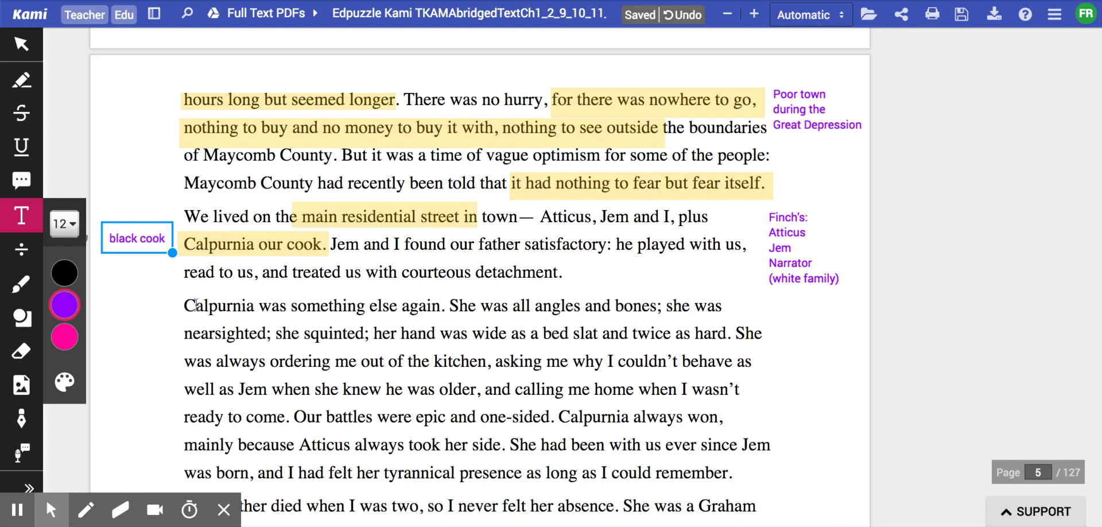
{"action": "left_click_drag", "start_coordinate": [185, 306], "coordinate": [376, 309]}
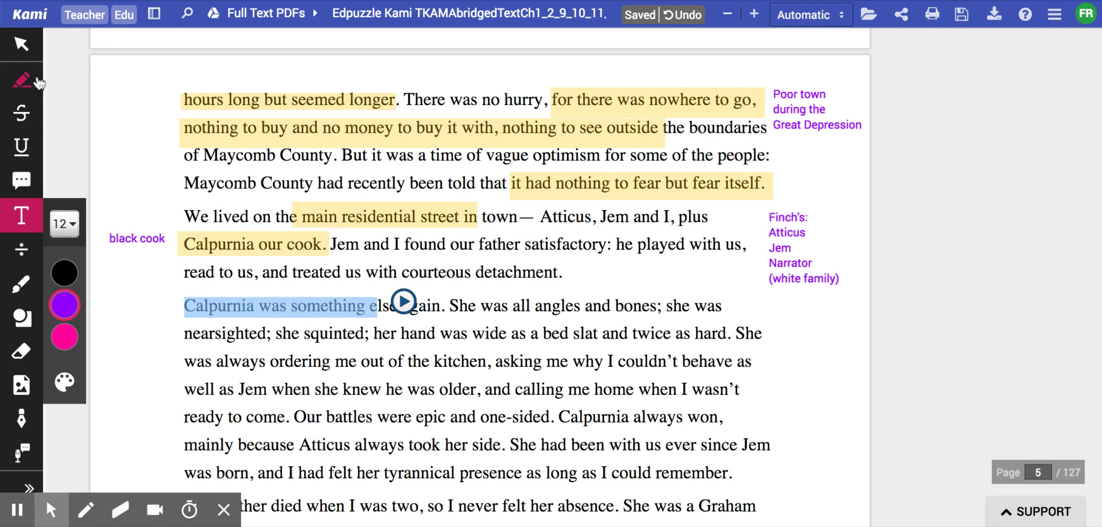
{"action": "left_click", "coordinate": [21, 80]}
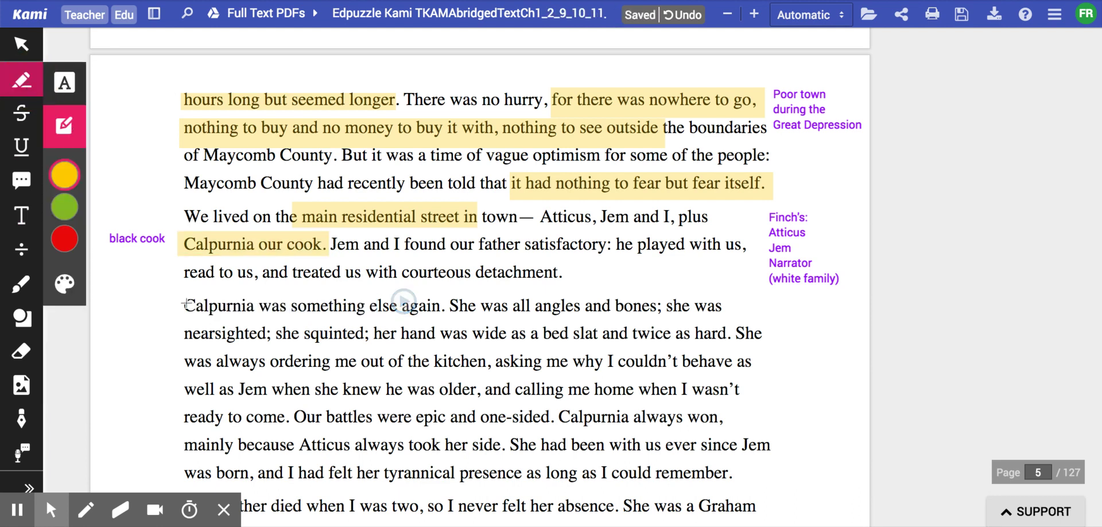
{"action": "mouse_move", "coordinate": [185, 293]}
{"action": "left_mouse_down"}
{"action": "mouse_move", "coordinate": [209, 306]}
{"action": "mouse_move", "coordinate": [445, 305]}
{"action": "left_mouse_up"}
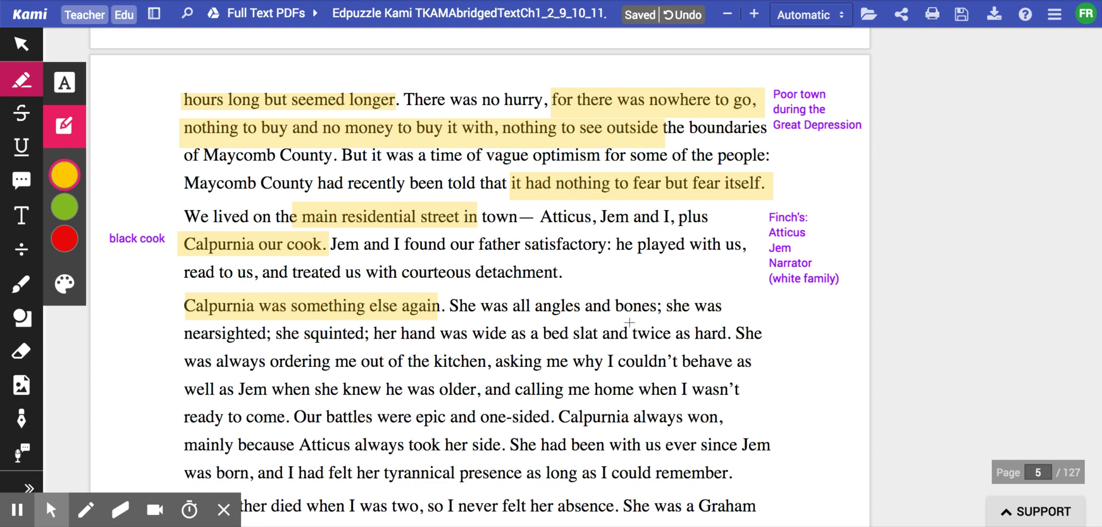
{"action": "left_click_drag", "start_coordinate": [630, 325], "coordinate": [725, 330]}
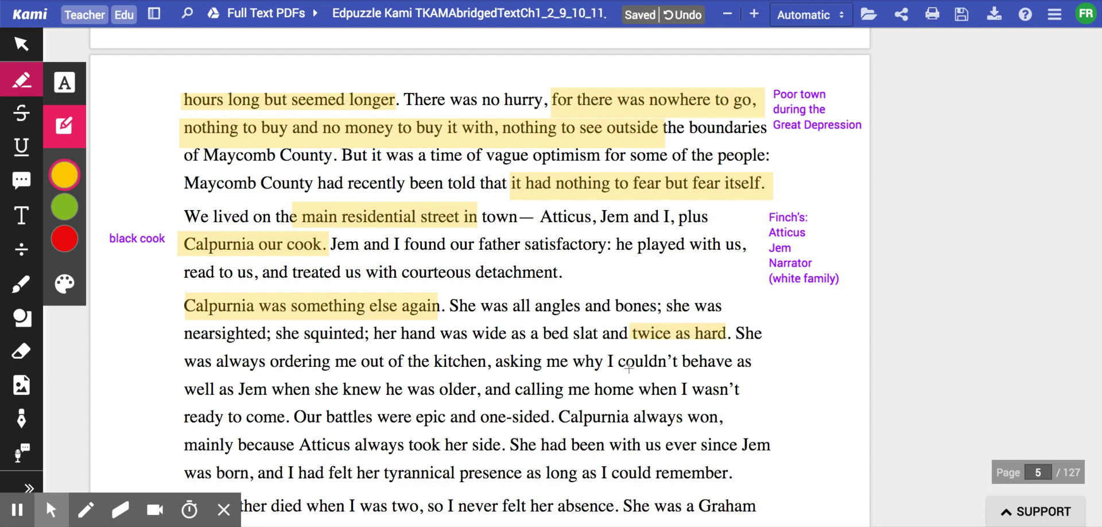
- Highlight "Our battles were epic and one-sided. Calpurnia always won," and "Atticus always took her side." in yellow in the Calpurnia paragraph
{"action": "scroll", "coordinate": [629, 368], "scroll_direction": "down", "scroll_amount": 1}
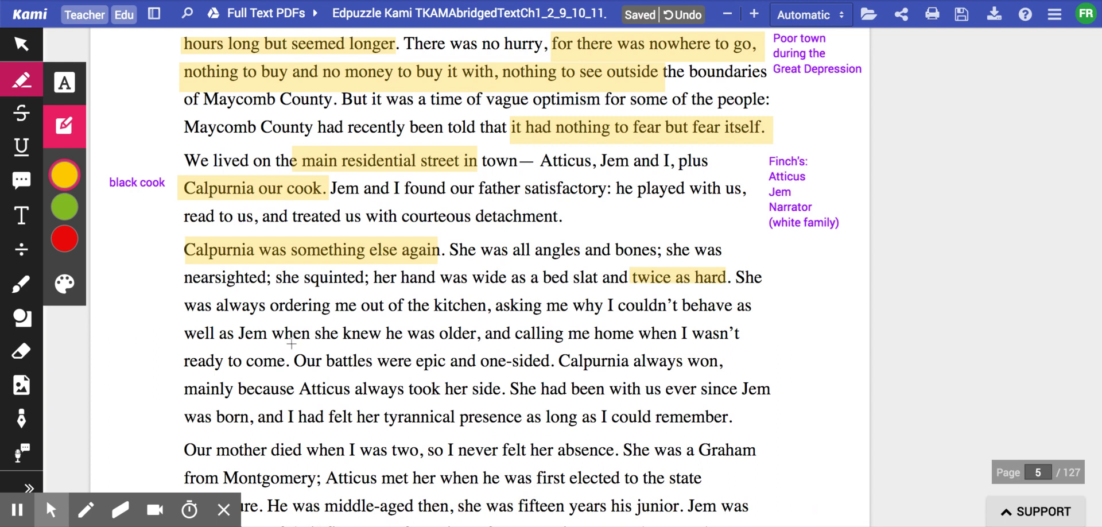
{"action": "mouse_move", "coordinate": [293, 348]}
{"action": "left_mouse_down"}
{"action": "mouse_move", "coordinate": [417, 362]}
{"action": "mouse_move", "coordinate": [729, 362]}
{"action": "left_mouse_up"}
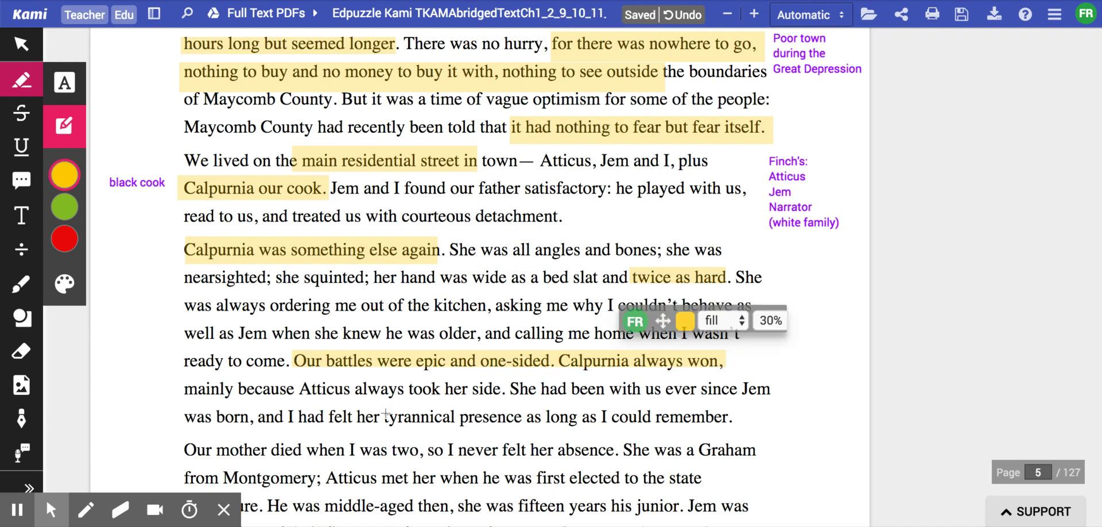
{"action": "scroll", "coordinate": [274, 376], "scroll_direction": "down", "scroll_amount": 1}
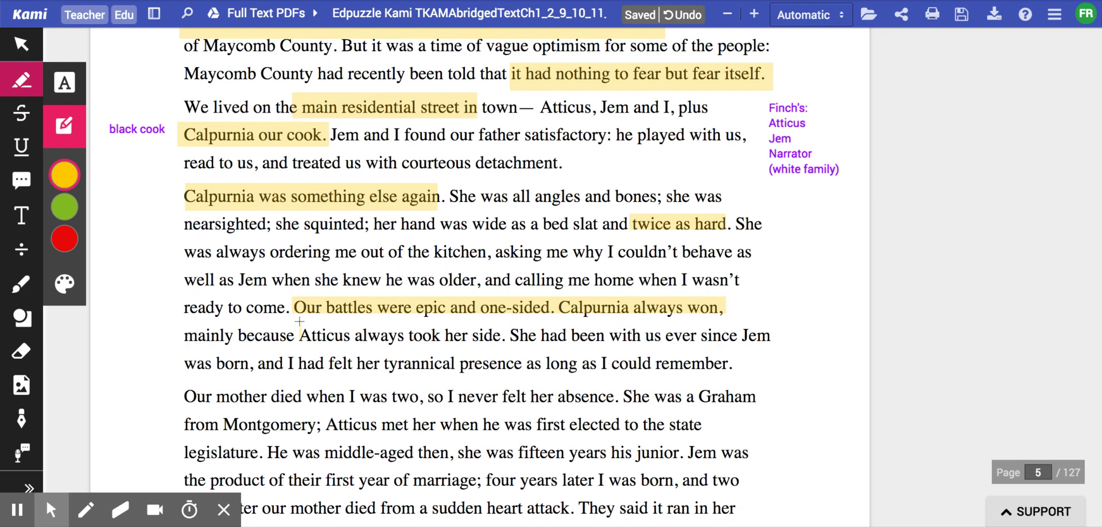
{"action": "left_click_drag", "start_coordinate": [300, 336], "coordinate": [521, 335]}
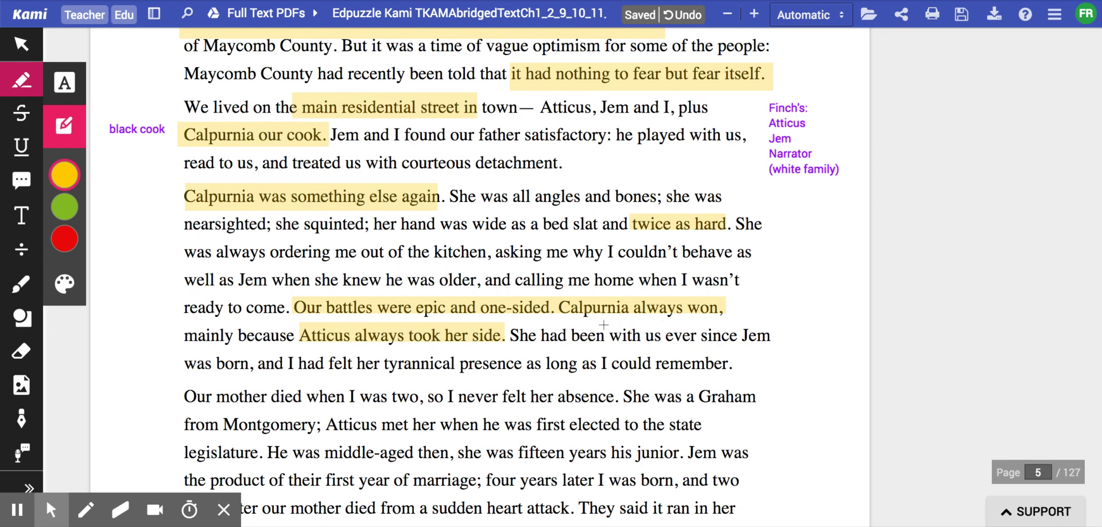
- Highlight "been with us ever since Jem was born", "felt her tyrannical presence" and "Our mother died when I was two," in yellow
{"action": "left_click_drag", "start_coordinate": [566, 335], "coordinate": [784, 335]}
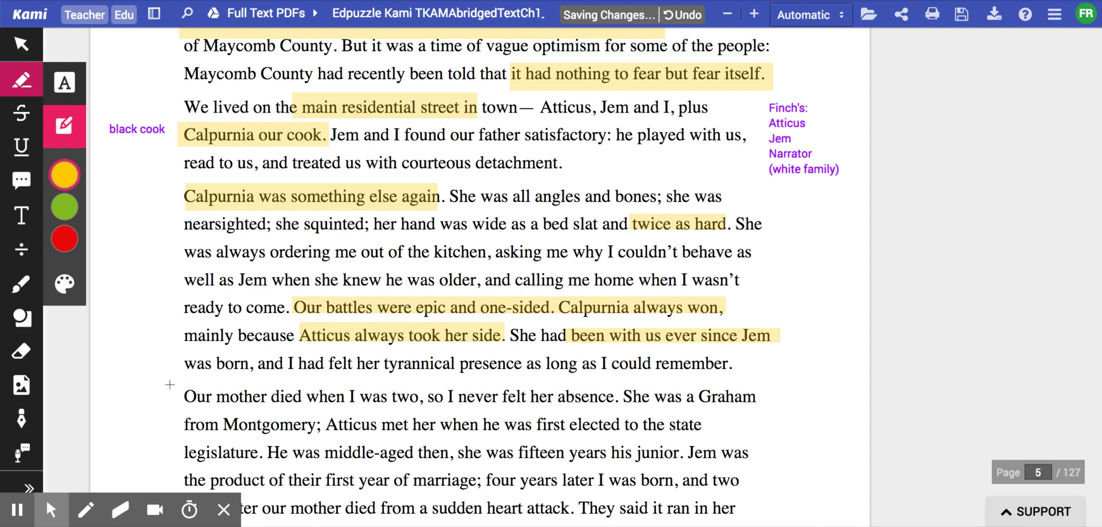
{"action": "left_click_drag", "start_coordinate": [184, 355], "coordinate": [249, 364]}
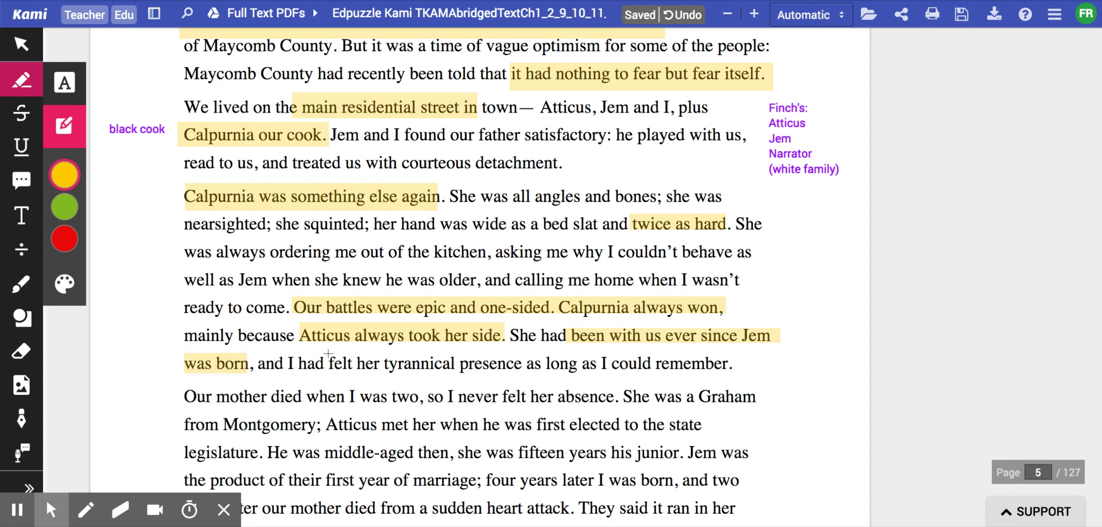
{"action": "left_click_drag", "start_coordinate": [329, 355], "coordinate": [526, 363]}
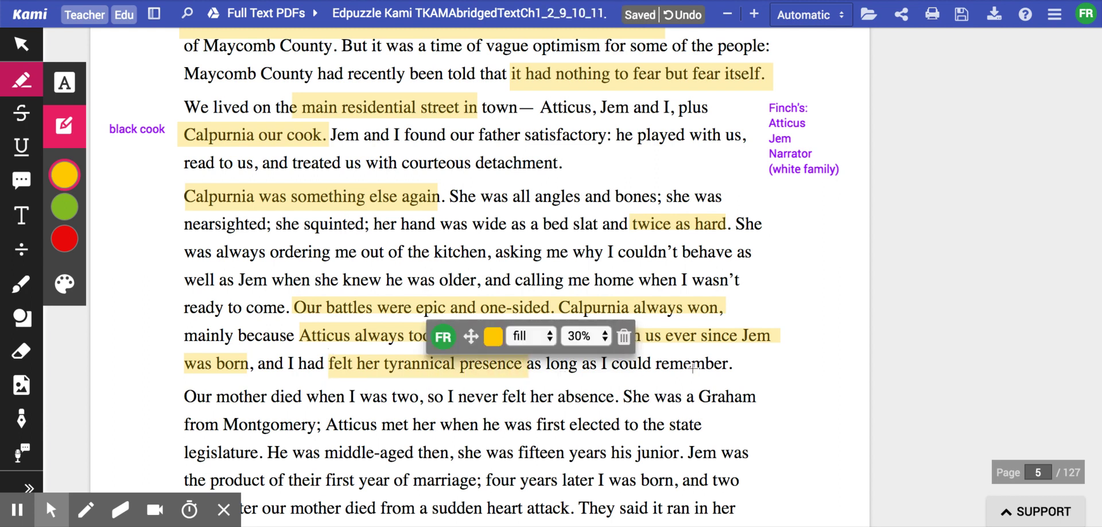
{"action": "scroll", "coordinate": [765, 364], "scroll_direction": "down", "scroll_amount": 2}
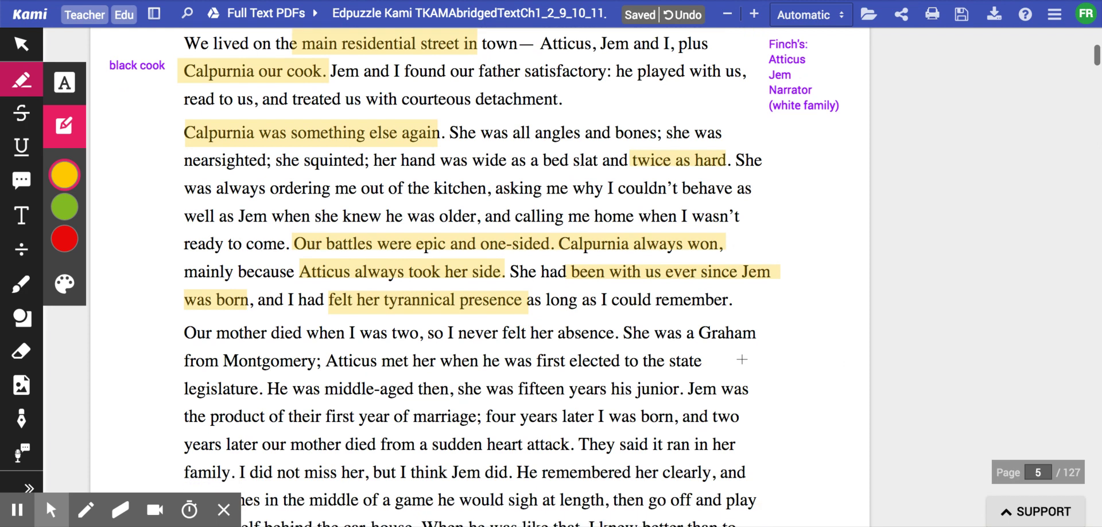
{"action": "left_click_drag", "start_coordinate": [183, 323], "coordinate": [443, 333]}
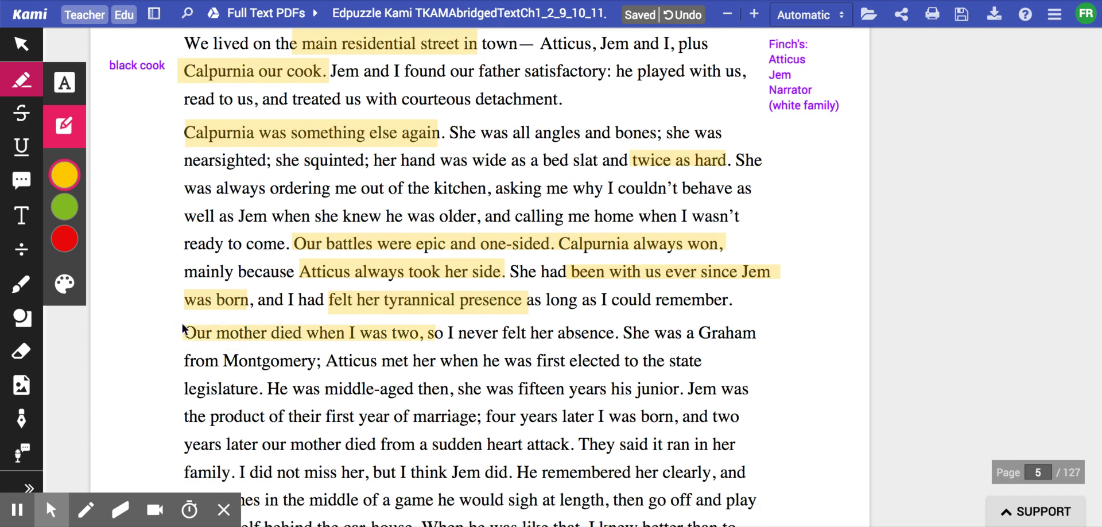
- Add a margin note beside the Calpurnia paragraph reading "Description of Cal." and, on a new line, "She sounds tough."
{"action": "left_click", "coordinate": [21, 215]}
{"action": "left_click", "coordinate": [112, 182]}
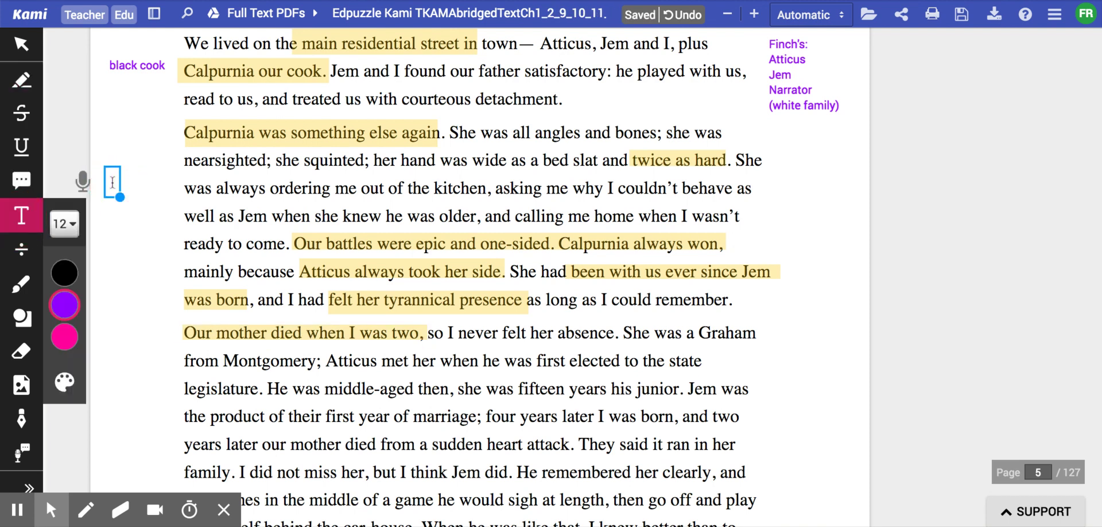
{"action": "type", "text": "Descri"}
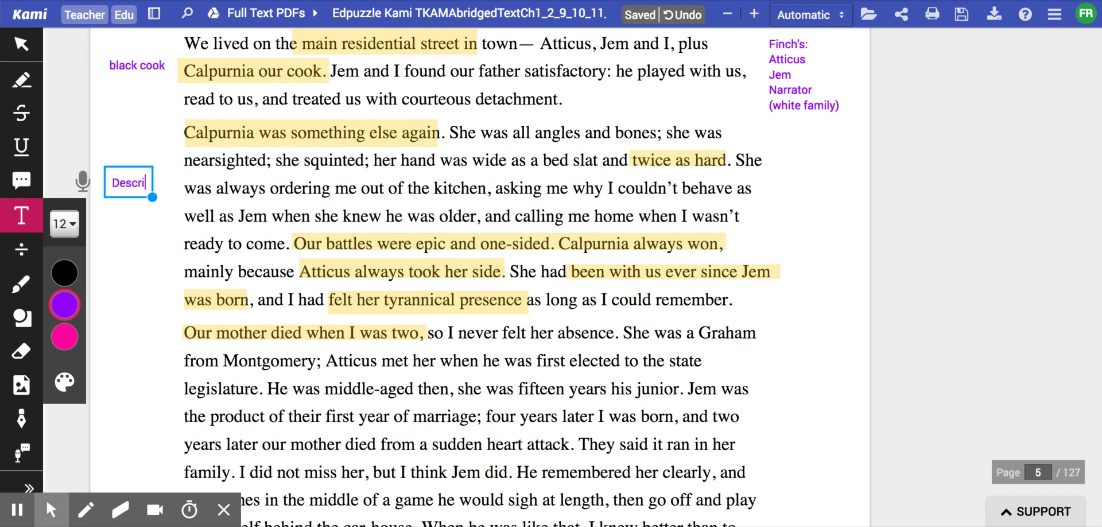
{"action": "type", "text": "ption of c"}
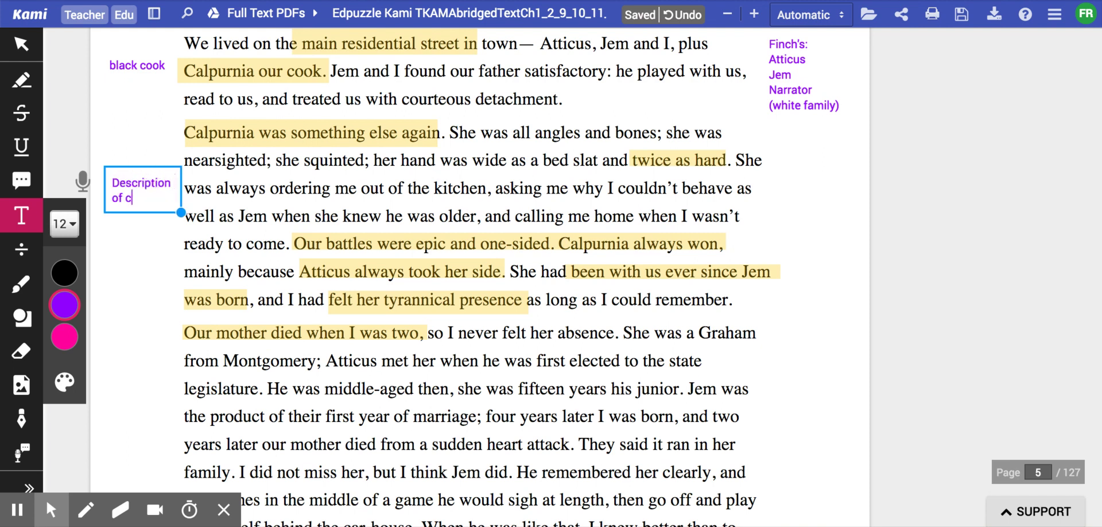
{"action": "type", "text": "a"}
{"action": "type", "text": "Ca"}
{"action": "key", "text": "Return"}
{"action": "type", "text": "Sh"}
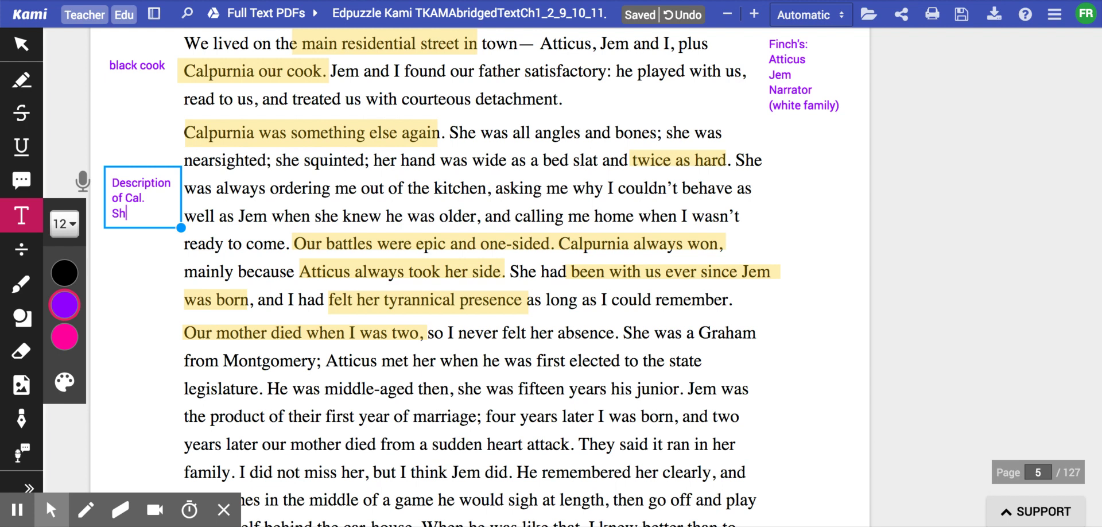
{"action": "type", "text": "e sounds "}
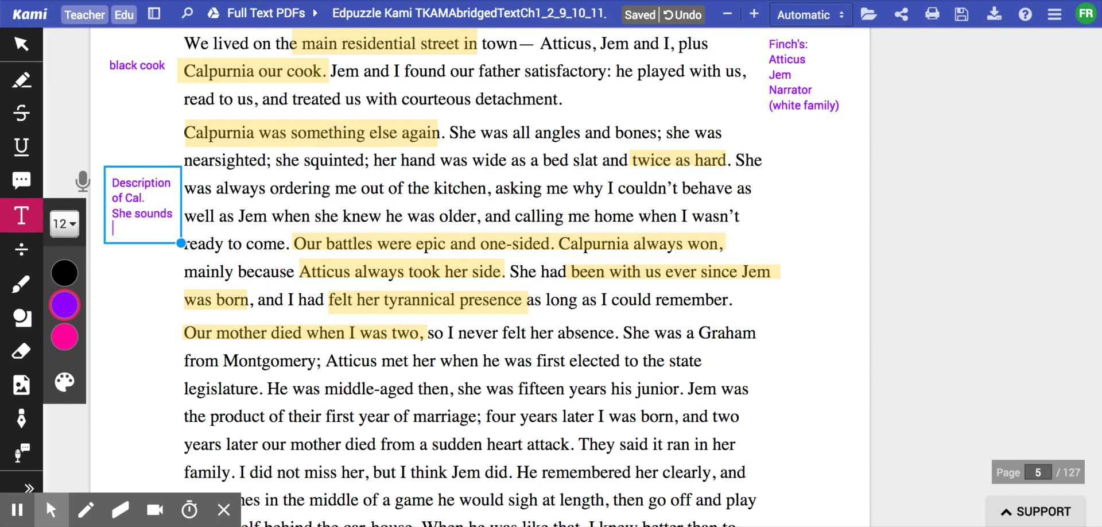
{"action": "type", "text": "tough."}
{"action": "key", "text": "Return"}
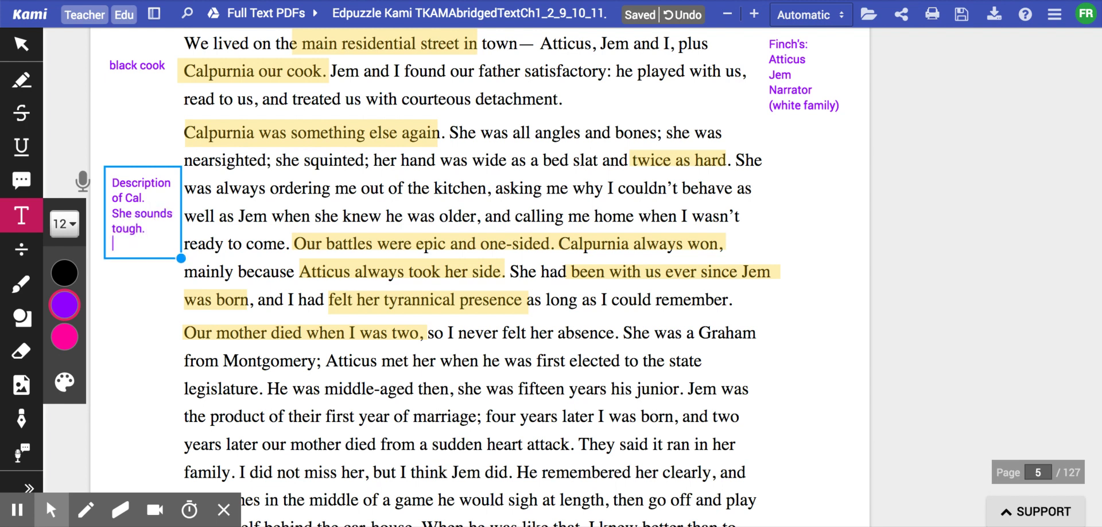
- Extend the Calpurnia margin note with a further line reading "Atticus takes her side."
{"action": "type", "text": "Attidu"}
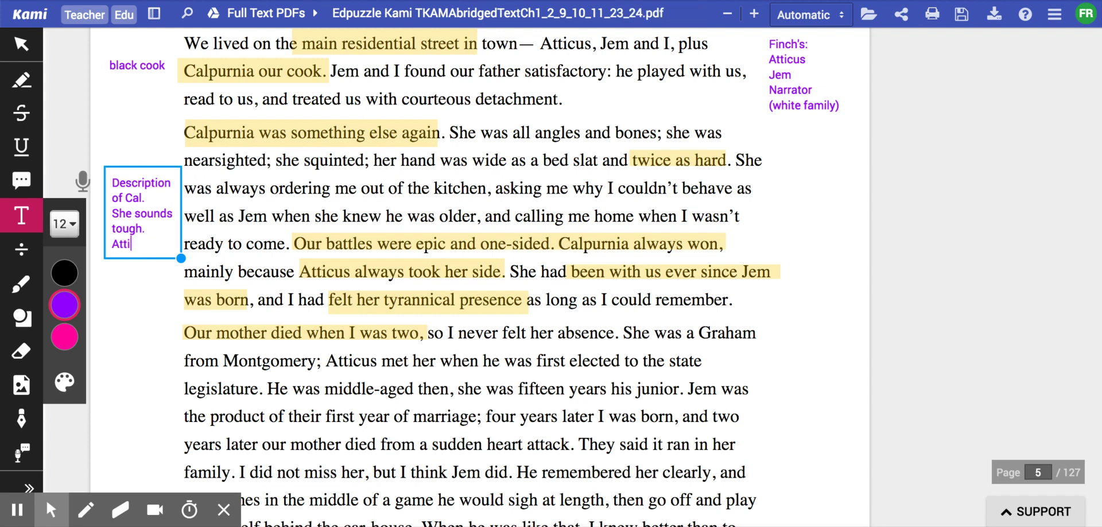
{"action": "key", "text": "BackSpace"}
{"action": "key", "text": "BackSpace"}
{"action": "key", "text": "BackSpace"}
{"action": "type", "text": "icus take"}
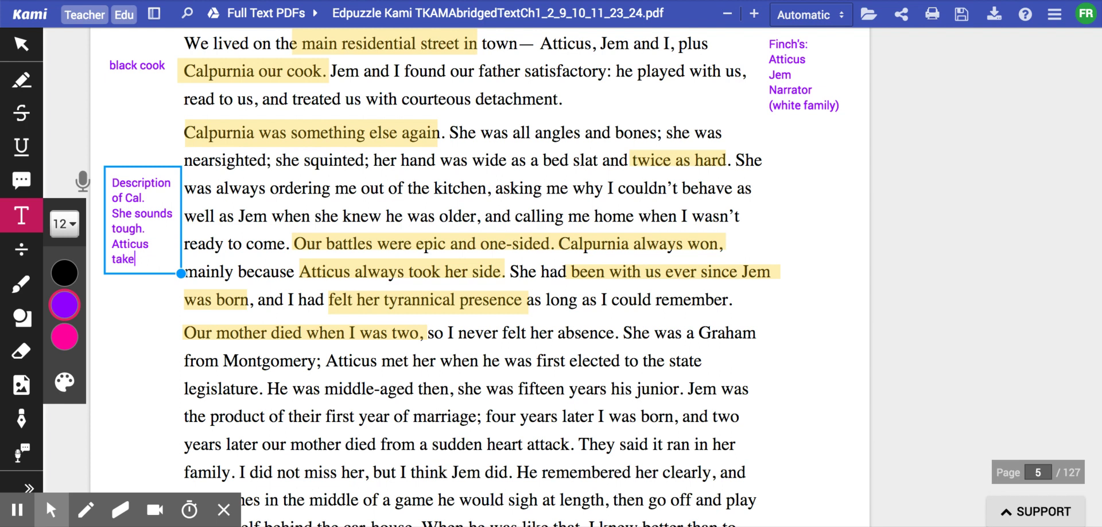
{"action": "type", "text": "s her side."}
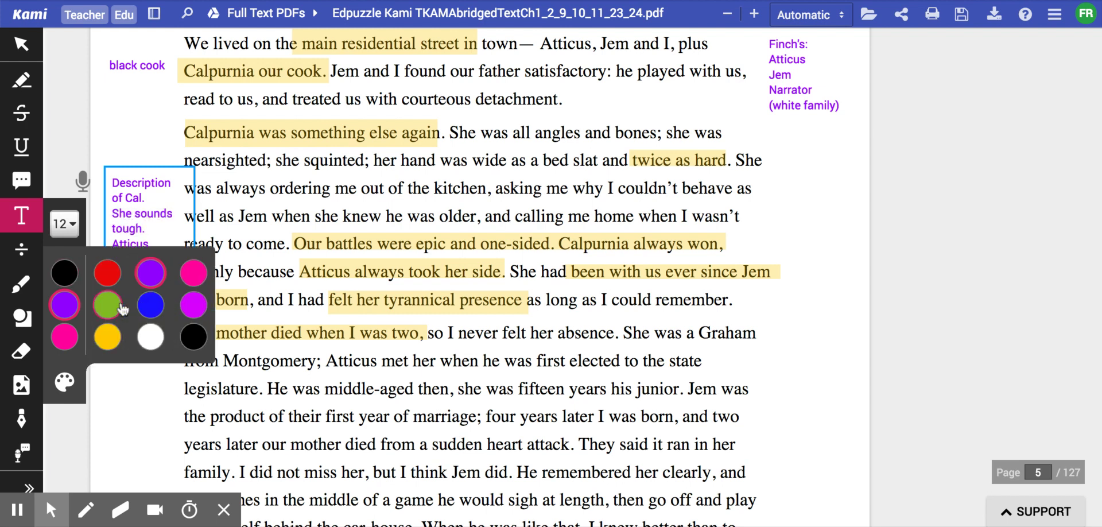
{"action": "left_click", "coordinate": [283, 332]}
- Add a margin note reading "Mother dies at narrator's age 2." beside the "Our mother died" paragraph and switch back to the yellow highlighter
{"action": "left_click", "coordinate": [111, 326]}
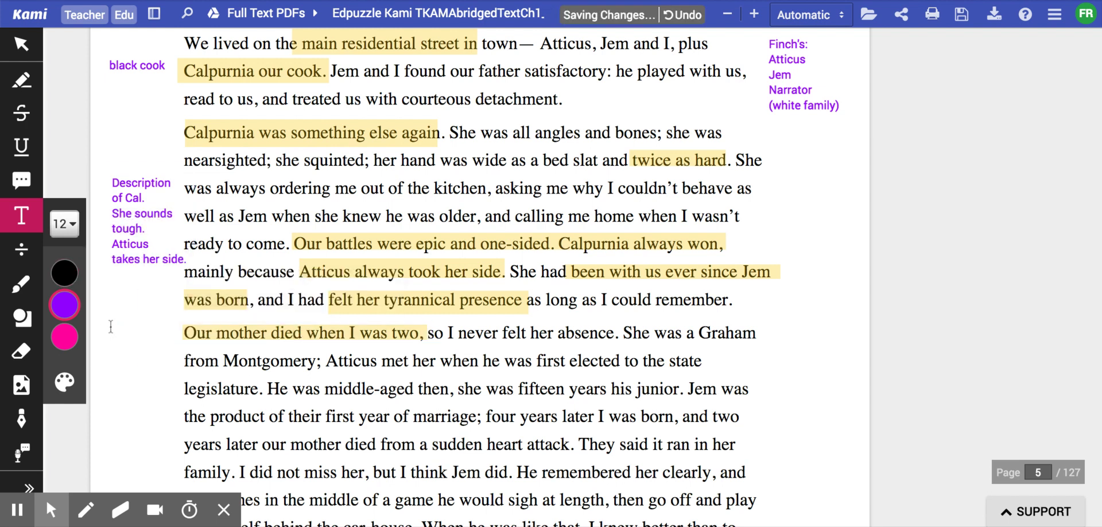
{"action": "left_click", "coordinate": [111, 326]}
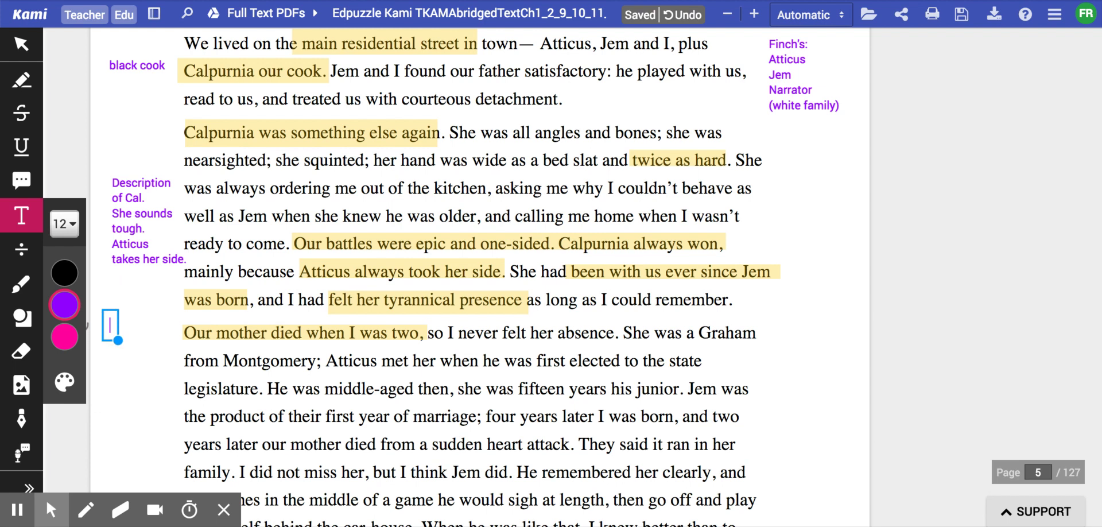
{"action": "type", "text": "Mother dies"}
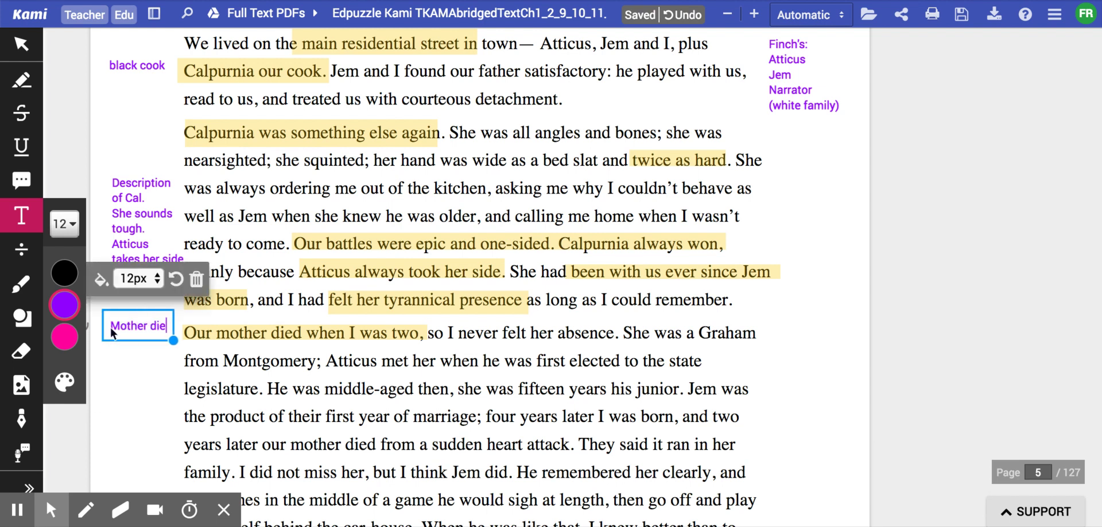
{"action": "key", "text": "Return"}
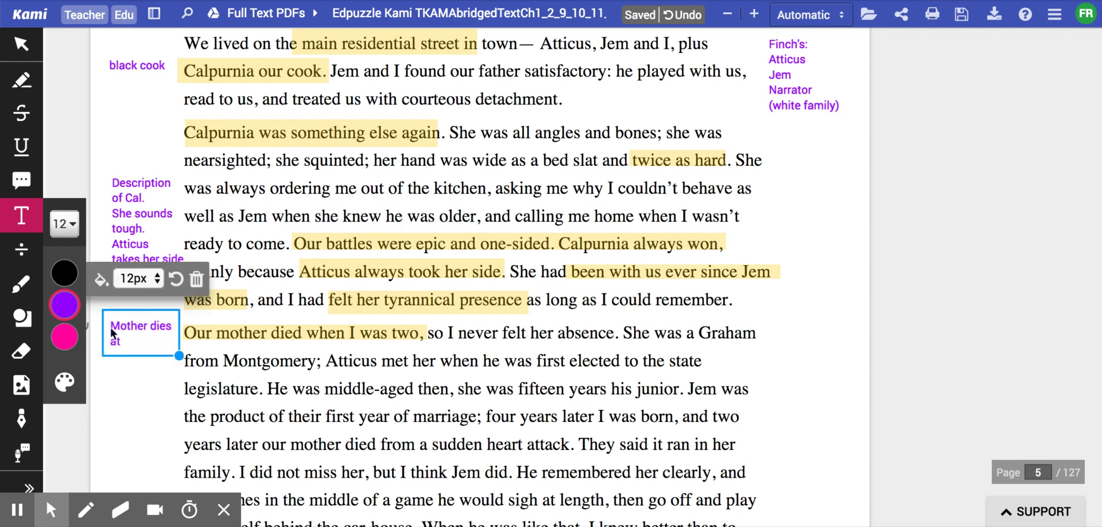
{"action": "type", "text": "at narrator's a"}
{"action": "type", "text": "ge"}
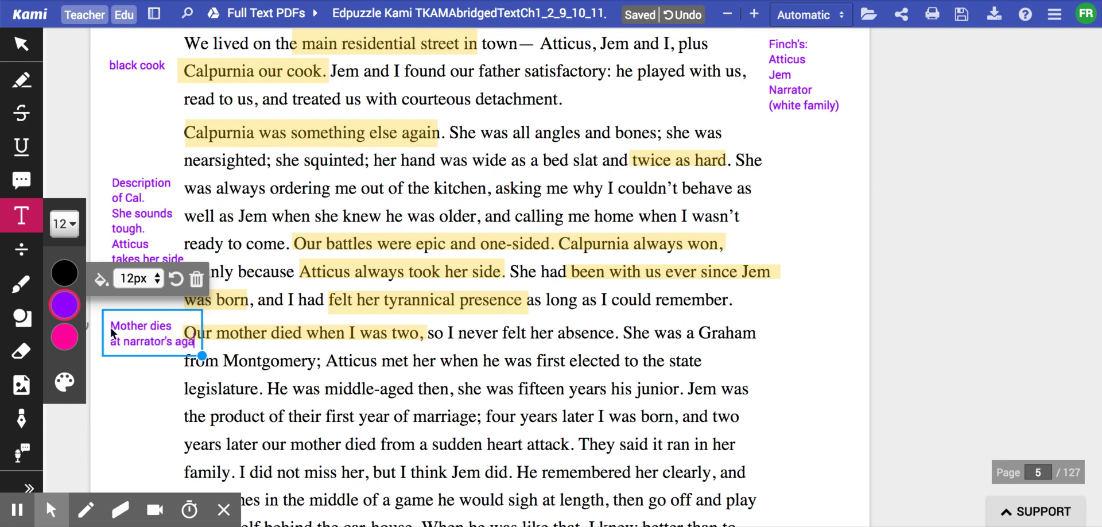
{"action": "key", "text": "Return"}
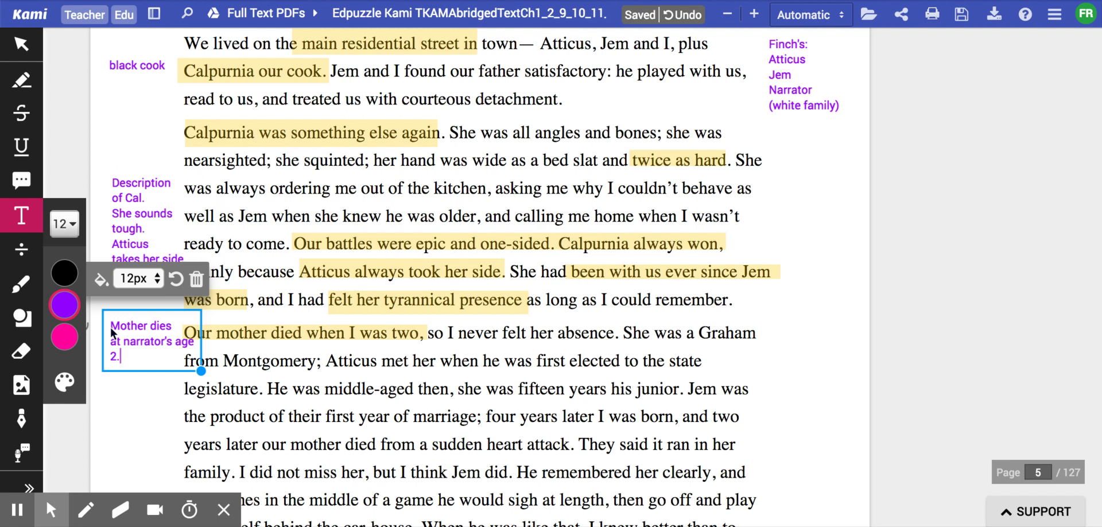
{"action": "scroll", "coordinate": [110, 328], "scroll_direction": "down", "scroll_amount": 2}
{"action": "scroll", "coordinate": [111, 333], "scroll_direction": "down", "scroll_amount": 1}
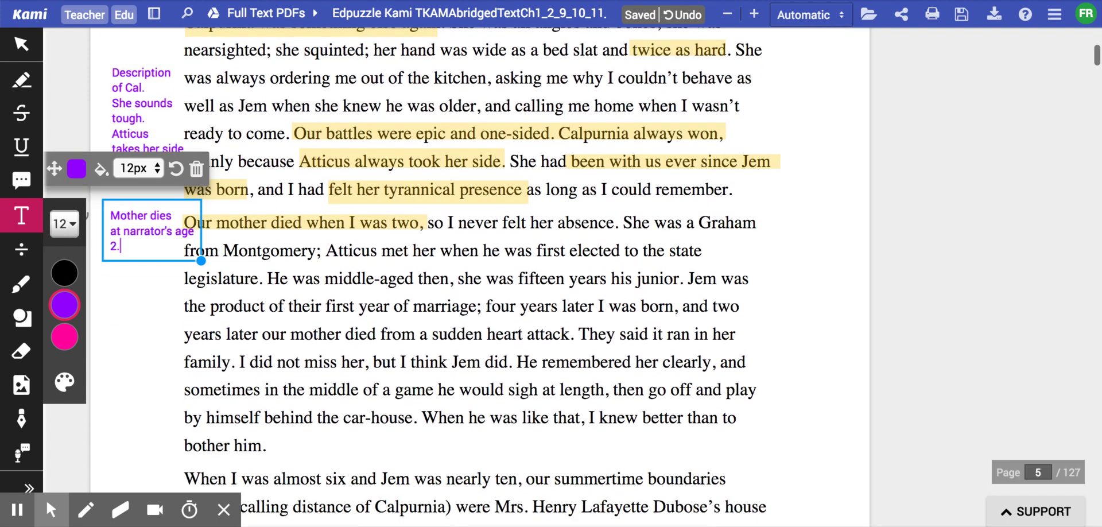
{"action": "left_click", "coordinate": [21, 81]}
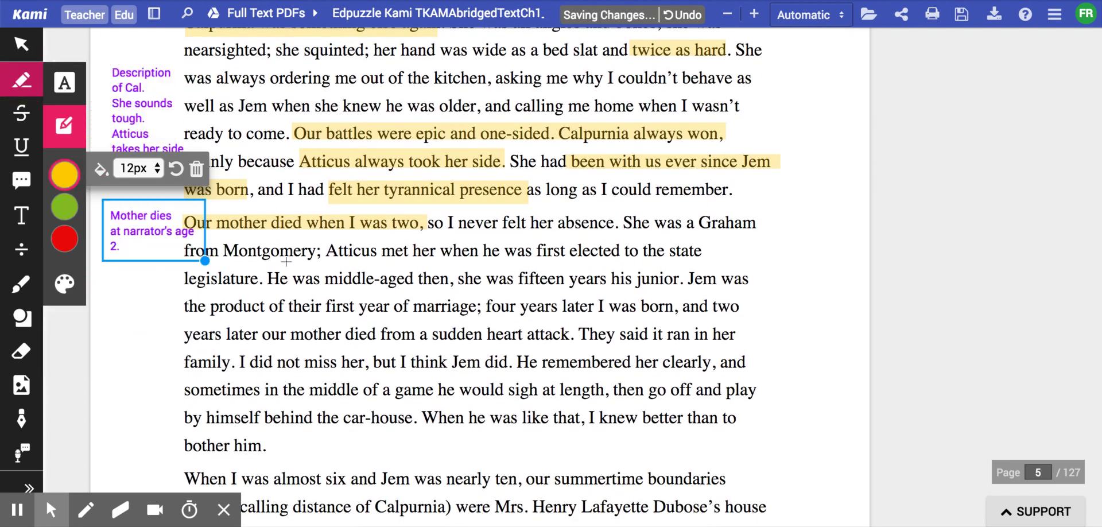
{"action": "left_click", "coordinate": [367, 270]}
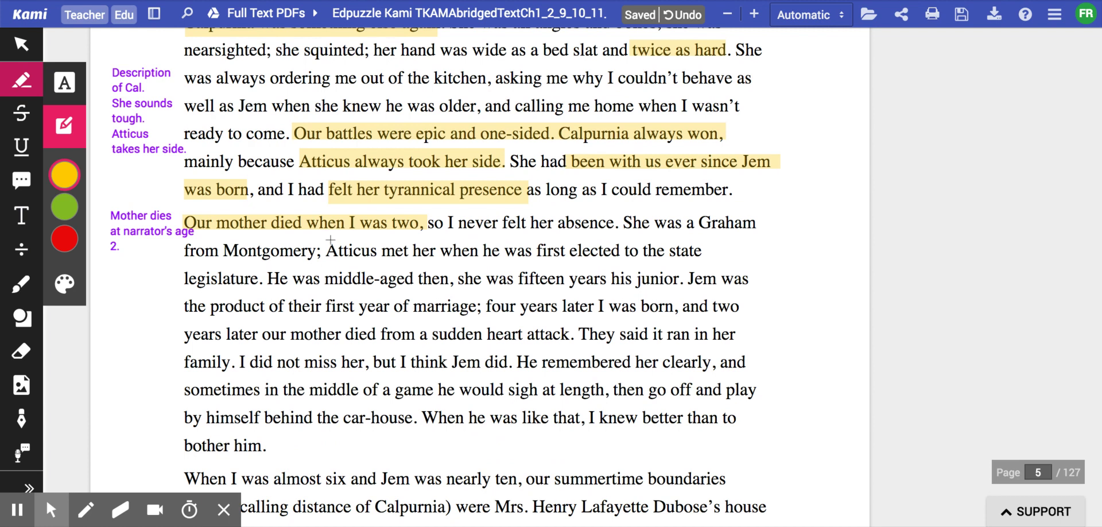
- Highlight "Atticus met her", "middle-aged then", "fifteen years his junior." and "mother died from a sudden heart attack" in yellow
{"action": "left_click_drag", "start_coordinate": [330, 238], "coordinate": [451, 253]}
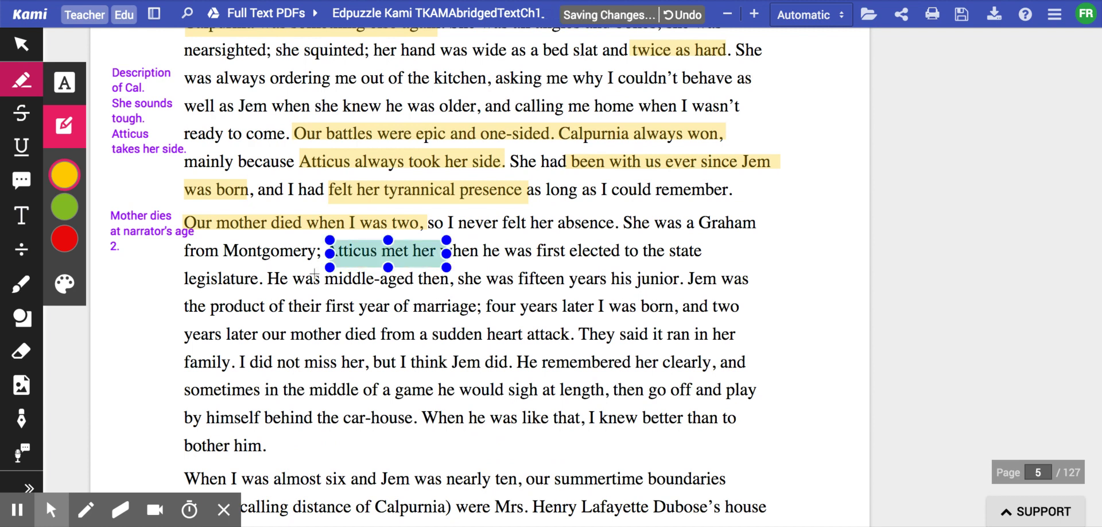
{"action": "left_click_drag", "start_coordinate": [318, 270], "coordinate": [448, 279]}
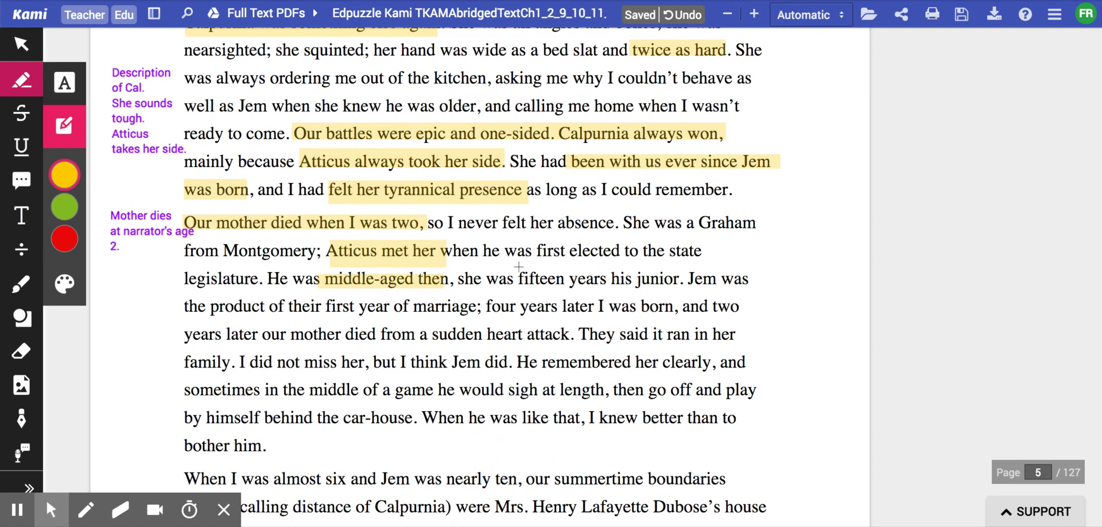
{"action": "left_click_drag", "start_coordinate": [518, 270], "coordinate": [686, 279]}
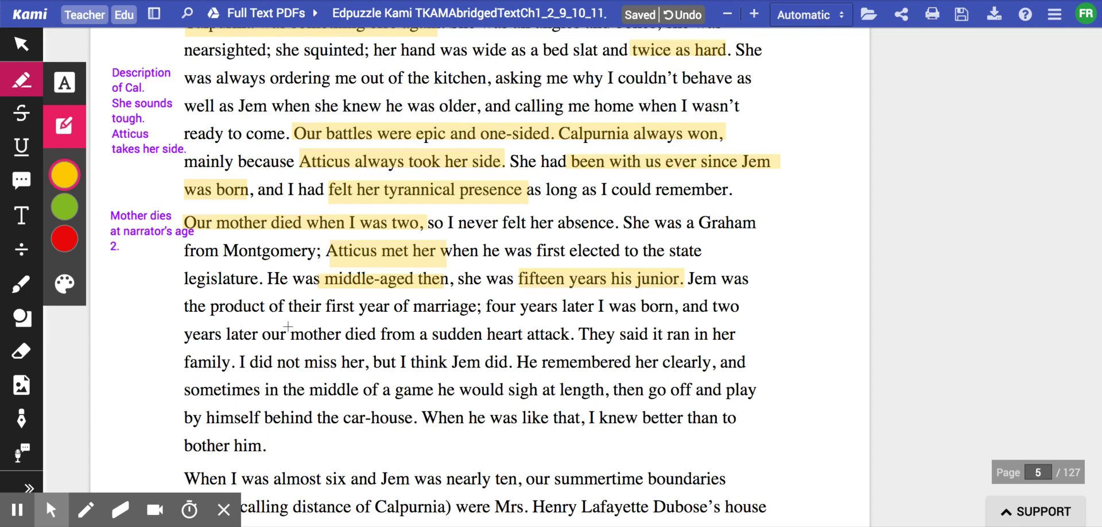
{"action": "left_click_drag", "start_coordinate": [288, 333], "coordinate": [570, 334]}
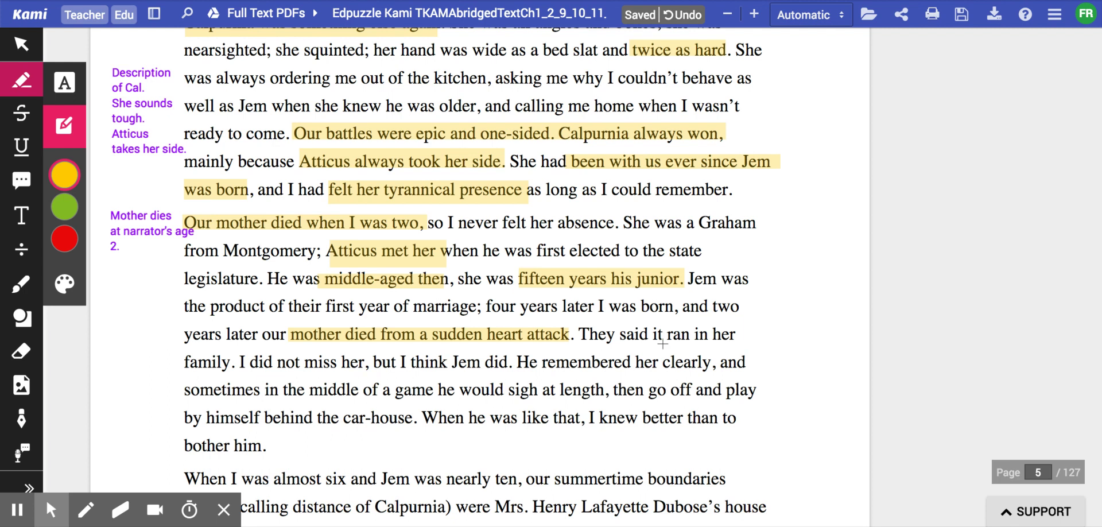
- Highlight "When I was almost six and Jem was nearly ten", "Mrs. Henry Lafayette Dubose's house" and "Radley Place" in yellow
{"action": "scroll", "coordinate": [638, 378], "scroll_direction": "down", "scroll_amount": 2}
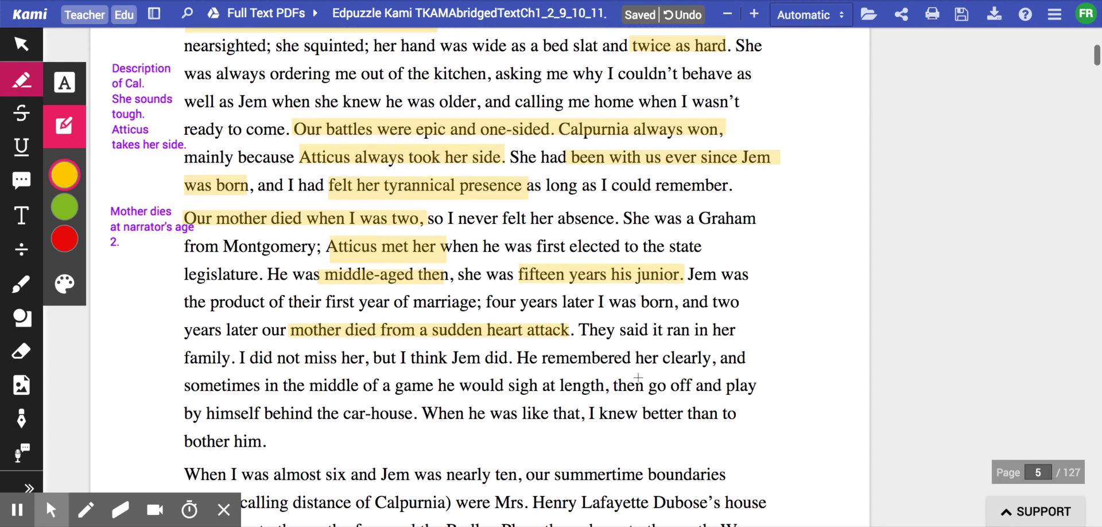
{"action": "scroll", "coordinate": [638, 382], "scroll_direction": "down", "scroll_amount": 1}
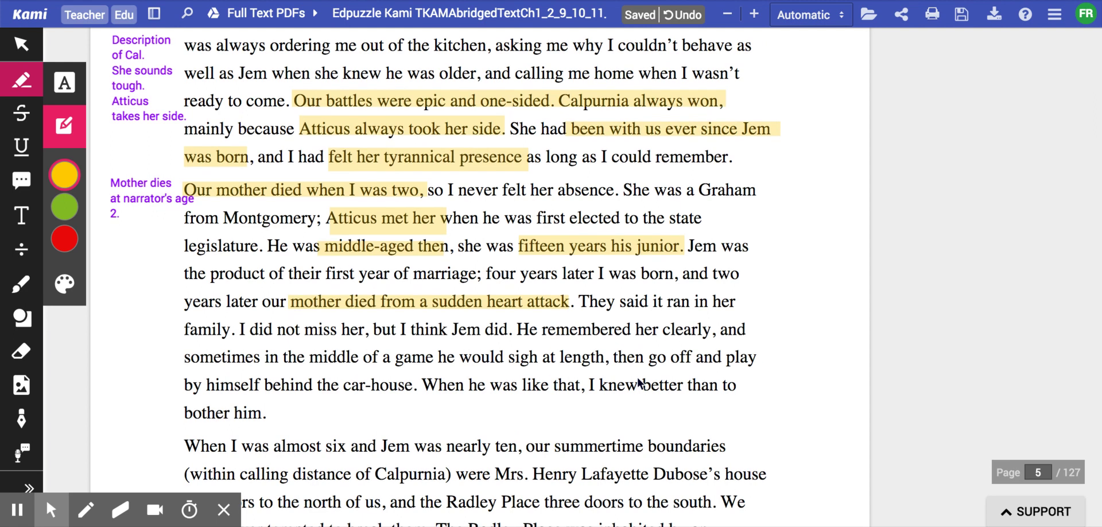
{"action": "scroll", "coordinate": [408, 370], "scroll_direction": "down", "scroll_amount": 5}
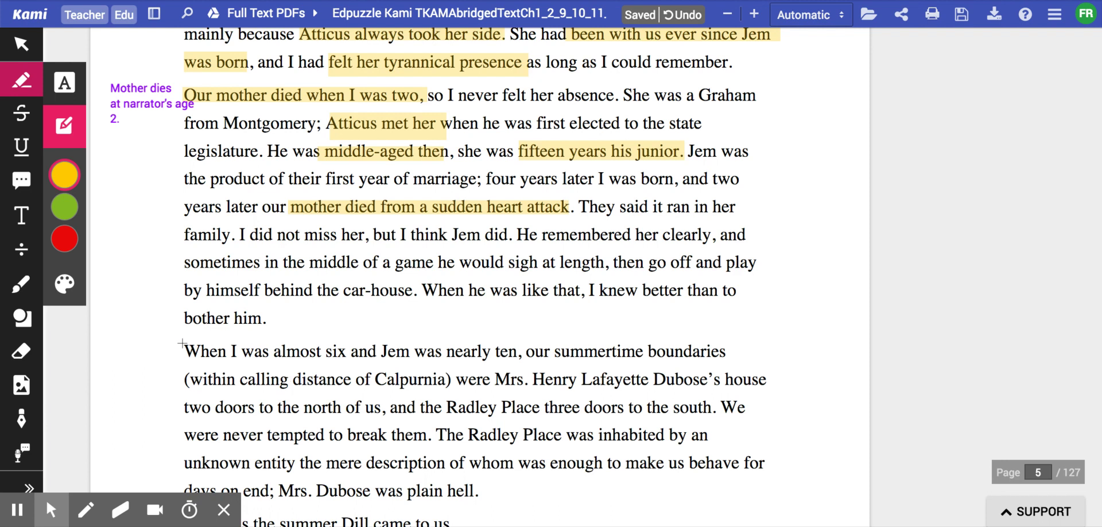
{"action": "left_click_drag", "start_coordinate": [184, 345], "coordinate": [517, 352]}
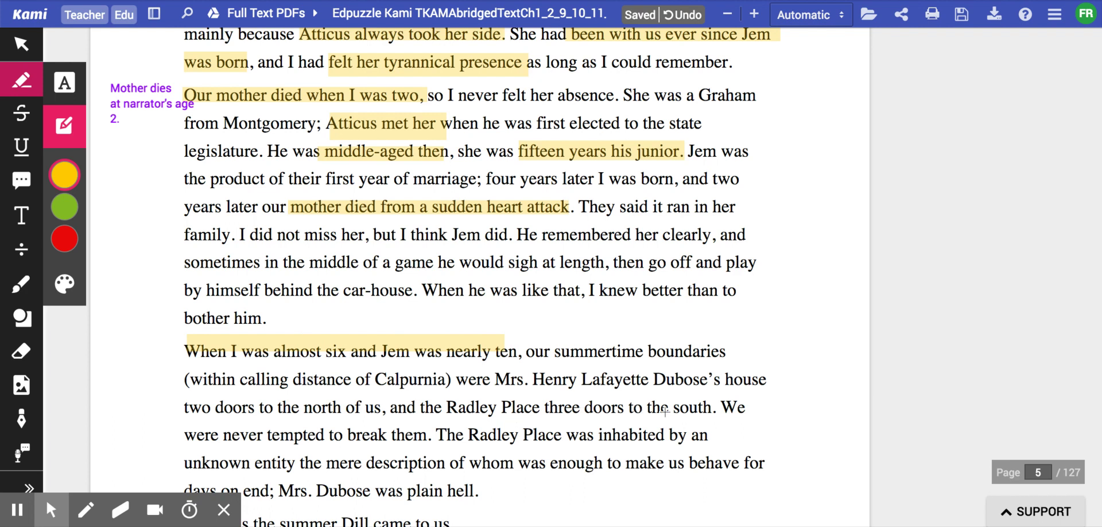
{"action": "left_click_drag", "start_coordinate": [494, 374], "coordinate": [763, 377]}
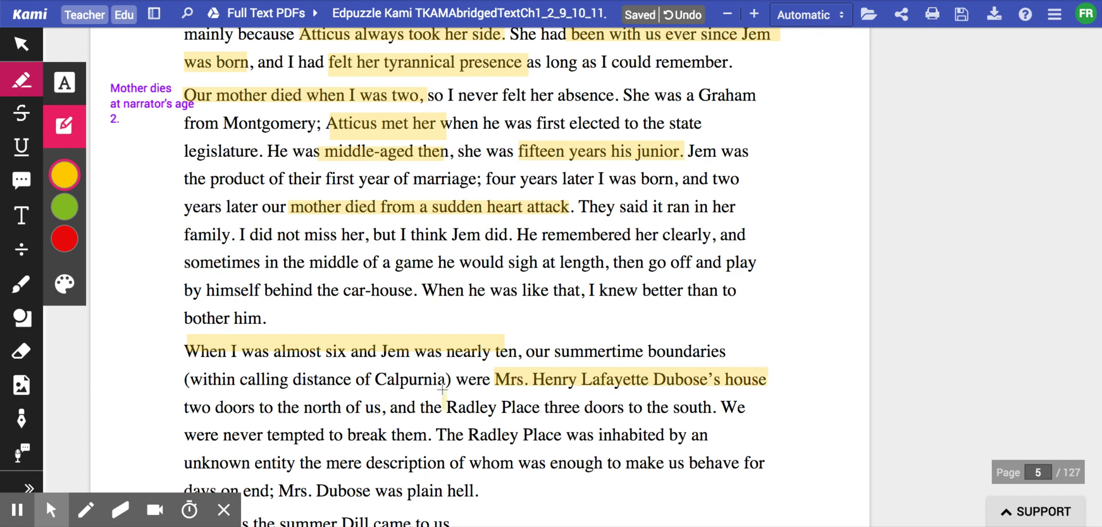
{"action": "left_click_drag", "start_coordinate": [445, 406], "coordinate": [548, 407]}
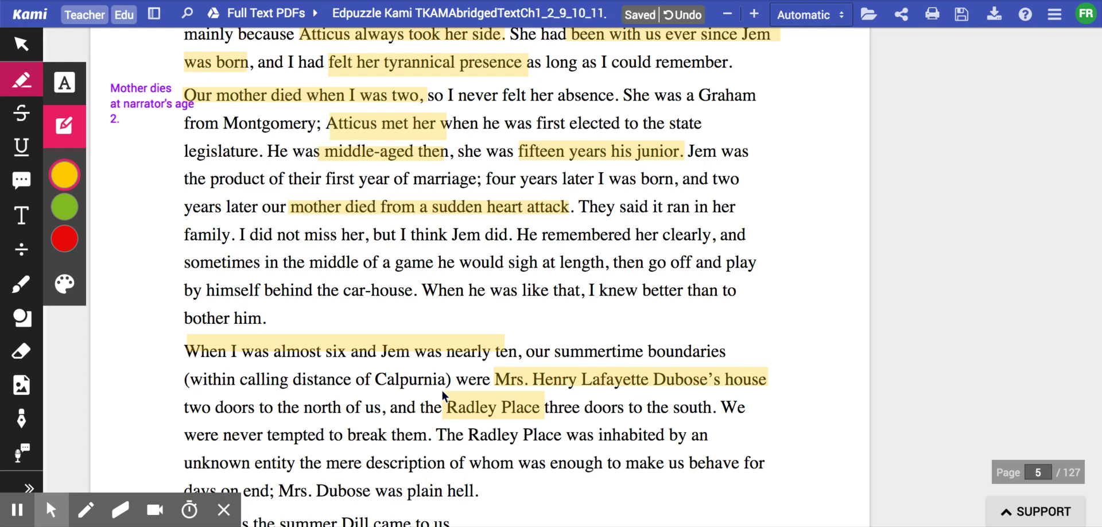
- Add a purple margin note reading "Neighbor's house" beside the highlighted mention of Mrs. Dubose's house
{"action": "left_click", "coordinate": [23, 215]}
{"action": "left_click", "coordinate": [776, 339]}
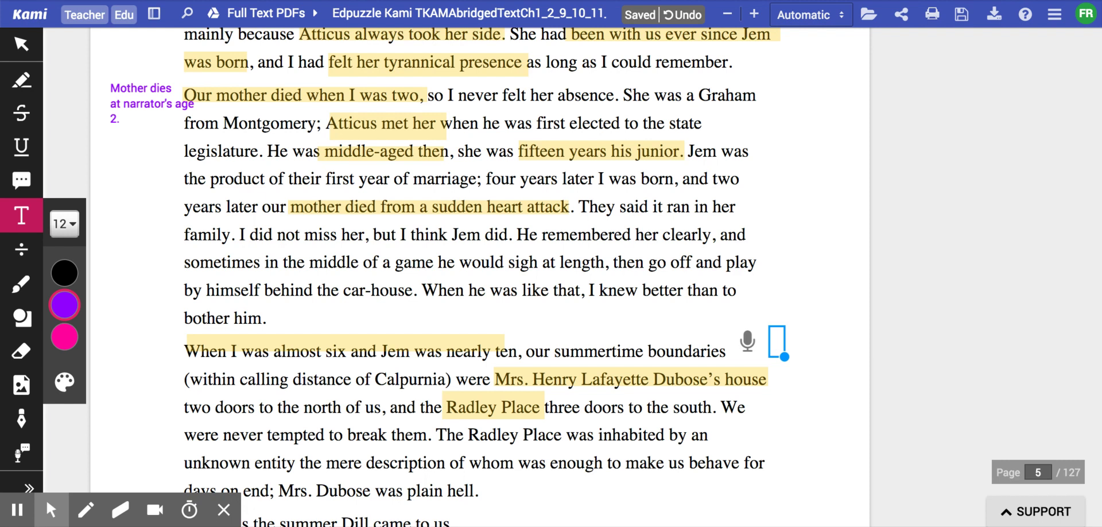
{"action": "type", "text": "Neighb"}
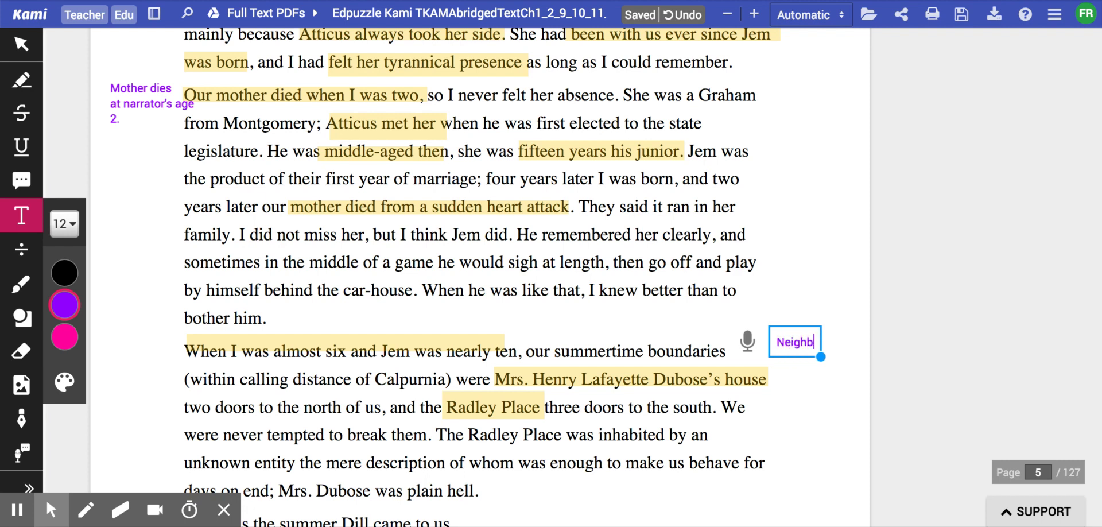
{"action": "type", "text": "or's ho"}
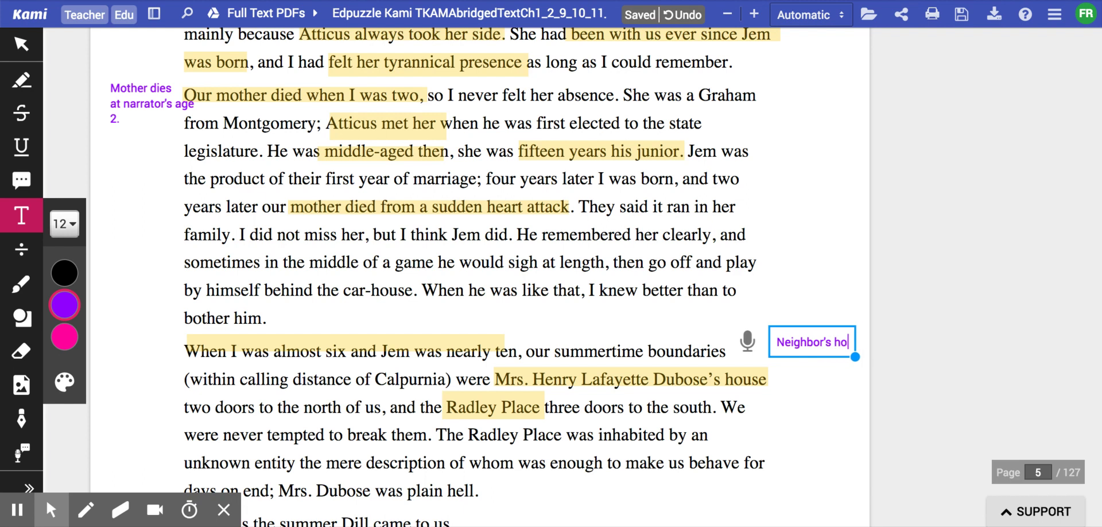
{"action": "type", "text": "use"}
{"action": "left_click", "coordinate": [707, 385]}
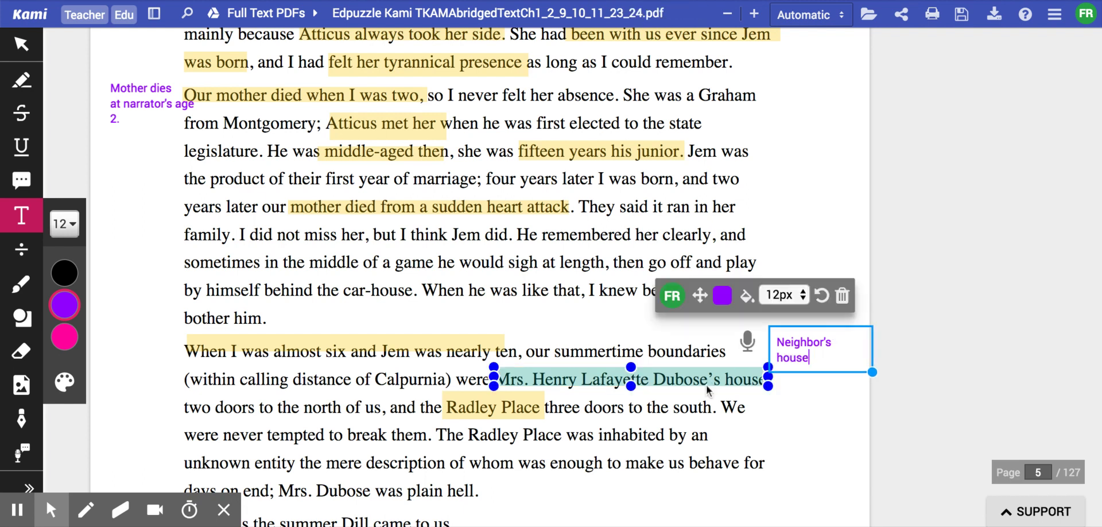
{"action": "left_click", "coordinate": [762, 412]}
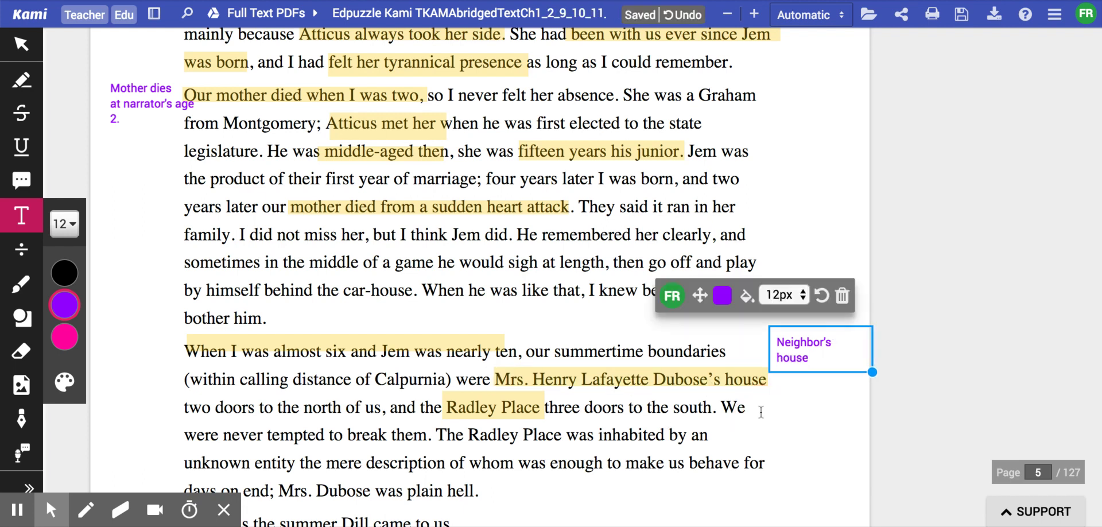
- Highlight "The Radley Place was inhabited by an unknown entity" in yellow across its two lines
{"action": "scroll", "coordinate": [761, 413], "scroll_direction": "down", "scroll_amount": 10}
{"action": "scroll", "coordinate": [480, 276], "scroll_direction": "up", "scroll_amount": 7}
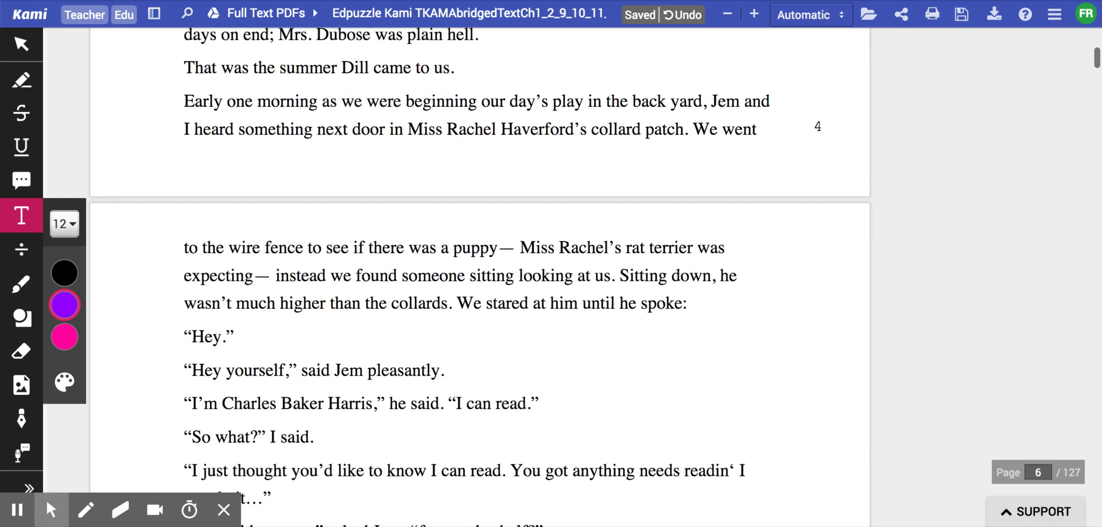
{"action": "scroll", "coordinate": [480, 276], "scroll_direction": "up", "scroll_amount": 4}
{"action": "scroll", "coordinate": [481, 275], "scroll_direction": "down", "scroll_amount": 1}
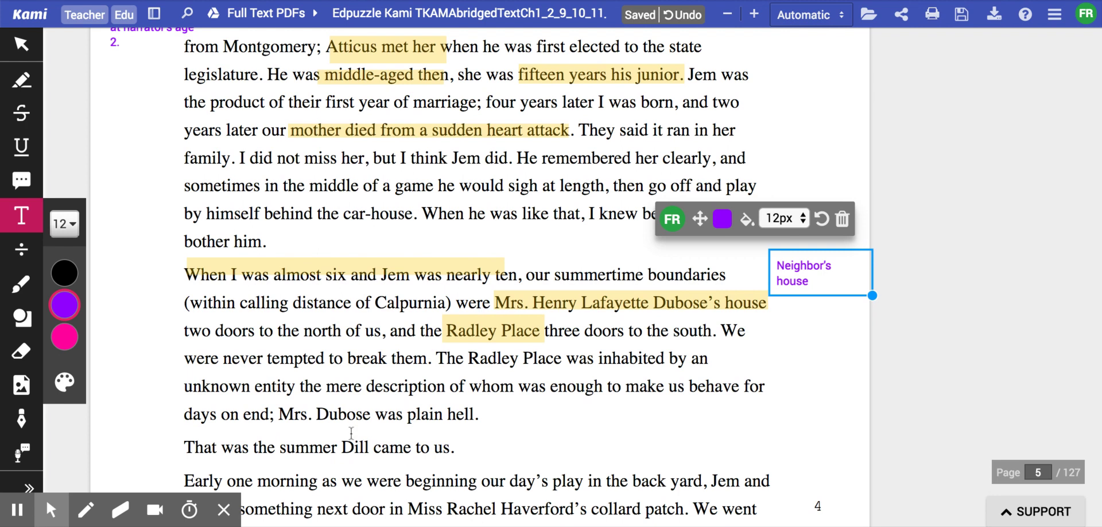
{"action": "scroll", "coordinate": [351, 433], "scroll_direction": "down", "scroll_amount": 1}
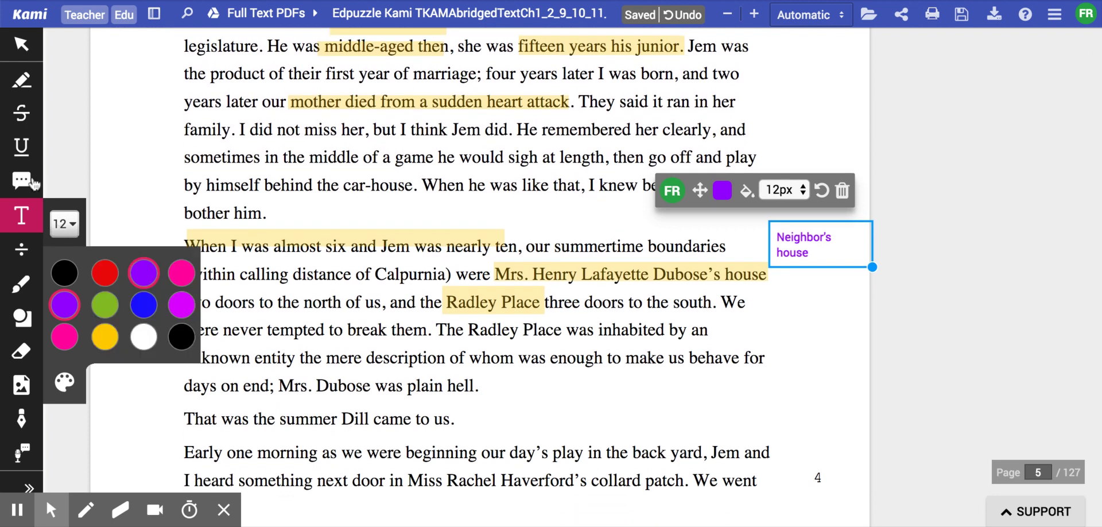
{"action": "left_click", "coordinate": [22, 81]}
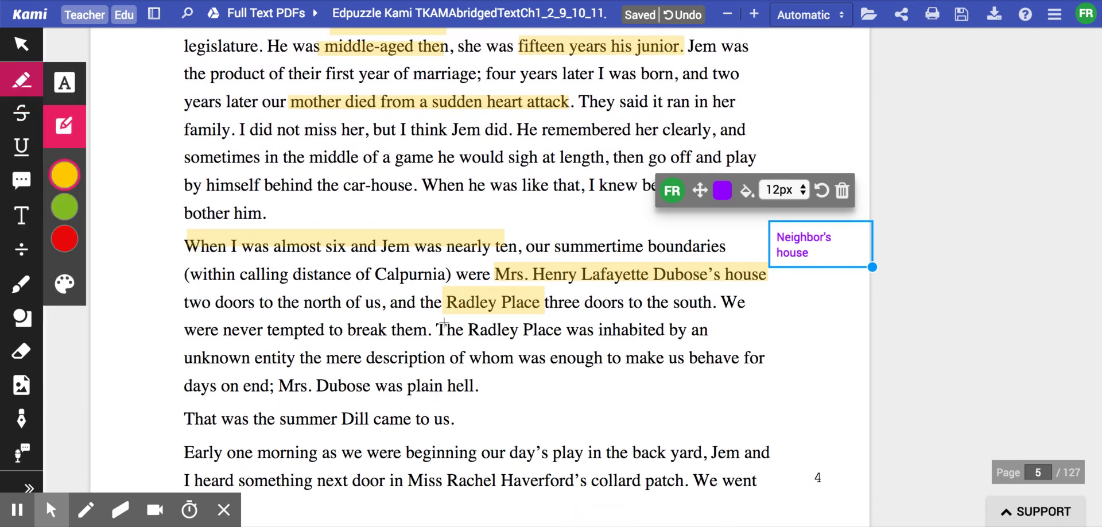
{"action": "left_click_drag", "start_coordinate": [435, 316], "coordinate": [711, 330]}
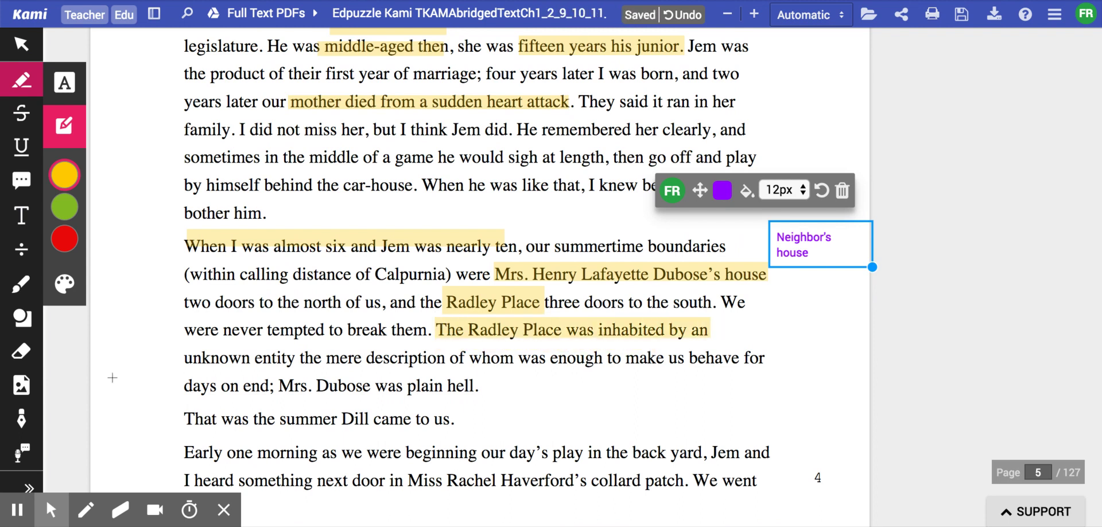
{"action": "left_click_drag", "start_coordinate": [183, 347], "coordinate": [305, 359]}
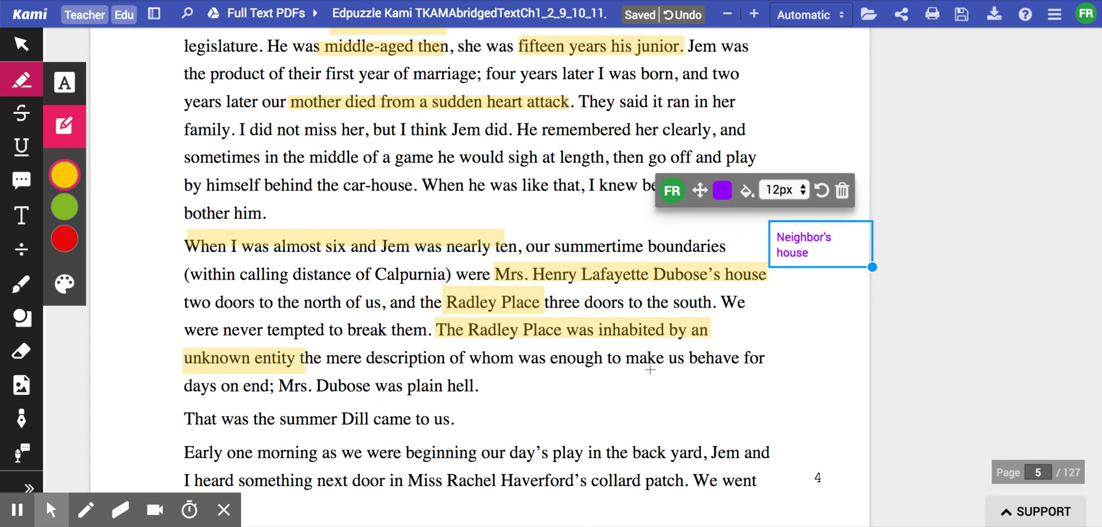
- Add a margin note reading "Boo Radley?" beside the sentence about the unknown entity at the Radley Place
{"action": "left_click", "coordinate": [64, 126]}
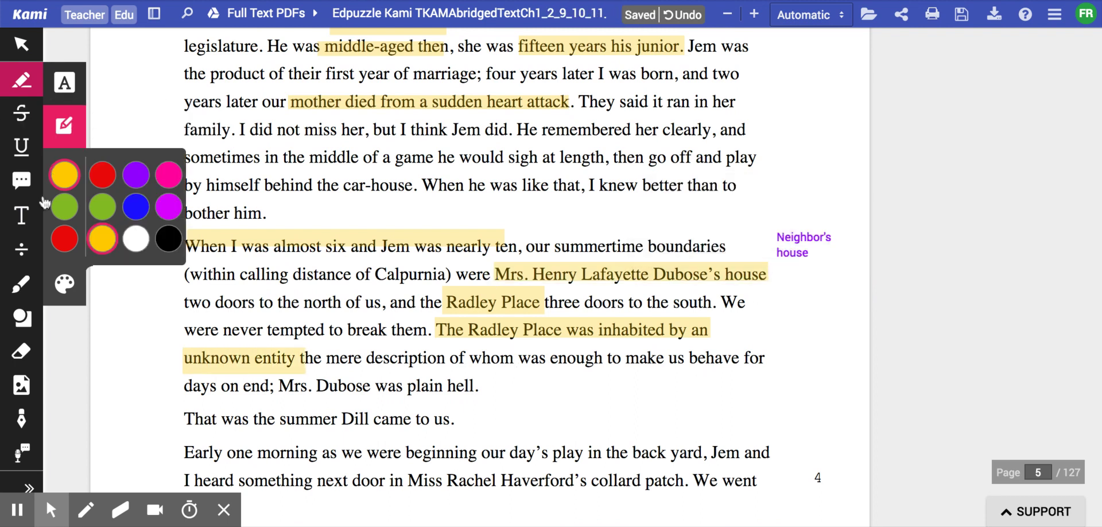
{"action": "left_click", "coordinate": [23, 217]}
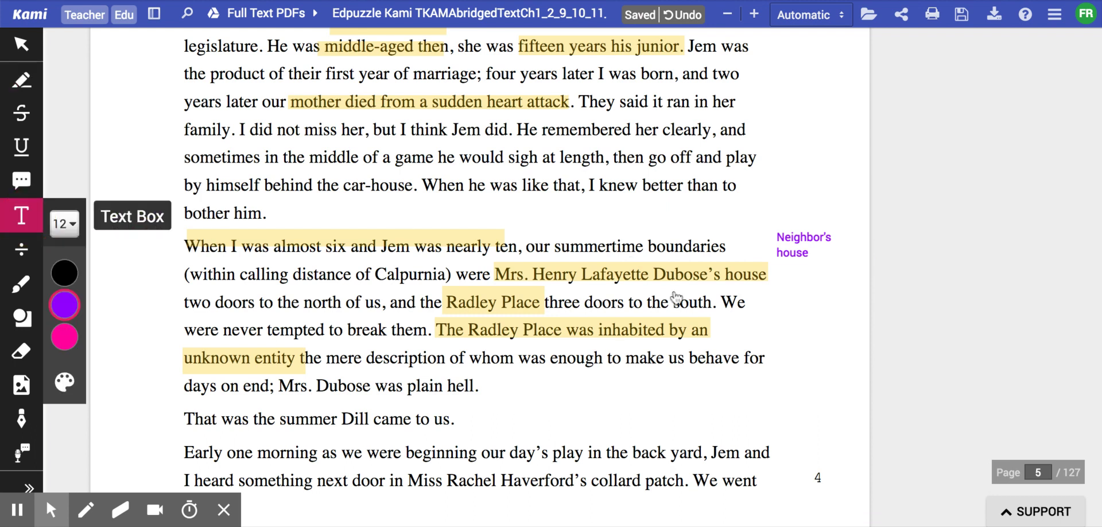
{"action": "left_click", "coordinate": [745, 318]}
{"action": "type", "text": "Boo Radlye"}
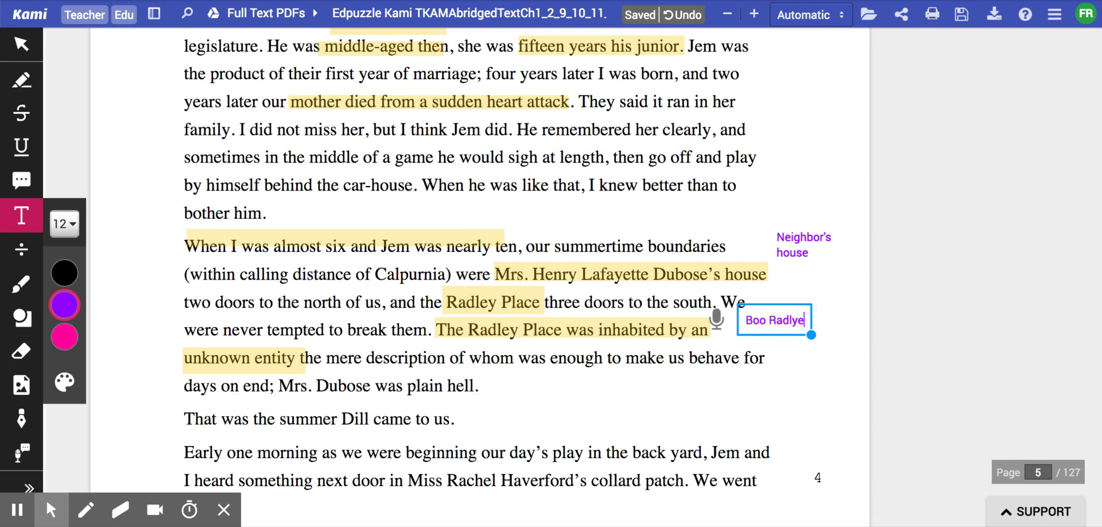
{"action": "key", "text": "BackSpace"}
{"action": "key", "text": "BackSpace"}
{"action": "type", "text": "ey?"}
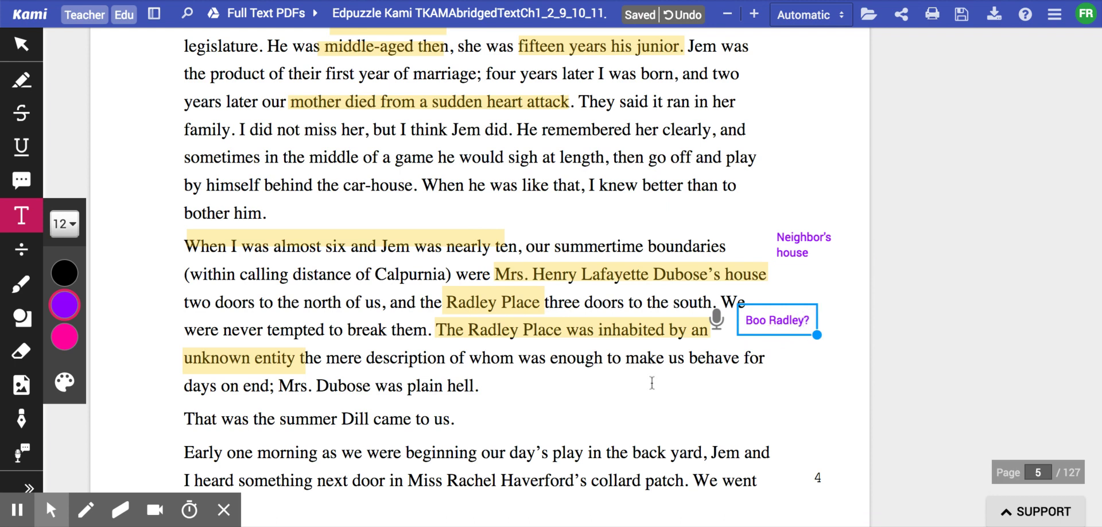
- Highlight "Mrs. Dubose was plain hell." and "summer Dill came to us." in yellow
{"action": "left_click", "coordinate": [22, 80]}
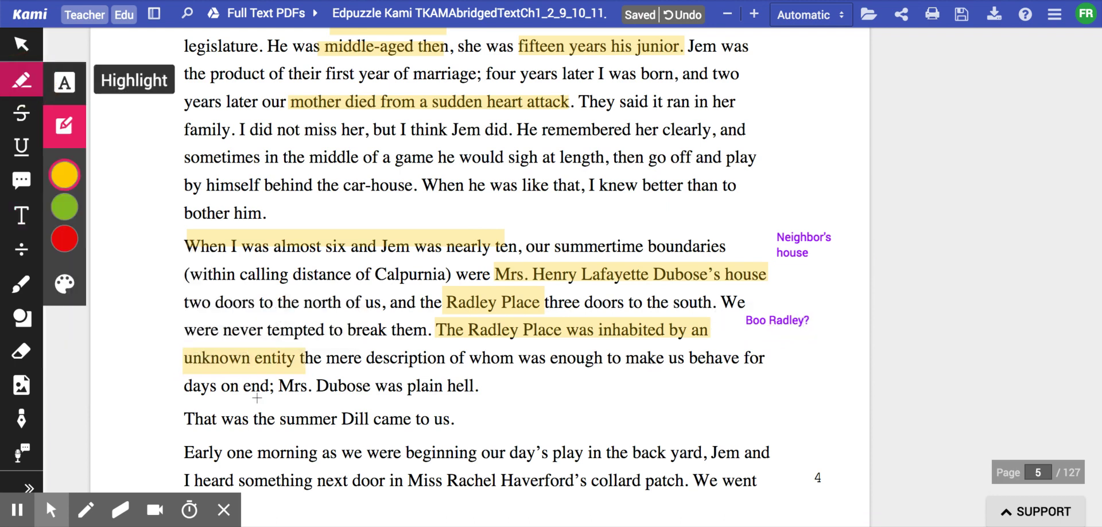
{"action": "left_click_drag", "start_coordinate": [277, 376], "coordinate": [499, 386]}
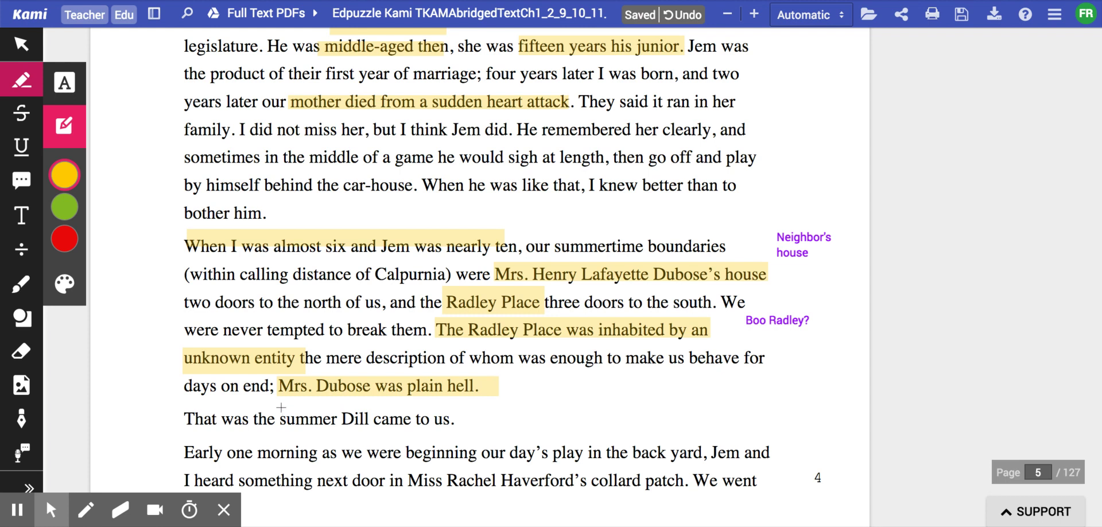
{"action": "left_click_drag", "start_coordinate": [280, 407], "coordinate": [461, 419]}
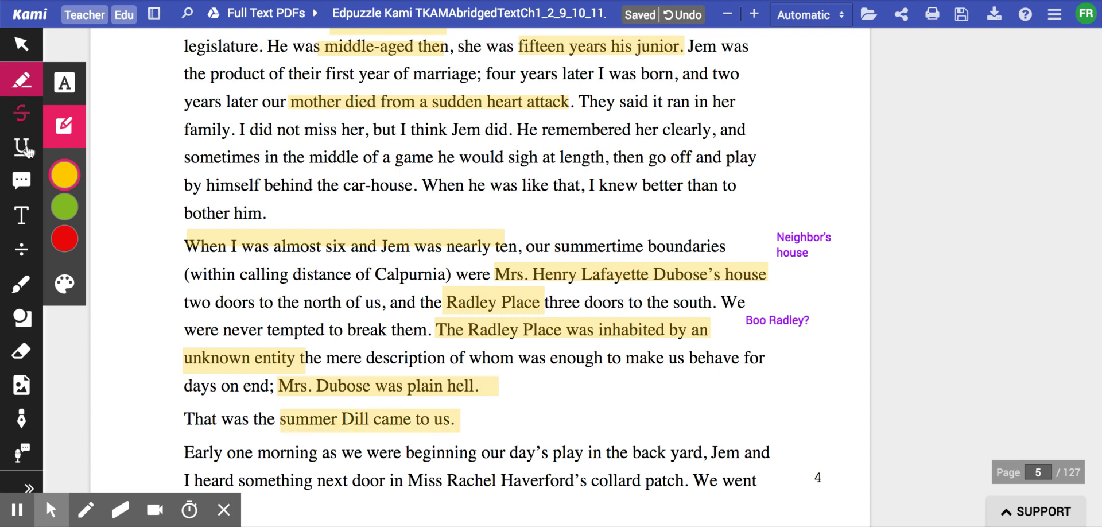
- Add a note reading "Narrator is 4 and Jem is 9" beside the line about the summer Dill came
{"action": "left_click", "coordinate": [22, 214]}
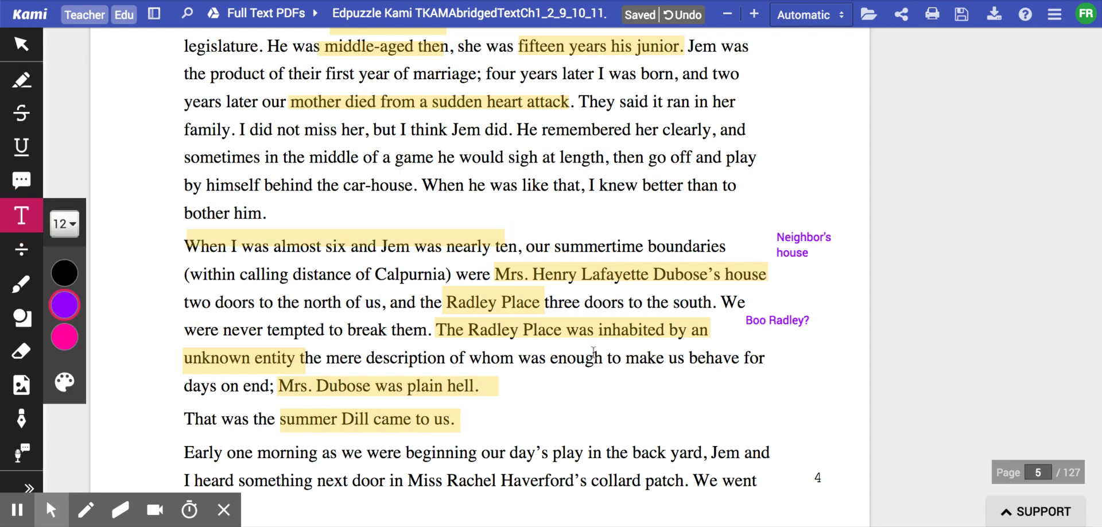
{"action": "left_click", "coordinate": [514, 409]}
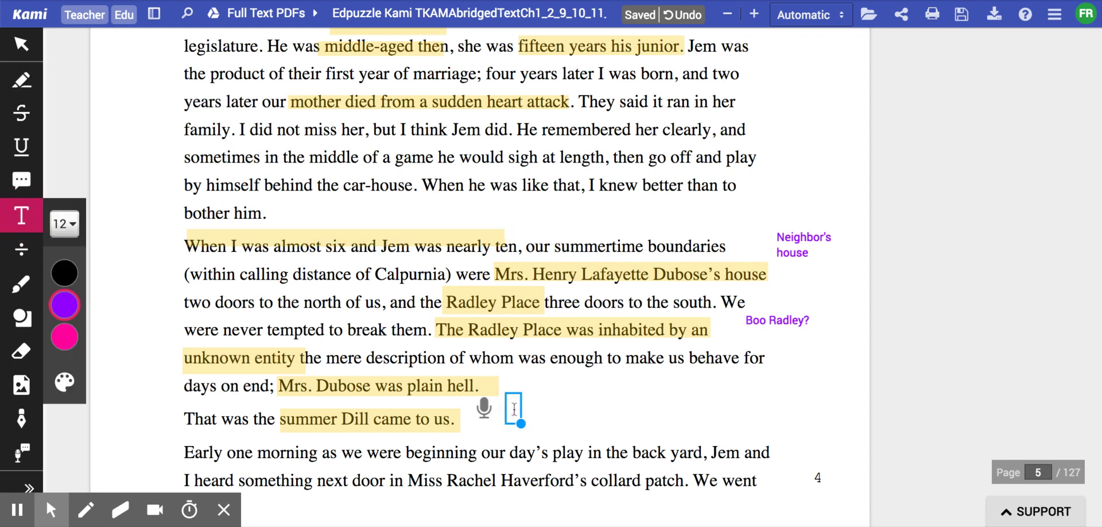
{"action": "type", "text": "Narrator"}
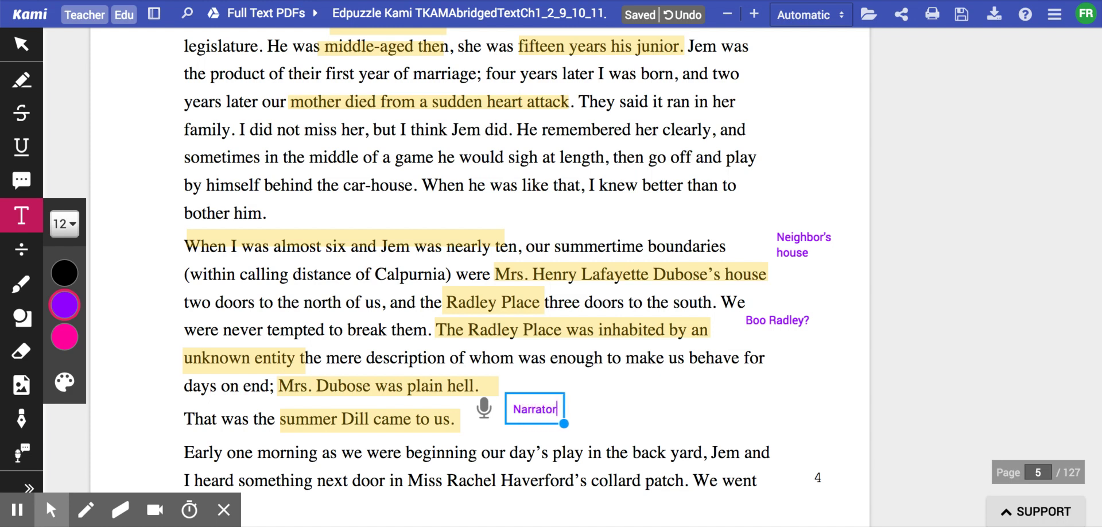
{"action": "type", "text": " is 4"}
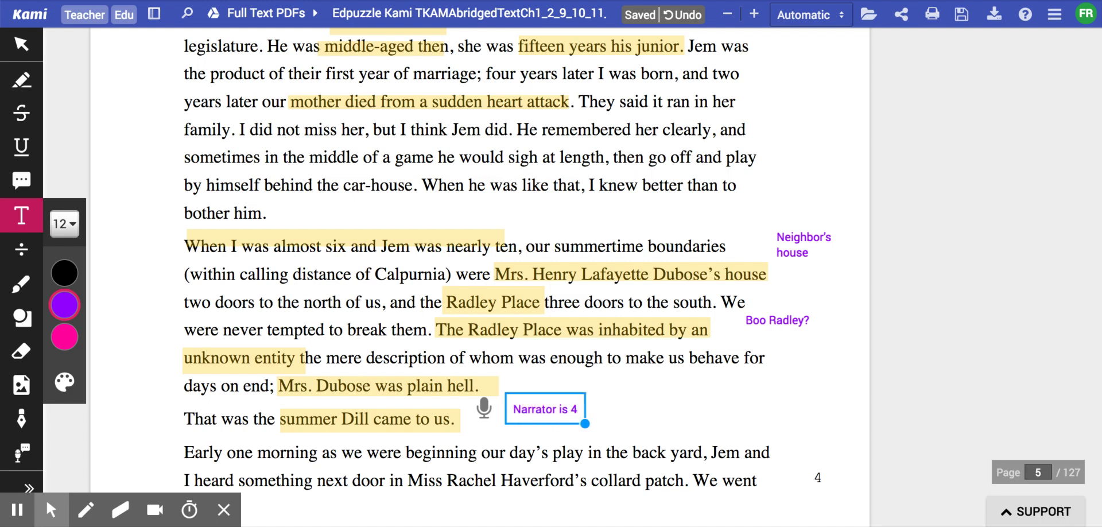
{"action": "type", "text": " and Jem is"}
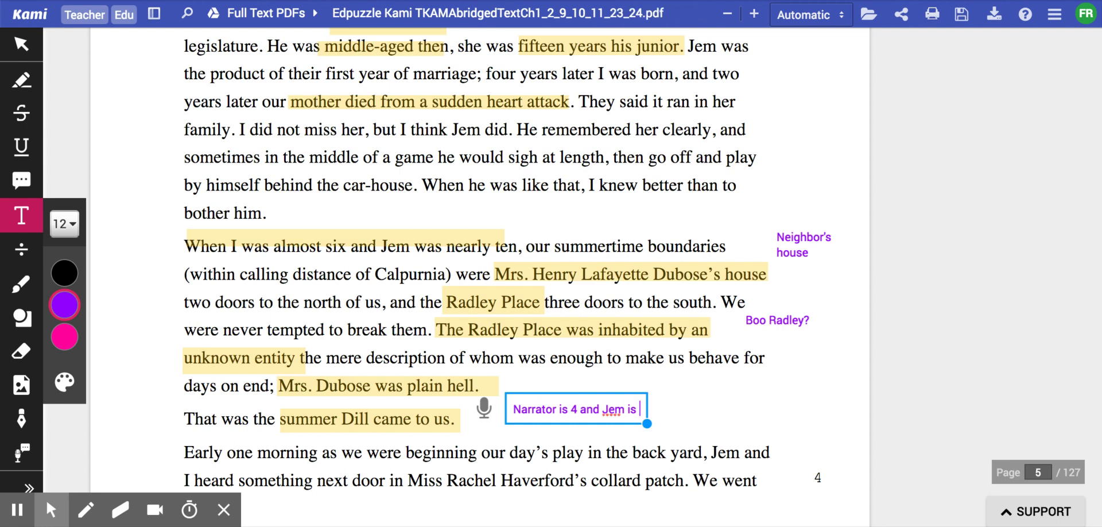
{"action": "type", "text": "9"}
- Edit the note beside the summer Dill line to read "Narrator is 5 and Jem is 9 when they meet Dill"
{"action": "left_click", "coordinate": [578, 413]}
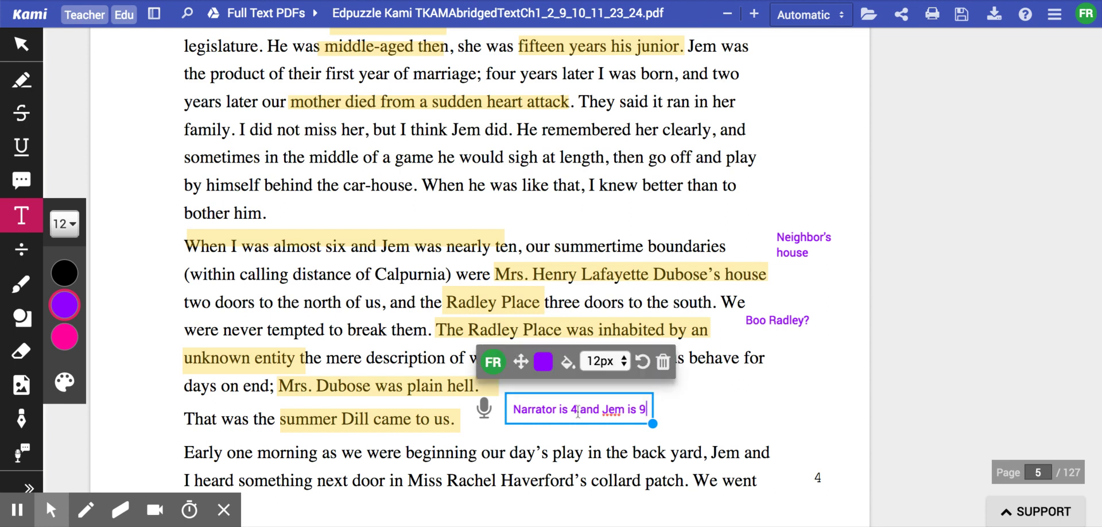
{"action": "left_click", "coordinate": [579, 412]}
{"action": "key", "text": "BackSpace"}
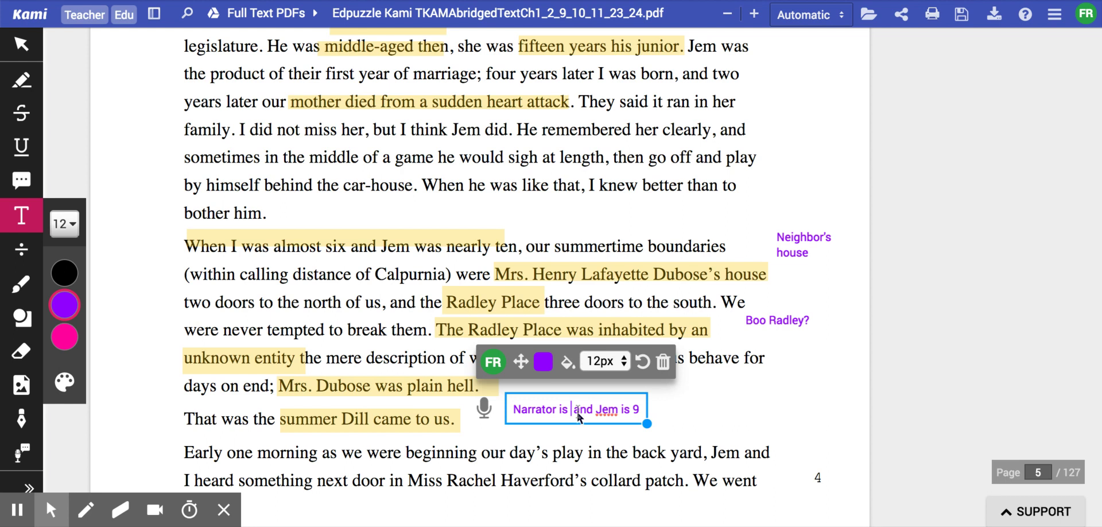
{"action": "type", "text": "5"}
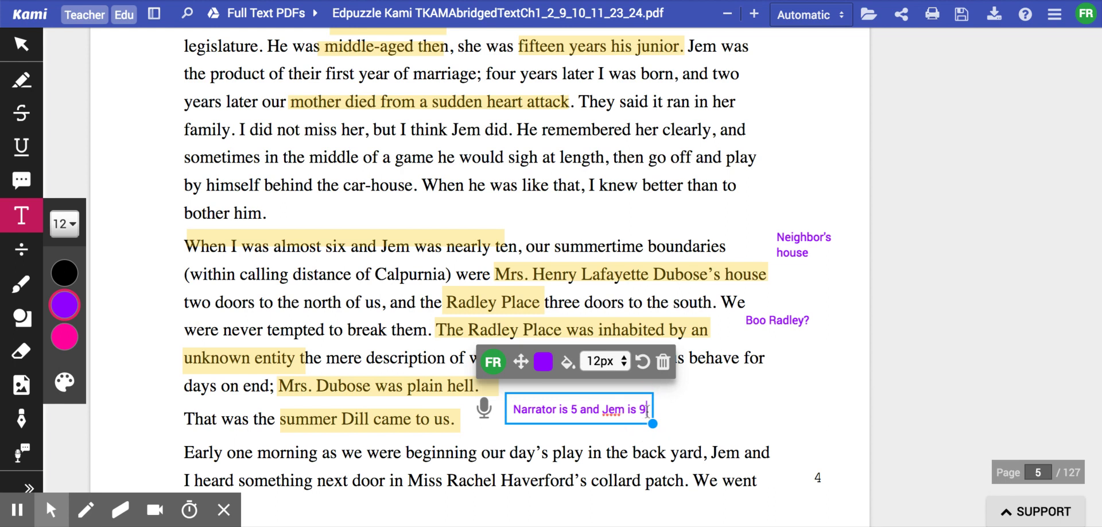
{"action": "type", "text": "en they"}
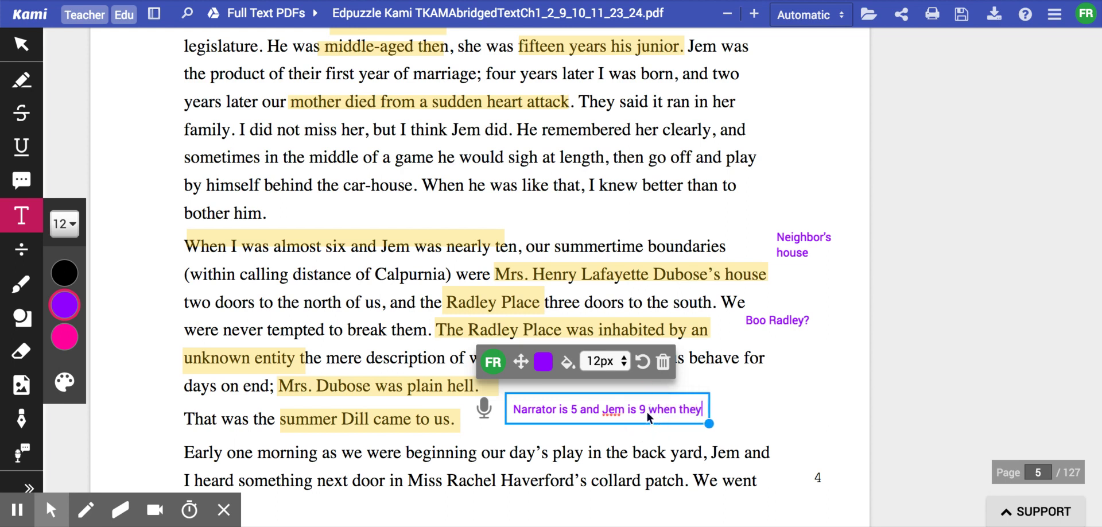
{"action": "type", "text": " meet Dill"}
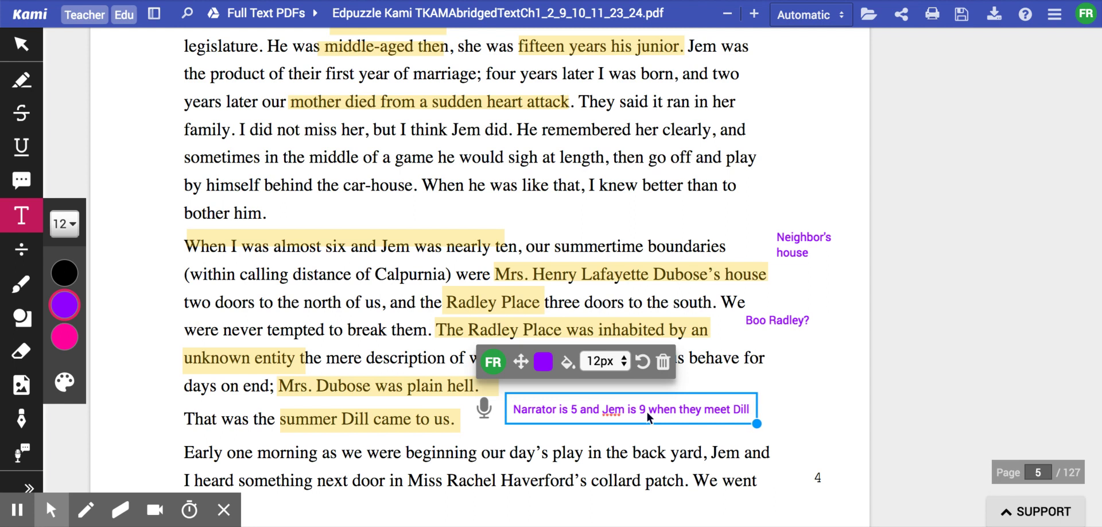
- Highlight "next door in Miss Rachel Haverford's collard patch" in yellow and stretch the highlight to cover the full line height
{"action": "scroll", "coordinate": [646, 411], "scroll_direction": "down", "scroll_amount": 1}
{"action": "scroll", "coordinate": [647, 411], "scroll_direction": "down", "scroll_amount": 2}
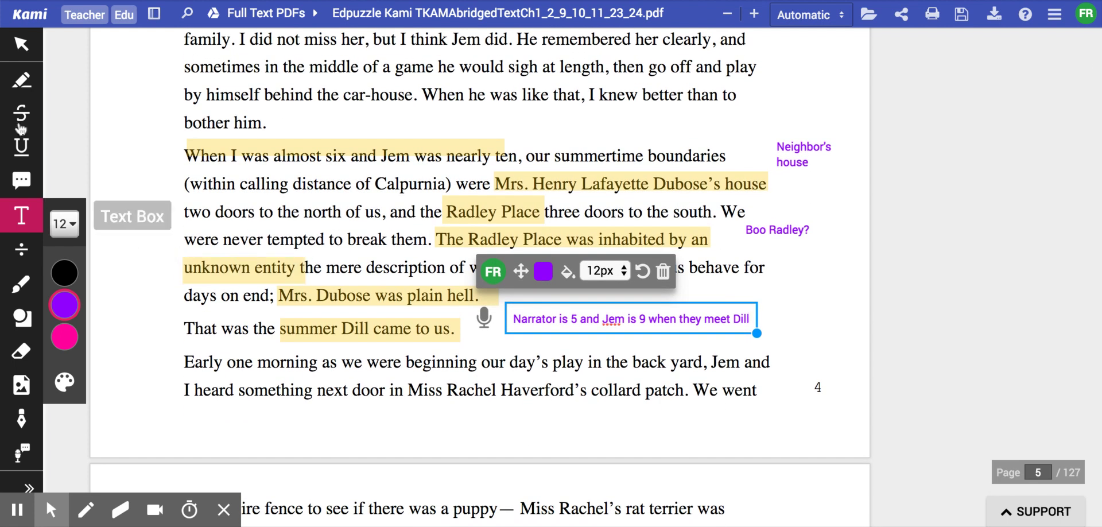
{"action": "left_click", "coordinate": [22, 80]}
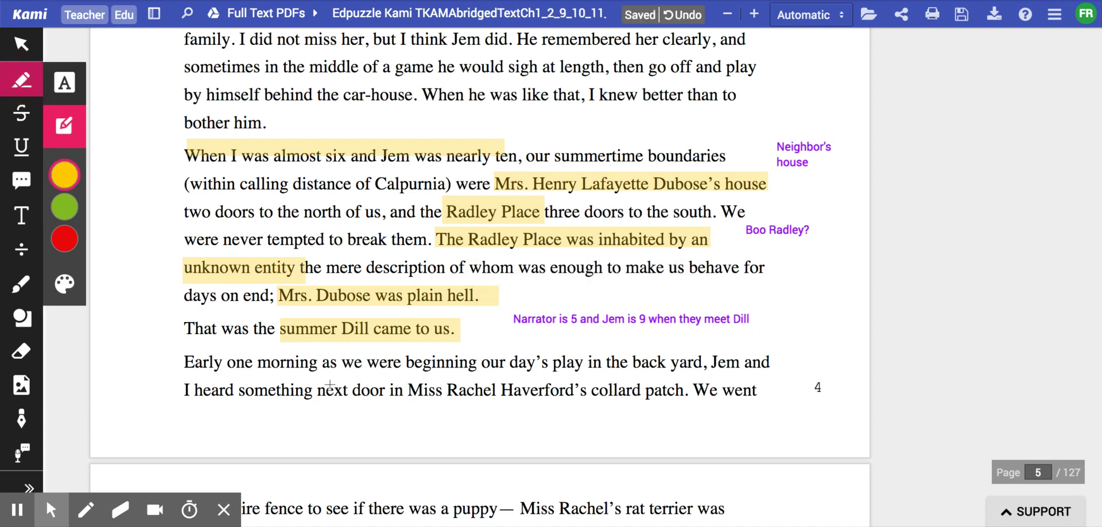
{"action": "left_click_drag", "start_coordinate": [319, 386], "coordinate": [689, 390]}
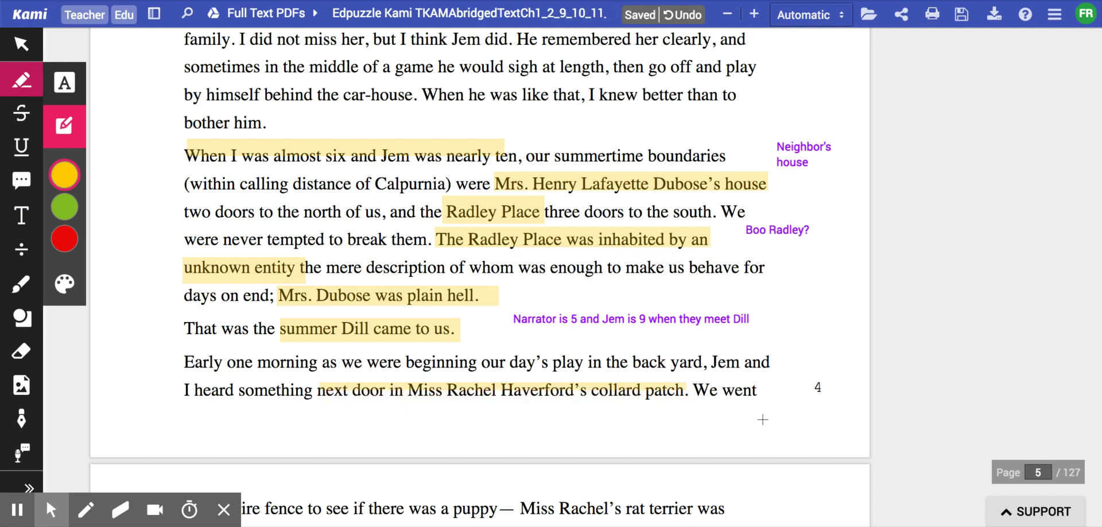
{"action": "scroll", "coordinate": [769, 412], "scroll_direction": "down", "scroll_amount": 1}
{"action": "scroll", "coordinate": [775, 408], "scroll_direction": "down", "scroll_amount": 1}
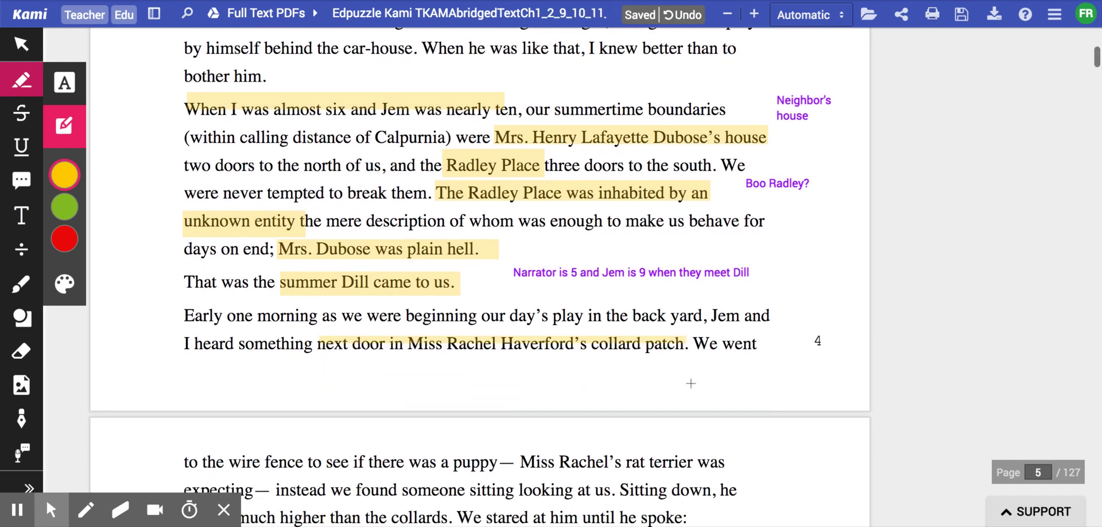
{"action": "left_click", "coordinate": [692, 355]}
{"action": "left_click", "coordinate": [686, 344]}
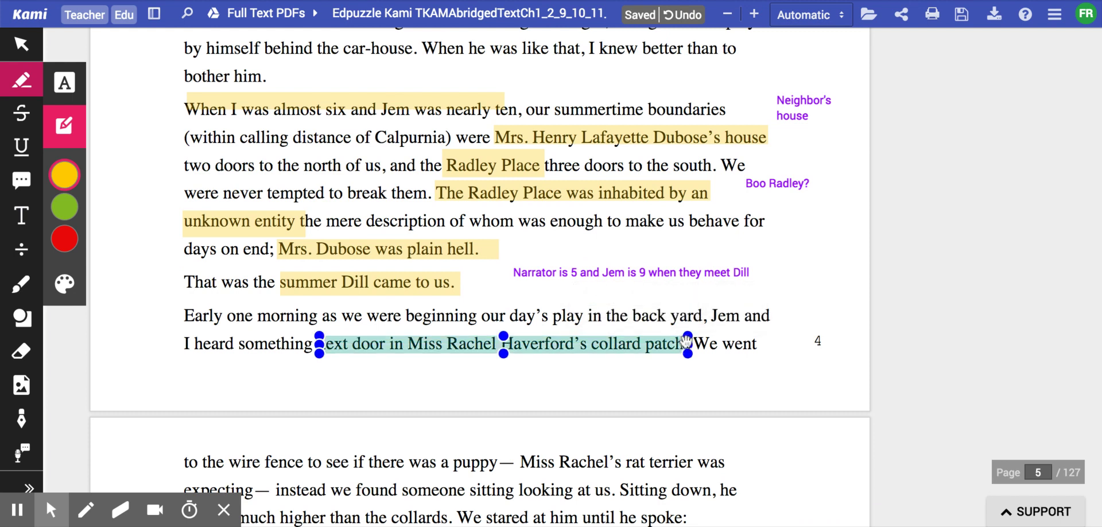
{"action": "left_click", "coordinate": [483, 373]}
- Highlight the boy's introduction "I'm Charles Baker Harris," in yellow on the following page
{"action": "scroll", "coordinate": [482, 373], "scroll_direction": "down", "scroll_amount": 3}
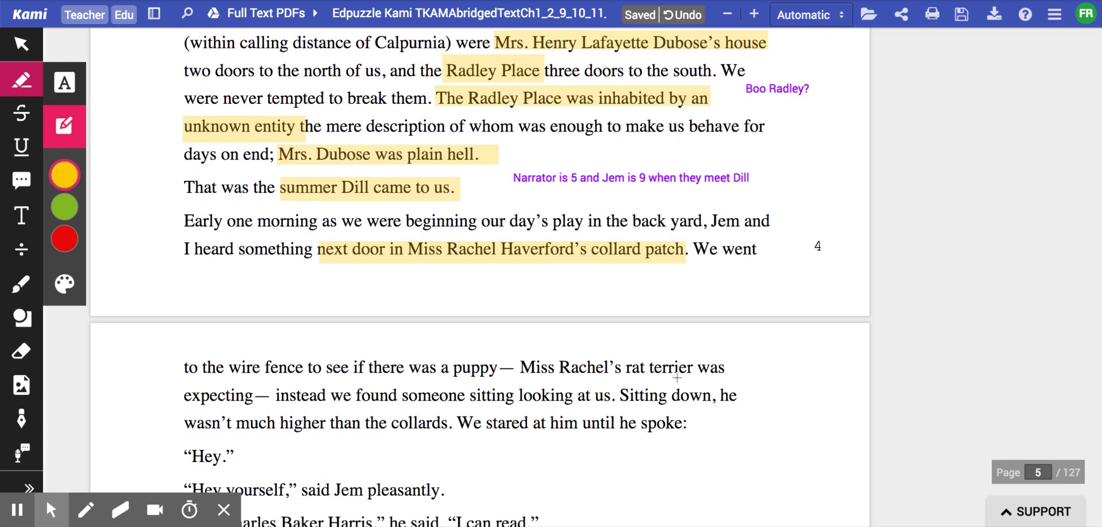
{"action": "scroll", "coordinate": [345, 414], "scroll_direction": "down", "scroll_amount": 1}
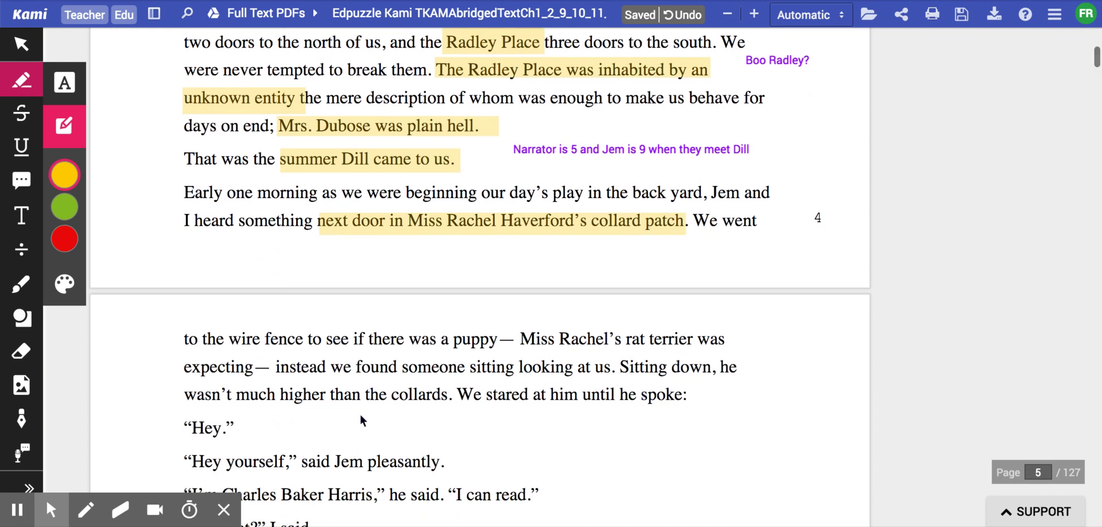
{"action": "scroll", "coordinate": [360, 414], "scroll_direction": "down", "scroll_amount": 1}
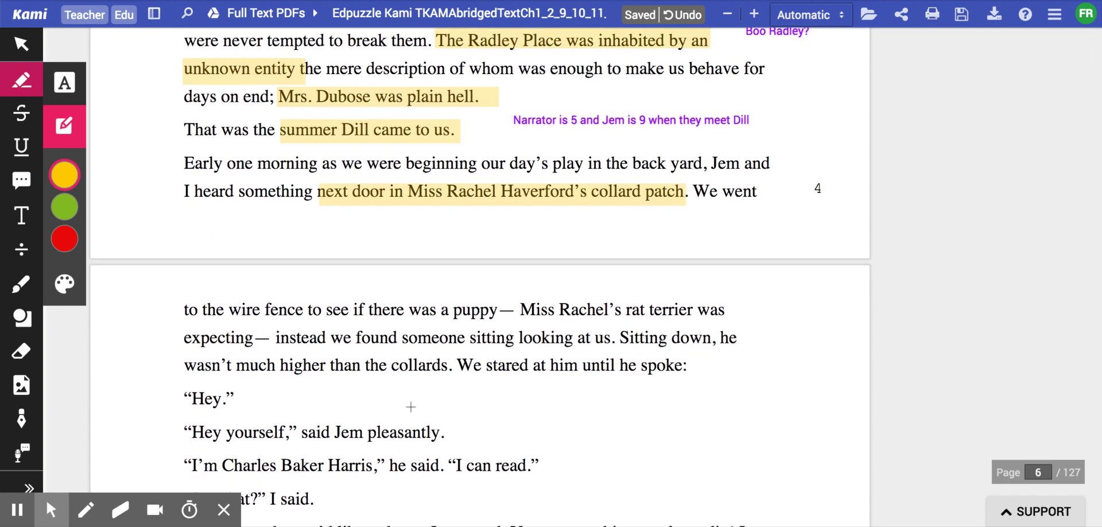
{"action": "scroll", "coordinate": [411, 407], "scroll_direction": "down", "scroll_amount": 1}
{"action": "scroll", "coordinate": [411, 407], "scroll_direction": "down", "scroll_amount": 1}
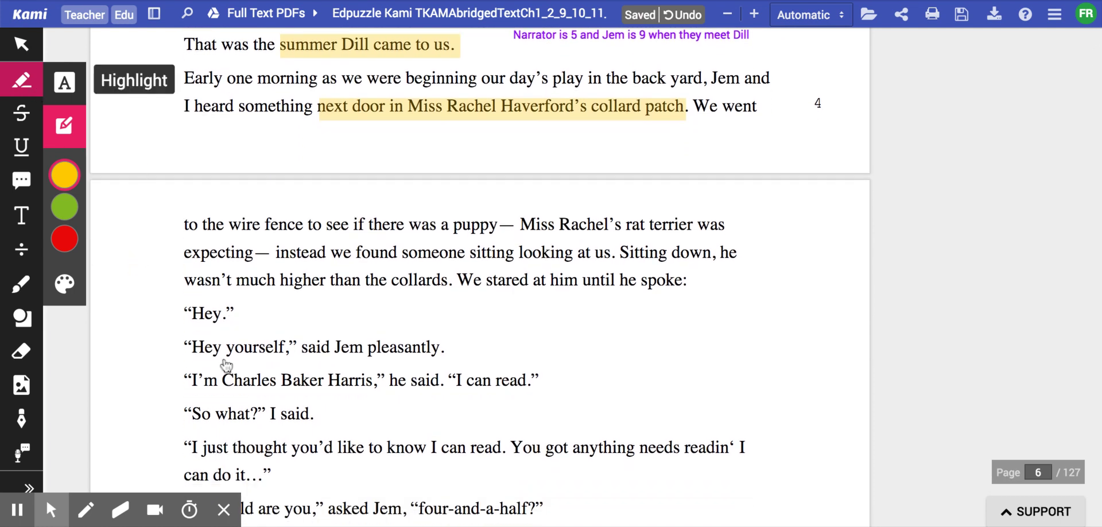
{"action": "left_click_drag", "start_coordinate": [182, 362], "coordinate": [388, 380]}
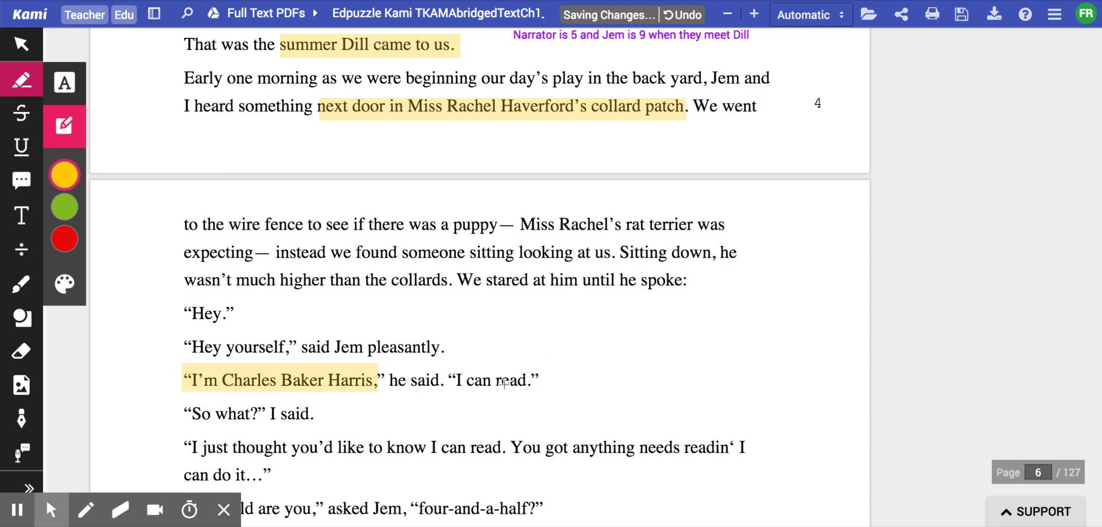
- Highlight Jem's "four-and-a-half?" and the reply "Goin' on seven." in yellow
{"action": "scroll", "coordinate": [504, 382], "scroll_direction": "down", "scroll_amount": 1}
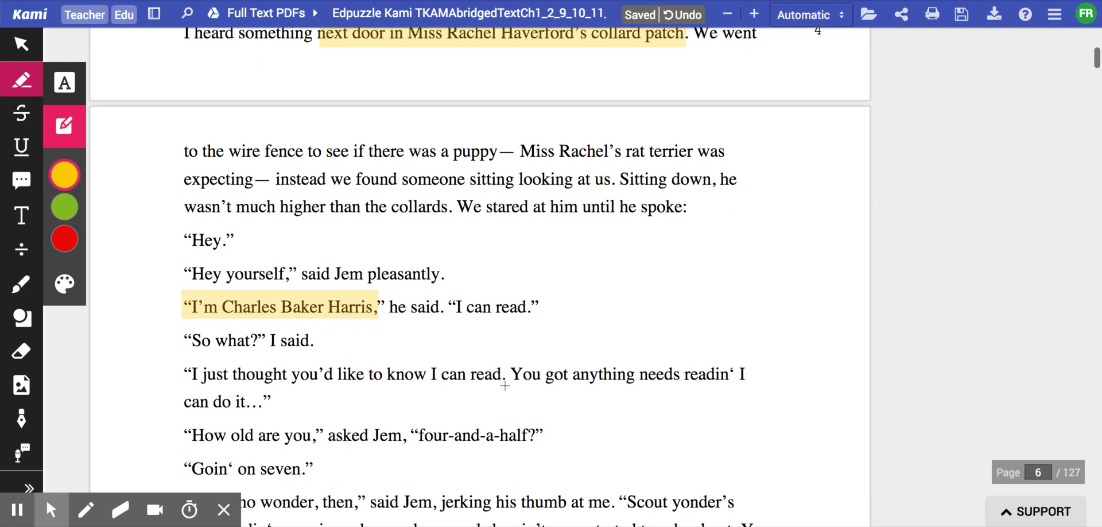
{"action": "scroll", "coordinate": [322, 377], "scroll_direction": "down", "scroll_amount": 1}
{"action": "scroll", "coordinate": [323, 379], "scroll_direction": "down", "scroll_amount": 1}
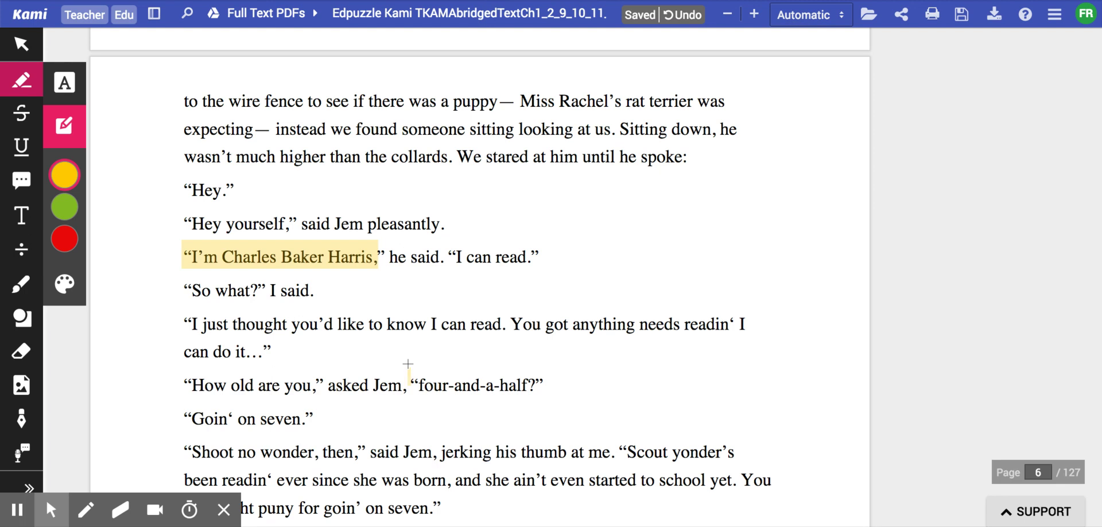
{"action": "left_click_drag", "start_coordinate": [408, 385], "coordinate": [561, 386]}
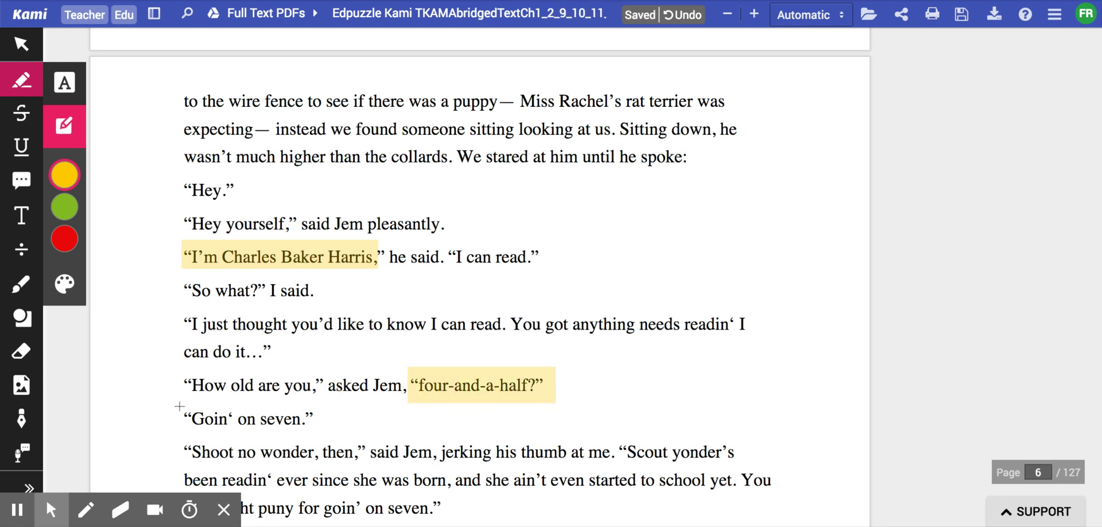
{"action": "left_click_drag", "start_coordinate": [179, 405], "coordinate": [332, 417]}
- Highlight the line "I'm little but I'm old," he said in yellow
{"action": "scroll", "coordinate": [546, 431], "scroll_direction": "down", "scroll_amount": 2}
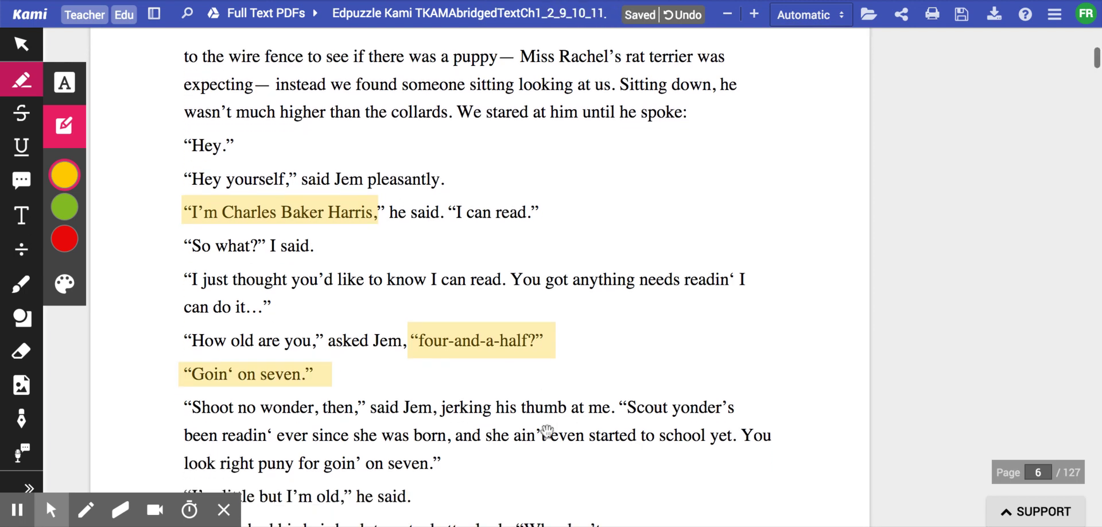
{"action": "scroll", "coordinate": [546, 430], "scroll_direction": "down", "scroll_amount": 1}
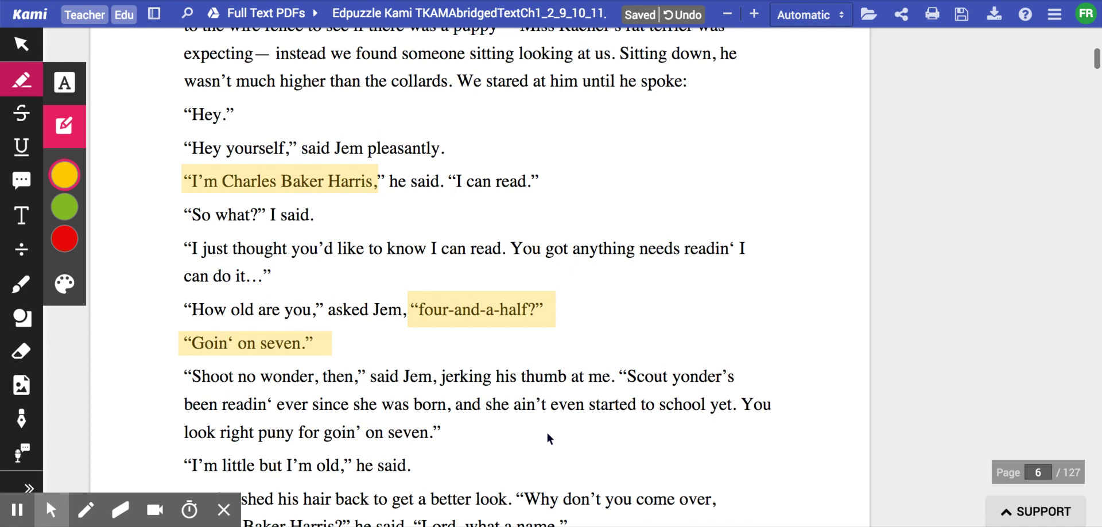
{"action": "scroll", "coordinate": [540, 409], "scroll_direction": "down", "scroll_amount": 2}
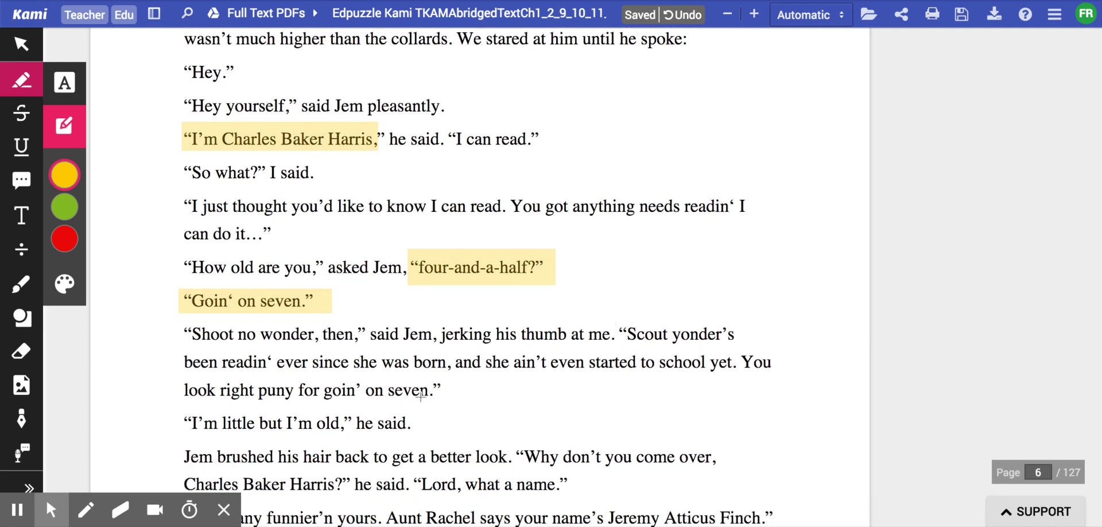
{"action": "scroll", "coordinate": [492, 379], "scroll_direction": "down", "scroll_amount": 2}
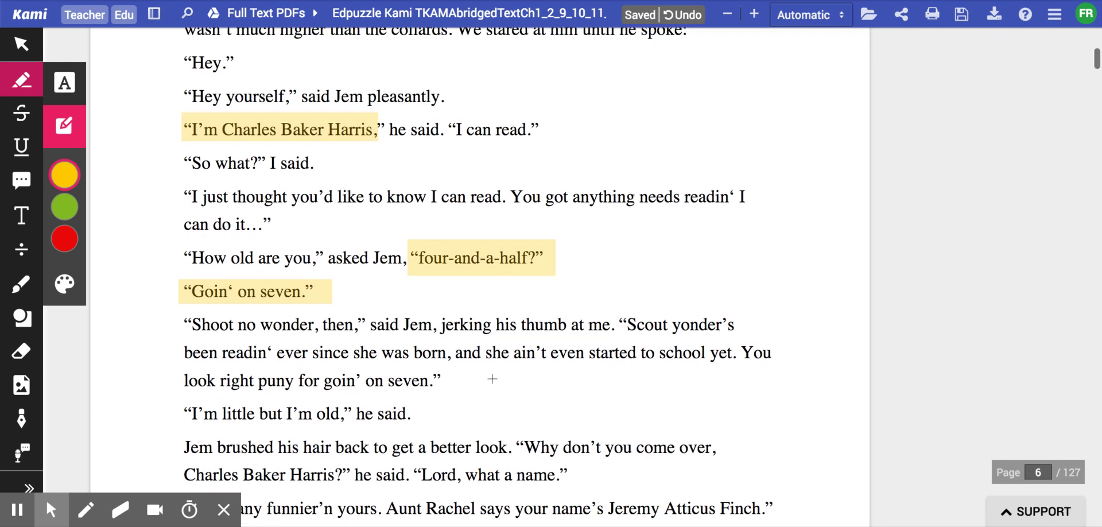
{"action": "left_click_drag", "start_coordinate": [185, 388], "coordinate": [411, 388]}
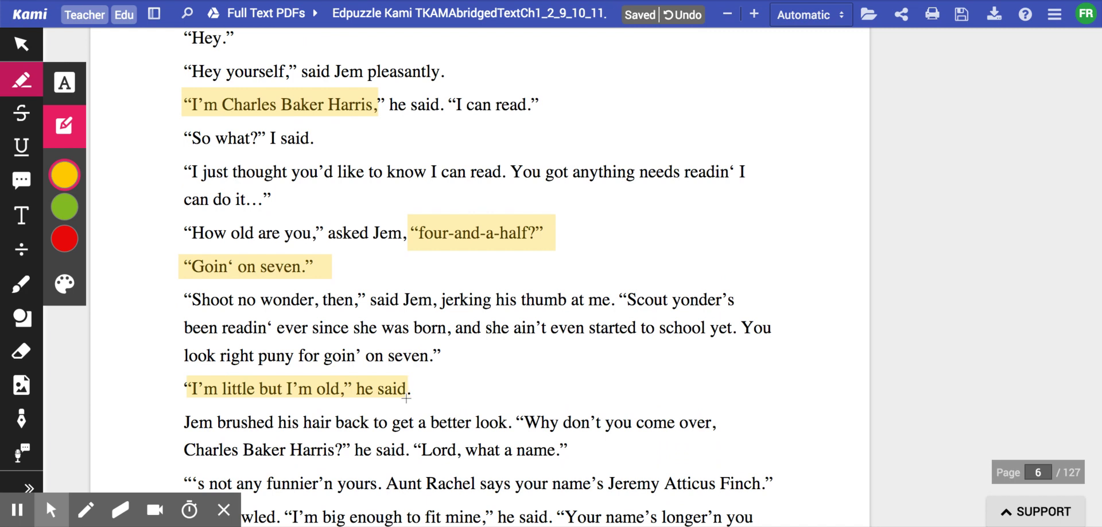
- Add a purple margin note reading "Dill's full name: Charle's Baker Harris." on two lines beside the question about his age
{"action": "left_click", "coordinate": [22, 215]}
{"action": "left_click", "coordinate": [738, 211]}
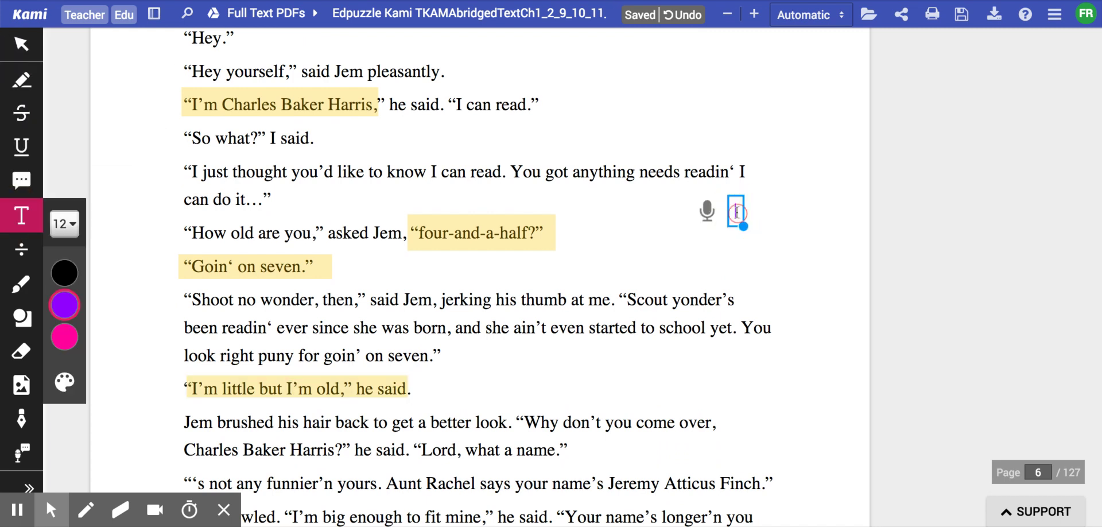
{"action": "type", "text": "Dill's full n"}
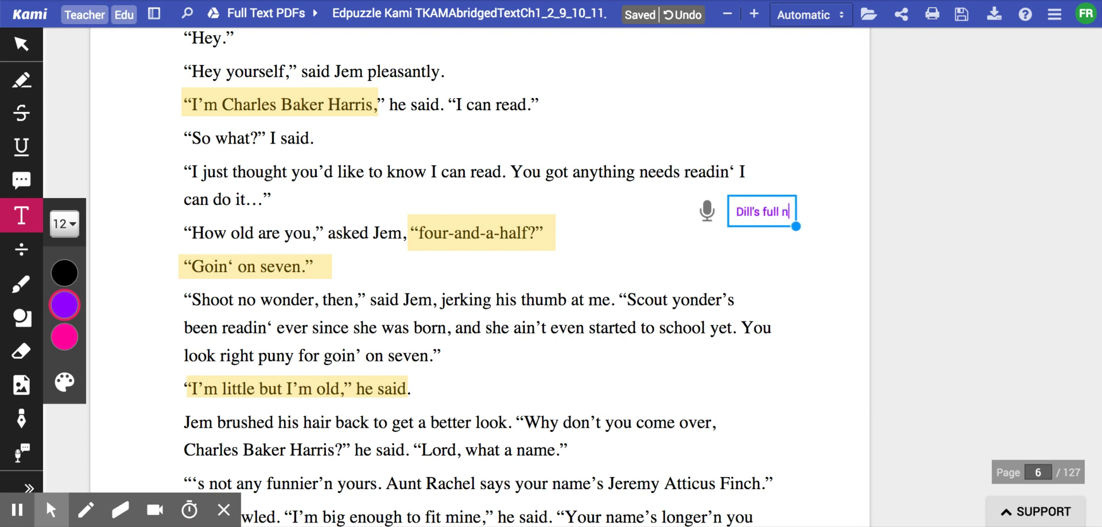
{"action": "type", "text": "ame:"}
{"action": "key", "text": "Return"}
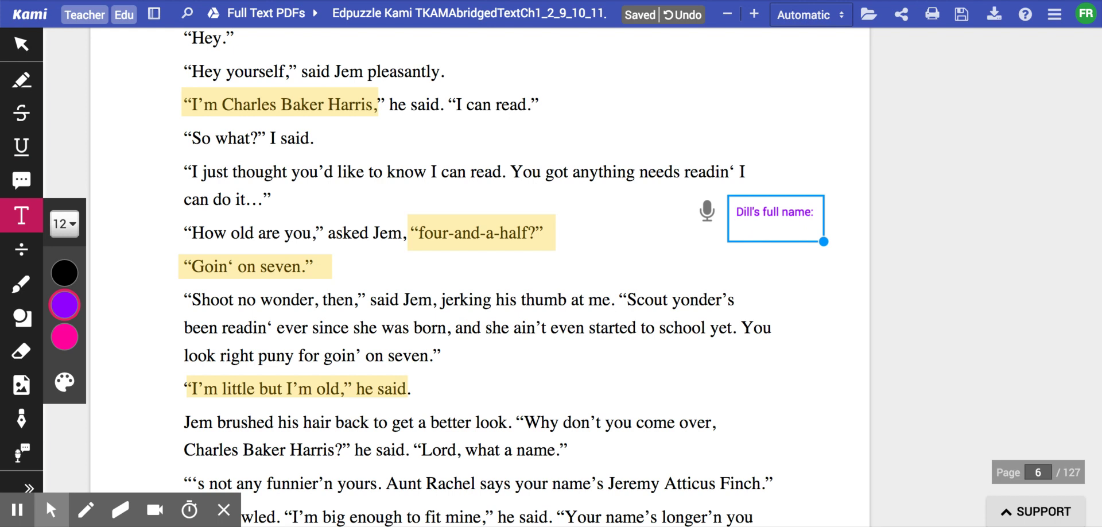
{"action": "type", "text": "Charle's Baker Ha"}
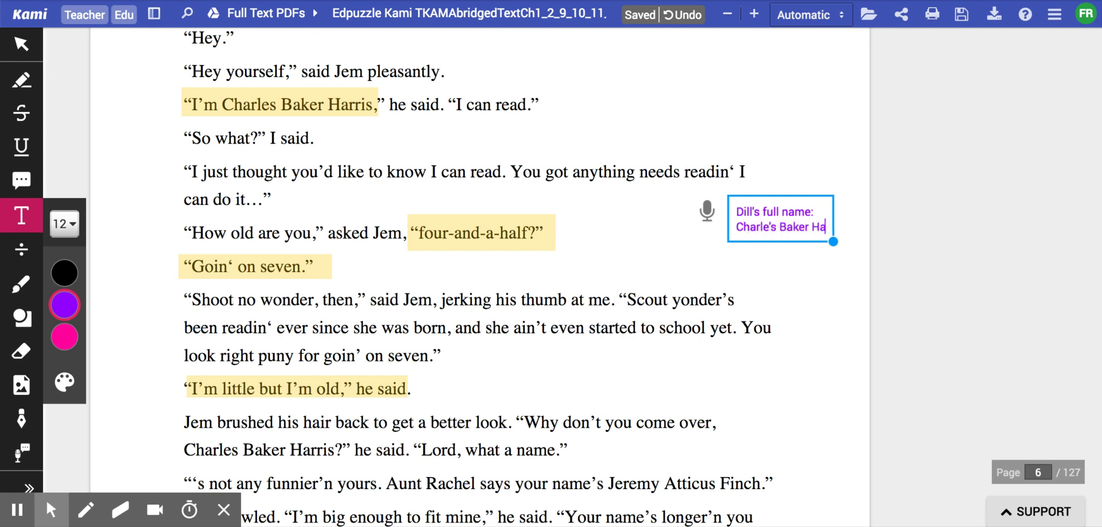
{"action": "type", "text": "rris"}
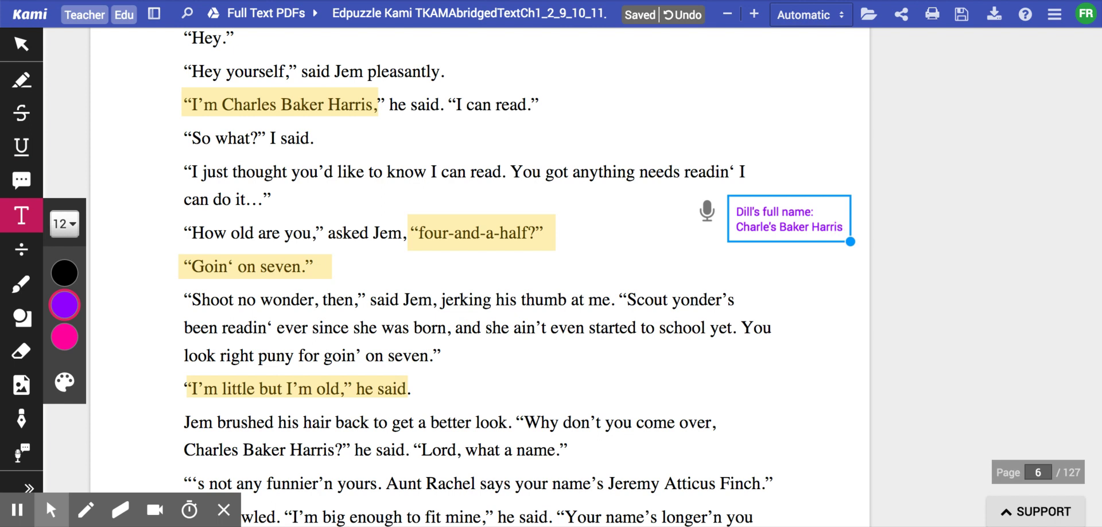
{"action": "scroll", "coordinate": [480, 278], "scroll_direction": "down", "scroll_amount": 3}
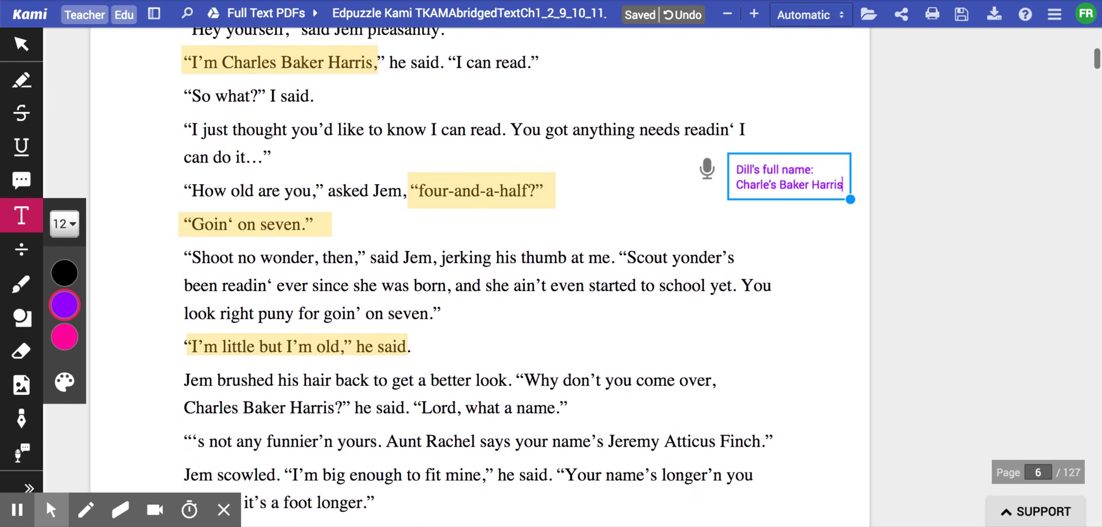
{"action": "type", "text": "."}
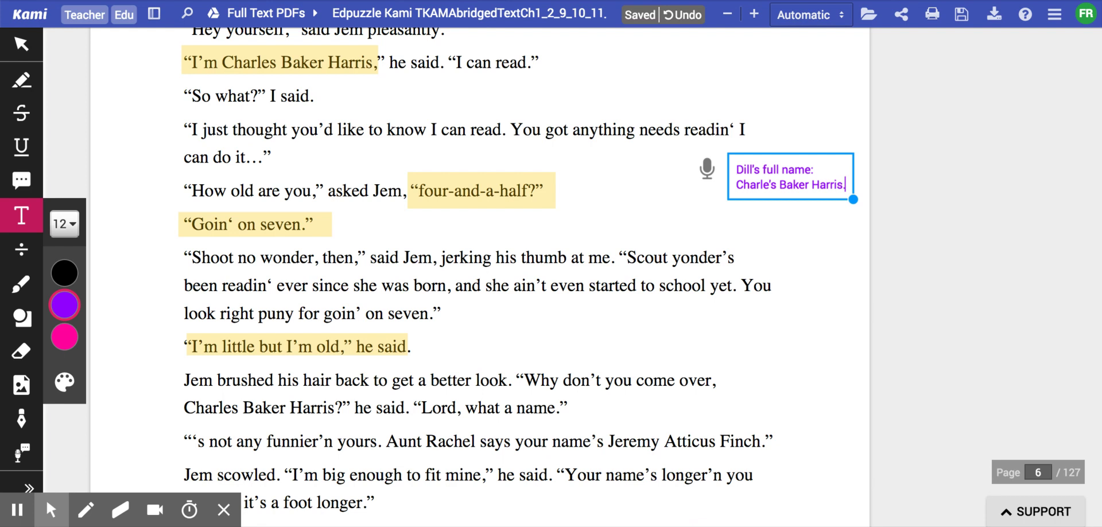
- Add a third line reading "He's 6. He can read." to the note about Dill's full name
{"action": "key", "text": "Return"}
{"action": "type", "text": "He's 6"}
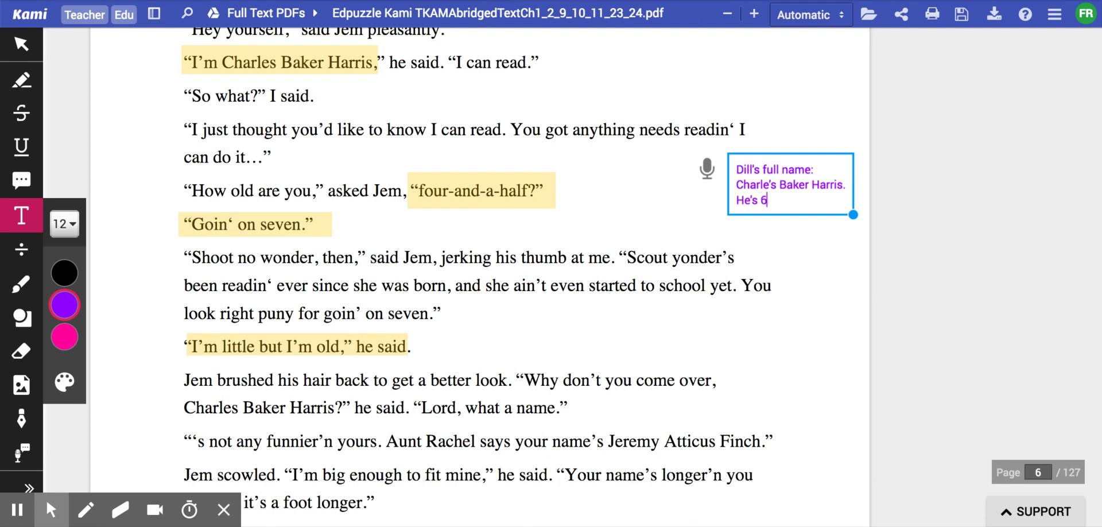
{"action": "scroll", "coordinate": [639, 278], "scroll_direction": "down", "scroll_amount": 2}
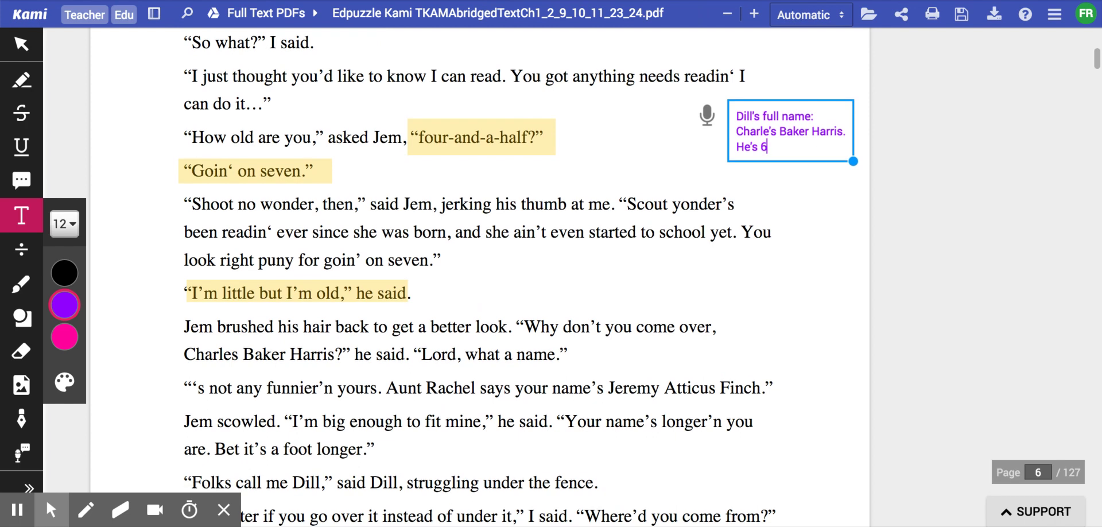
{"action": "type", "text": ". He can read."}
- Highlight Jem's full name, "Jeremy Atticus Finch," in yellow in the line about what Aunt Rachel says
{"action": "scroll", "coordinate": [639, 277], "scroll_direction": "down", "scroll_amount": 2}
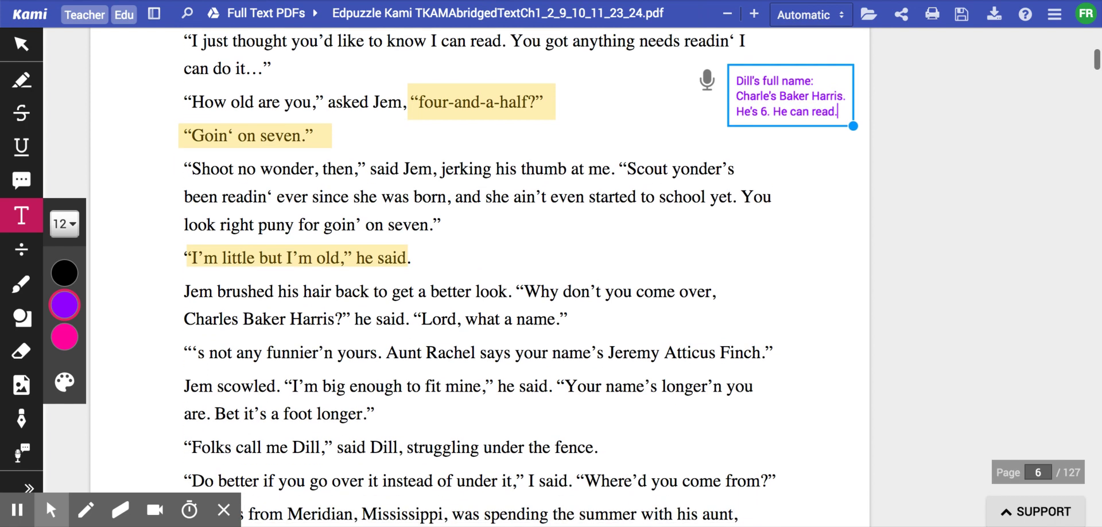
{"action": "scroll", "coordinate": [581, 305], "scroll_direction": "down", "scroll_amount": 2}
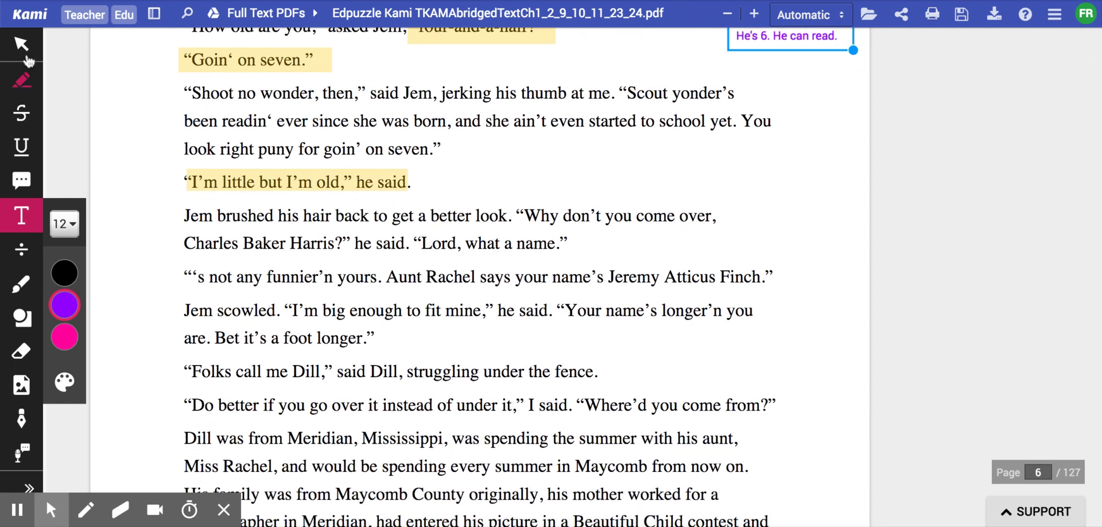
{"action": "left_click", "coordinate": [22, 80]}
{"action": "left_click", "coordinate": [310, 183]}
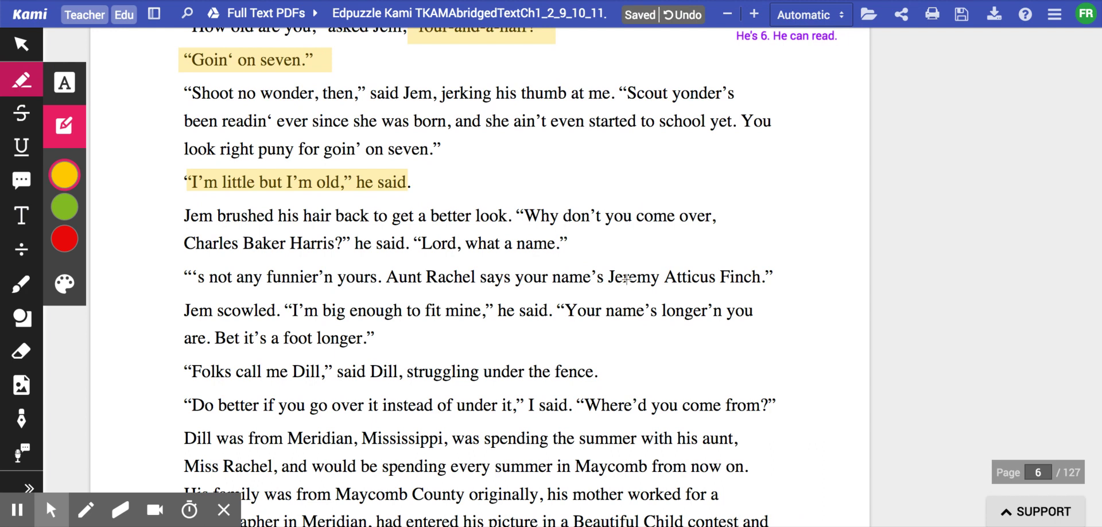
{"action": "left_click_drag", "start_coordinate": [602, 256], "coordinate": [776, 277]}
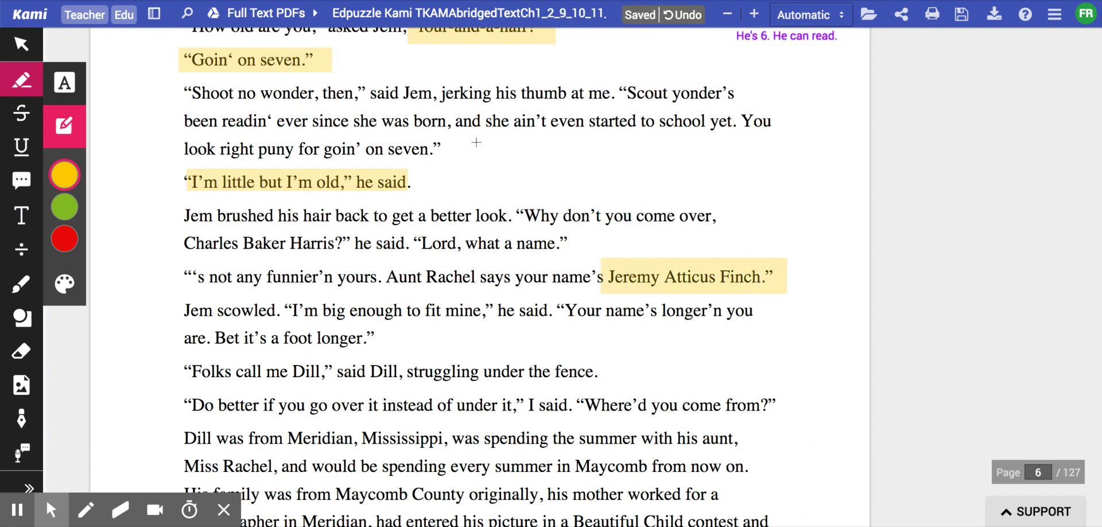
- Add a purple margin note reading "Jem's full name" above the highlighted "Jeremy Atticus Finch."
{"action": "left_click", "coordinate": [21, 216]}
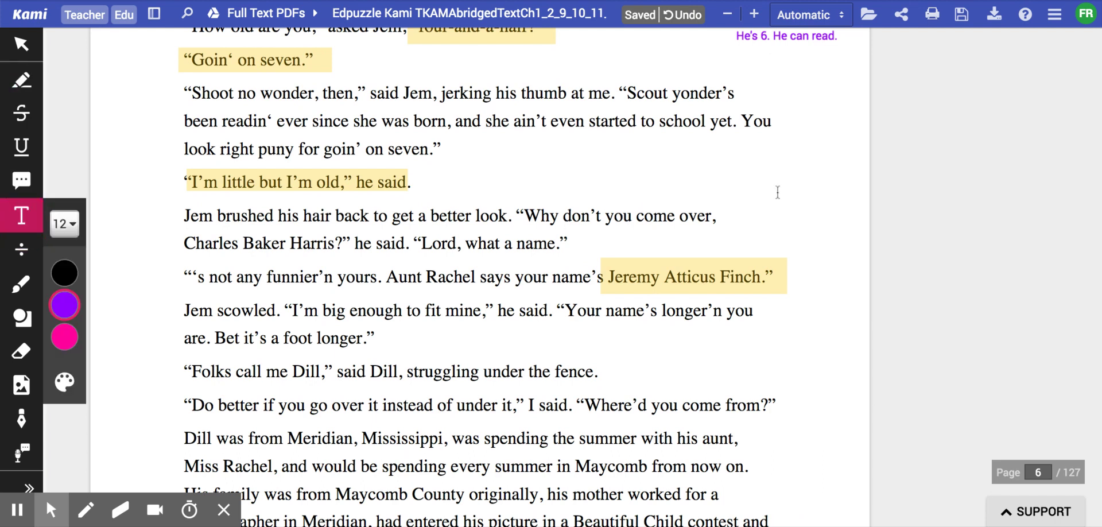
{"action": "left_click", "coordinate": [765, 212]}
{"action": "type", "text": "Jem's"}
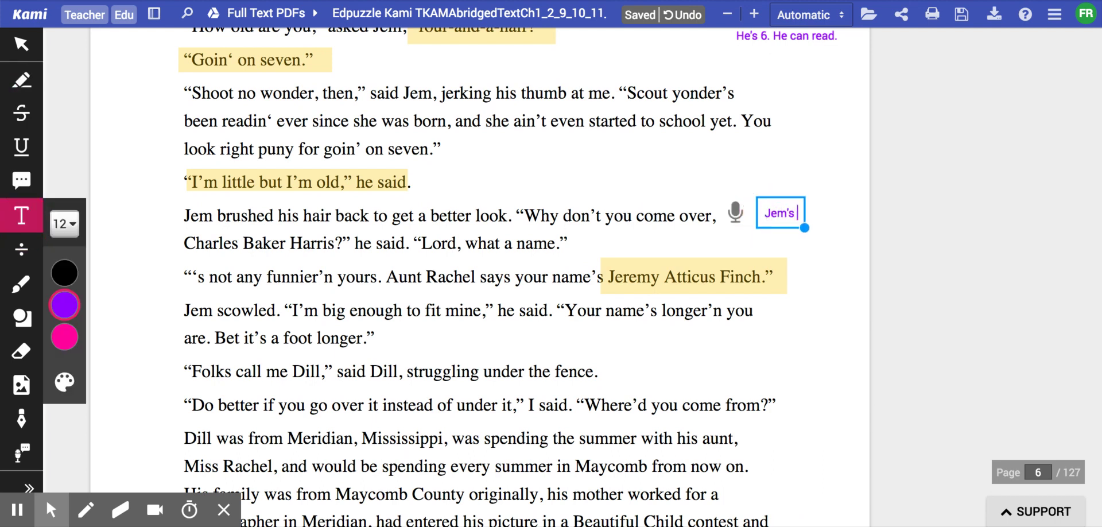
{"action": "type", "text": " full name"}
- Highlight "Folks call me Dill," and the question "Where'd you come from?" in yellow
{"action": "scroll", "coordinate": [454, 303], "scroll_direction": "down", "scroll_amount": 2}
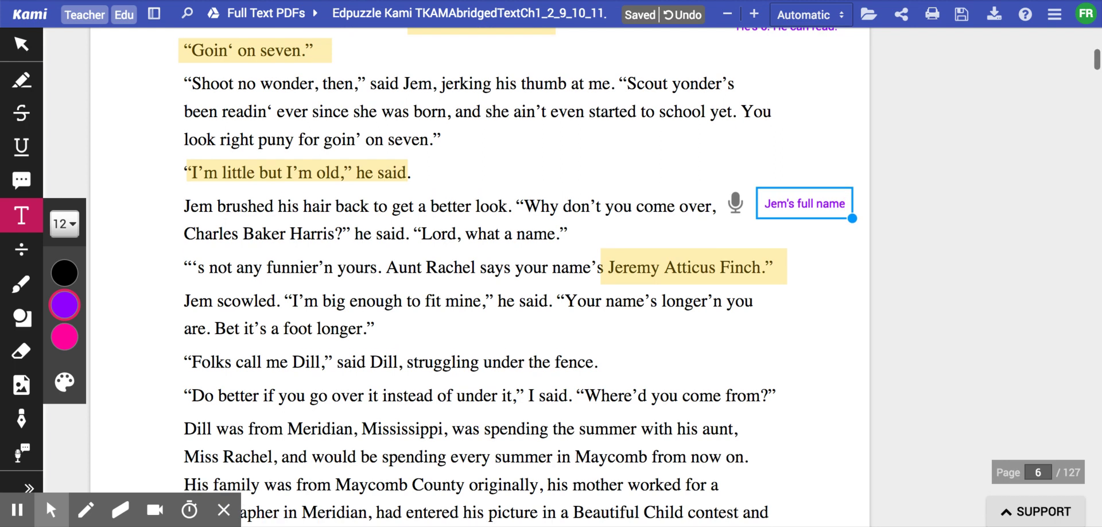
{"action": "left_click", "coordinate": [21, 80]}
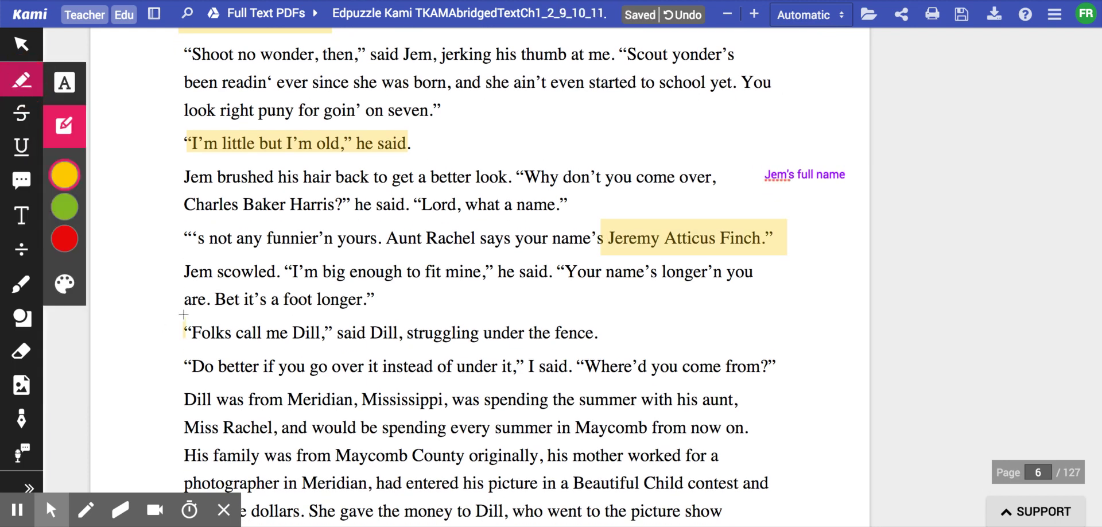
{"action": "left_click_drag", "start_coordinate": [184, 315], "coordinate": [348, 333]}
{"action": "scroll", "coordinate": [631, 345], "scroll_direction": "down", "scroll_amount": 1}
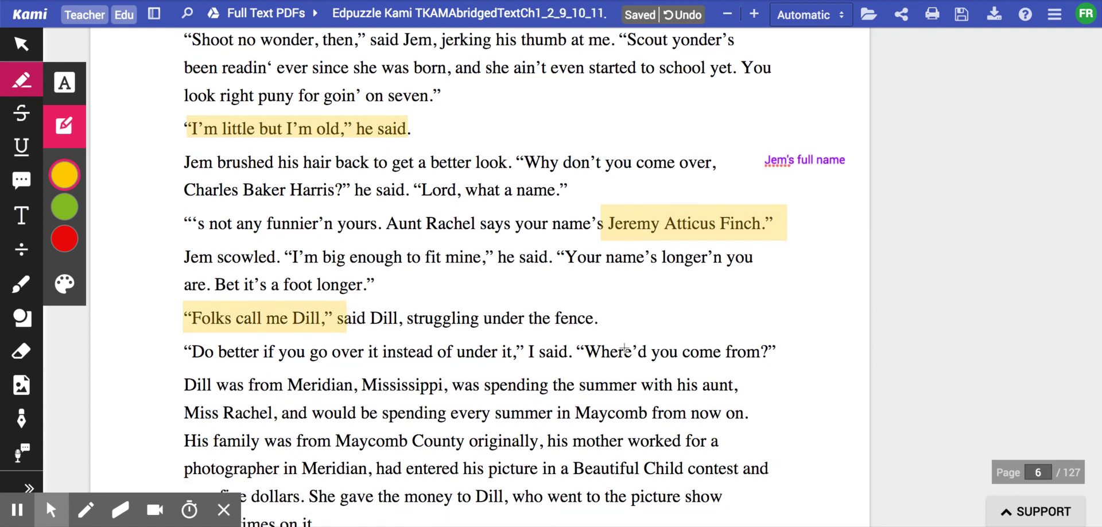
{"action": "left_click_drag", "start_coordinate": [582, 316], "coordinate": [784, 334]}
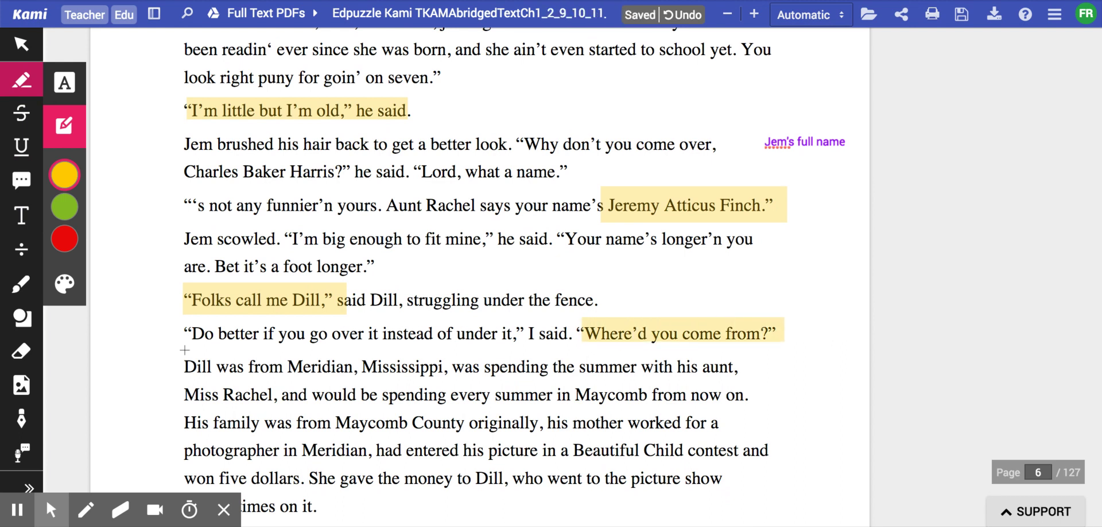
- Highlight "Dill was from Meridian, Mississippi," "spending the summer with his aunt, Miss Rachel," and "every summer in Maycomb" in yellow
{"action": "left_click_drag", "start_coordinate": [184, 366], "coordinate": [460, 366]}
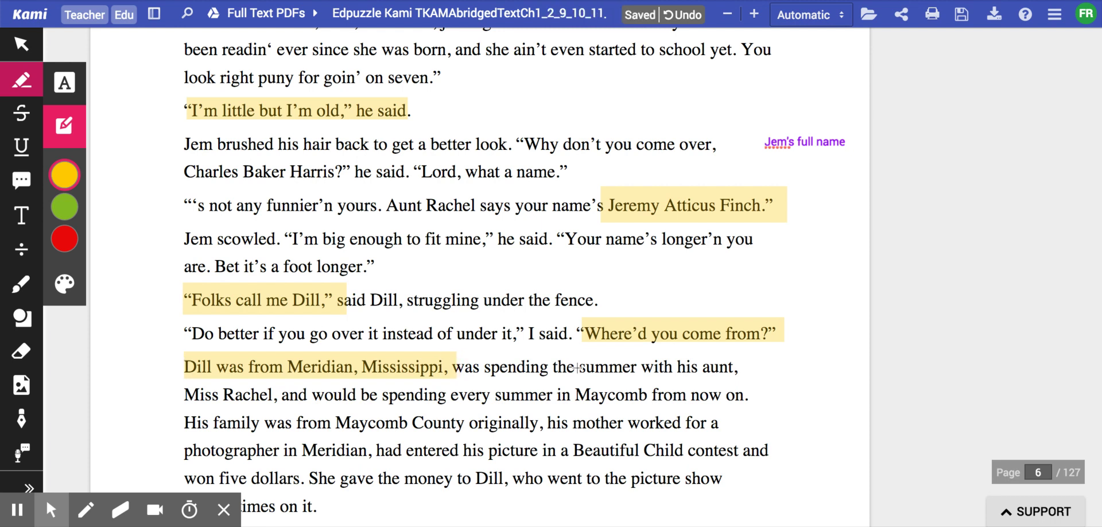
{"action": "left_click_drag", "start_coordinate": [485, 351], "coordinate": [746, 366]}
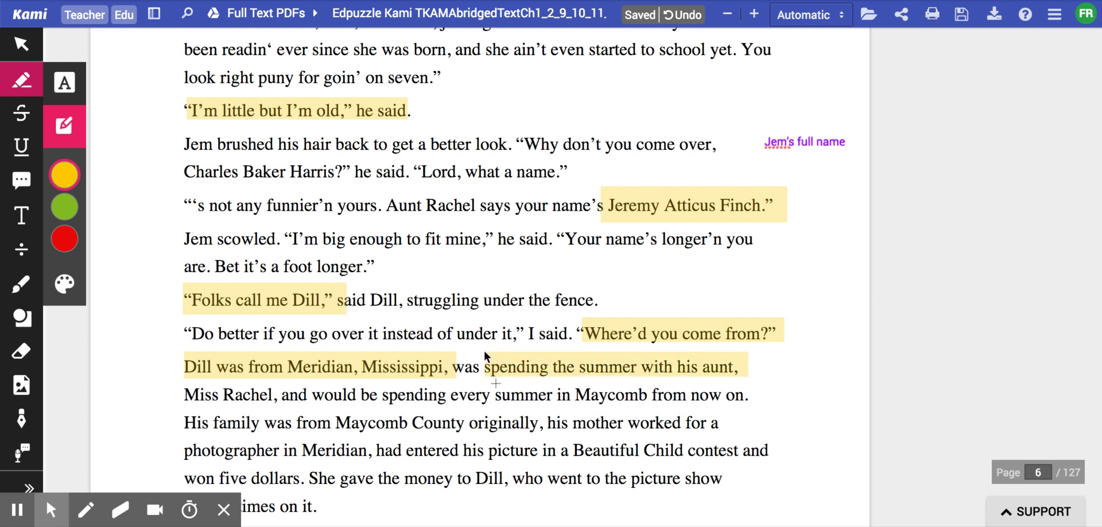
{"action": "left_click_drag", "start_coordinate": [183, 385], "coordinate": [279, 395]}
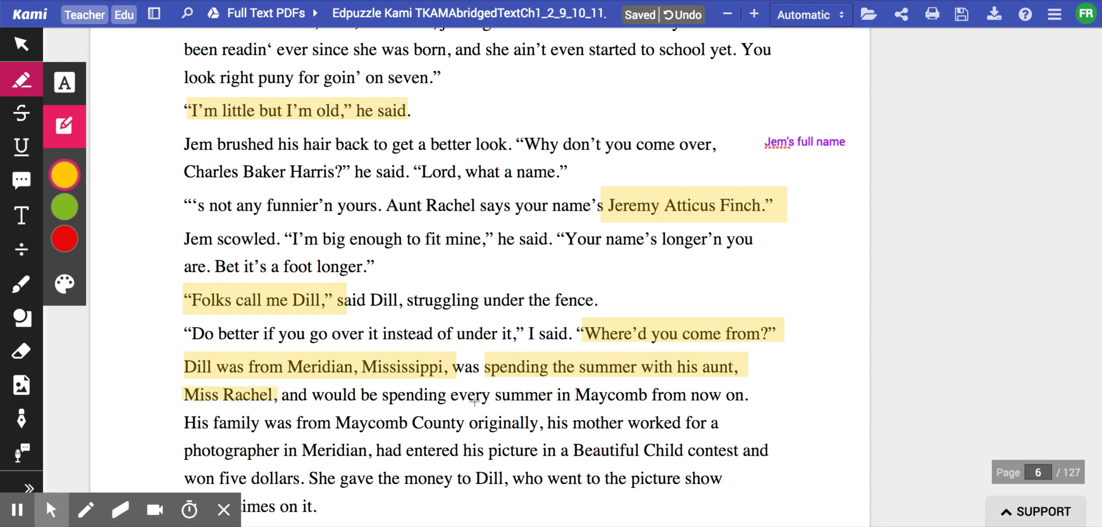
{"action": "left_click_drag", "start_coordinate": [449, 383], "coordinate": [651, 395]}
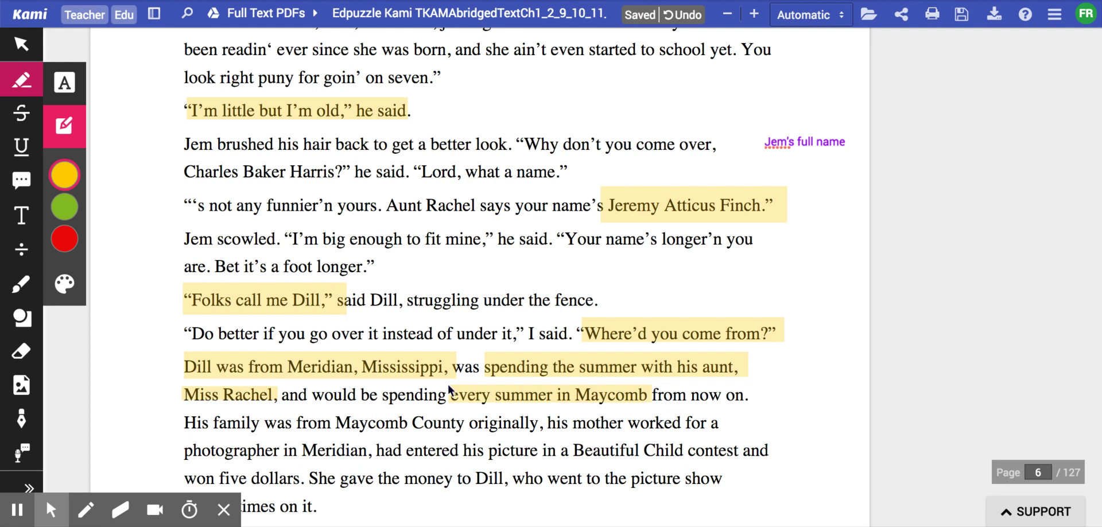
- Highlight "won five dollars." and "the picture show" in yellow in the paragraph about Dill's family
{"action": "scroll", "coordinate": [448, 385], "scroll_direction": "down", "scroll_amount": 1}
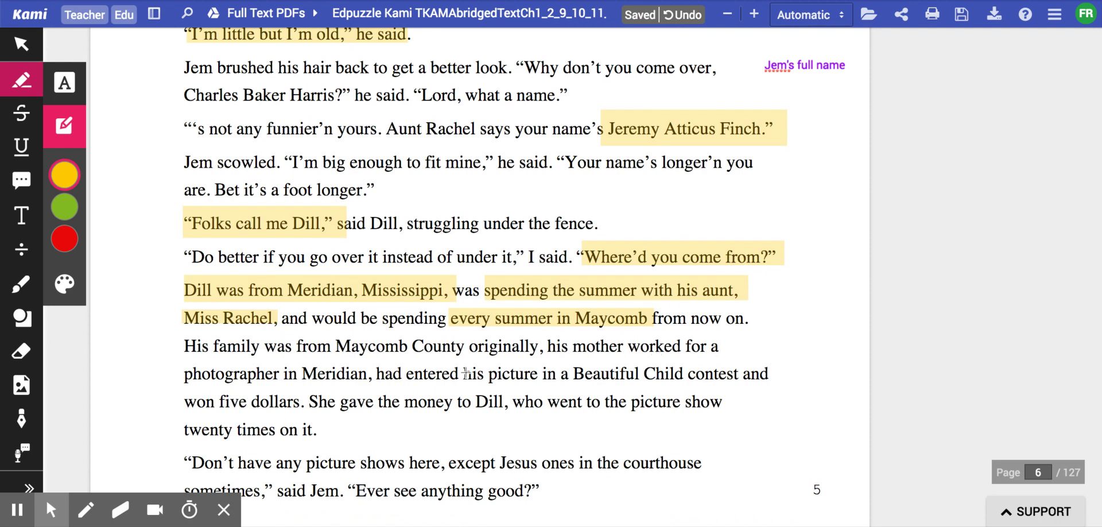
{"action": "scroll", "coordinate": [477, 369], "scroll_direction": "down", "scroll_amount": 1}
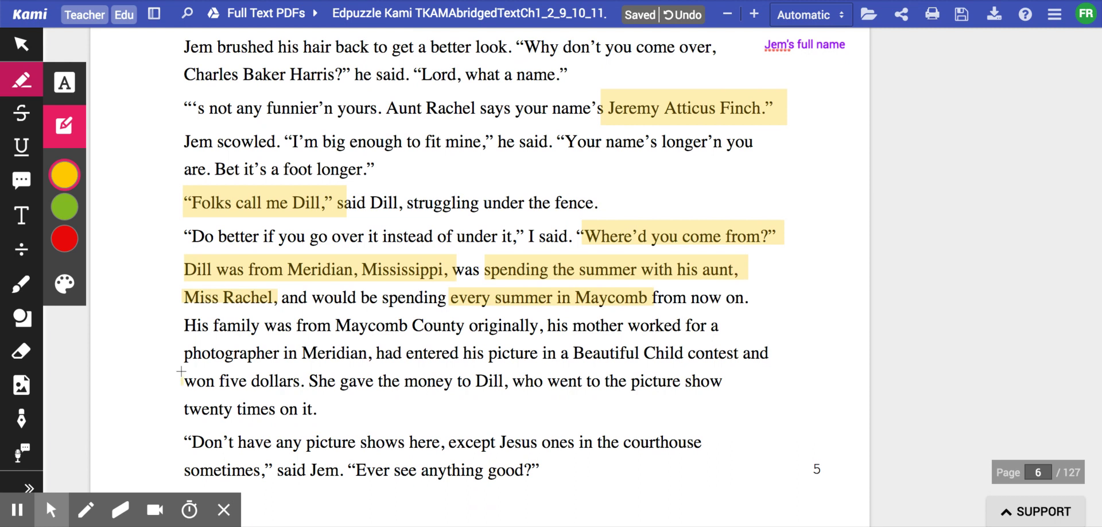
{"action": "left_click_drag", "start_coordinate": [181, 372], "coordinate": [308, 382]}
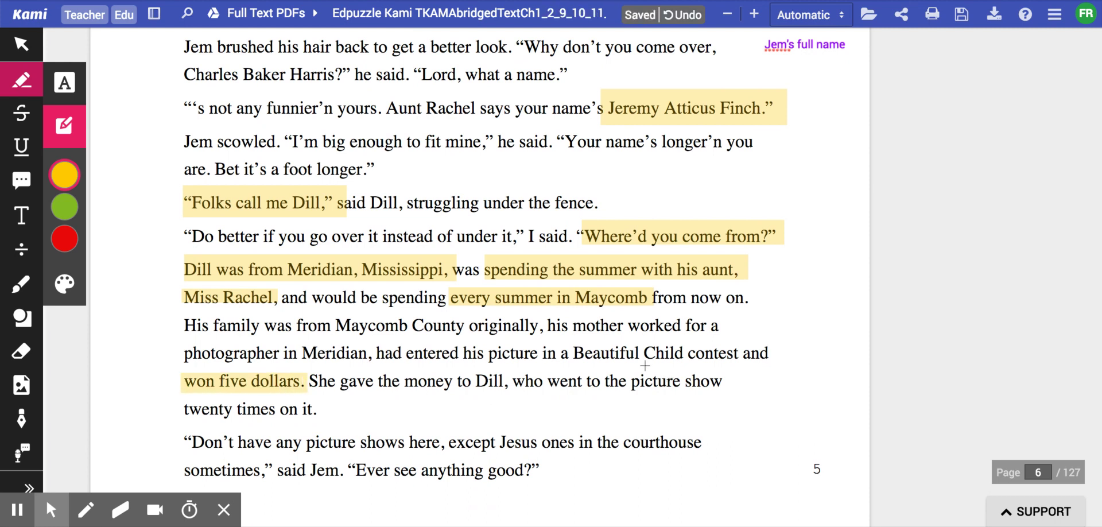
{"action": "left_click_drag", "start_coordinate": [607, 365], "coordinate": [746, 382]}
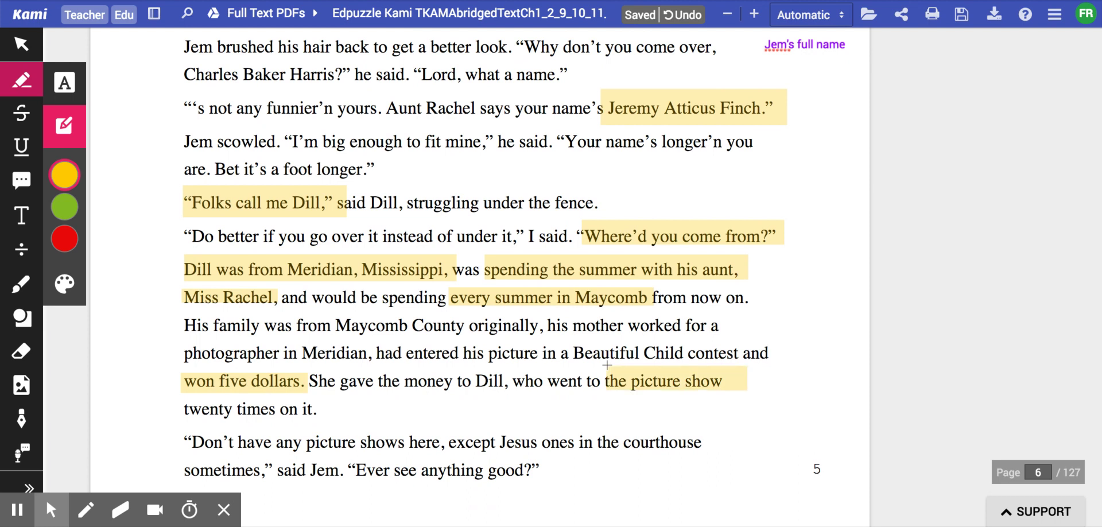
- Add a purple margin note reading "movie" beside the highlighted phrase "the picture show"
{"action": "scroll", "coordinate": [515, 446], "scroll_direction": "down", "scroll_amount": 1}
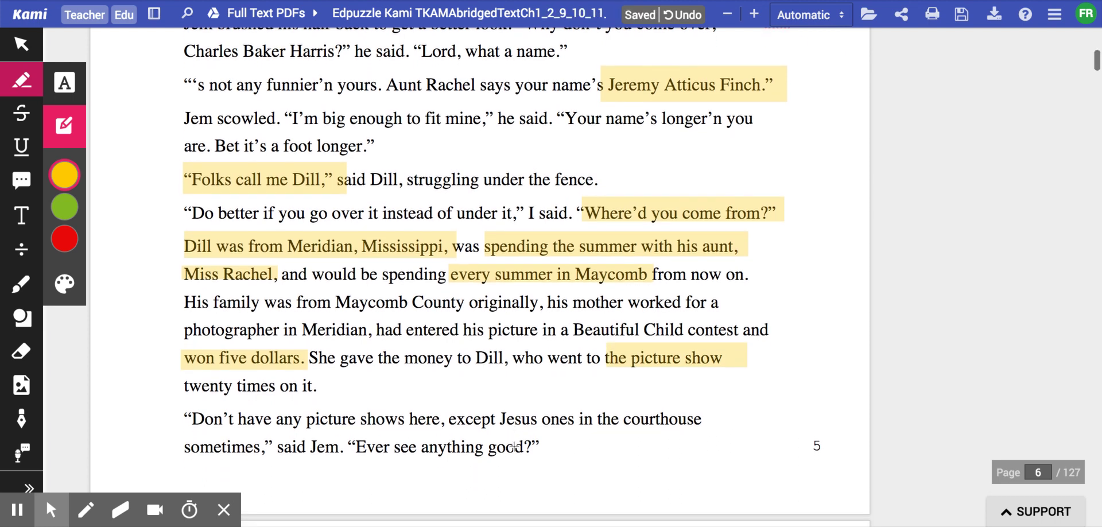
{"action": "left_click", "coordinate": [23, 216]}
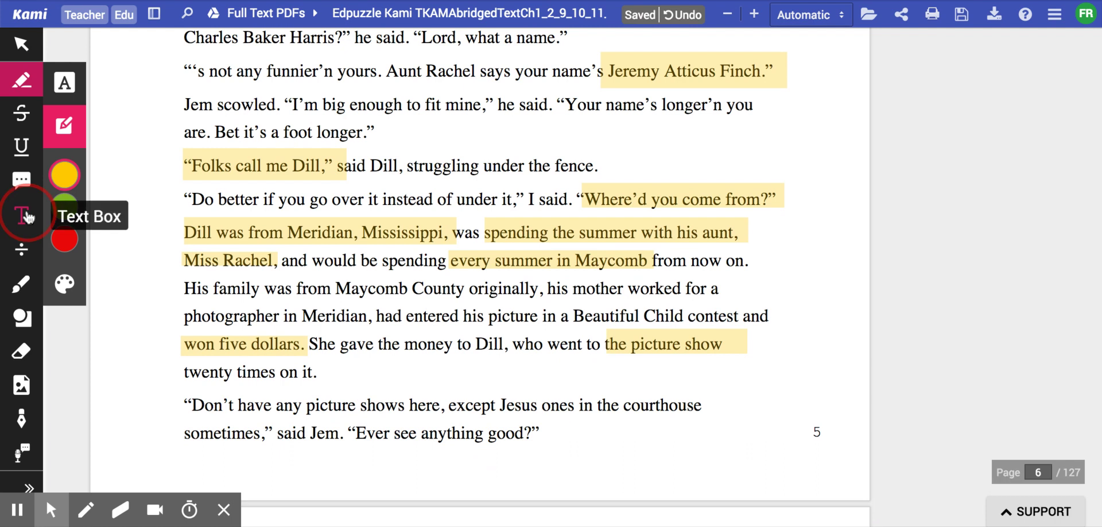
{"action": "left_click", "coordinate": [764, 343]}
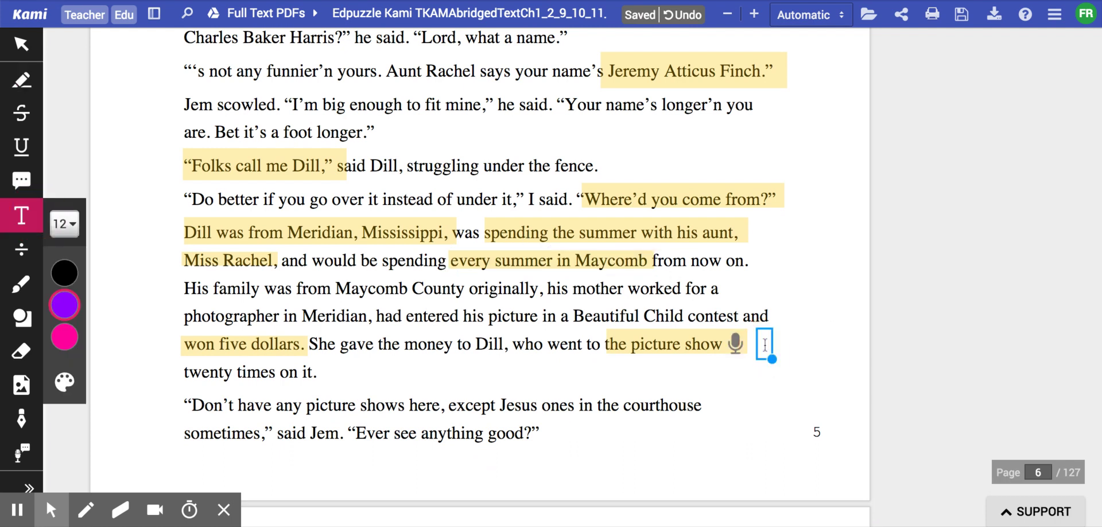
{"action": "type", "text": "movie"}
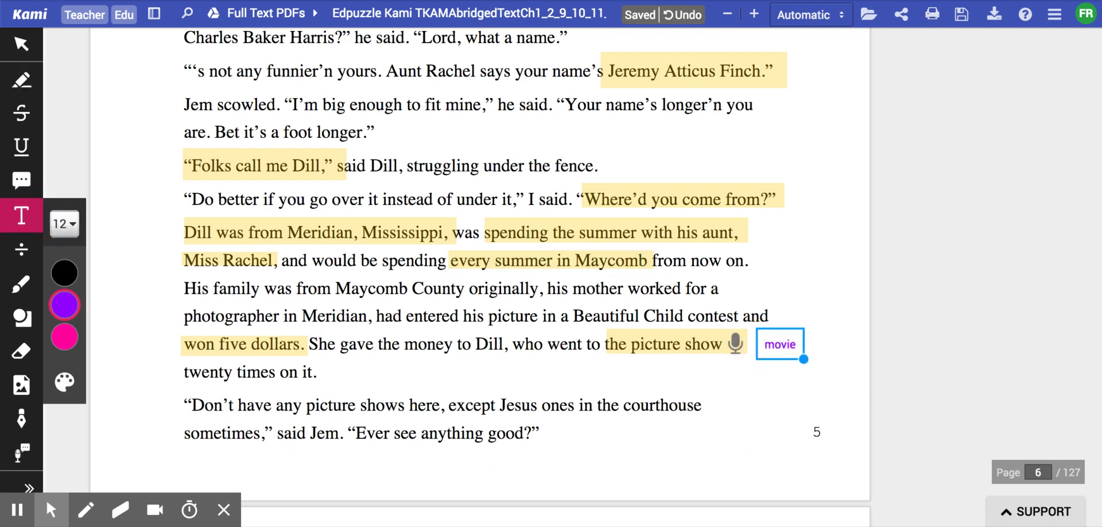
{"action": "scroll", "coordinate": [480, 267], "scroll_direction": "down", "scroll_amount": 1}
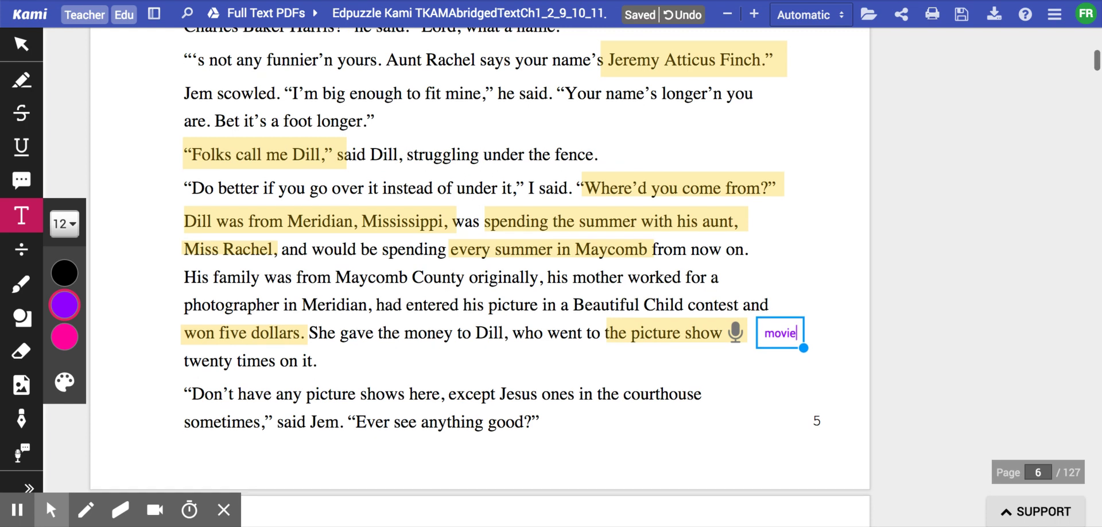
{"action": "left_click", "coordinate": [773, 218]}
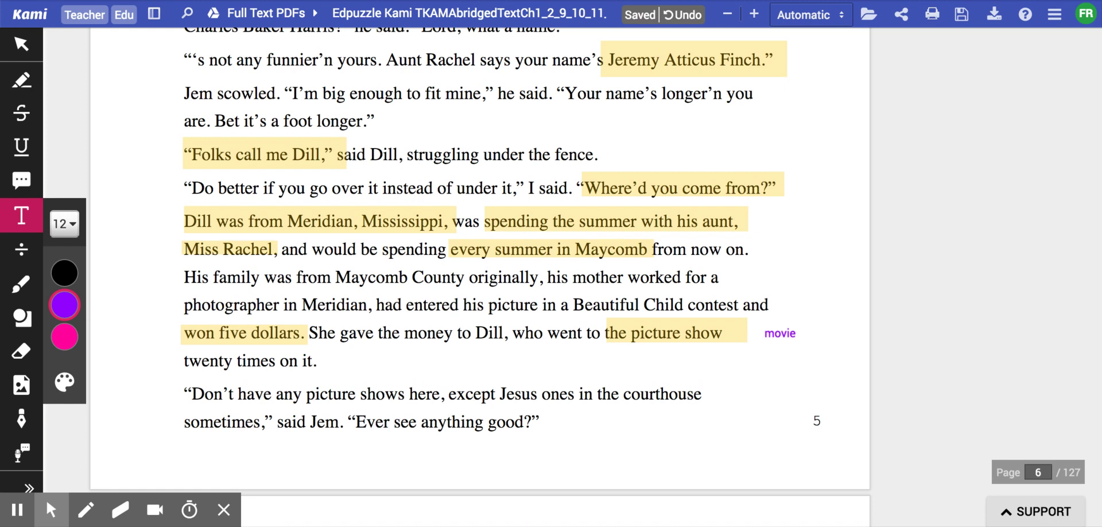
- Add a purple margin note reading "Where Dill came from and he will be coming every summer." beside the Meridian, Mississippi lines
{"action": "left_click", "coordinate": [770, 217]}
{"action": "type", "text": "W"}
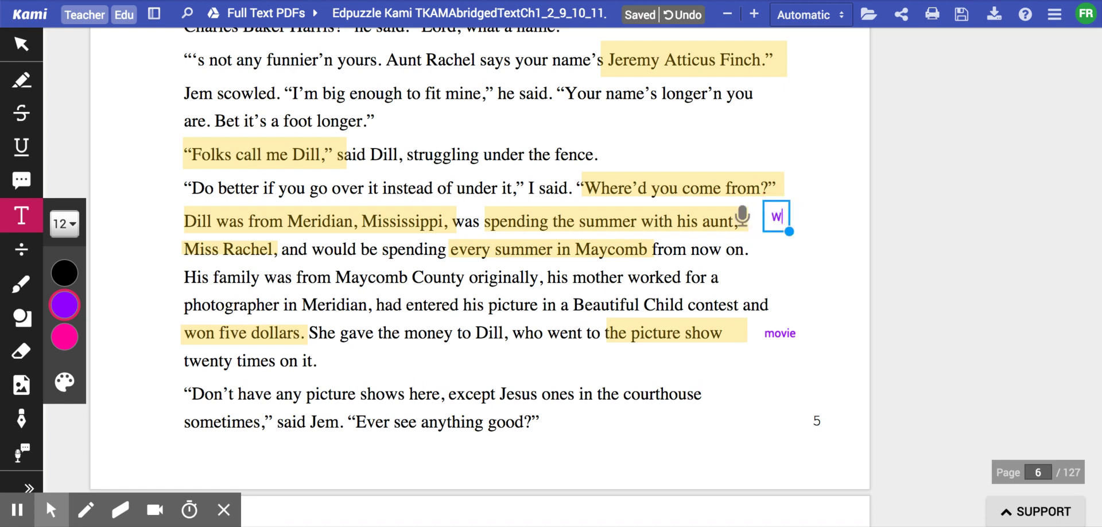
{"action": "type", "text": "here Dill cam"}
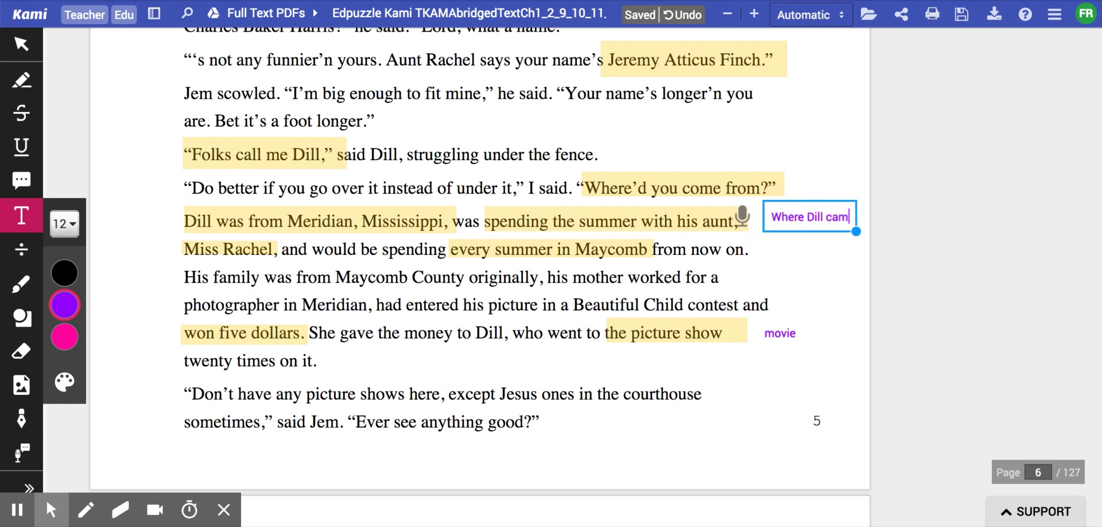
{"action": "type", "text": "e from and"}
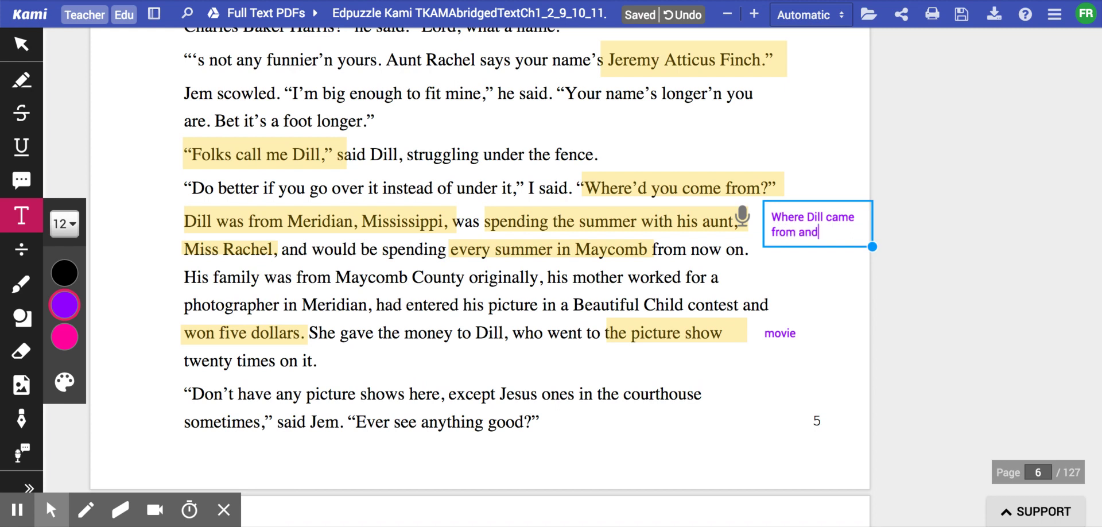
{"action": "type", "text": " he will be comin"}
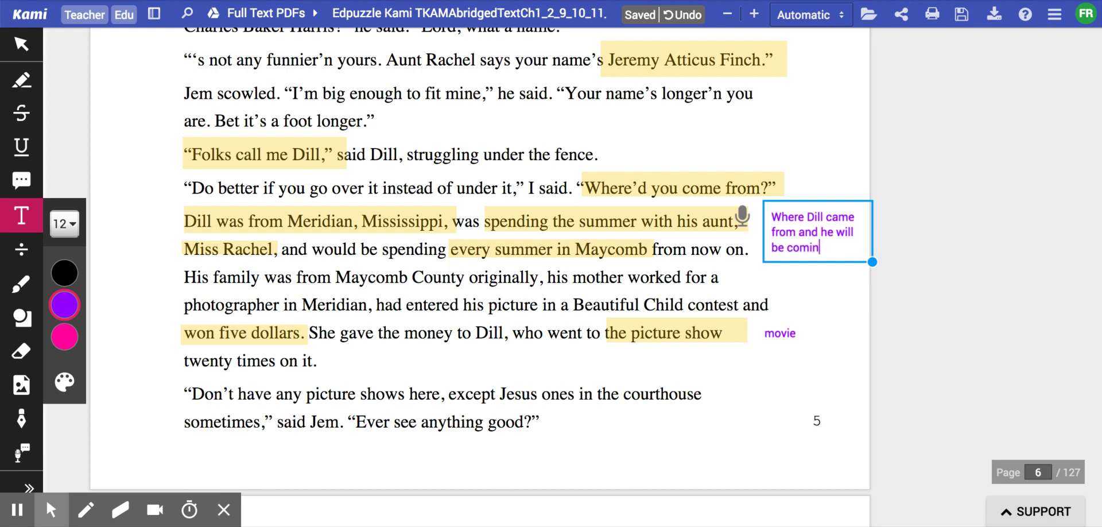
{"action": "type", "text": "g eveyr"}
{"action": "type", "text": "y summer"}
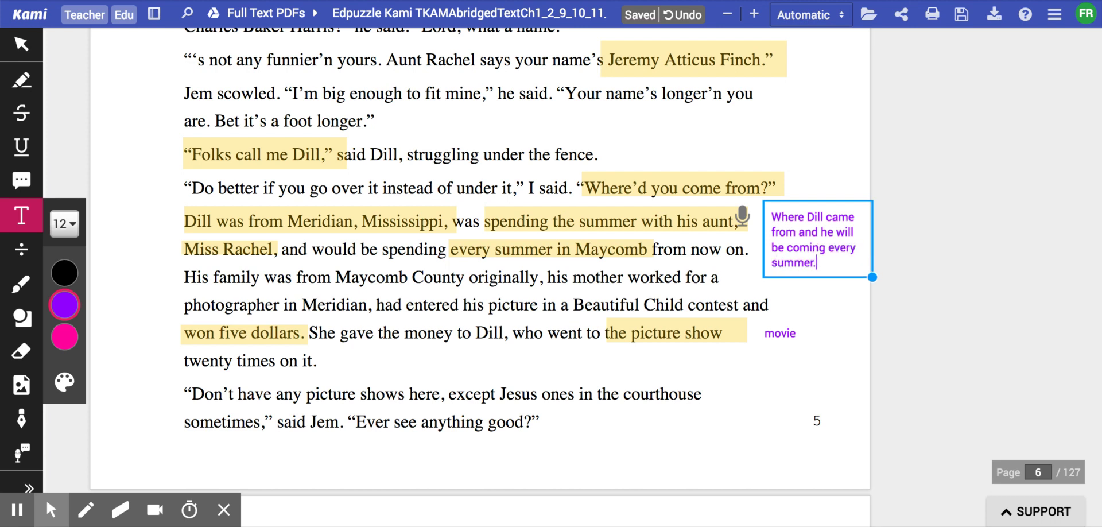
{"action": "type", "text": "."}
{"action": "scroll", "coordinate": [480, 276], "scroll_direction": "down", "scroll_amount": 3}
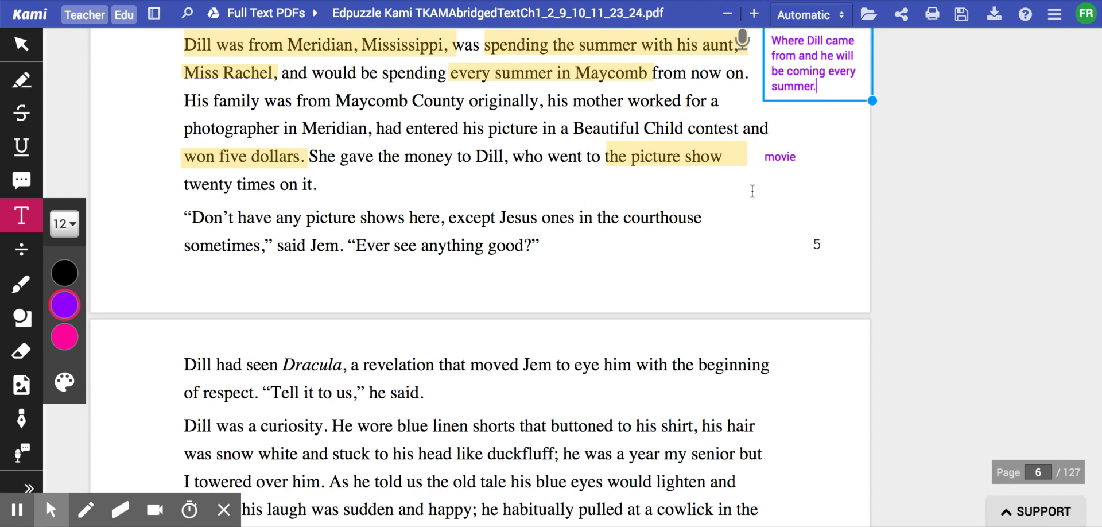
{"action": "scroll", "coordinate": [752, 191], "scroll_direction": "up", "scroll_amount": 2}
{"action": "scroll", "coordinate": [752, 191], "scroll_direction": "up", "scroll_amount": 4}
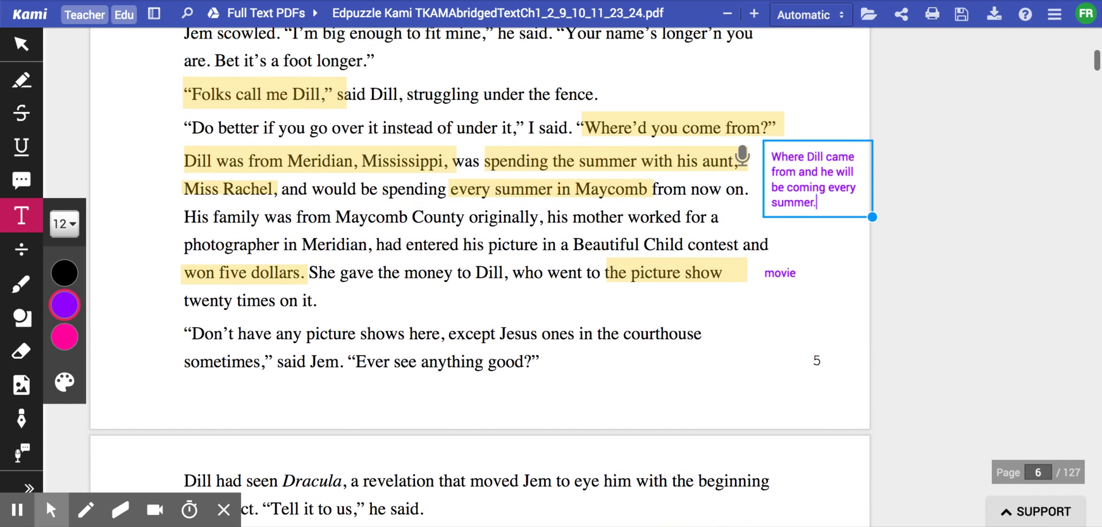